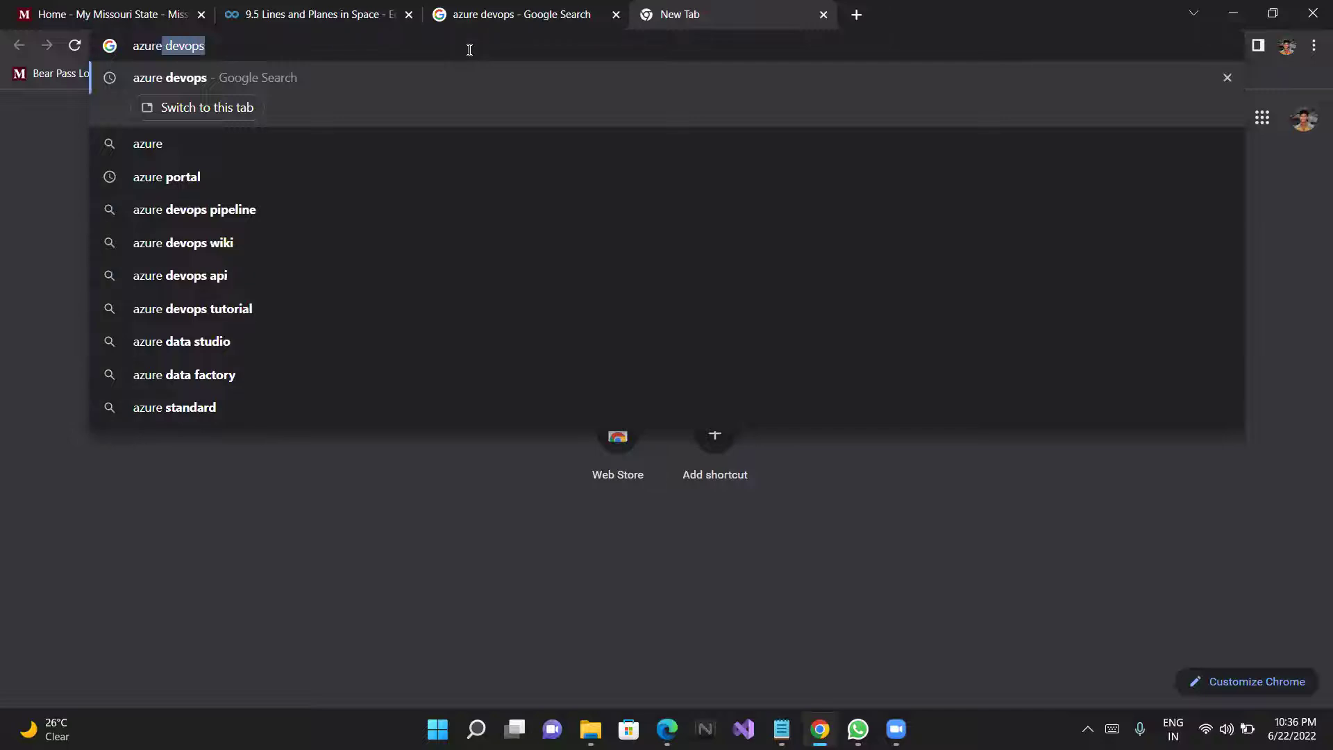
Step: Search Google for 'azure portal.com', take the azure-portal.com suggestion, and open the Microsoft Azure Portal page
text(portal)
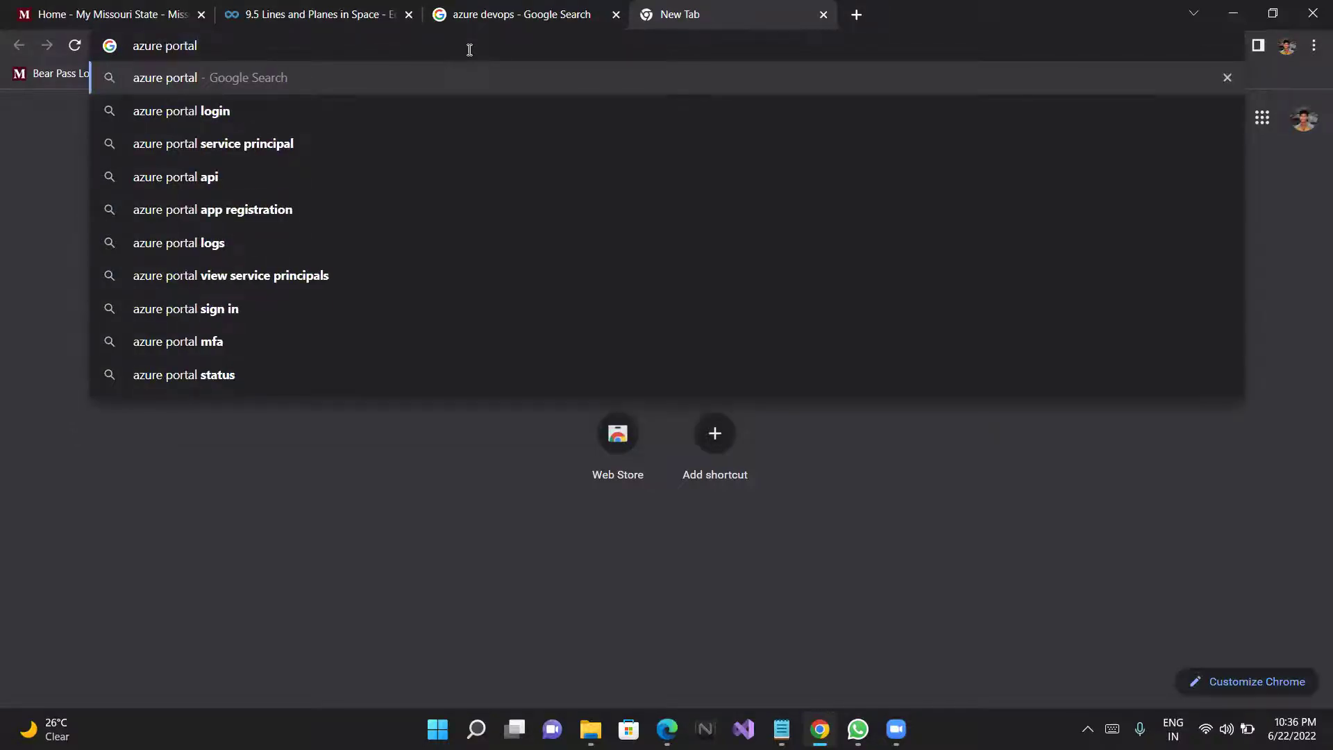
text(.com)
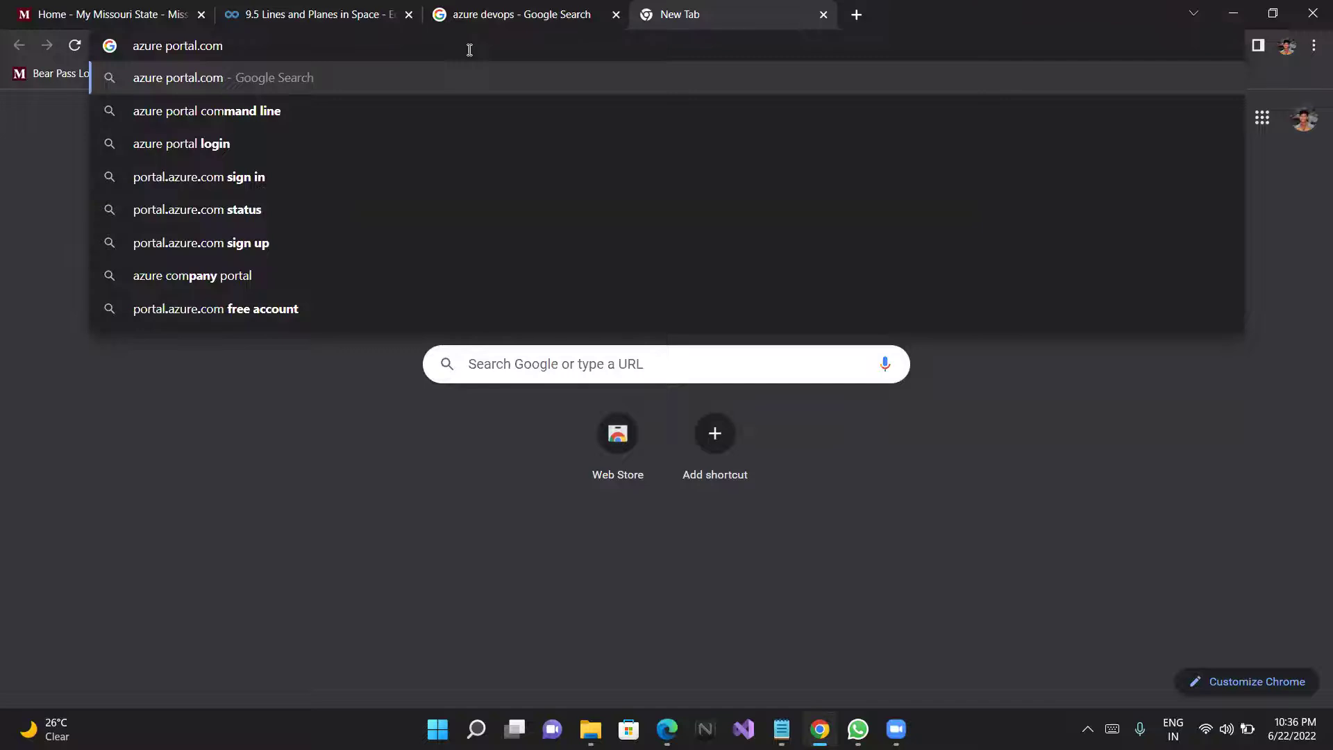
key(Return)
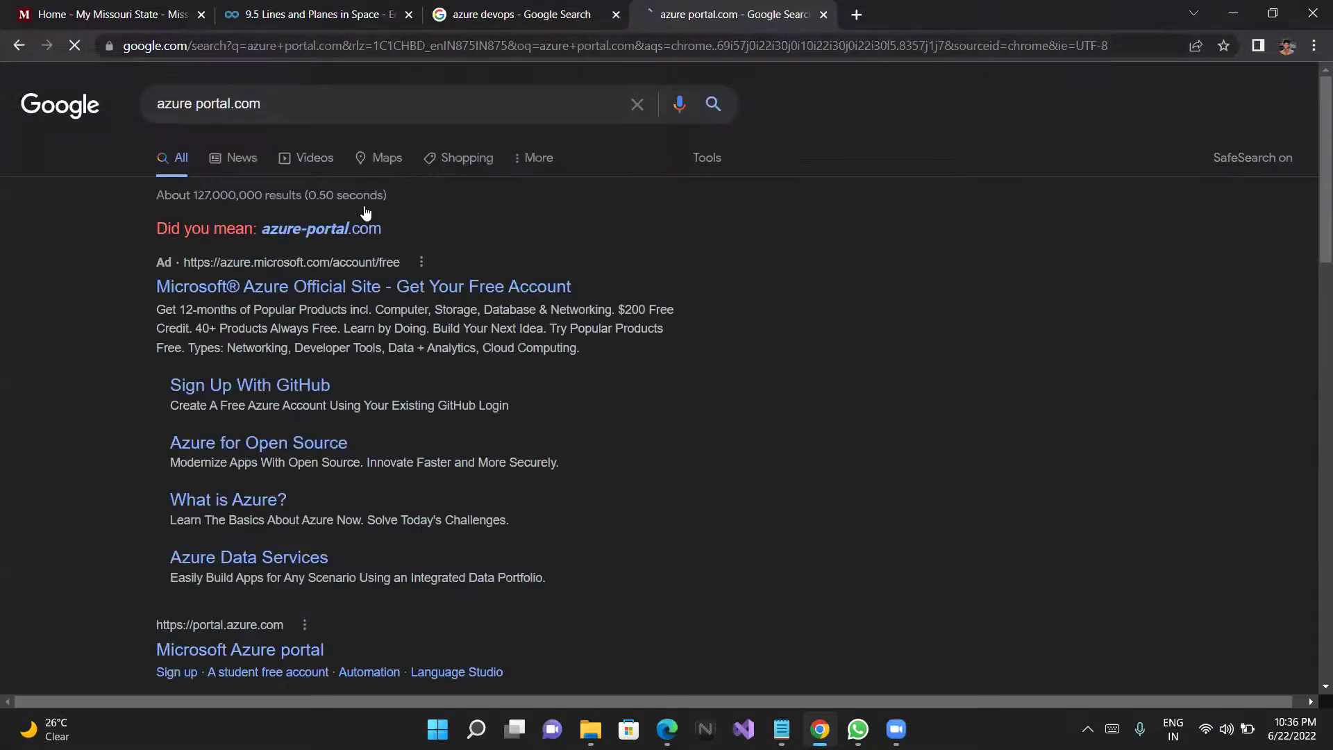
click(351, 228)
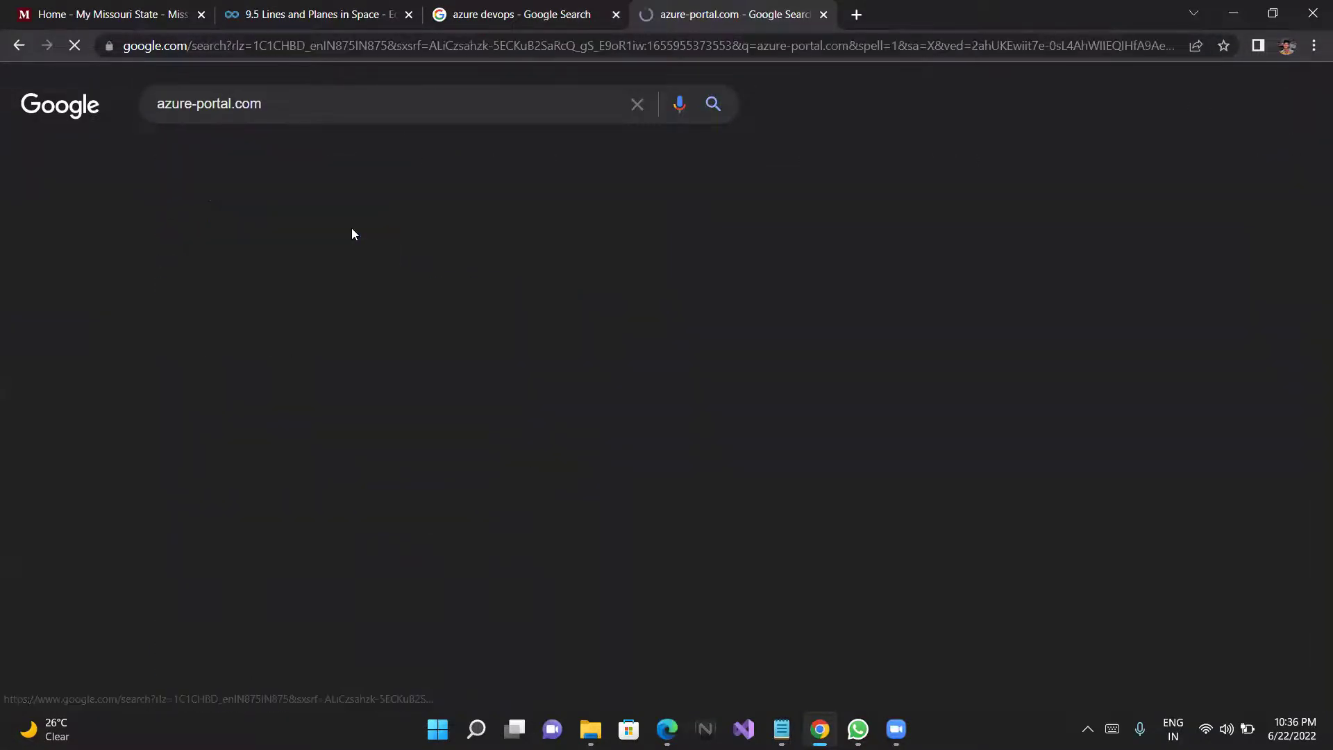
scroll(248, 373, down, 5)
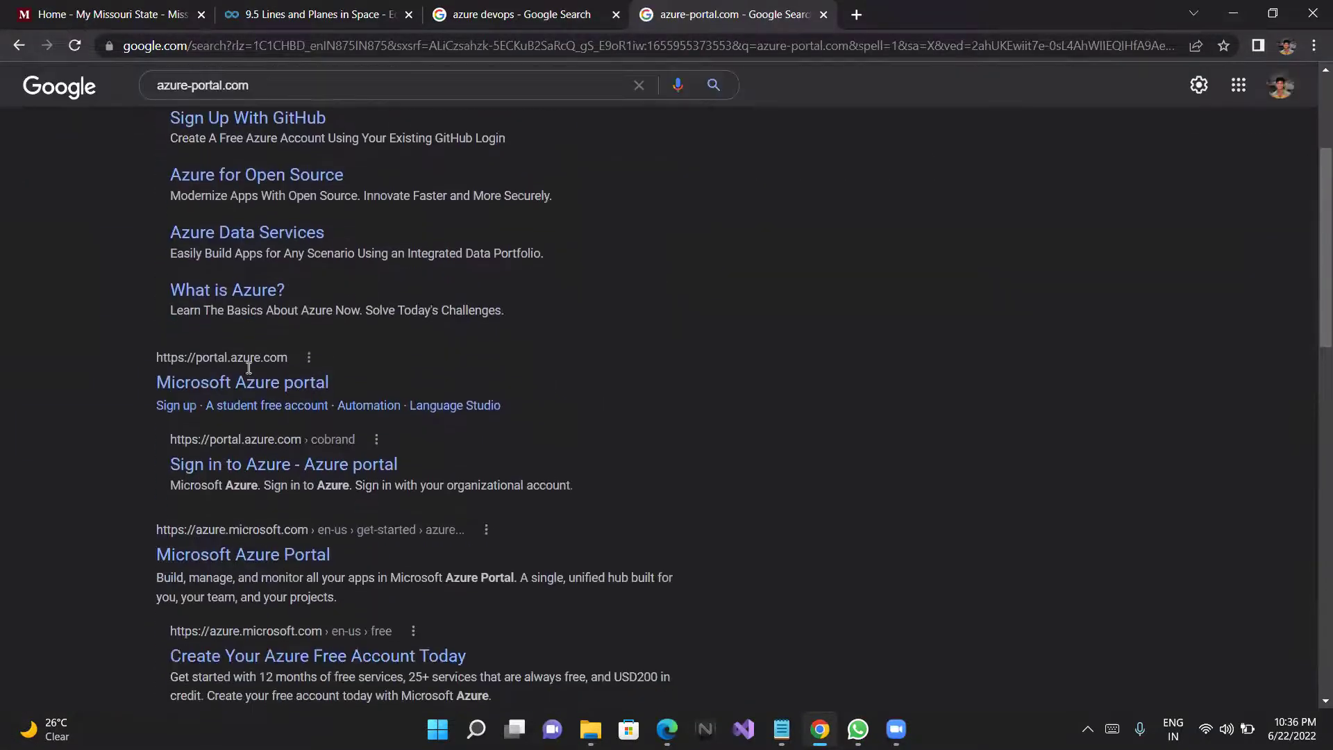
scroll(248, 373, down, 1)
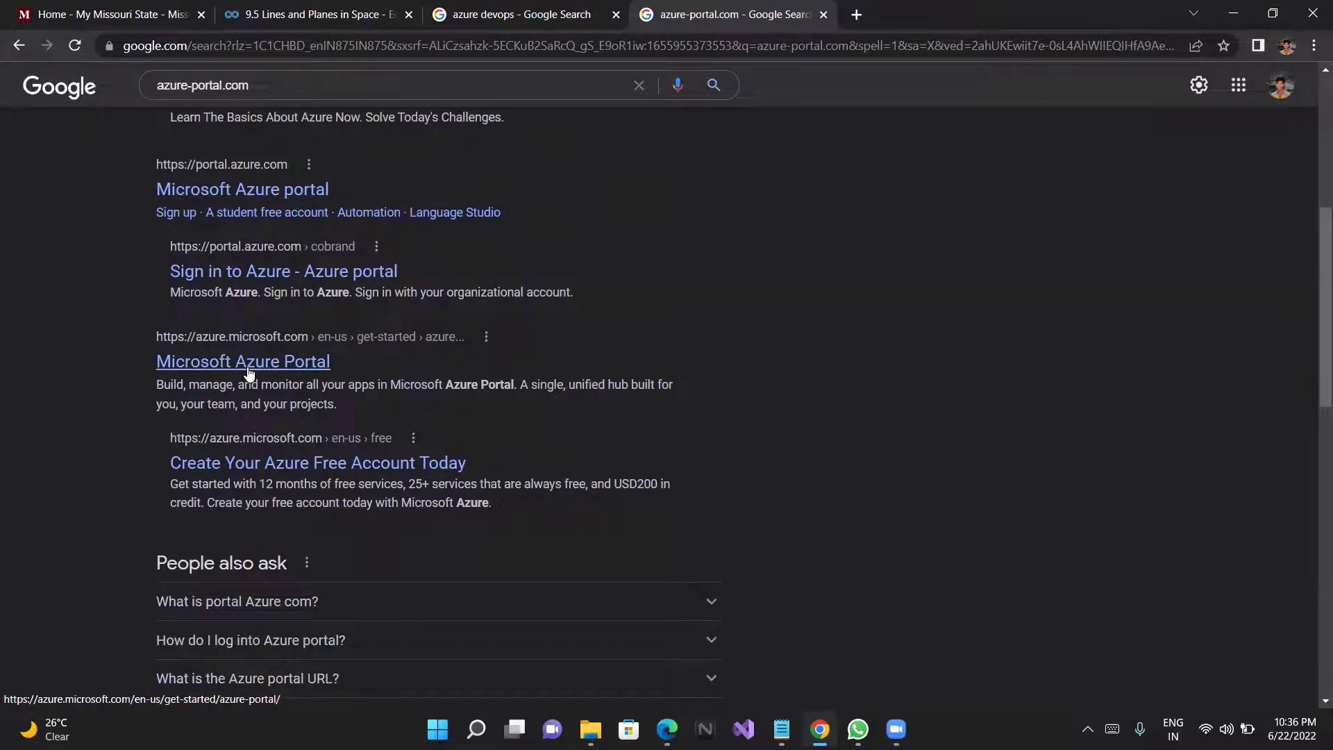
click(248, 367)
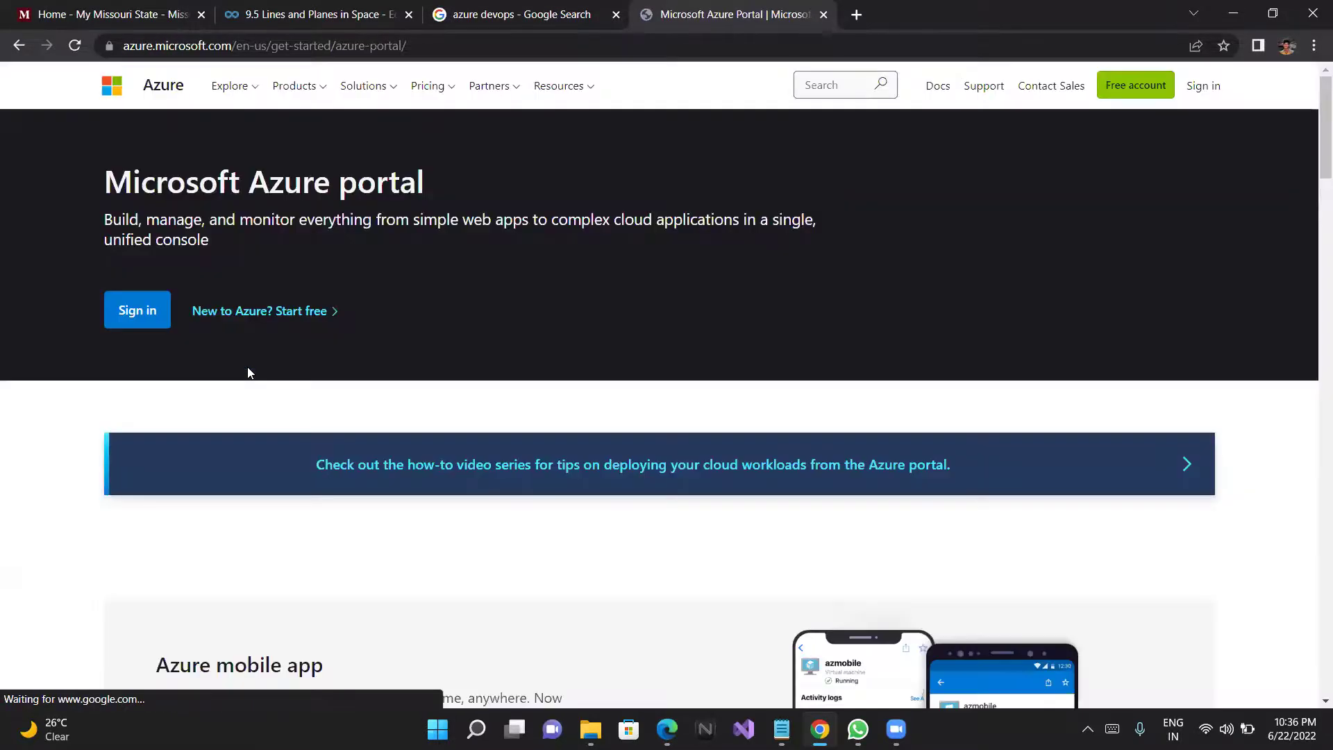
scroll(524, 386, down, 2)
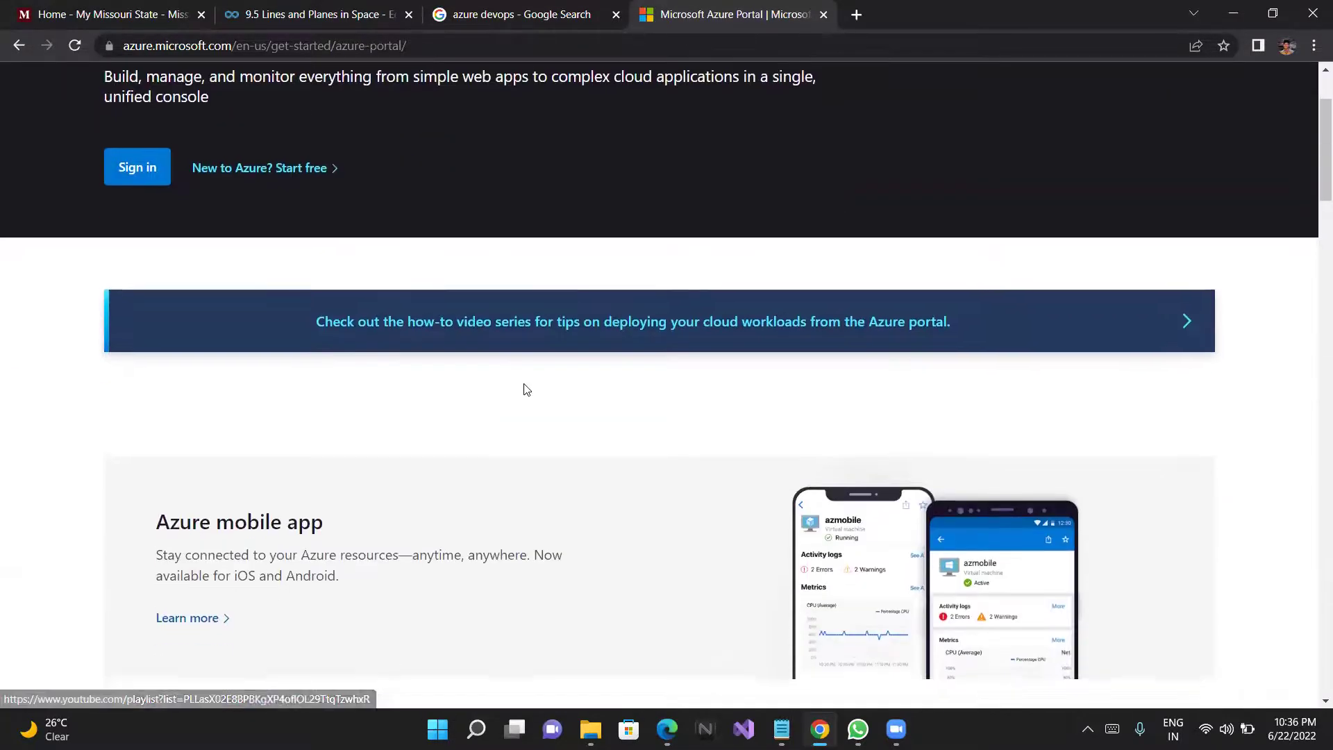
scroll(526, 389, up, 2)
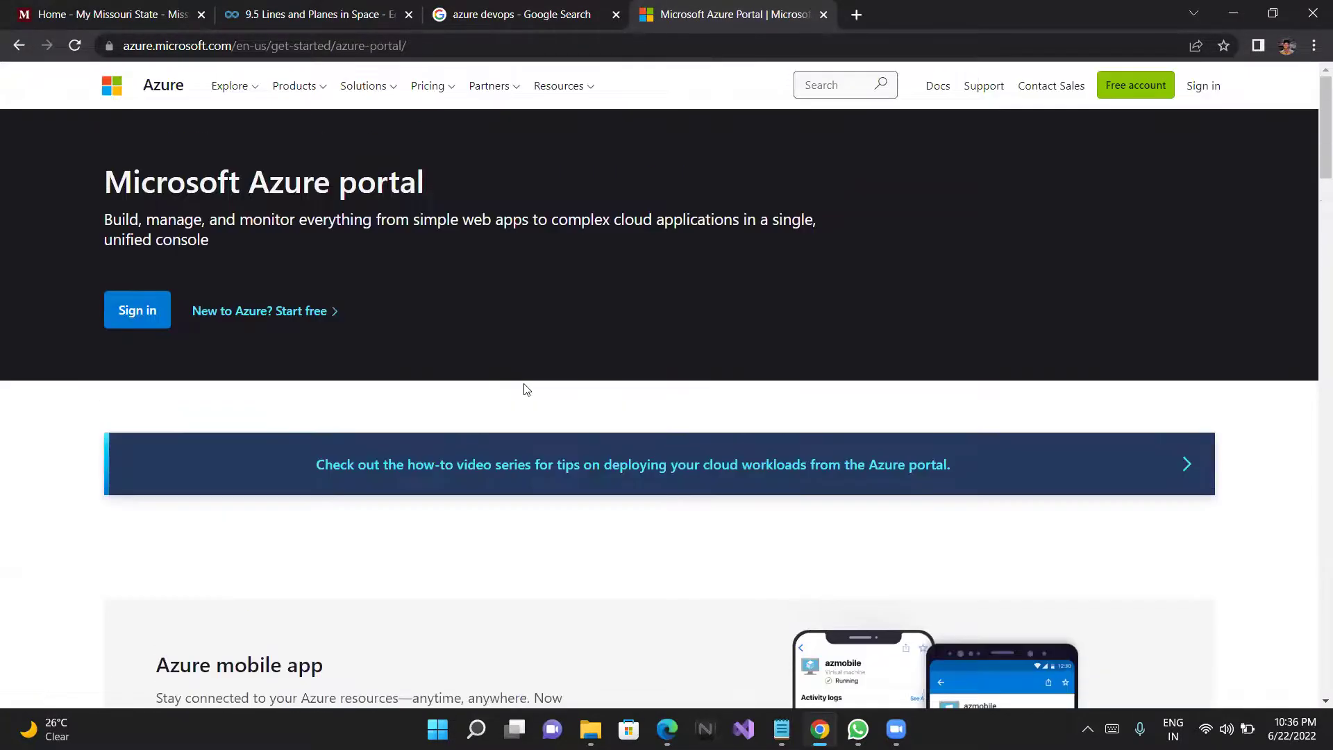
Step: Sign in to Azure with the university account e-mail and enter its password
click(1196, 84)
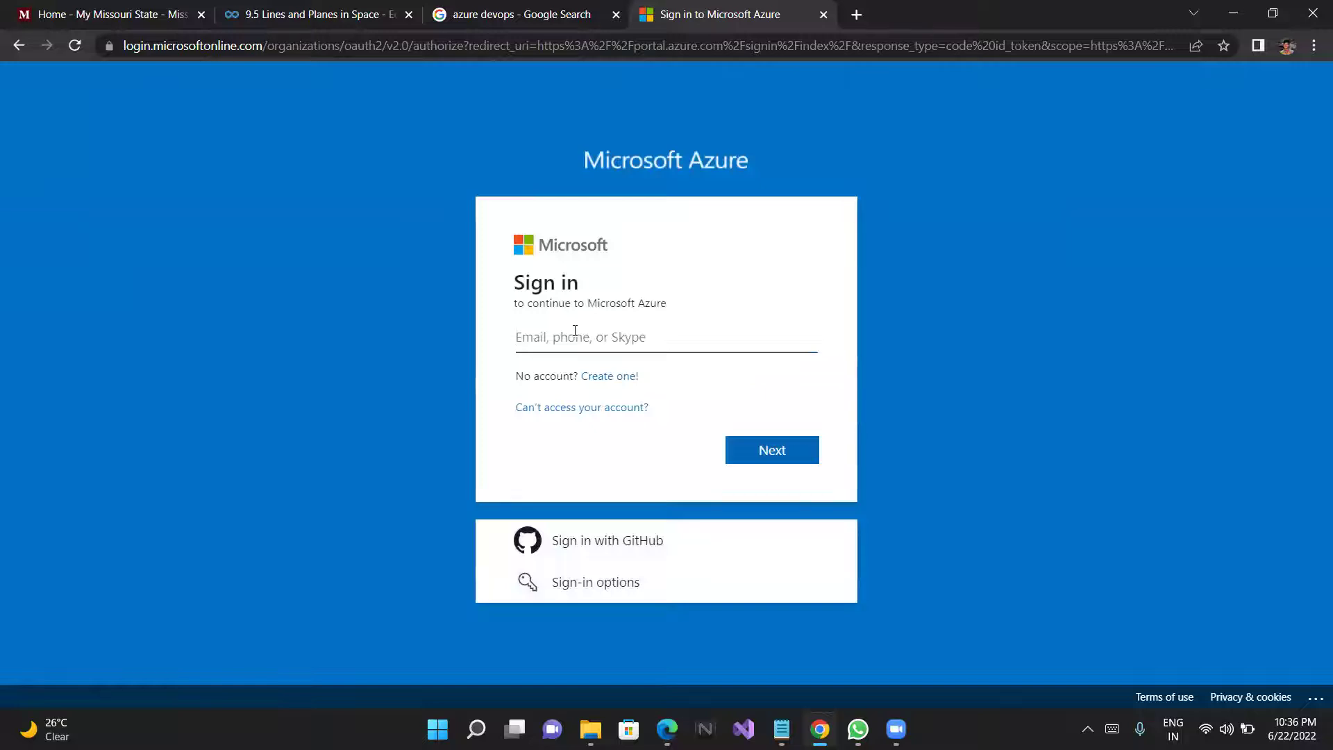
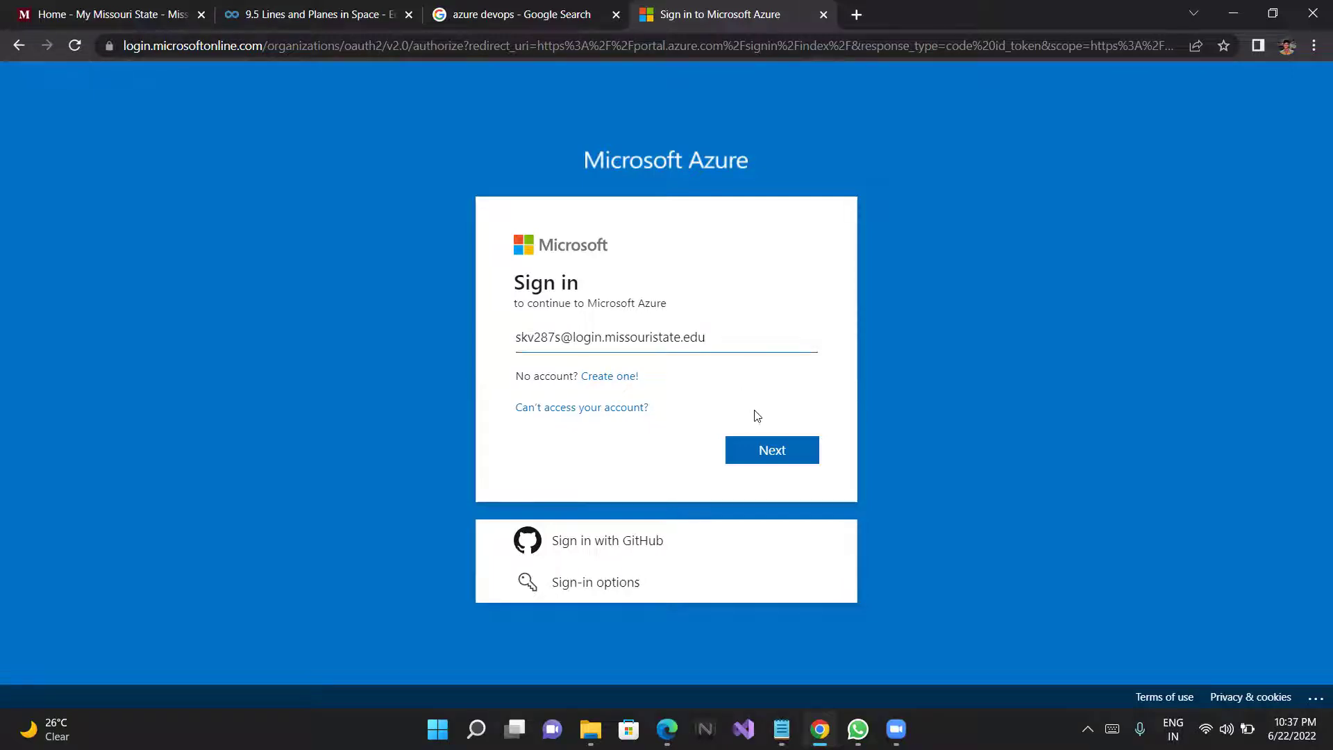
click(764, 445)
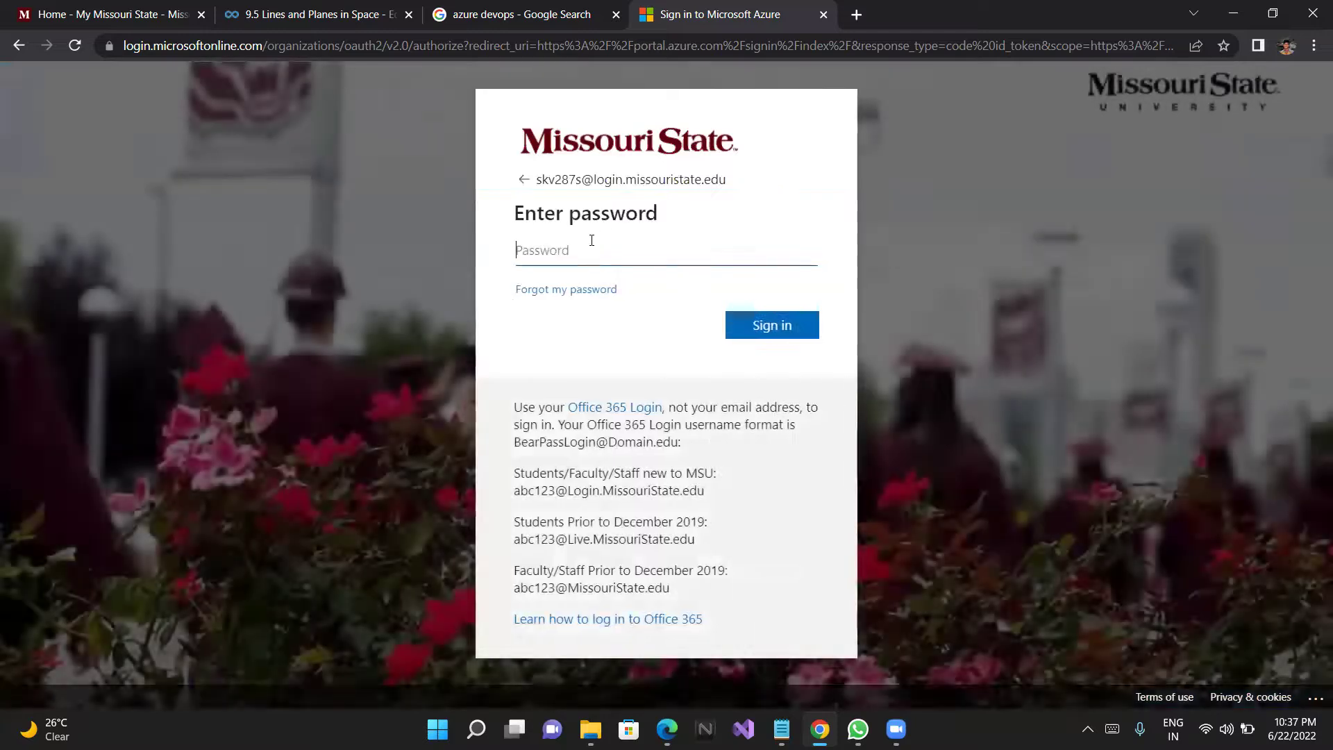
text(•••••)
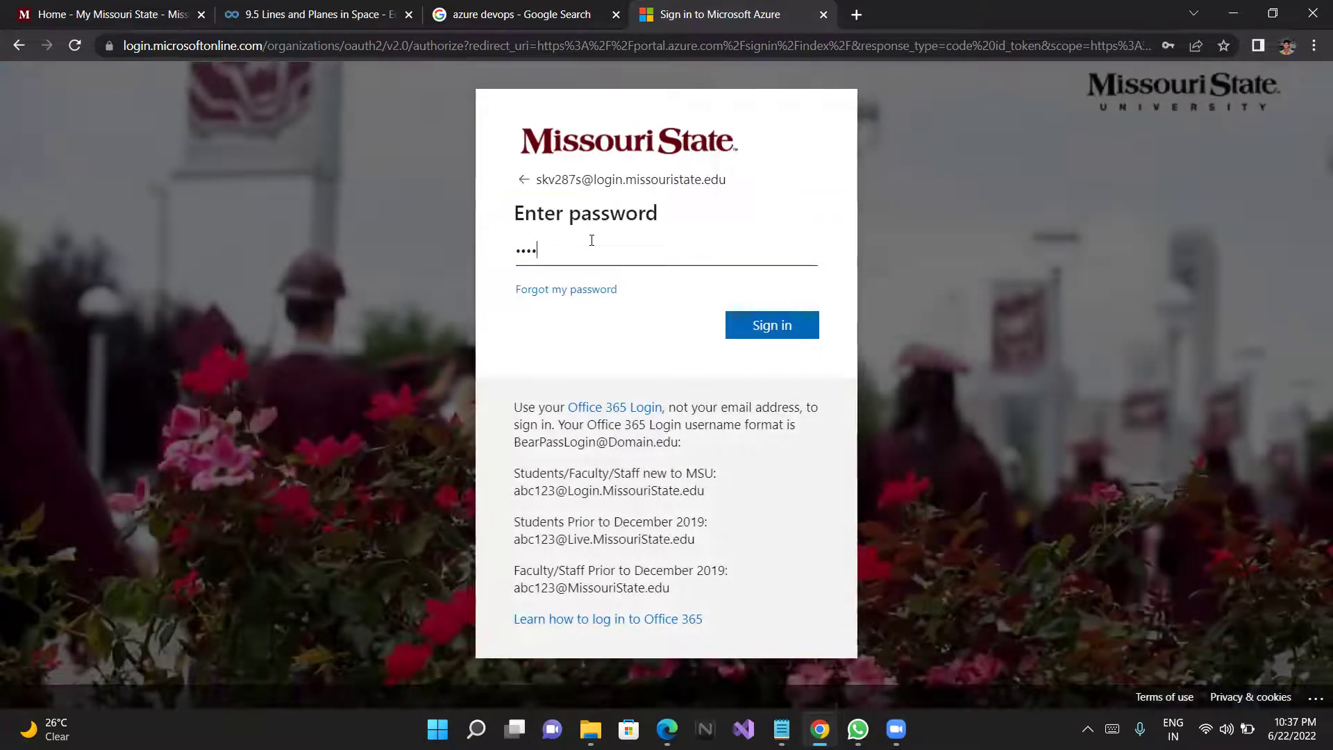
text(•••••)
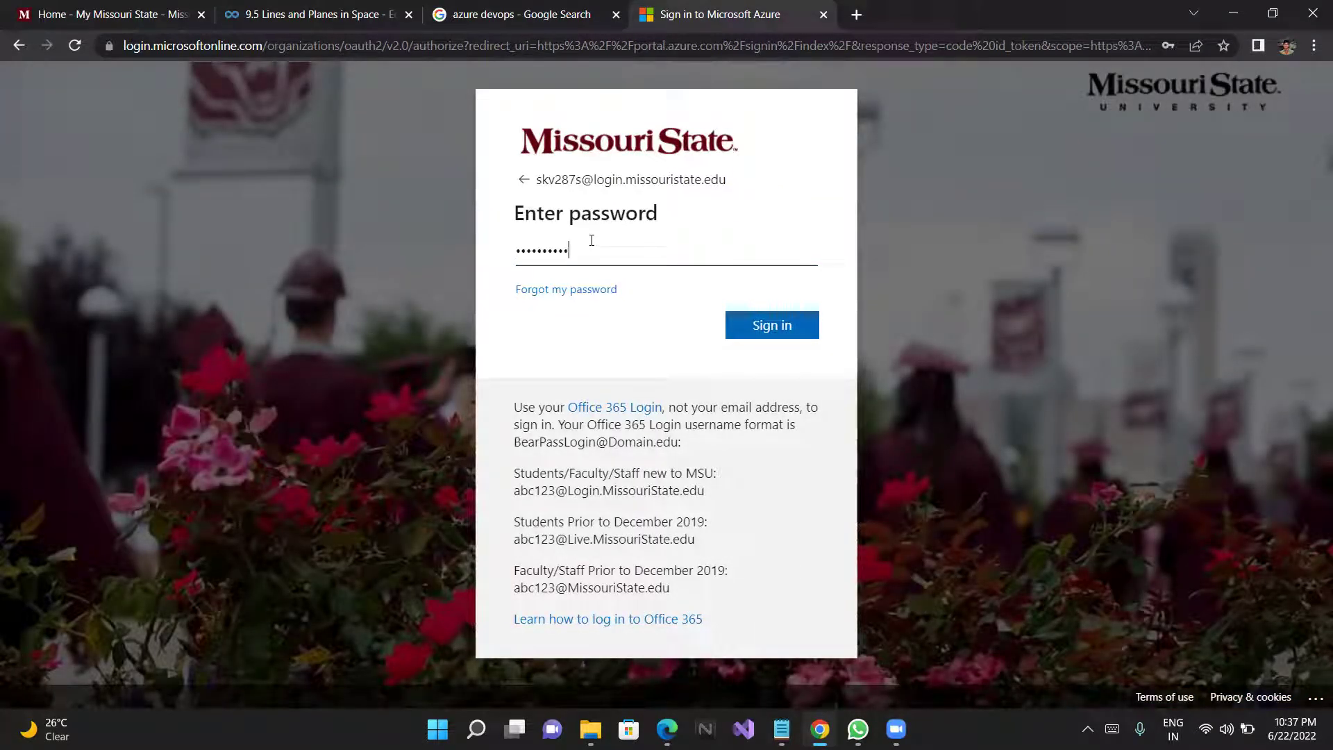
text(••••)
Step: Go back and replace the university e-mail with the pasted personal account e-mail
click(525, 181)
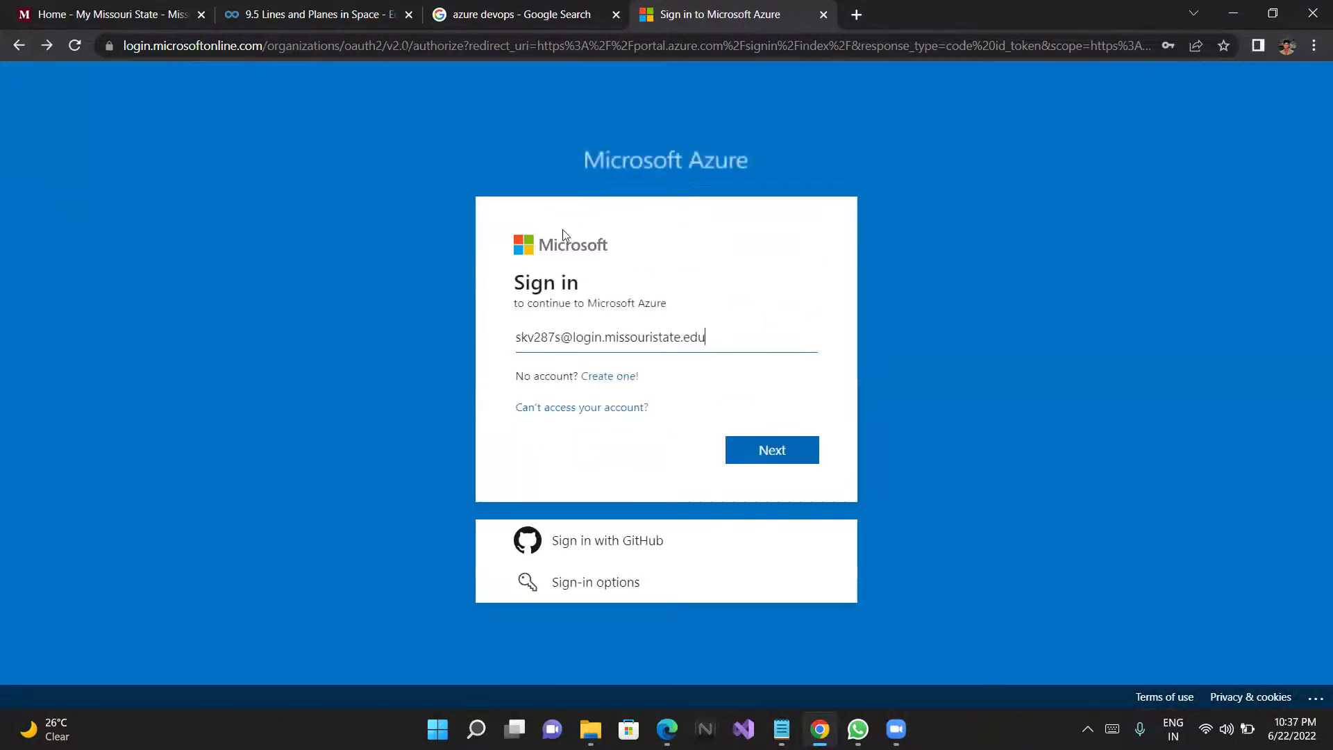
key(ctrl+a)
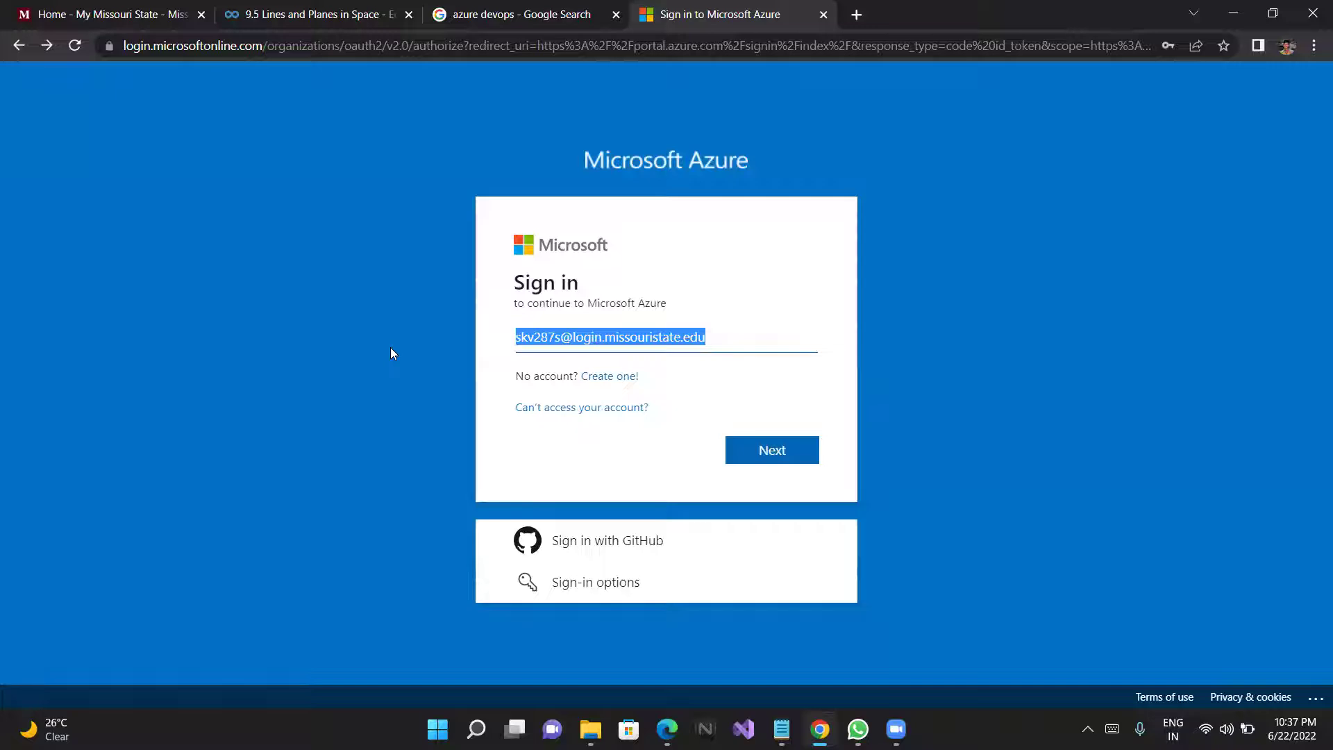
key(BackSpace)
text(Ravi)
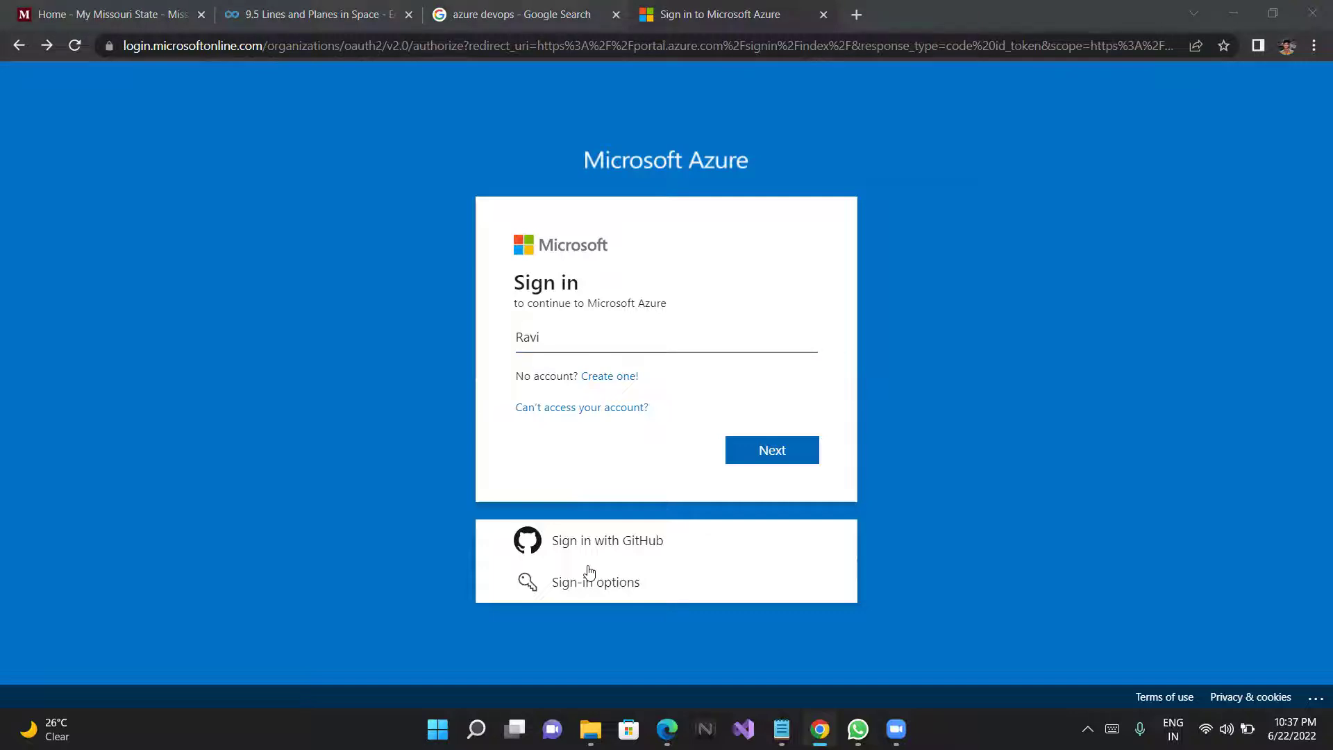
double_click(592, 336)
key(BackSpace)
key(ctrl+v)
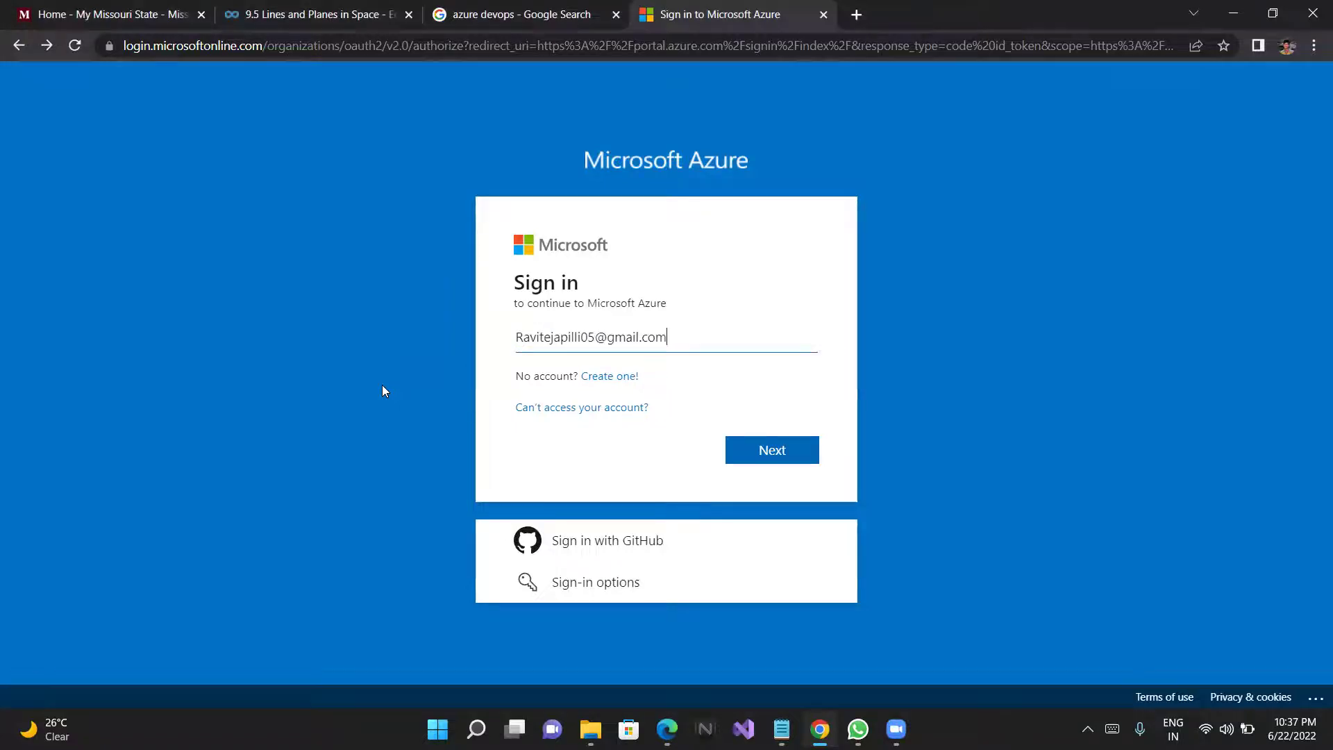
click(747, 444)
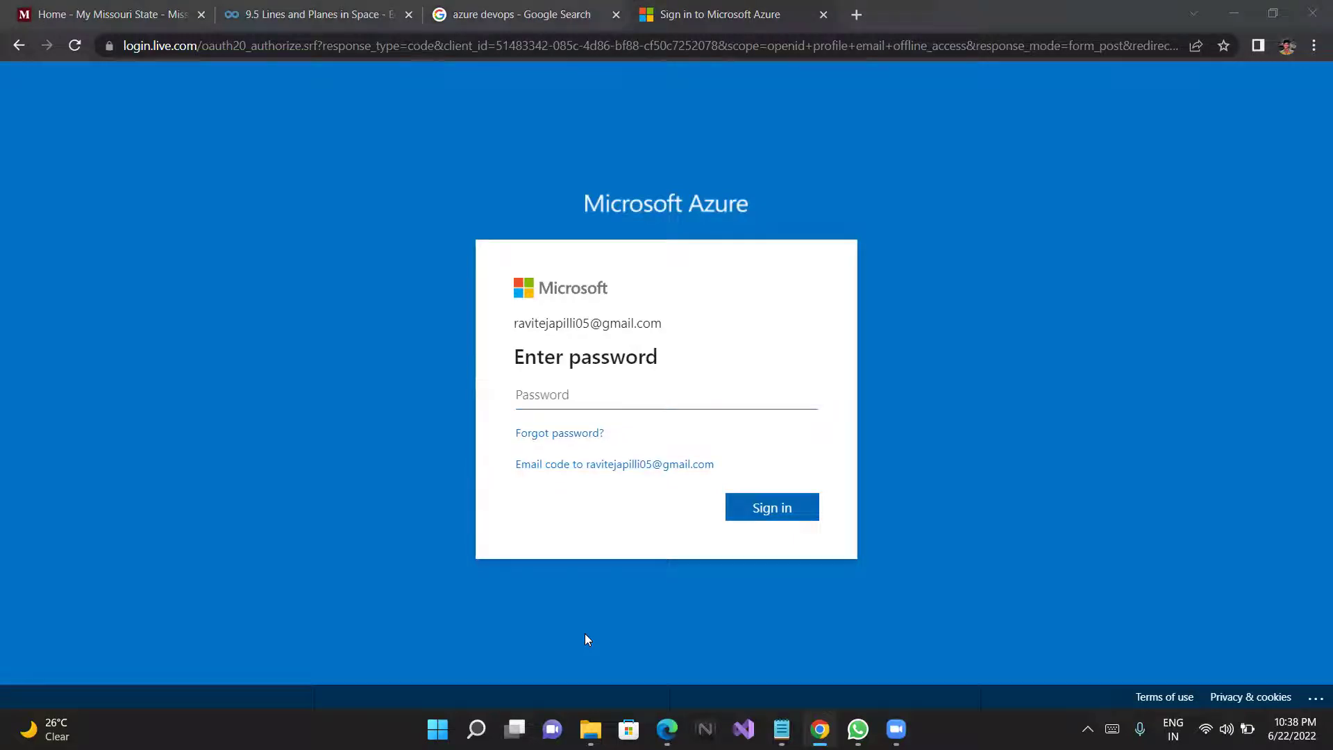
Step: Enter the personal account password, sign in, and choose to stay signed in without asking again
click(559, 380)
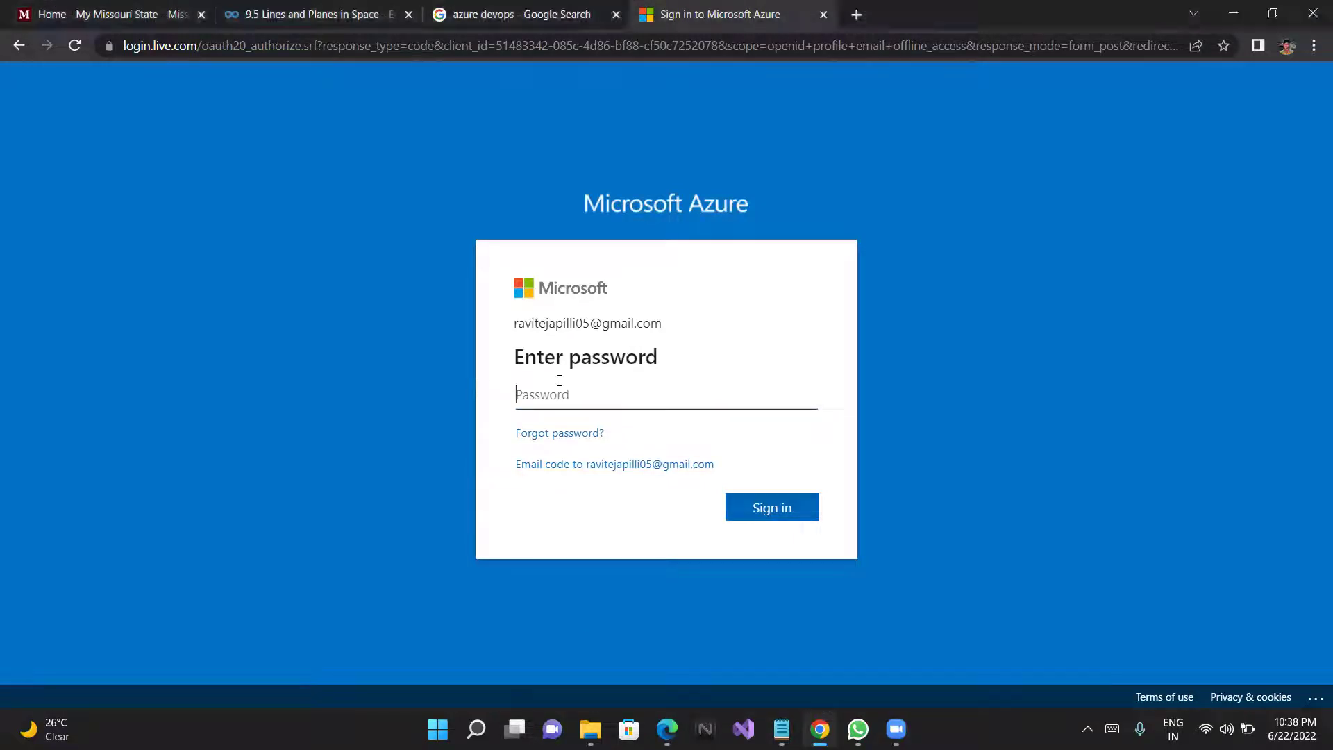
text(***)
key(BackSpace)
text(********)
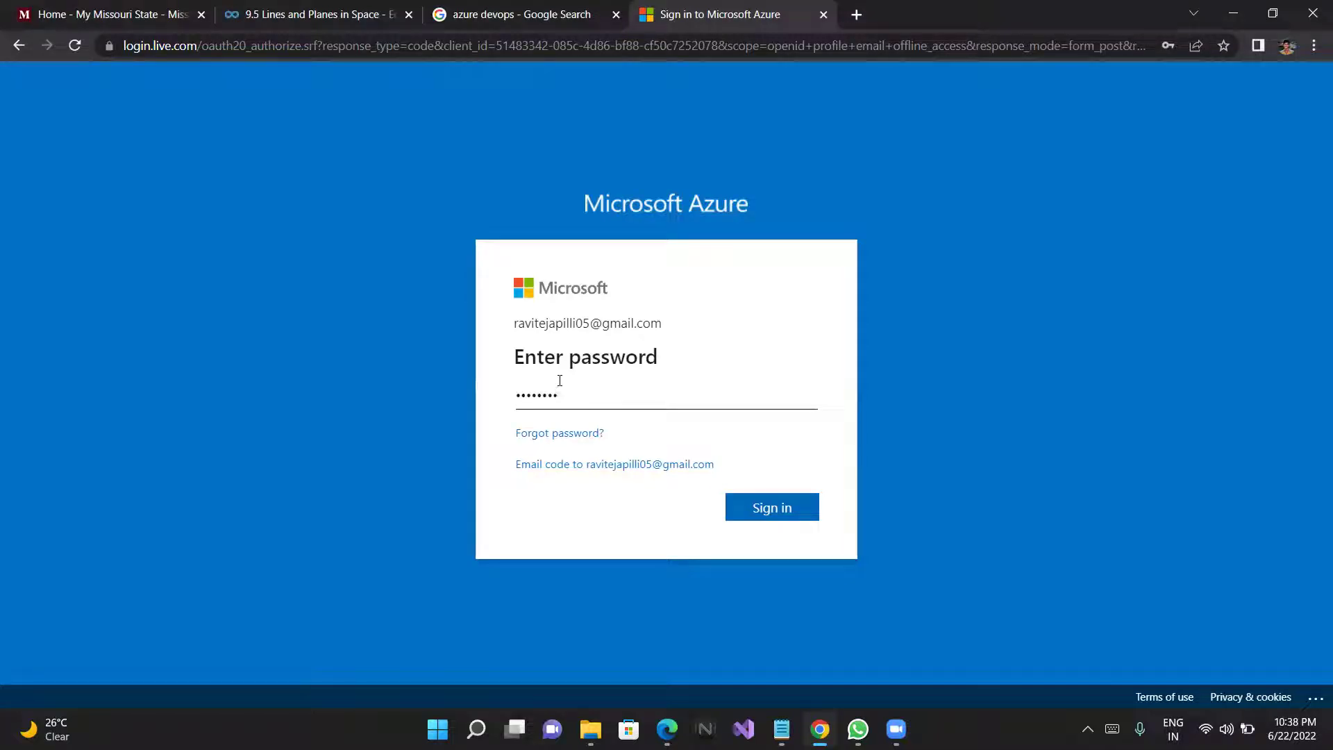
text(*)
click(805, 500)
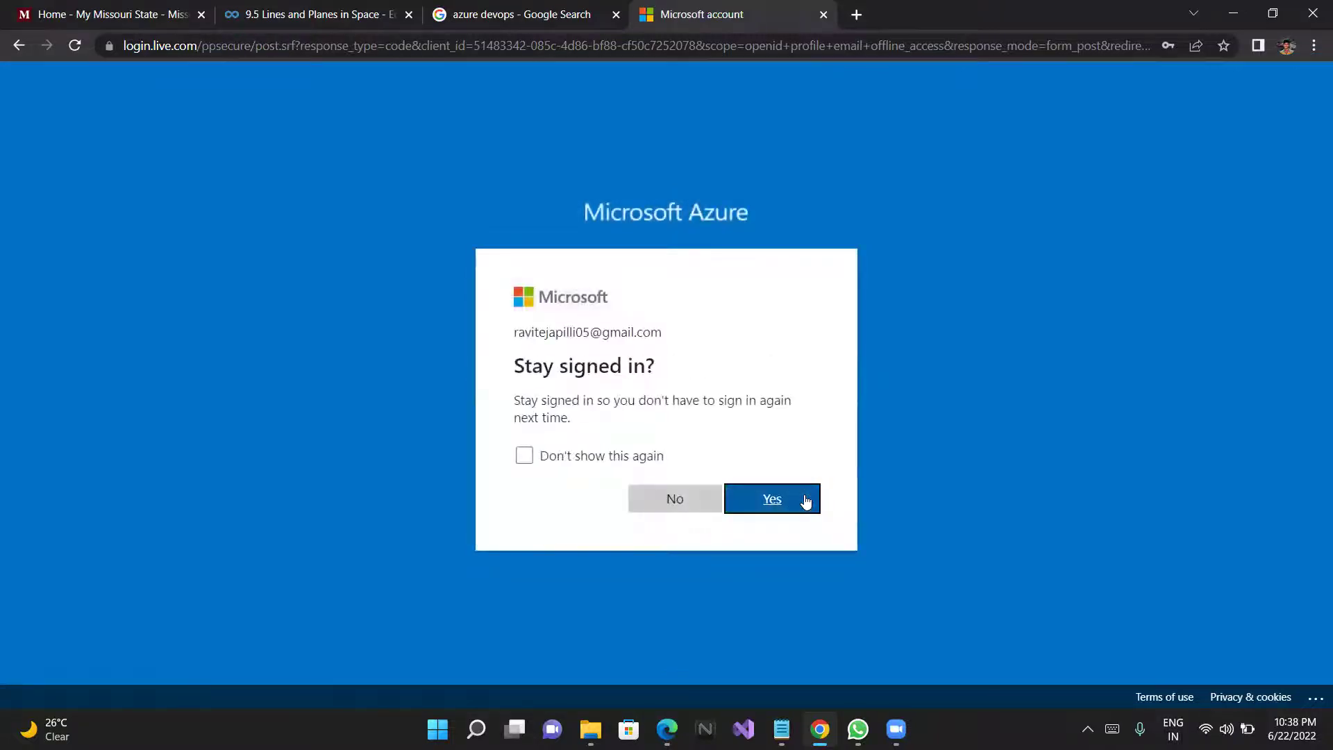
click(525, 455)
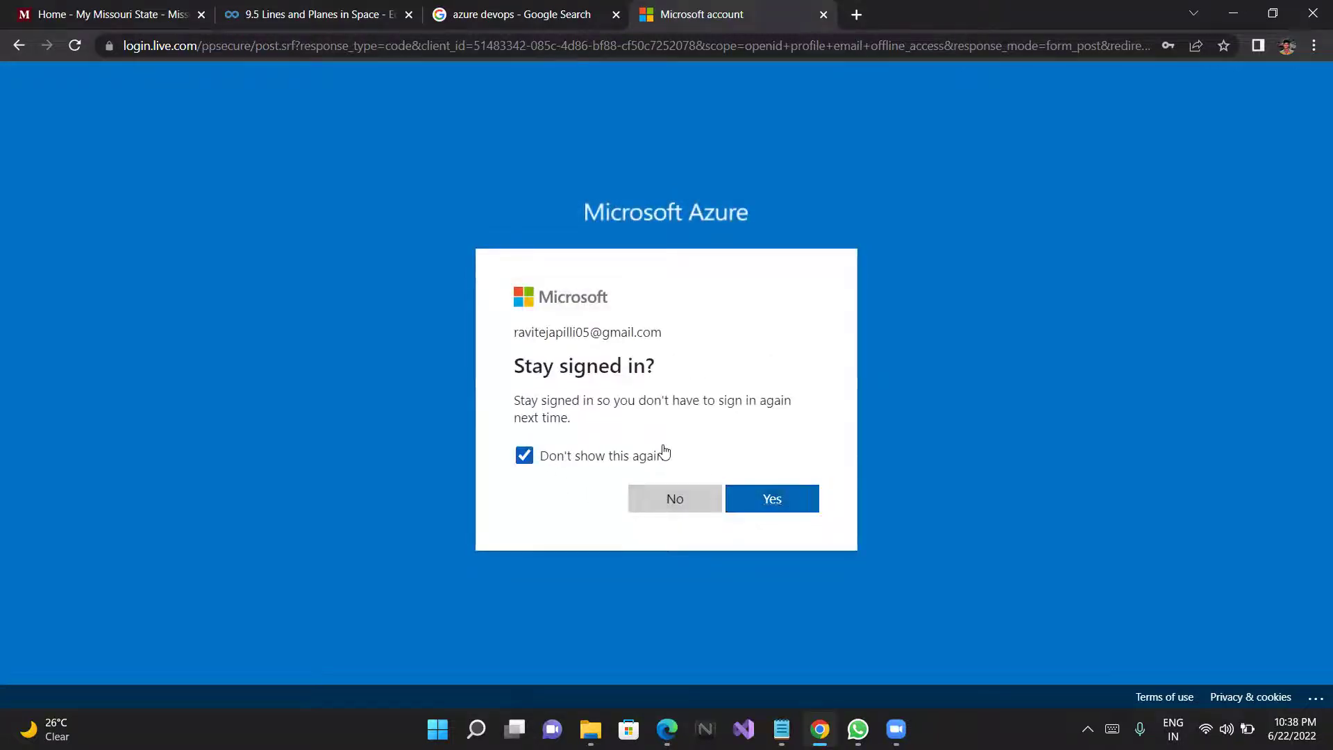
click(769, 497)
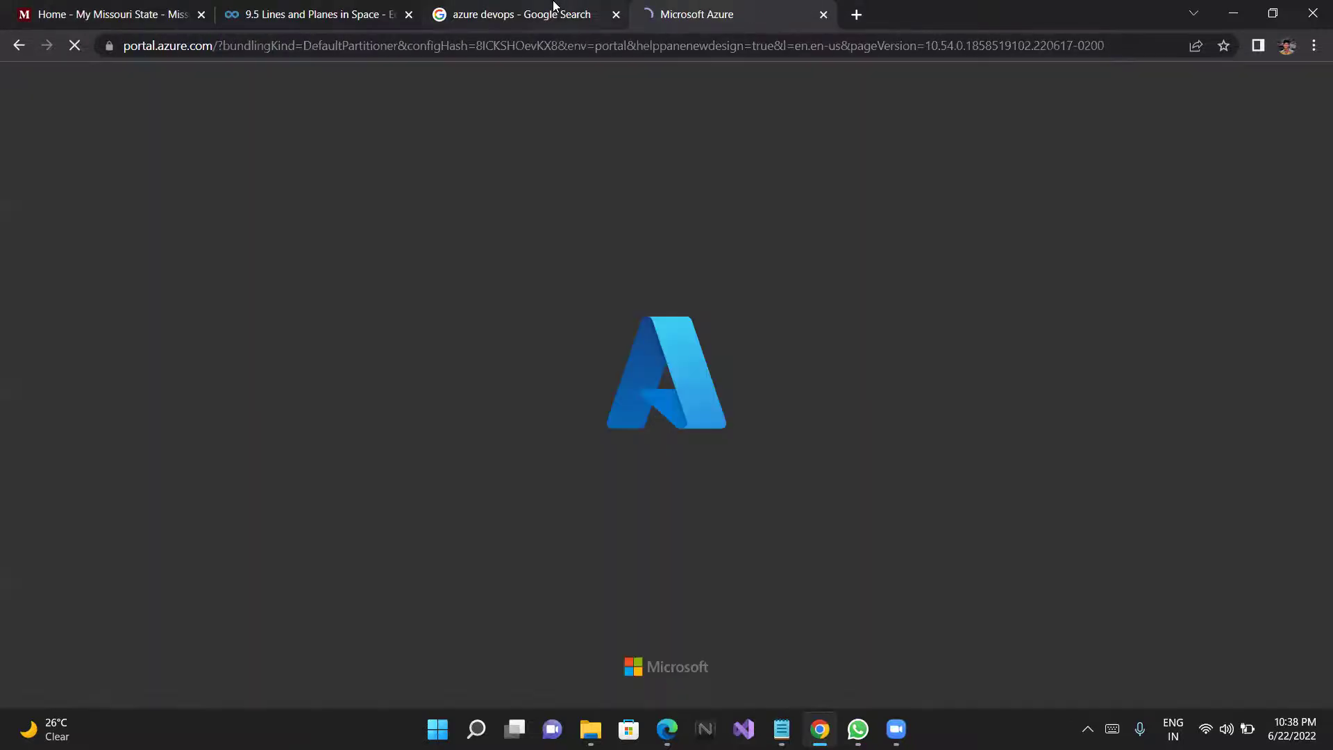
Step: Open the Azure DevOps Services result, then return to the portal and confirm the contact e-mail
click(549, 13)
click(312, 255)
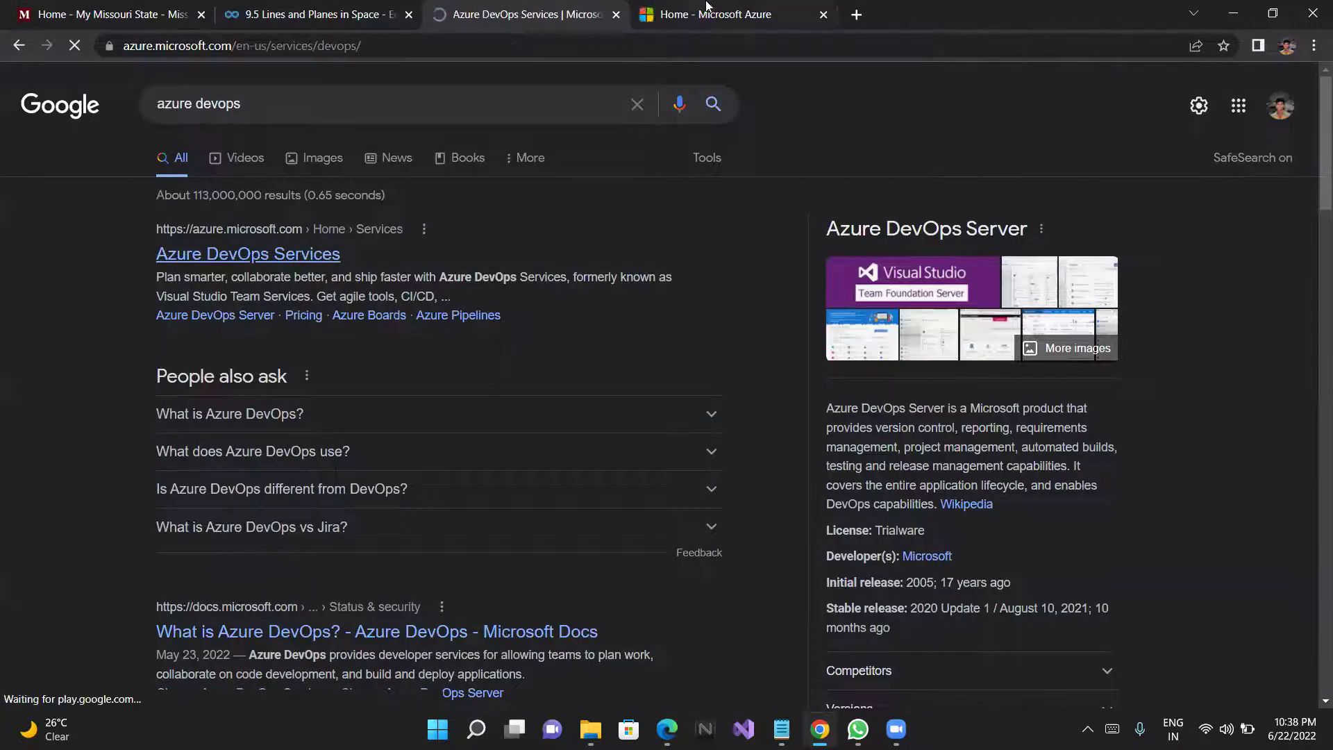
click(708, 5)
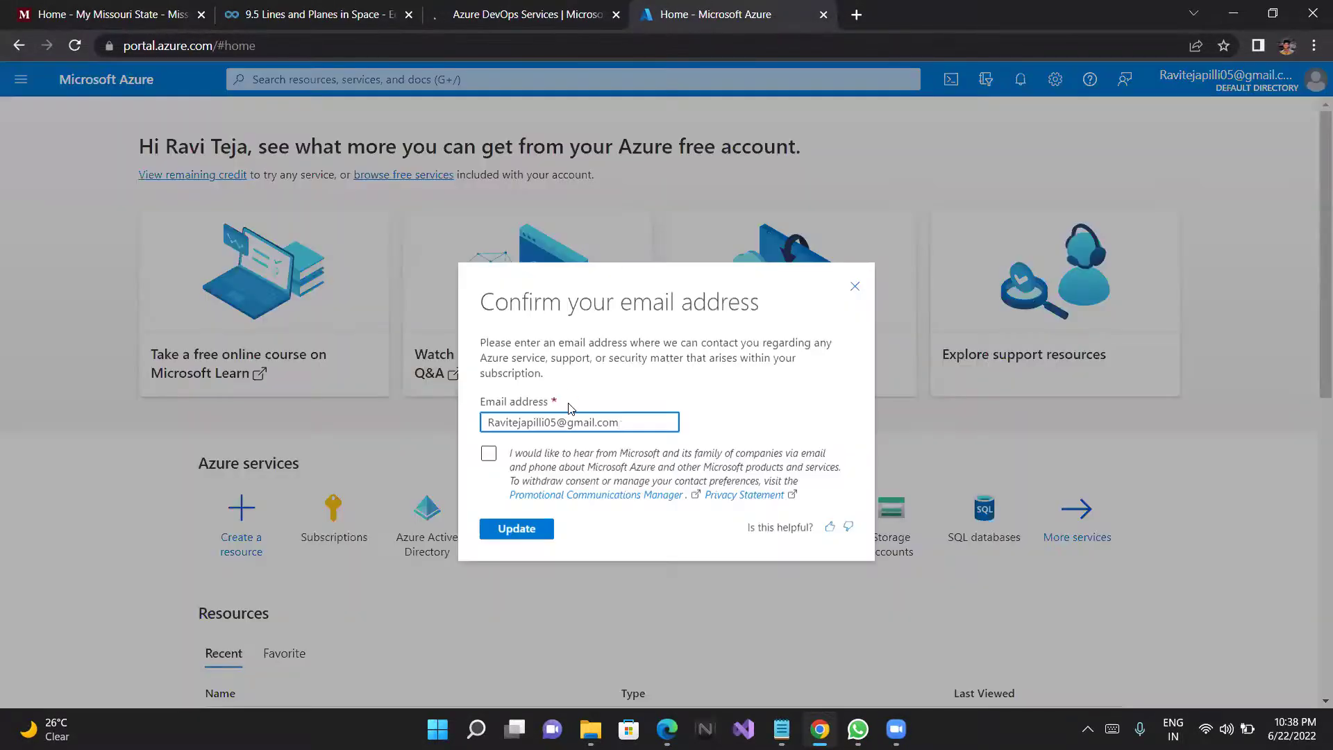
click(502, 529)
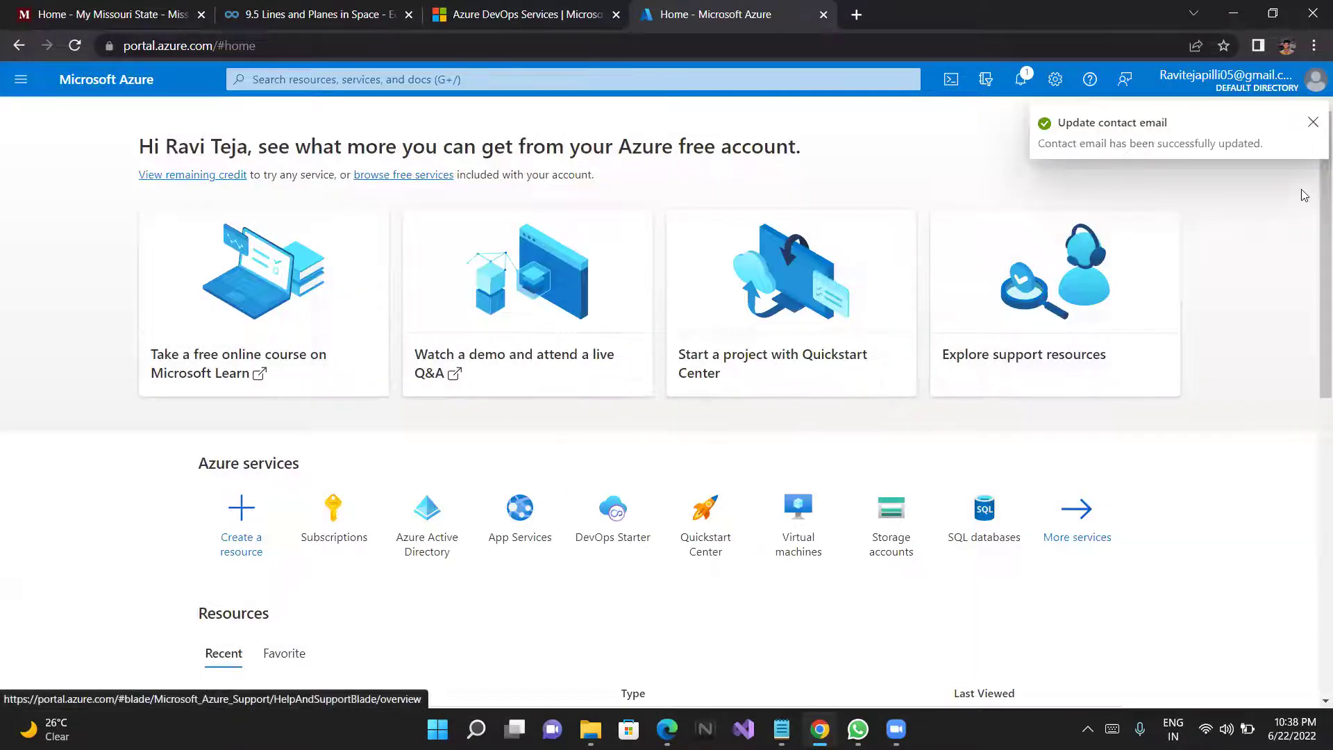
Step: Open Azure Active Directory from the portal navigation menu
scroll(661, 310, down, 1)
scroll(234, 233, up, 1)
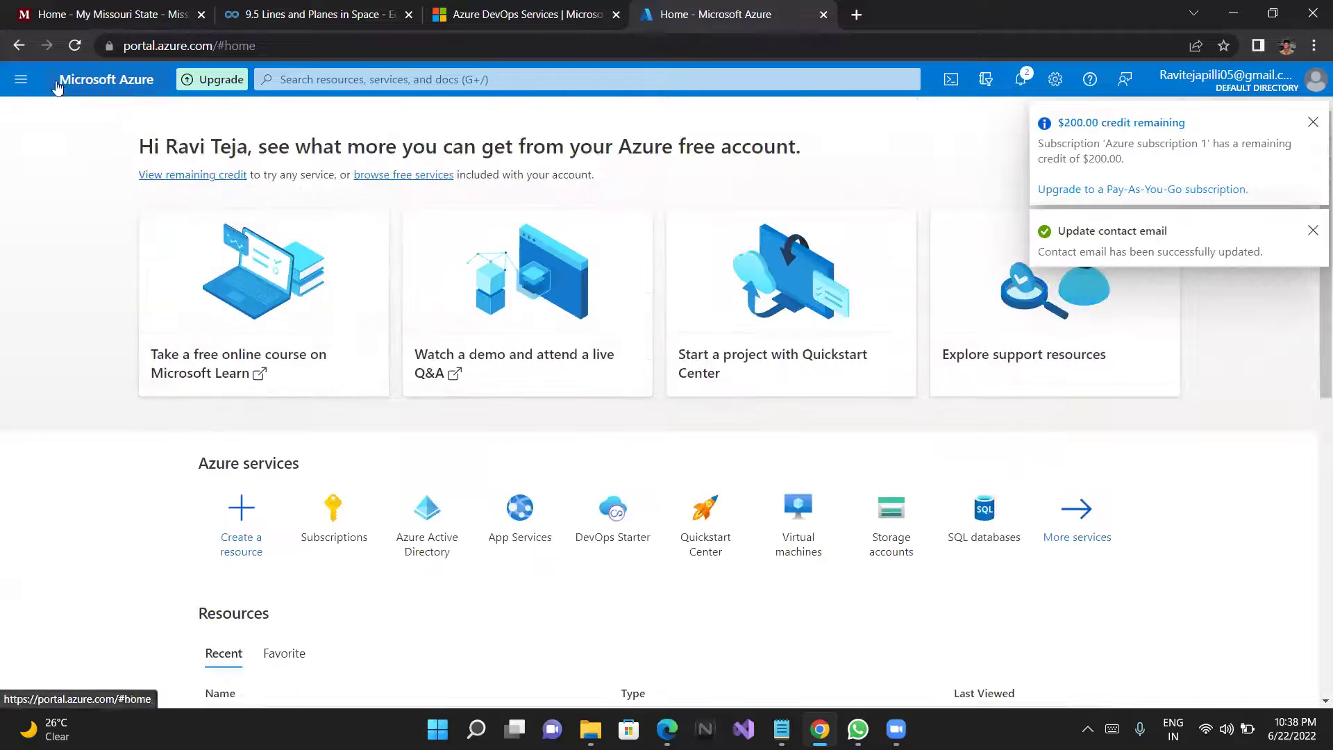
click(37, 84)
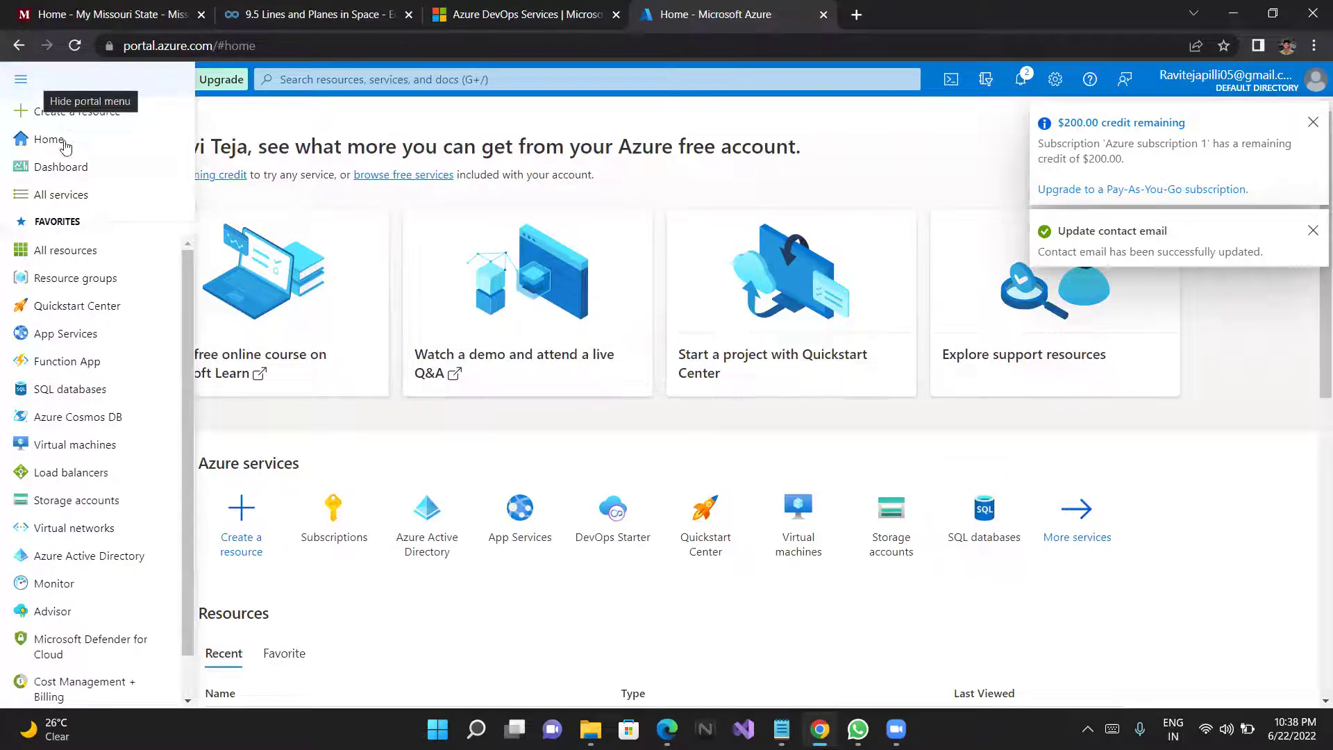
click(67, 554)
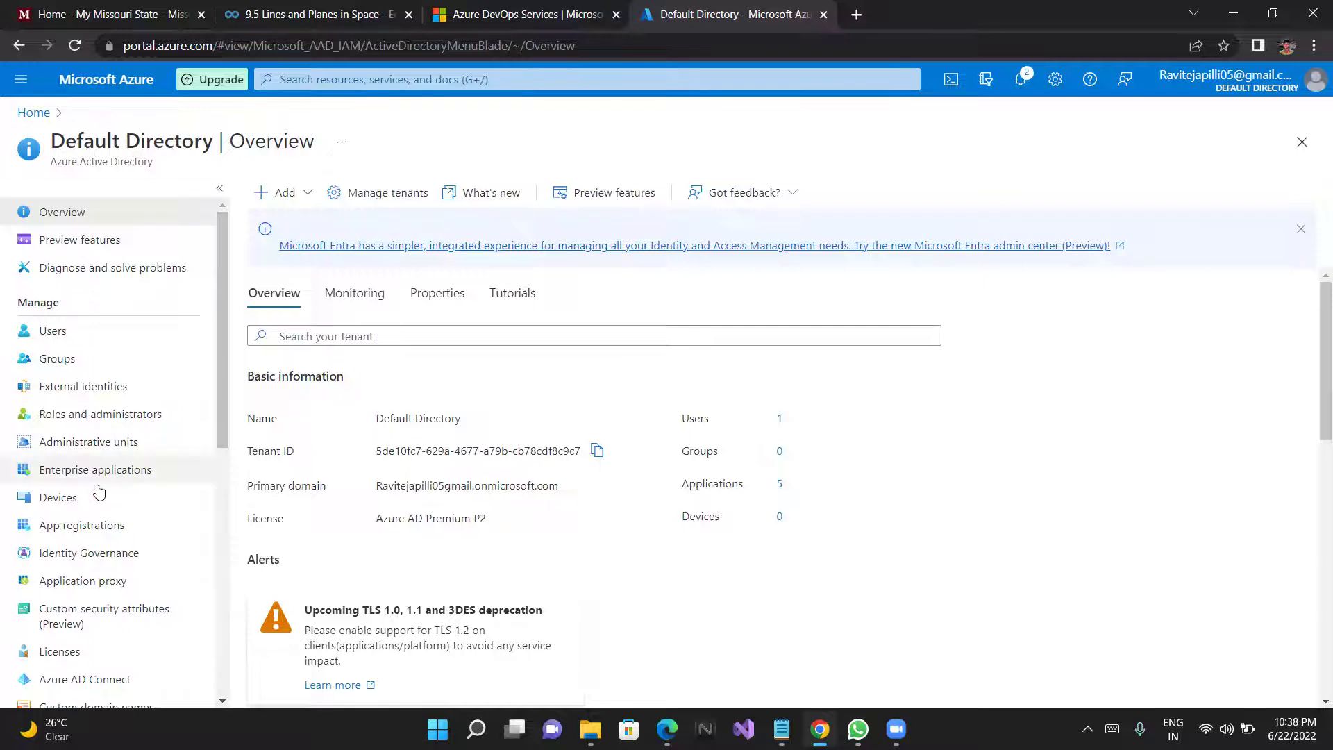
Step: Review the four owned applications under App registrations, then return to portal Home
click(92, 518)
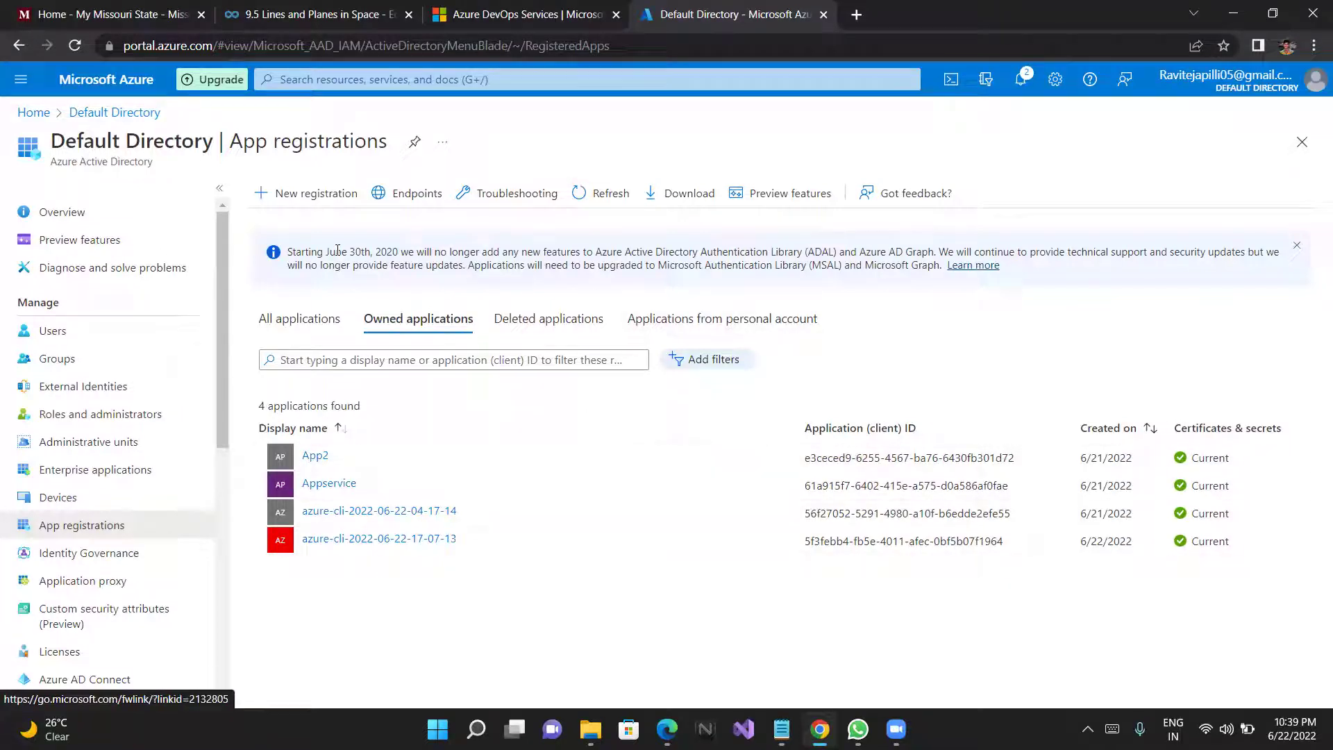
click(19, 112)
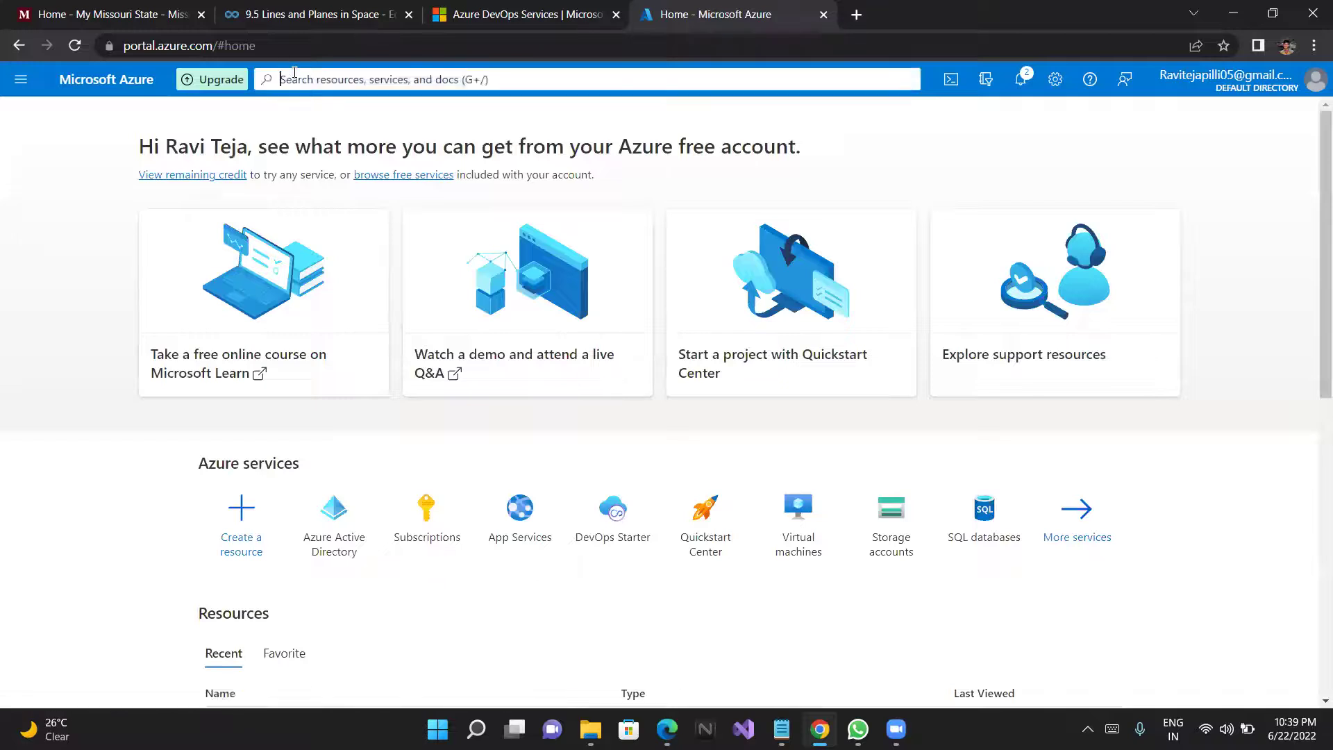
Step: Open Subscriptions, select Azure subscription 1, and go to its Access control (IAM)
click(294, 73)
click(364, 285)
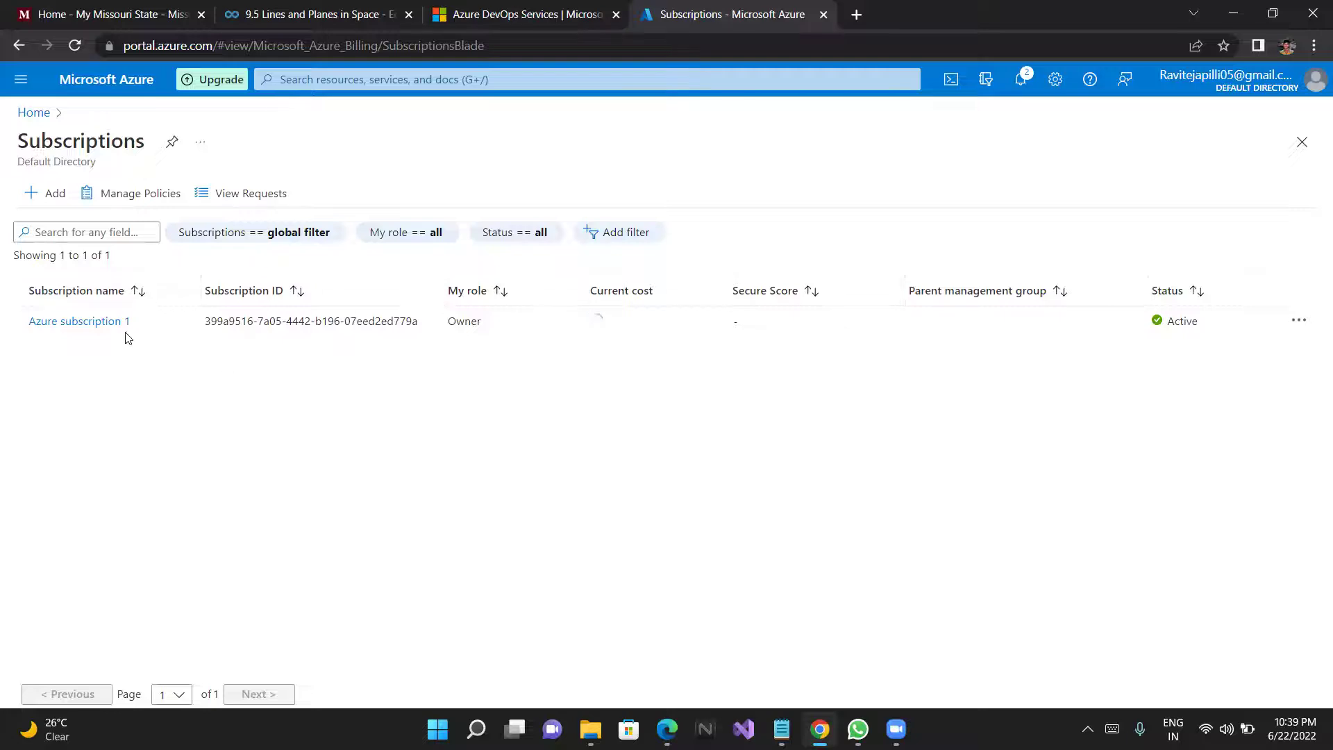
click(81, 321)
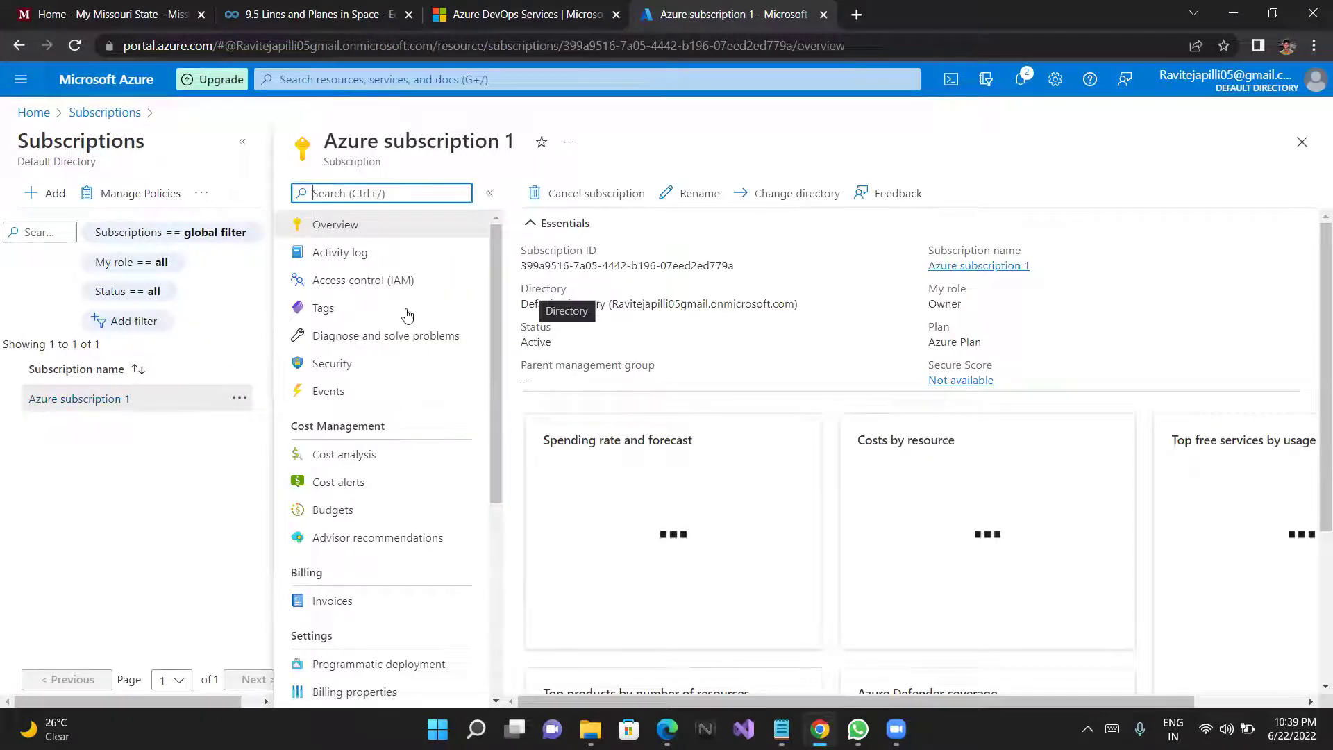
click(343, 287)
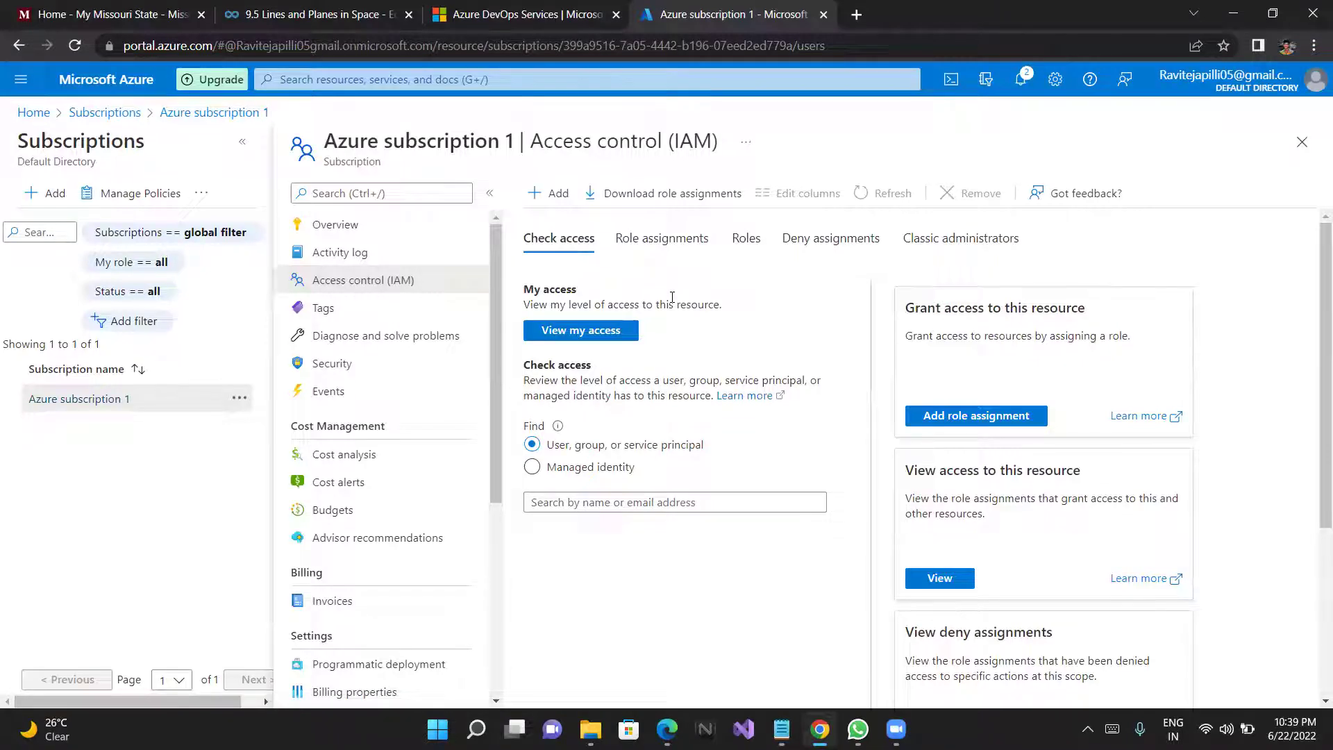
scroll(841, 320, down, 1)
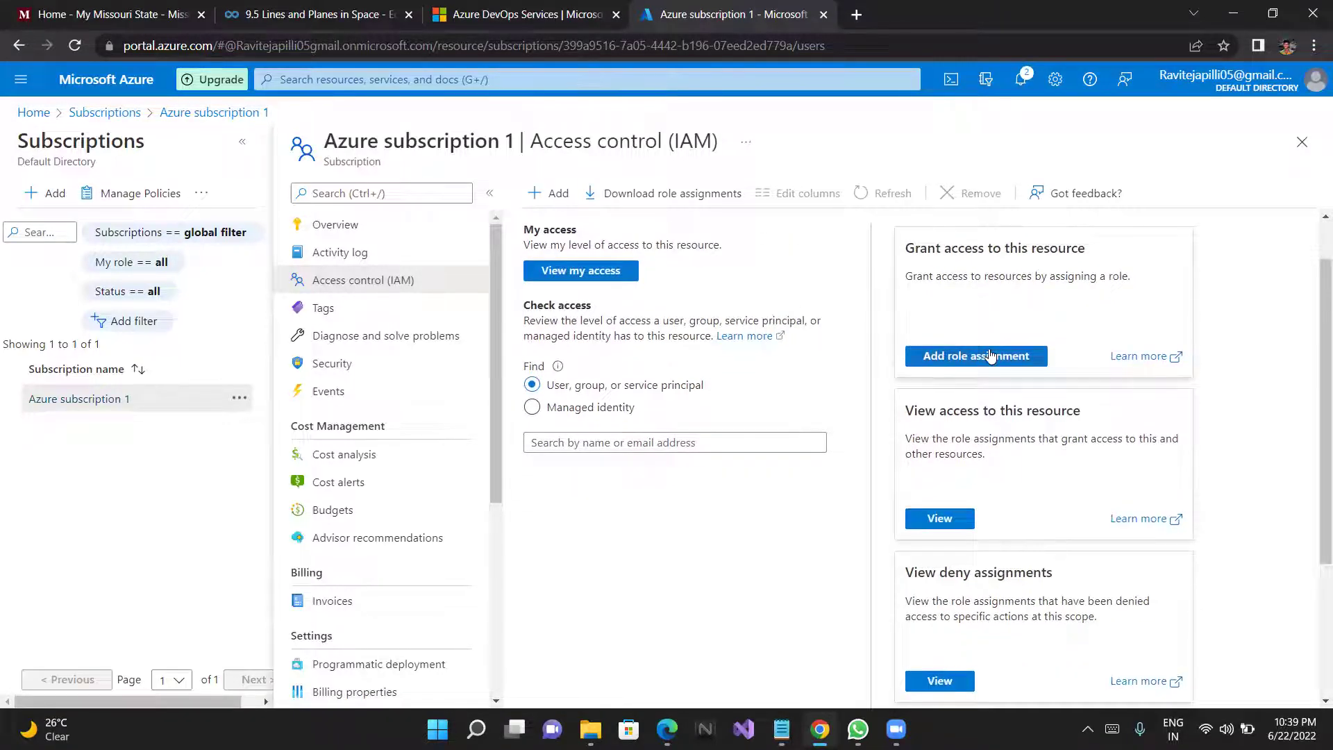
Step: Start a new role assignment with the Owner role and proceed to members
click(991, 356)
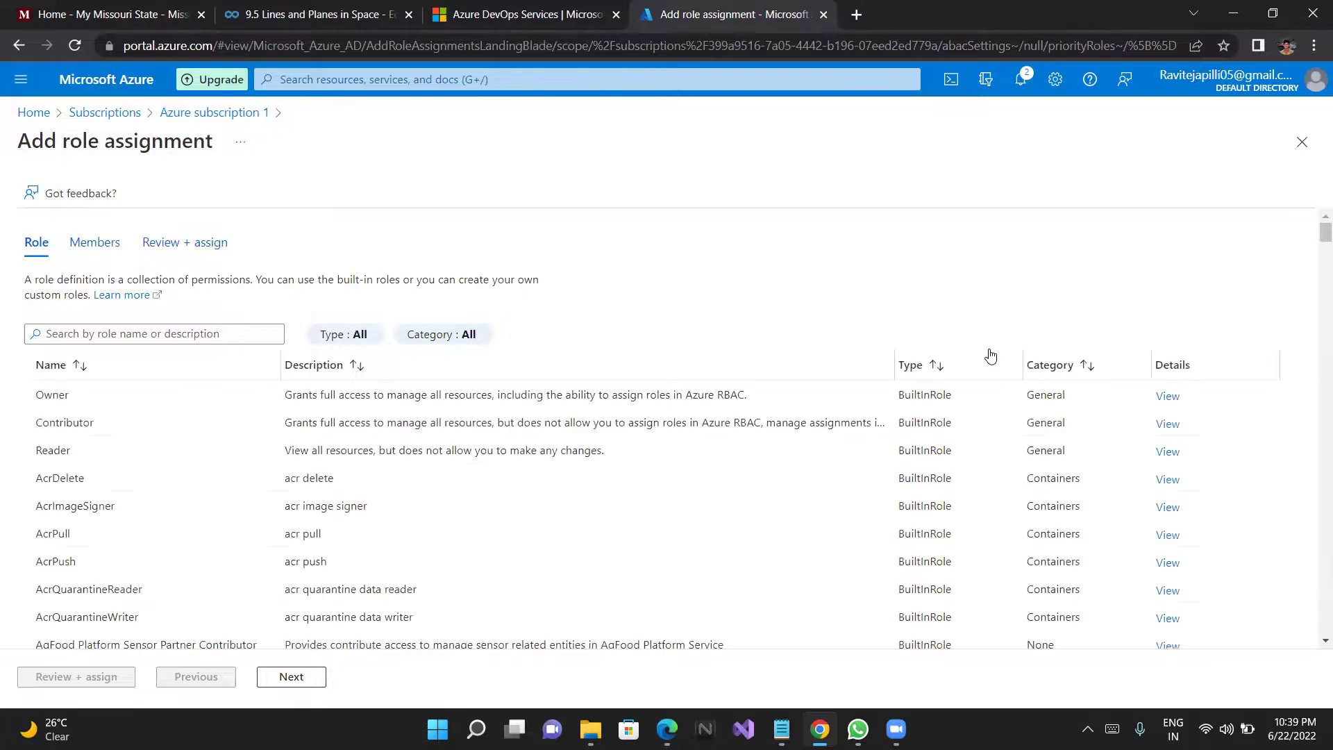
scroll(990, 355, down, 5)
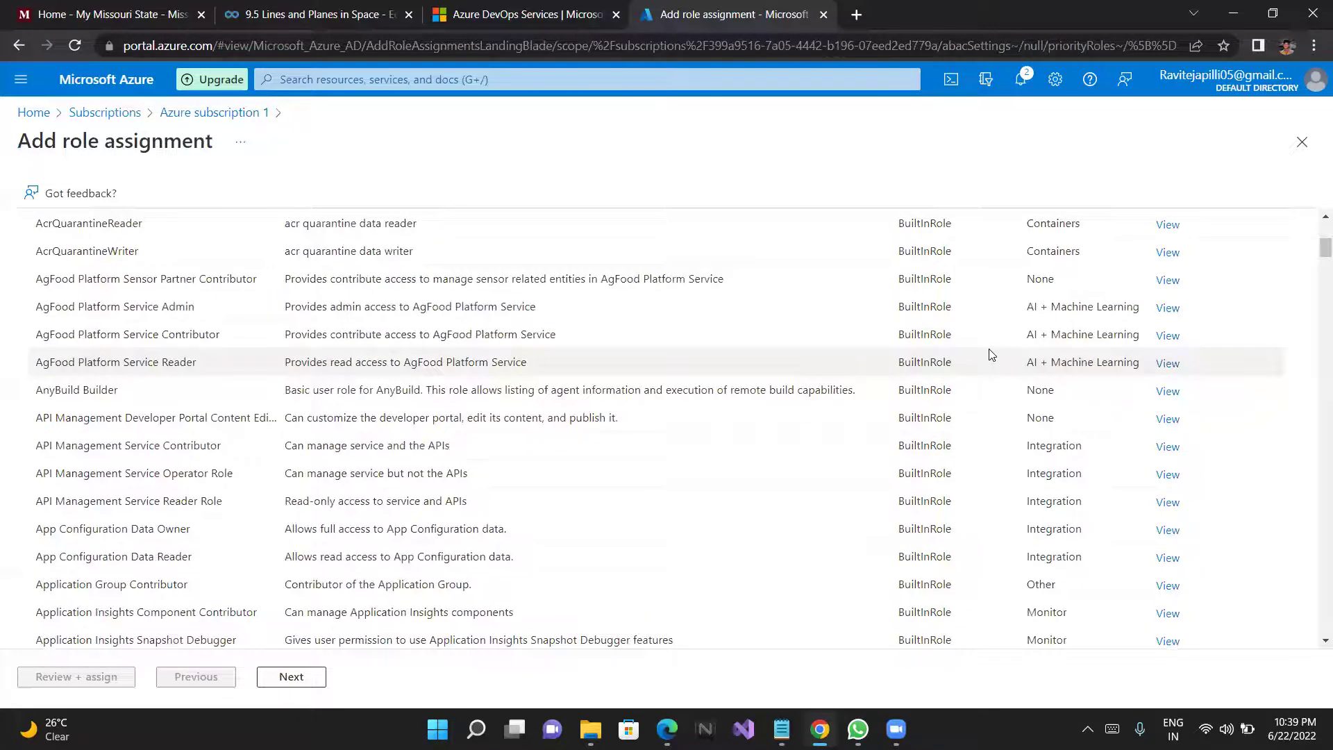
scroll(990, 355, down, 5)
scroll(659, 415, up, 10)
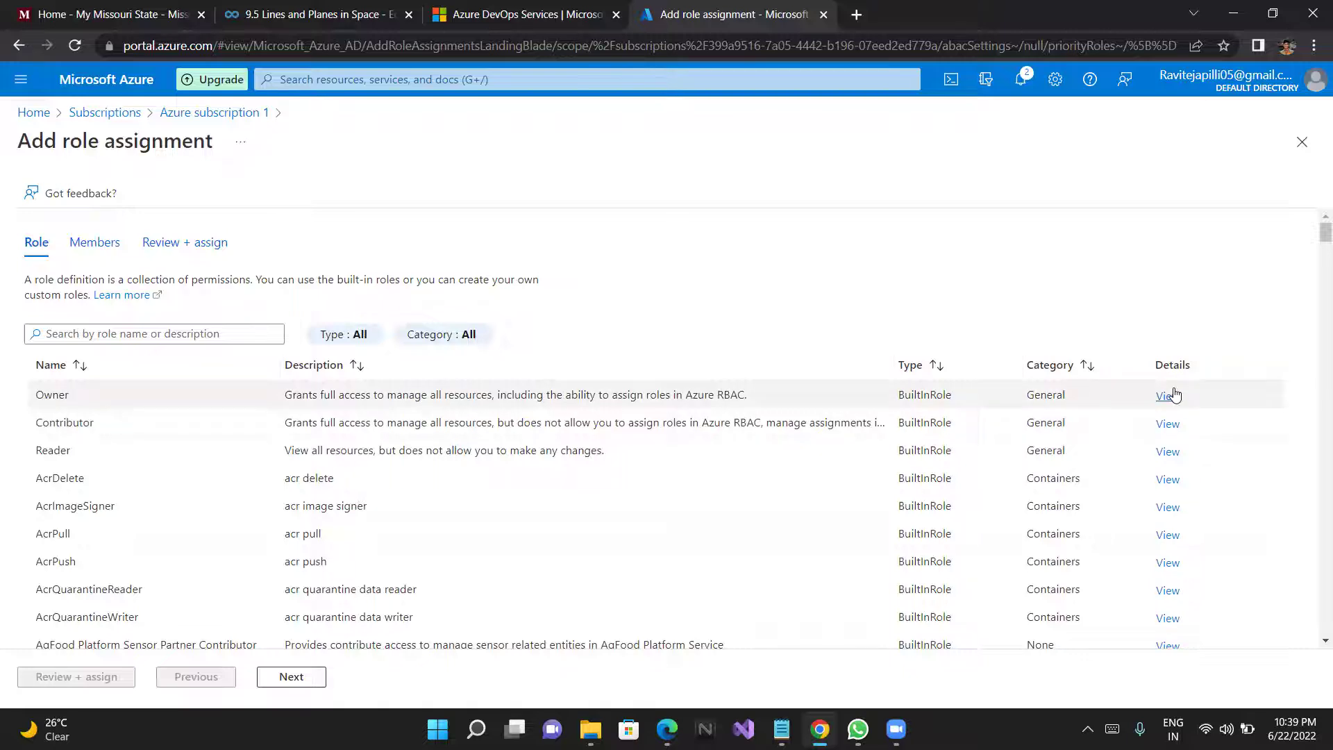
click(67, 395)
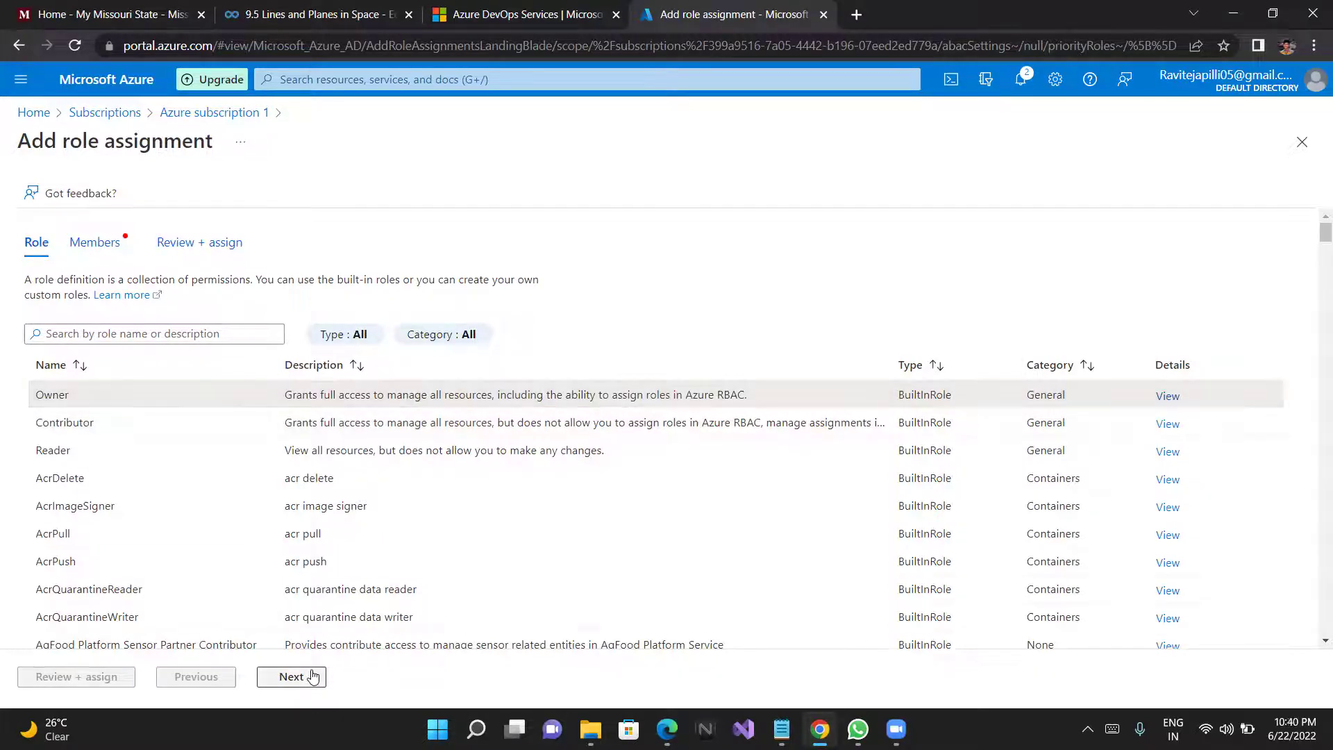
click(291, 677)
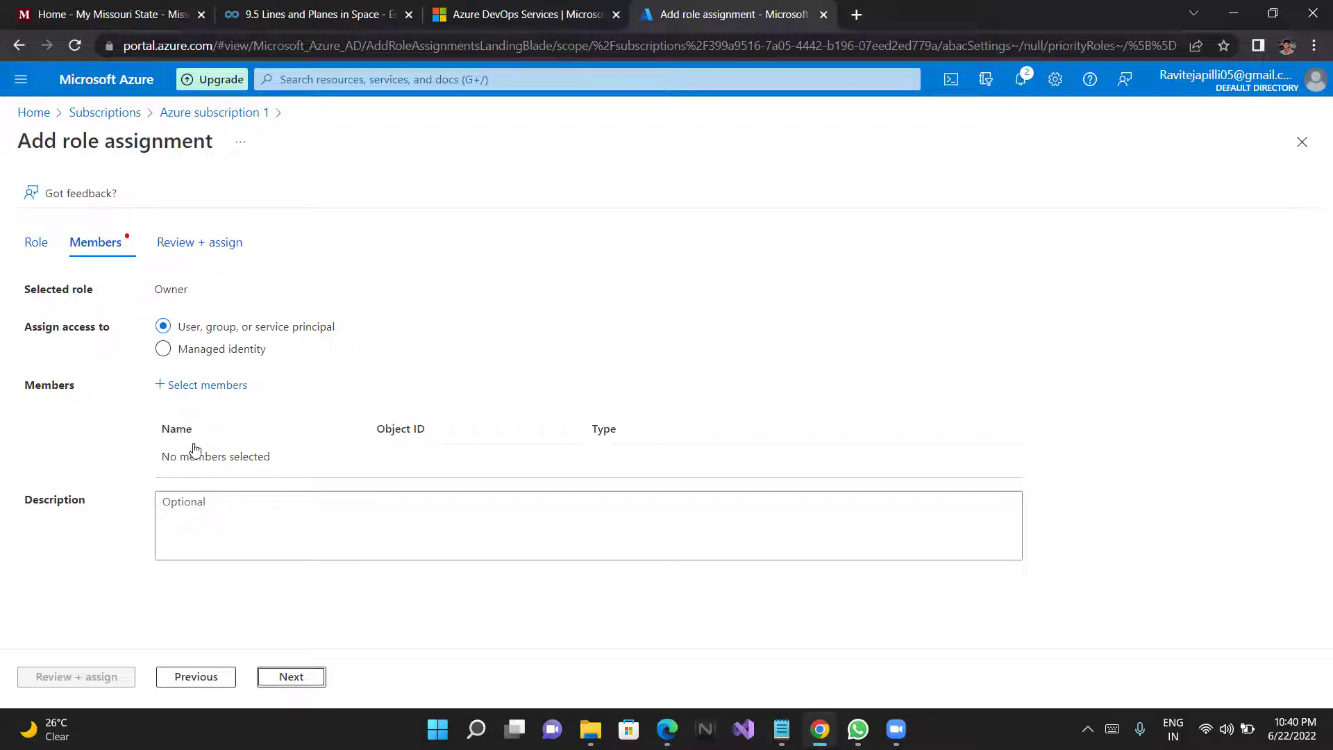
Step: Assign Owner to the Appservice member, submit it, and dismiss the 'already exists' failure notice
click(178, 387)
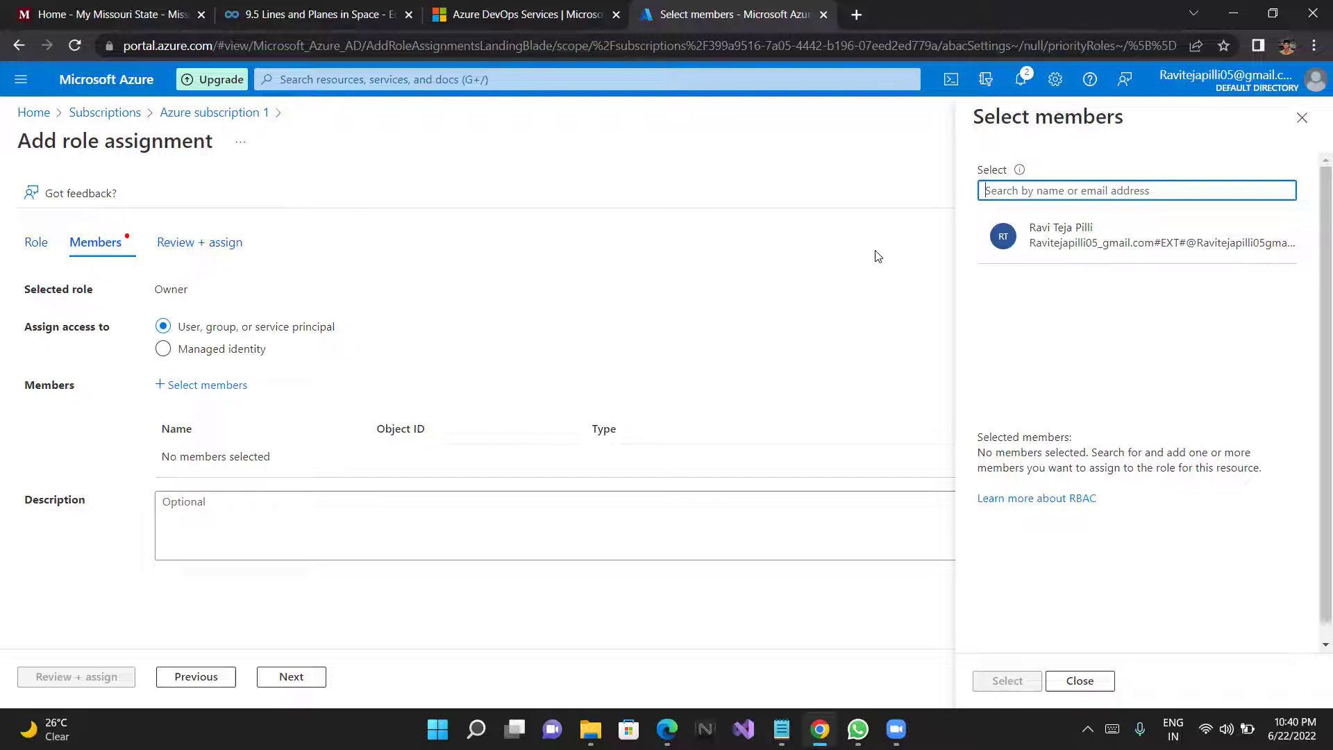
text(Apps)
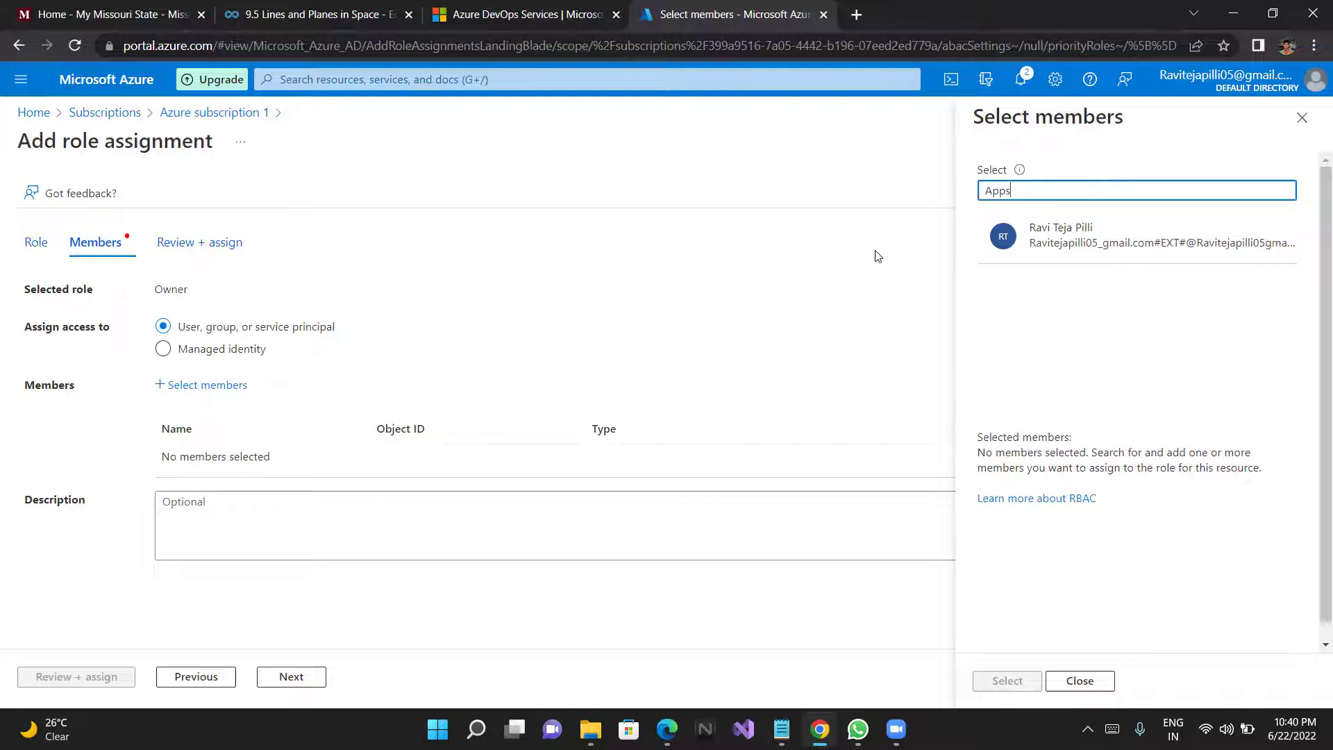
text(ervice)
click(1057, 260)
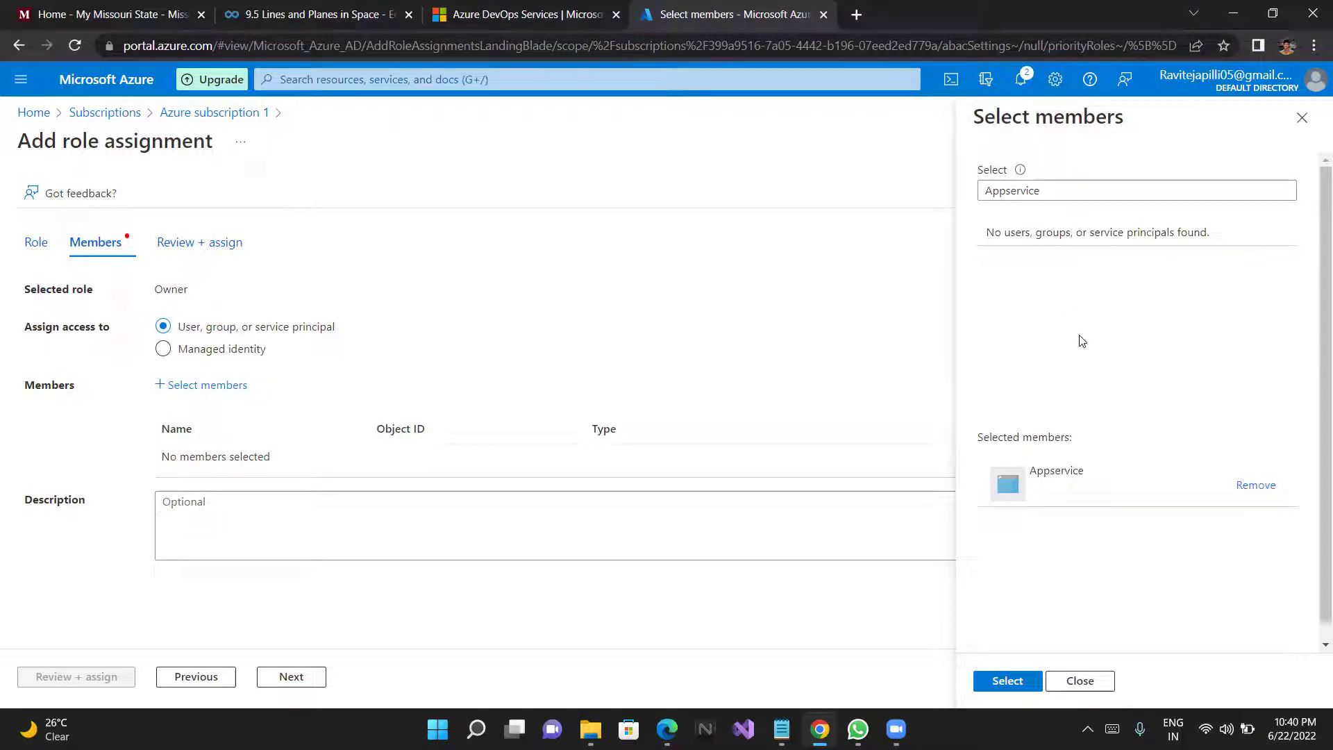
click(1016, 681)
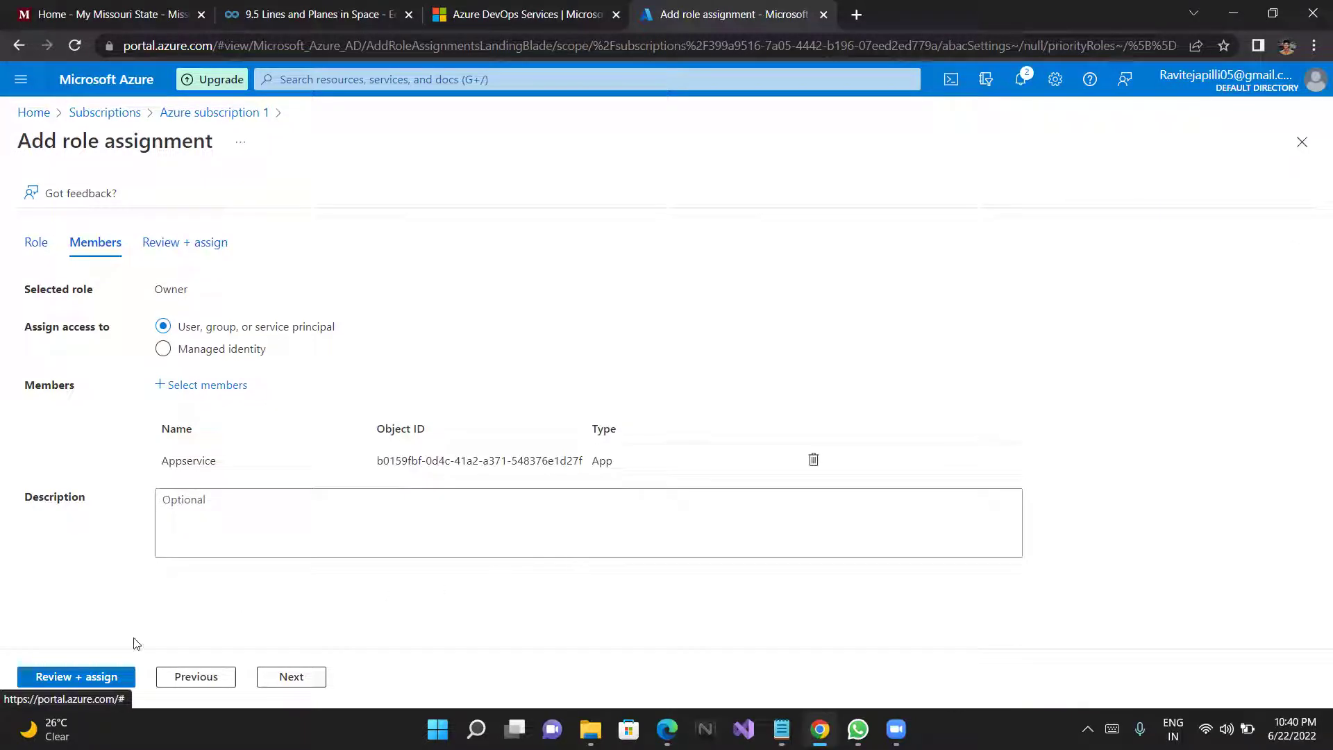
click(102, 676)
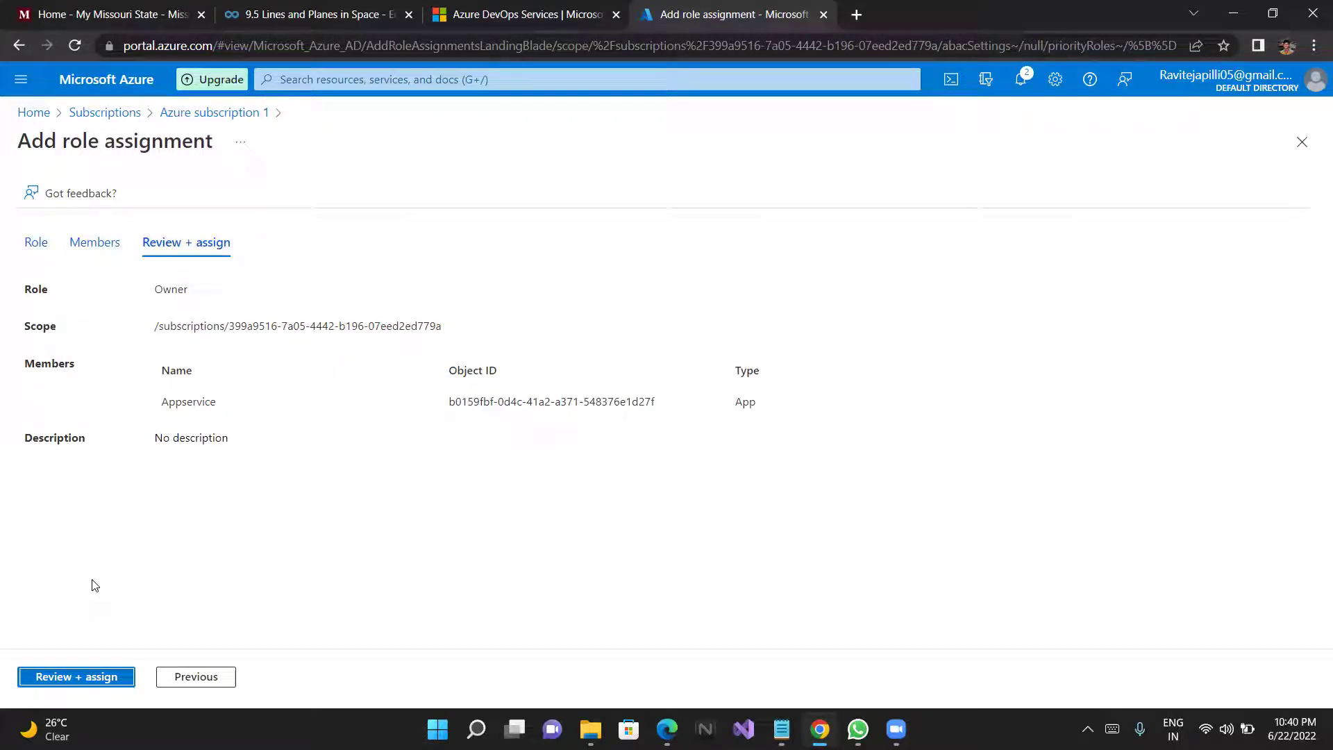
key(XF86AudioRaiseVolume)
click(78, 677)
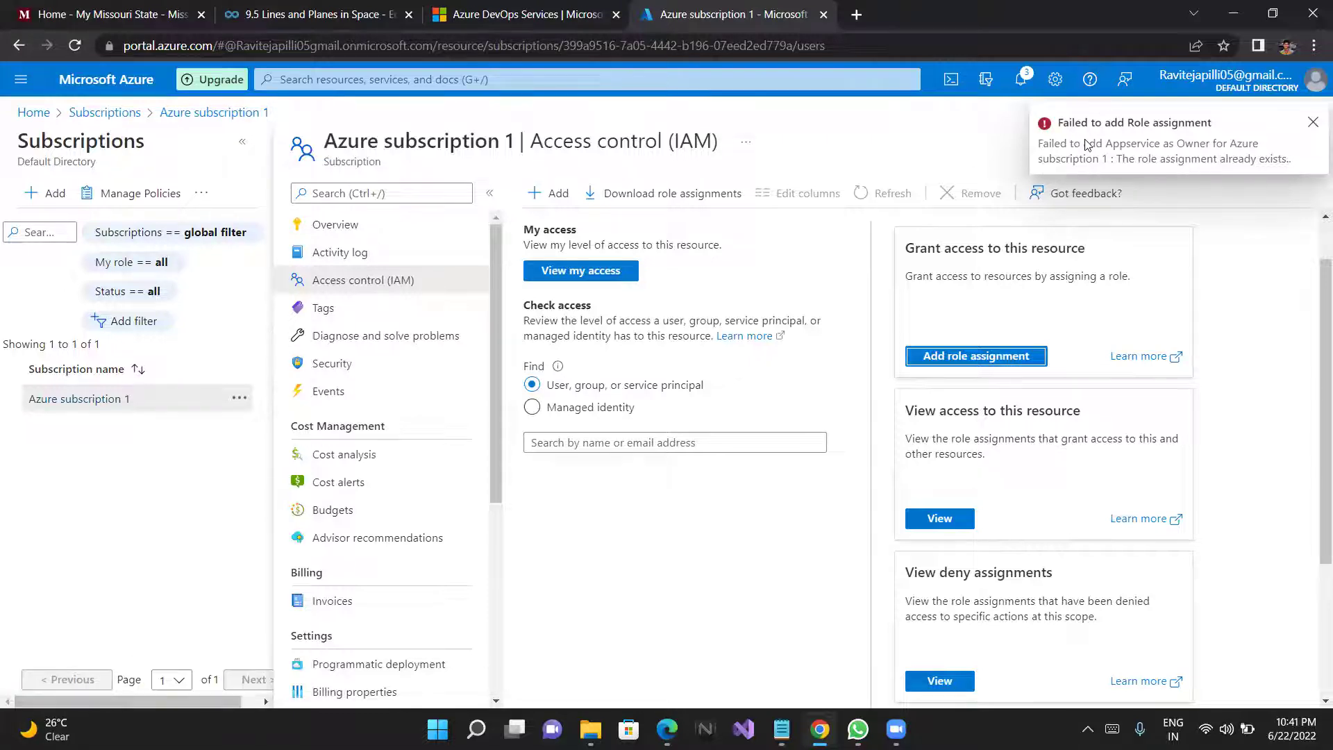
click(1313, 124)
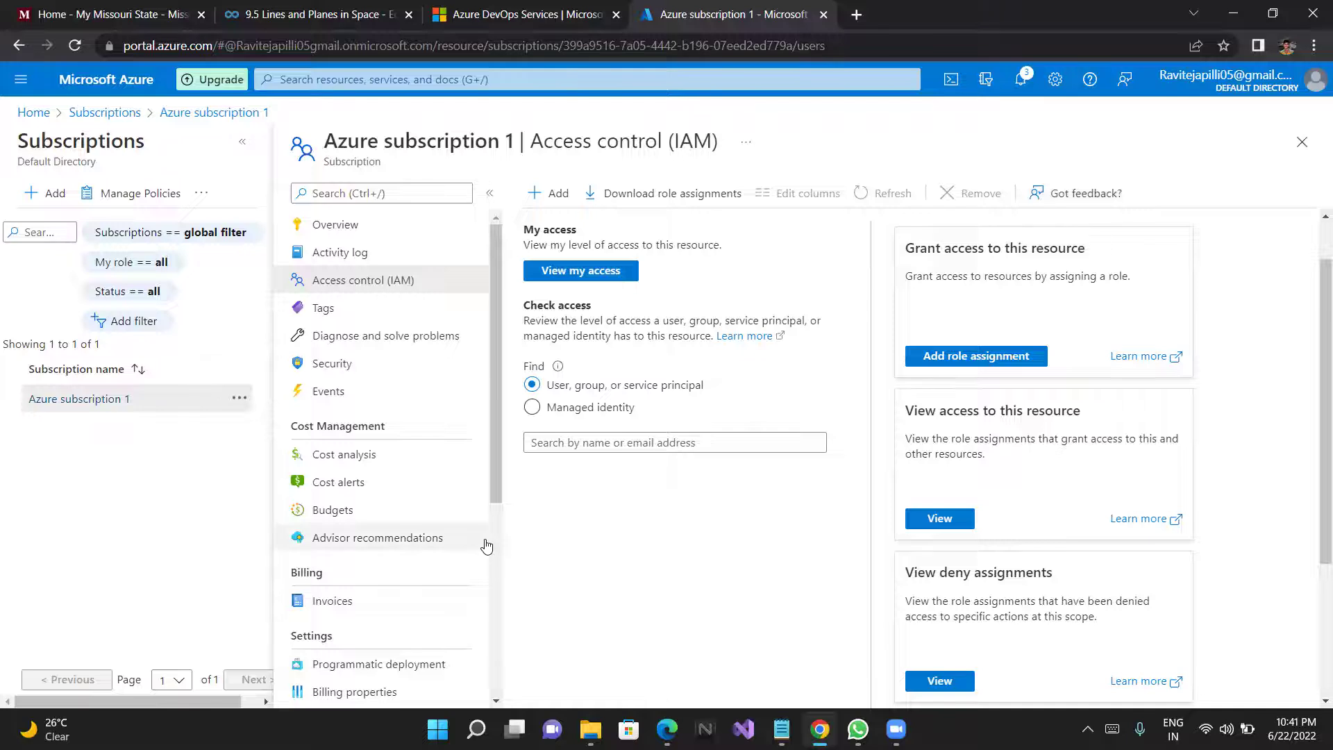
Step: In the Azure DevOps tab, sign in with a different account using the university e-mail
click(548, 14)
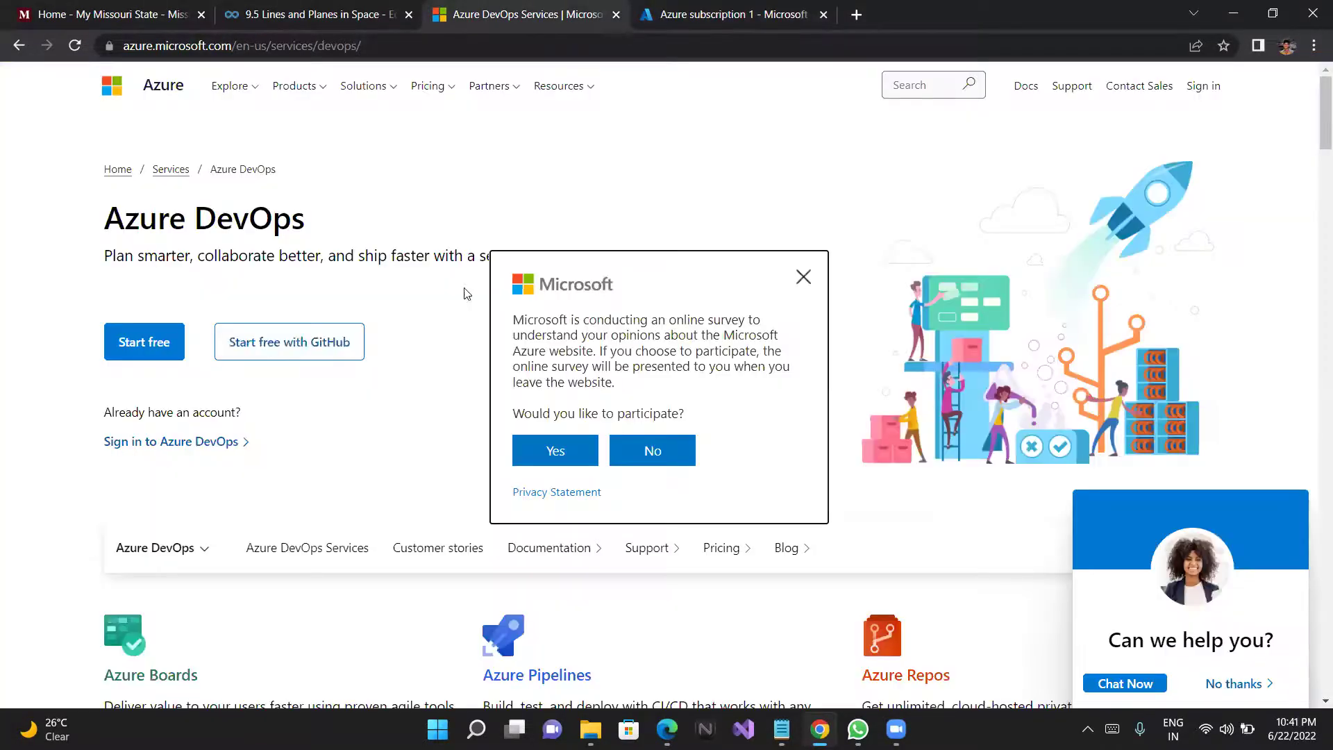
click(154, 348)
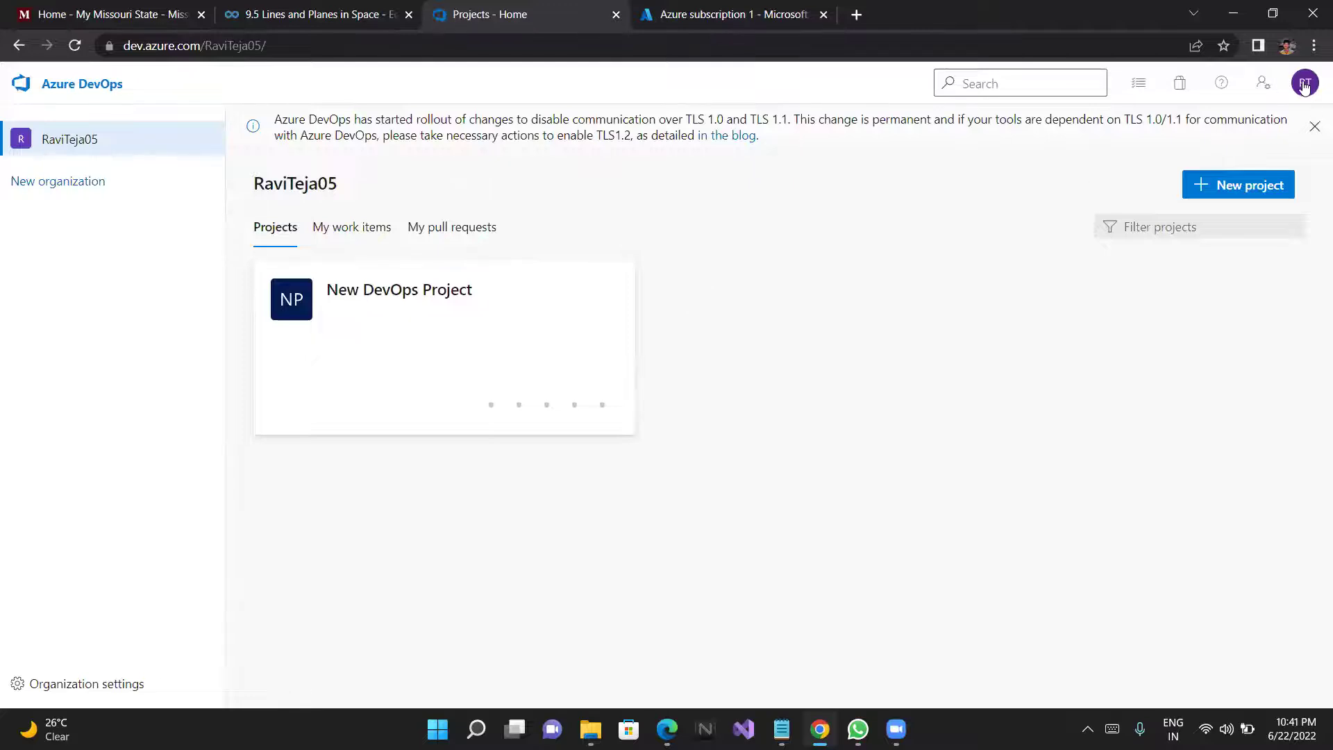
click(1306, 84)
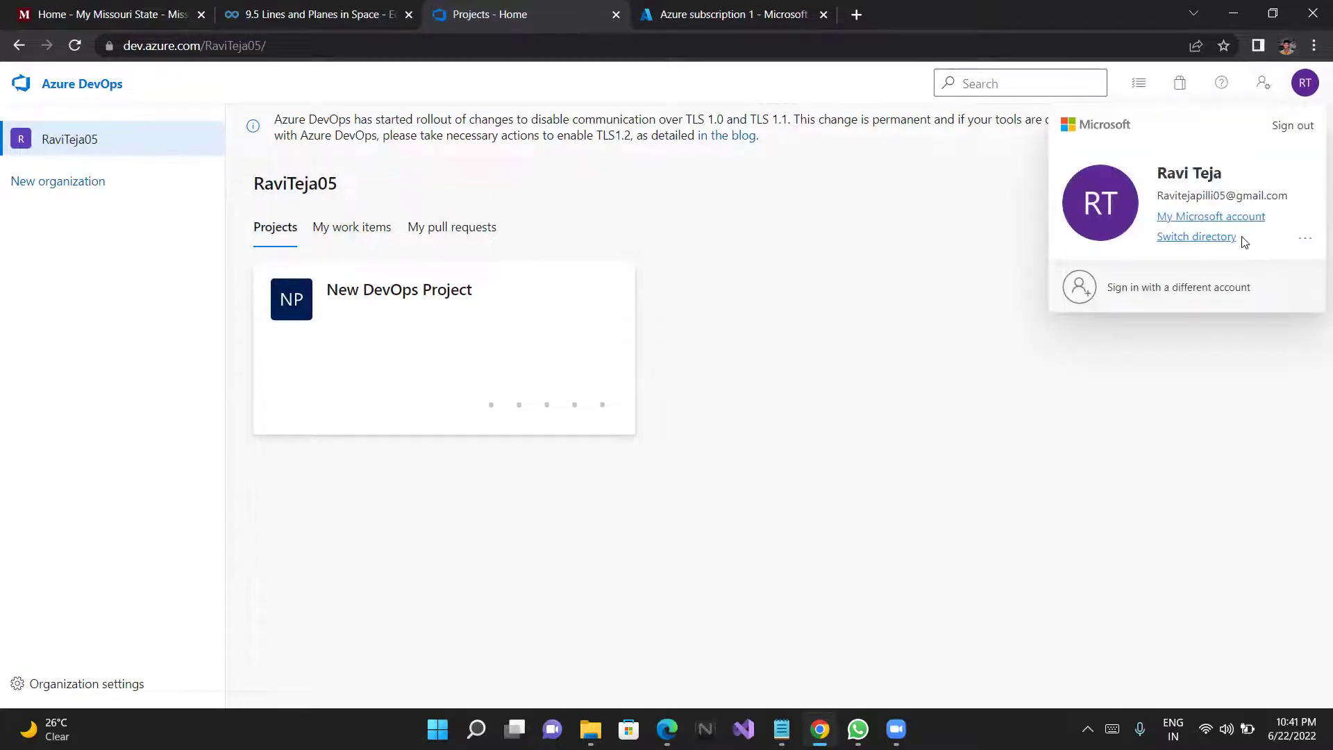
click(1124, 289)
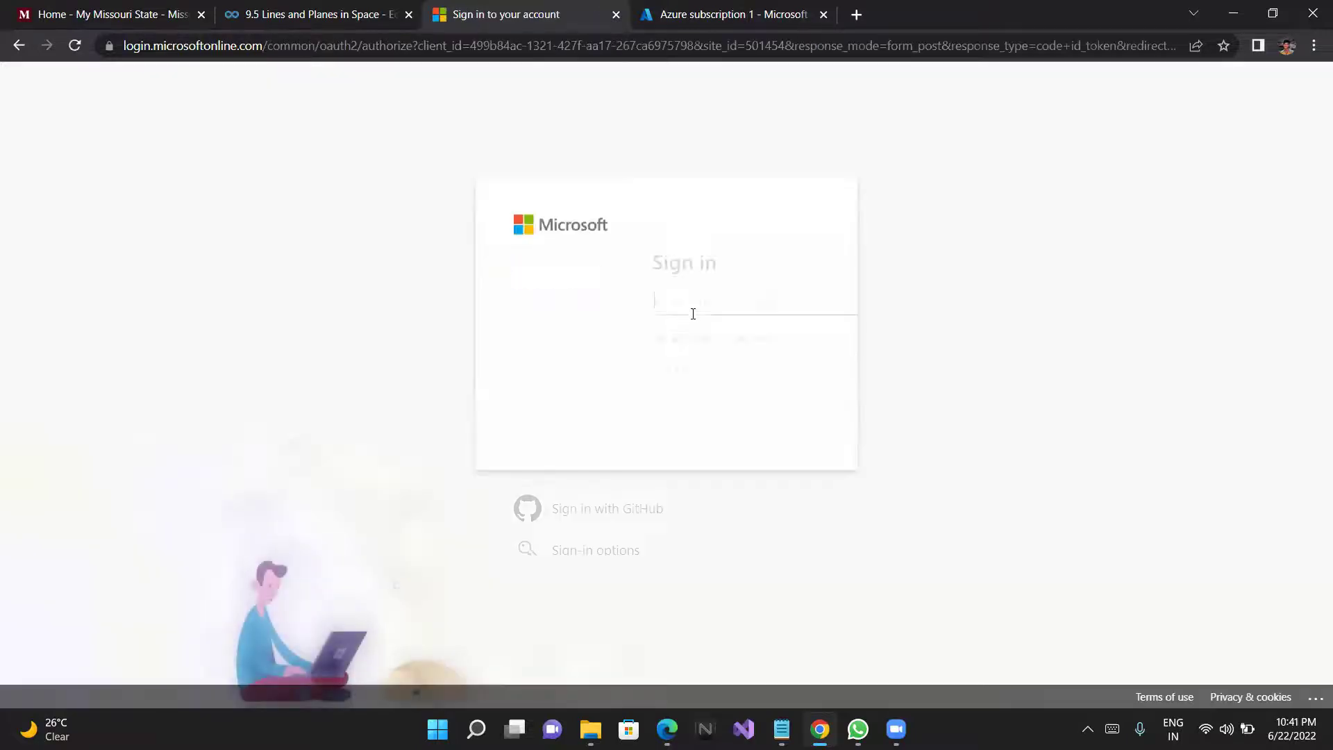
click(549, 299)
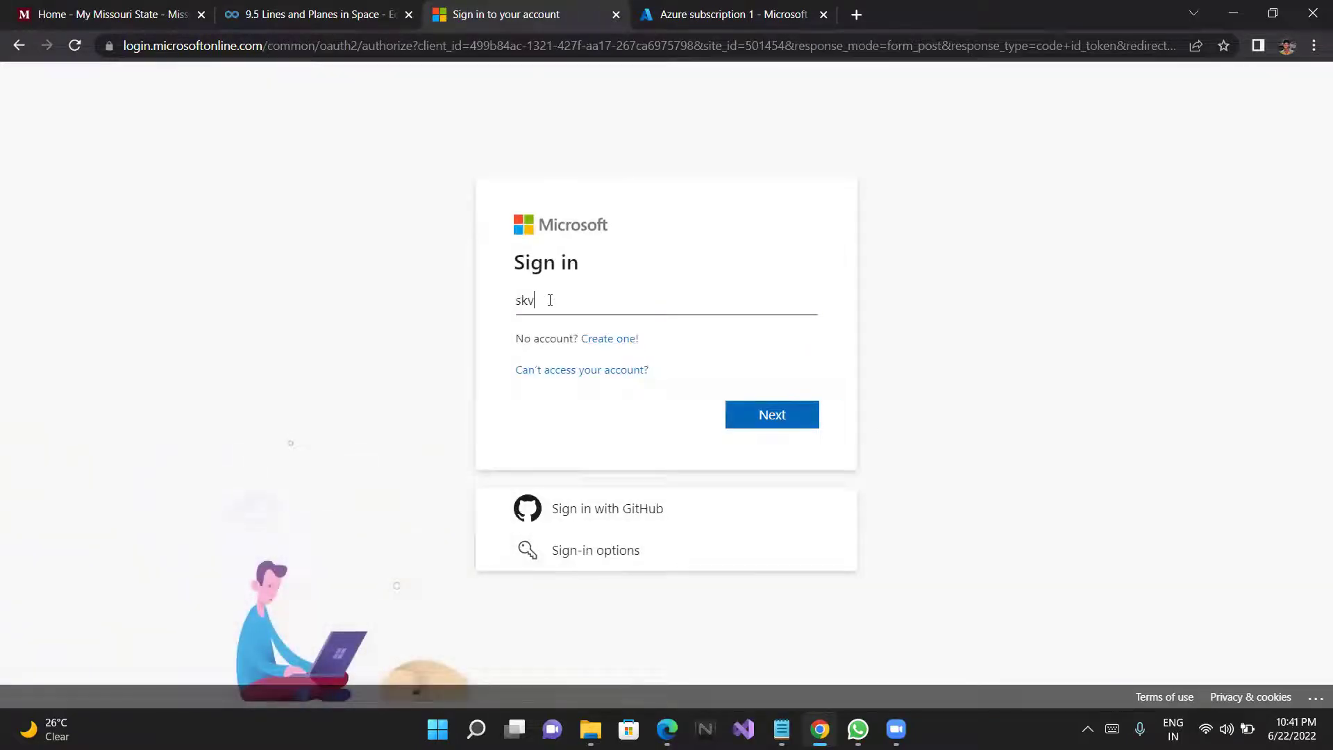
key(Return)
Step: Enter the account password and verify identity with the code sent by text message
text(**********)
key(Caps_Lock)
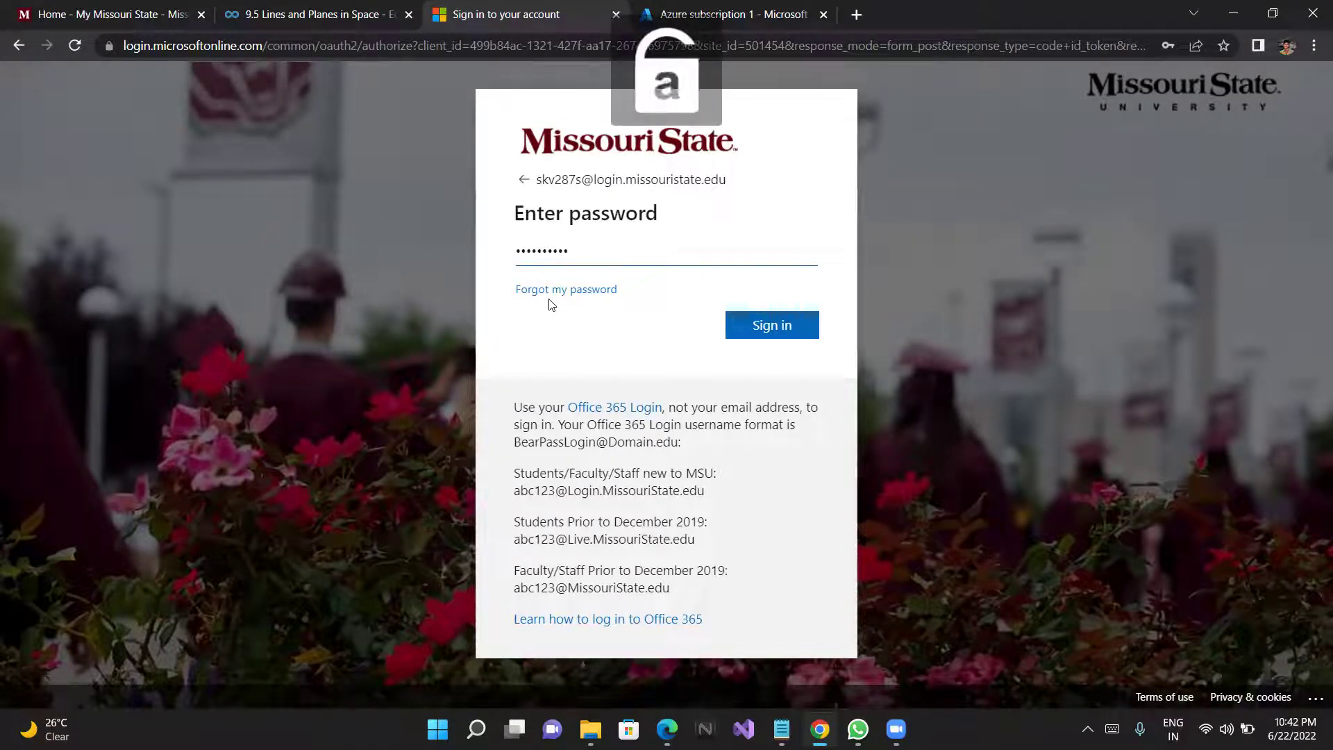
text(****)
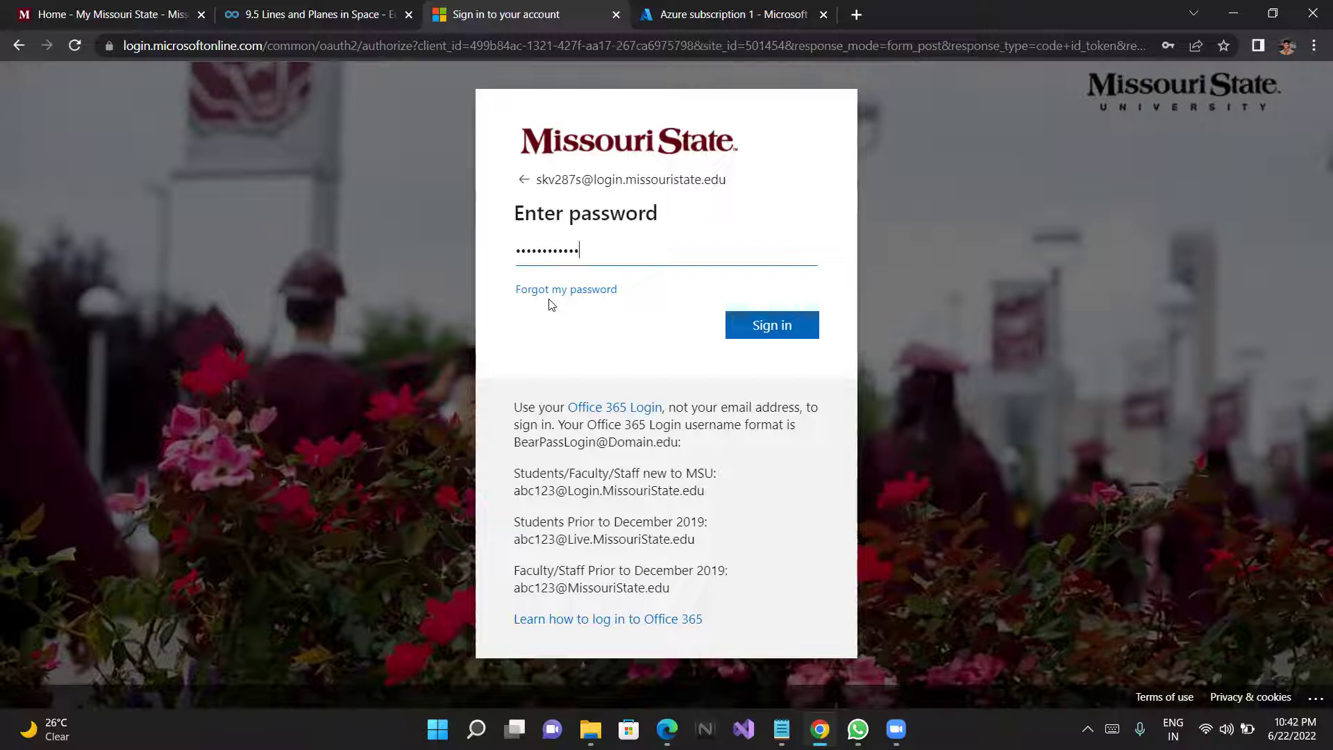
key(Return)
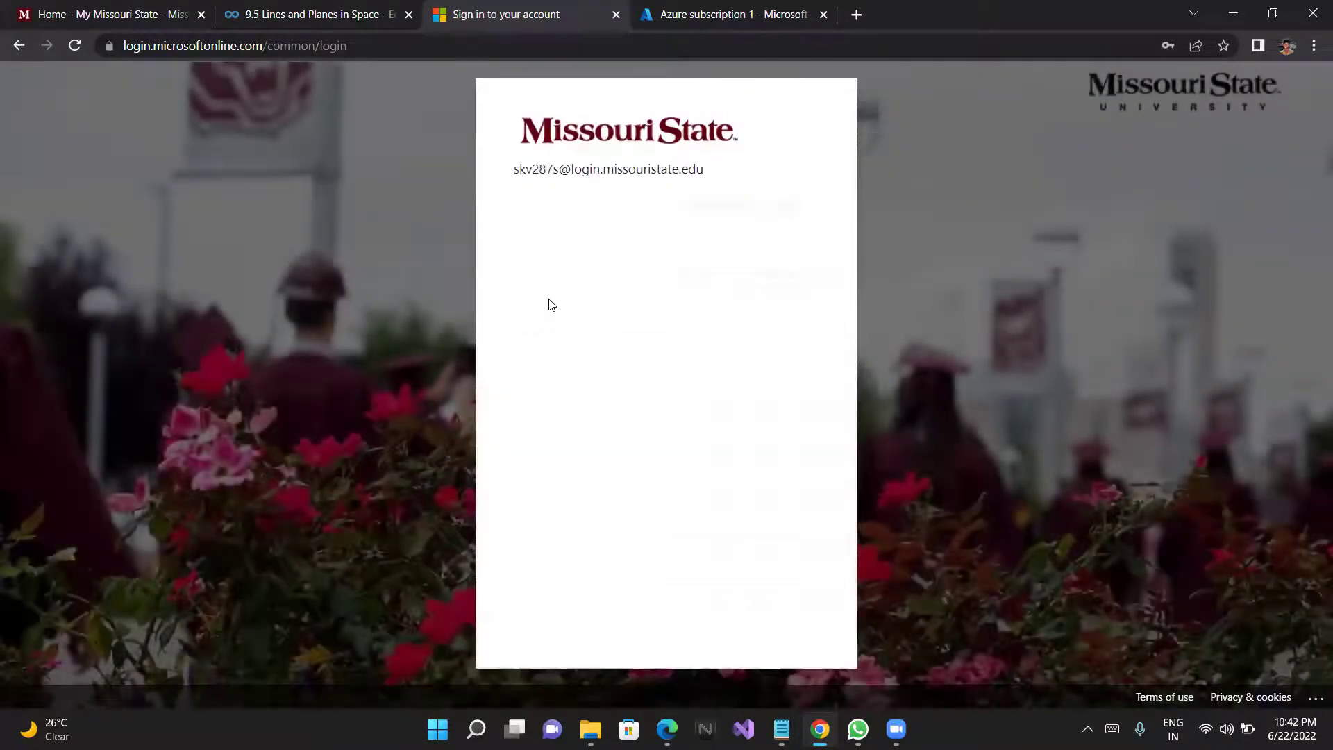
click(570, 284)
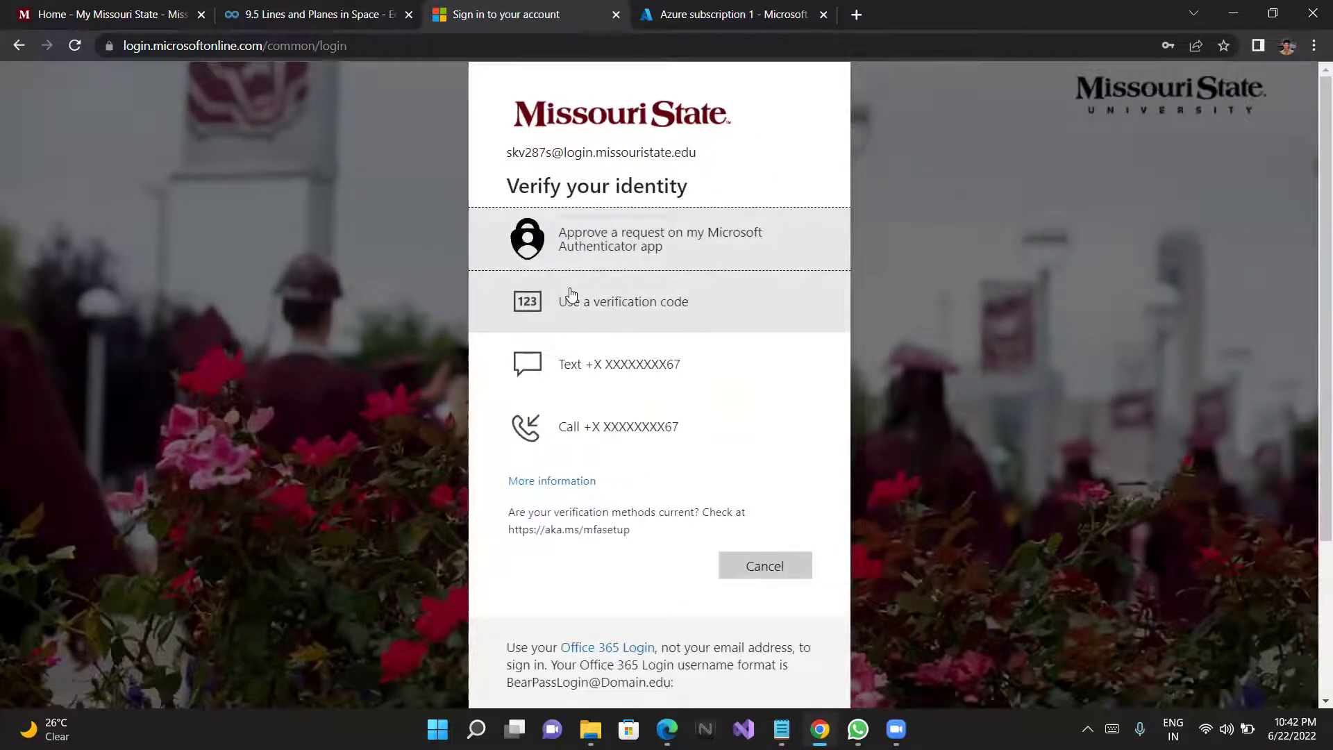
click(582, 362)
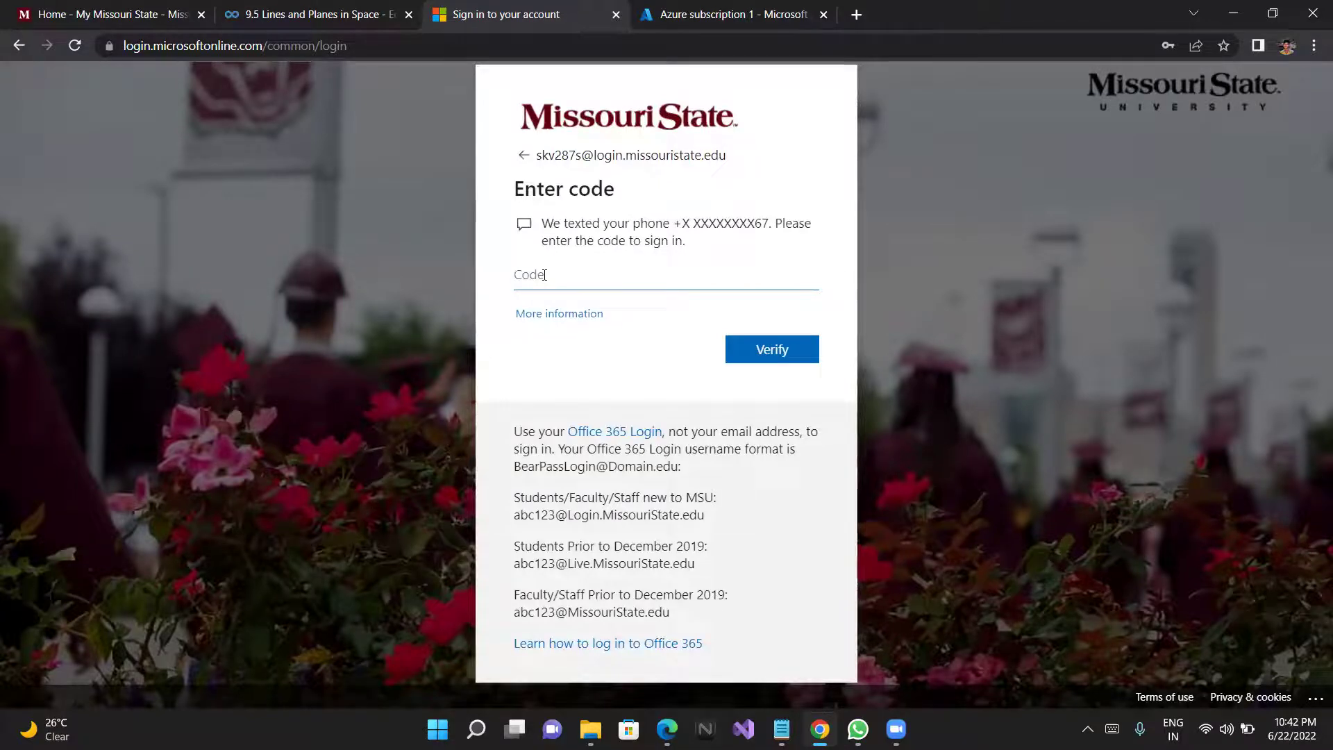
key(Return)
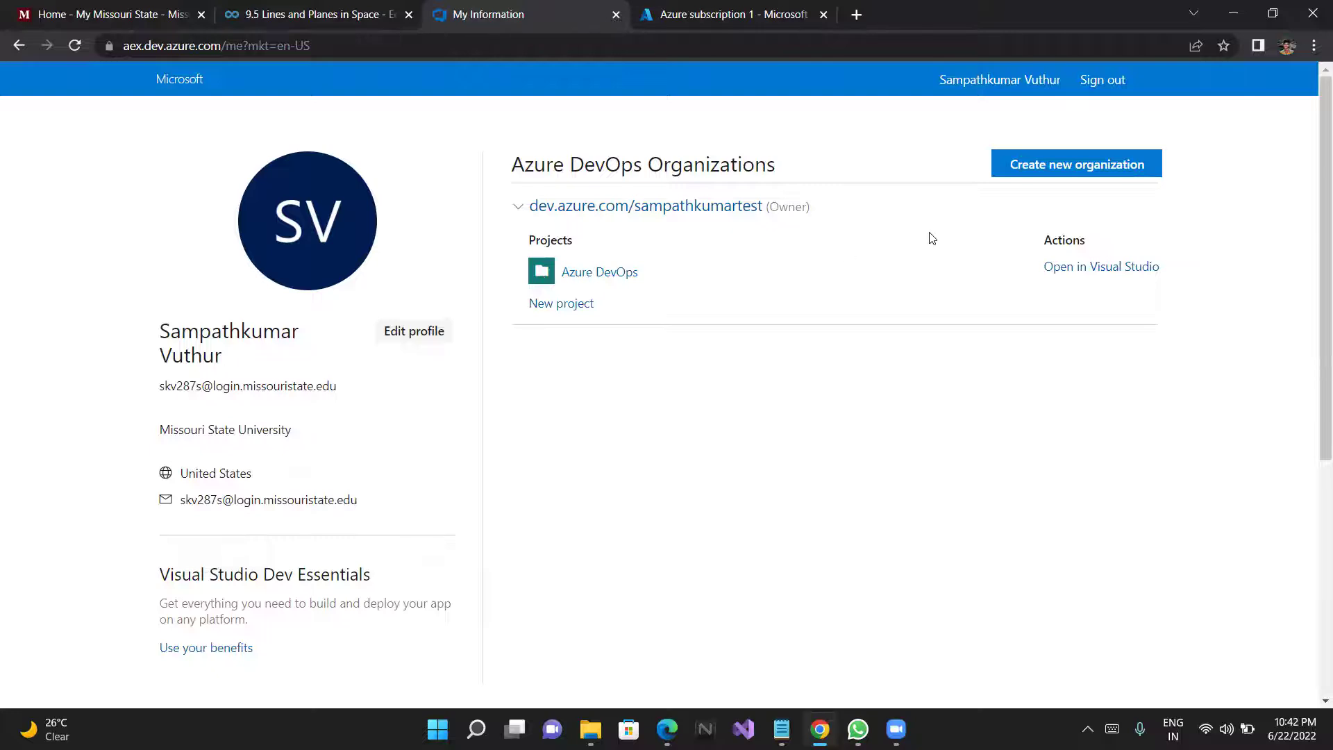
Step: Open the 'Azure DevOps' project and close the profile information tab
scroll(357, 434, down, 1)
scroll(357, 434, up, 1)
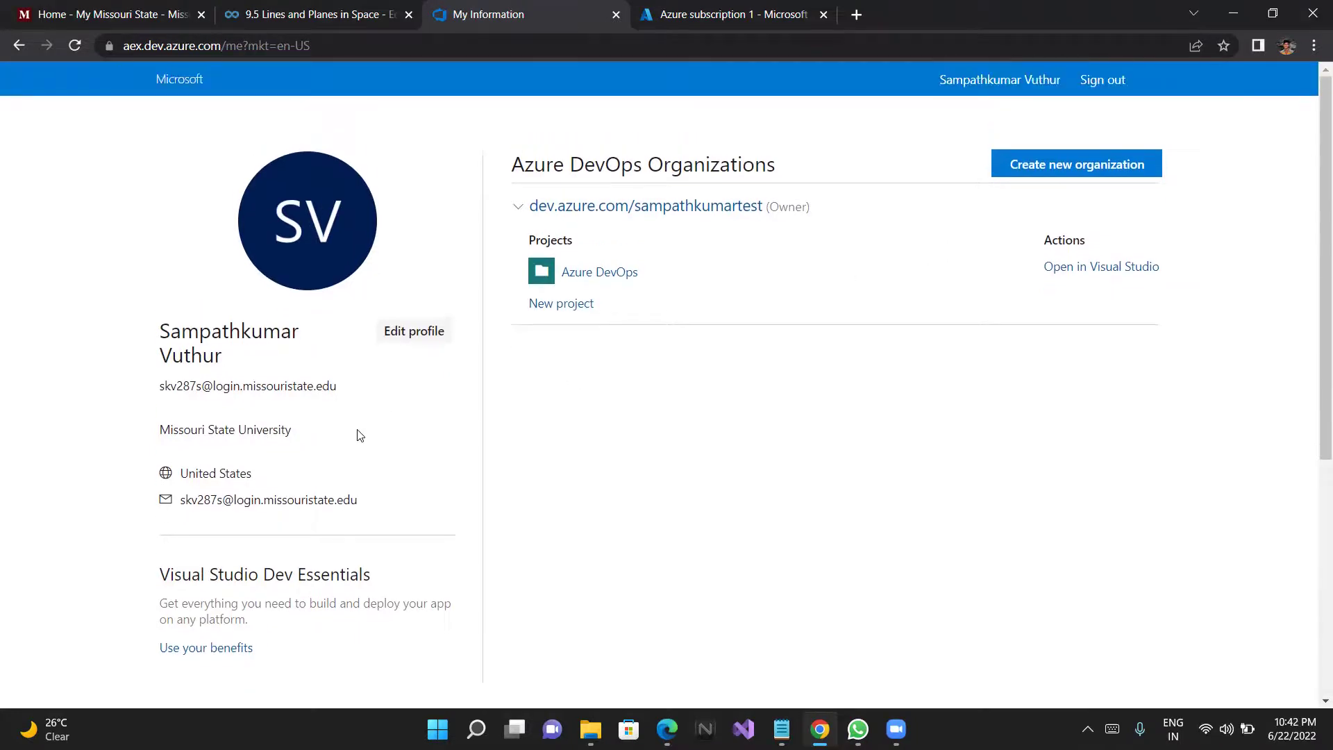
click(583, 277)
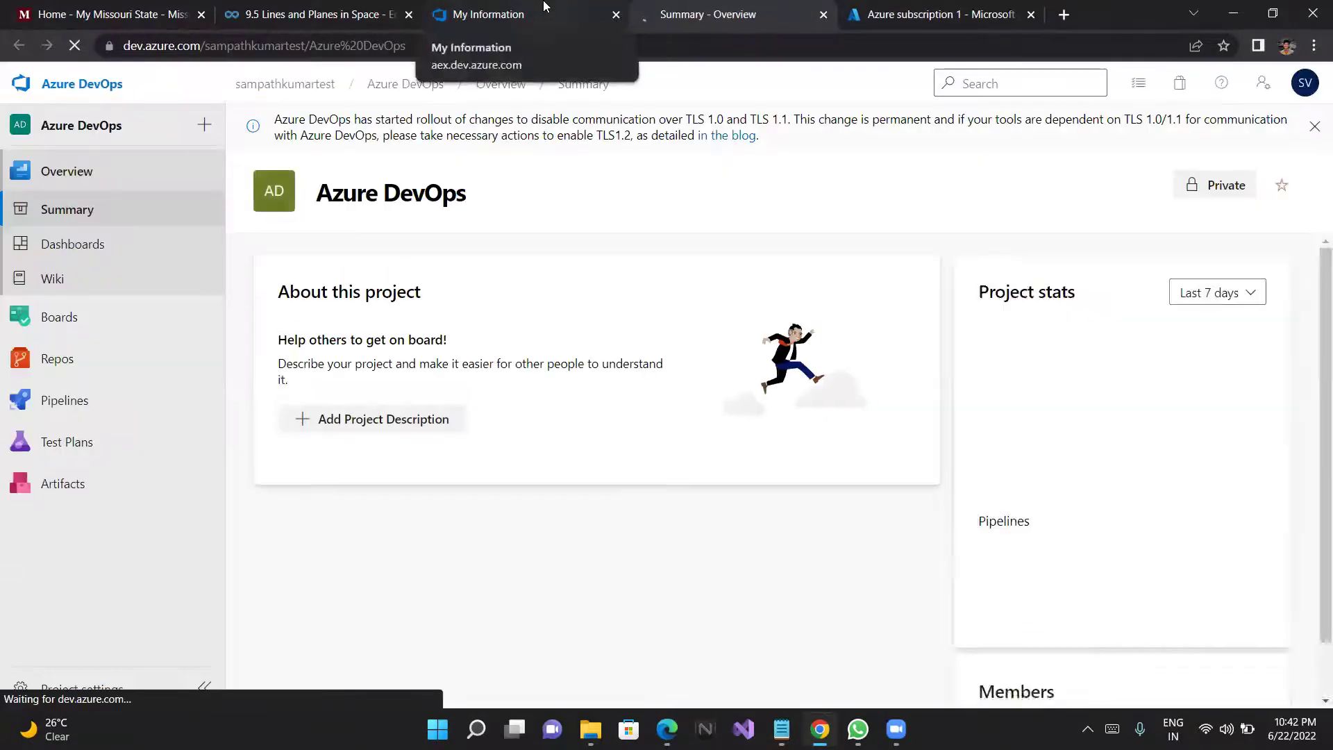
click(617, 15)
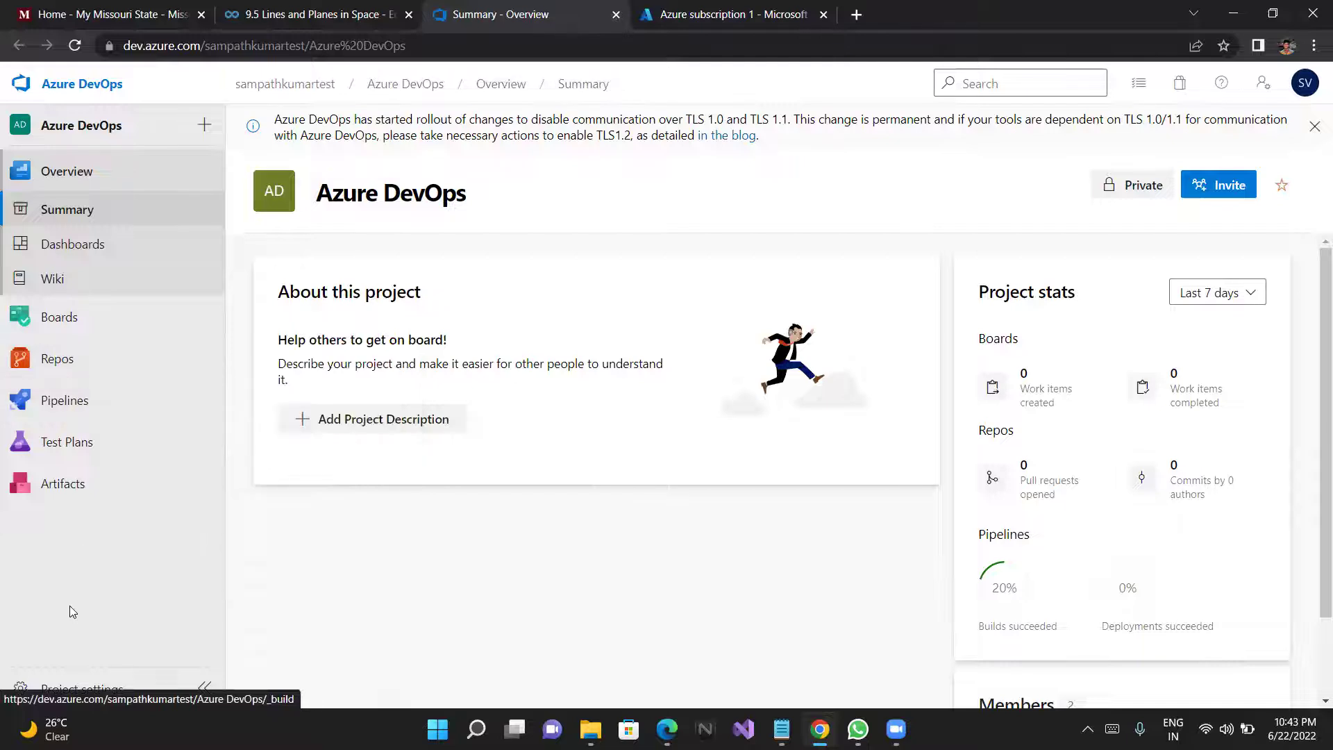
Step: Go to Project settings > Service connections
click(75, 690)
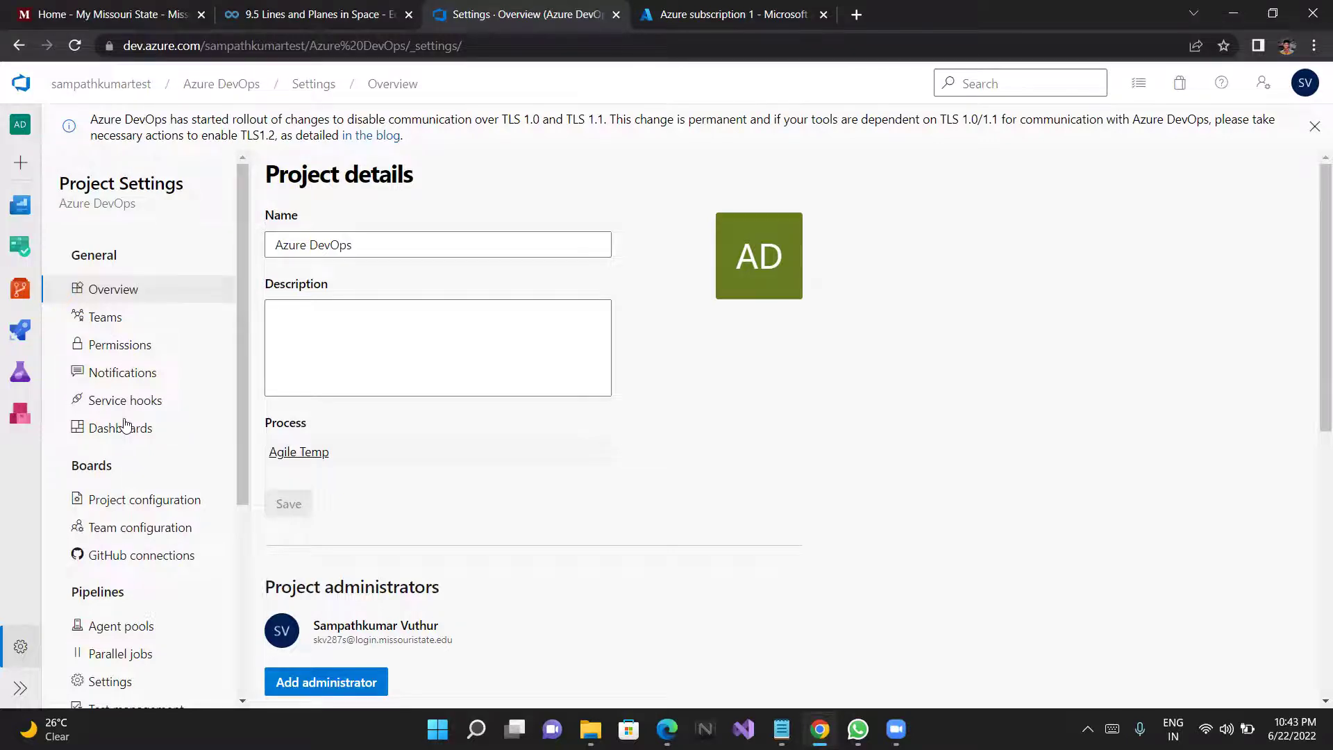
scroll(118, 410, down, 1)
scroll(116, 647, down, 2)
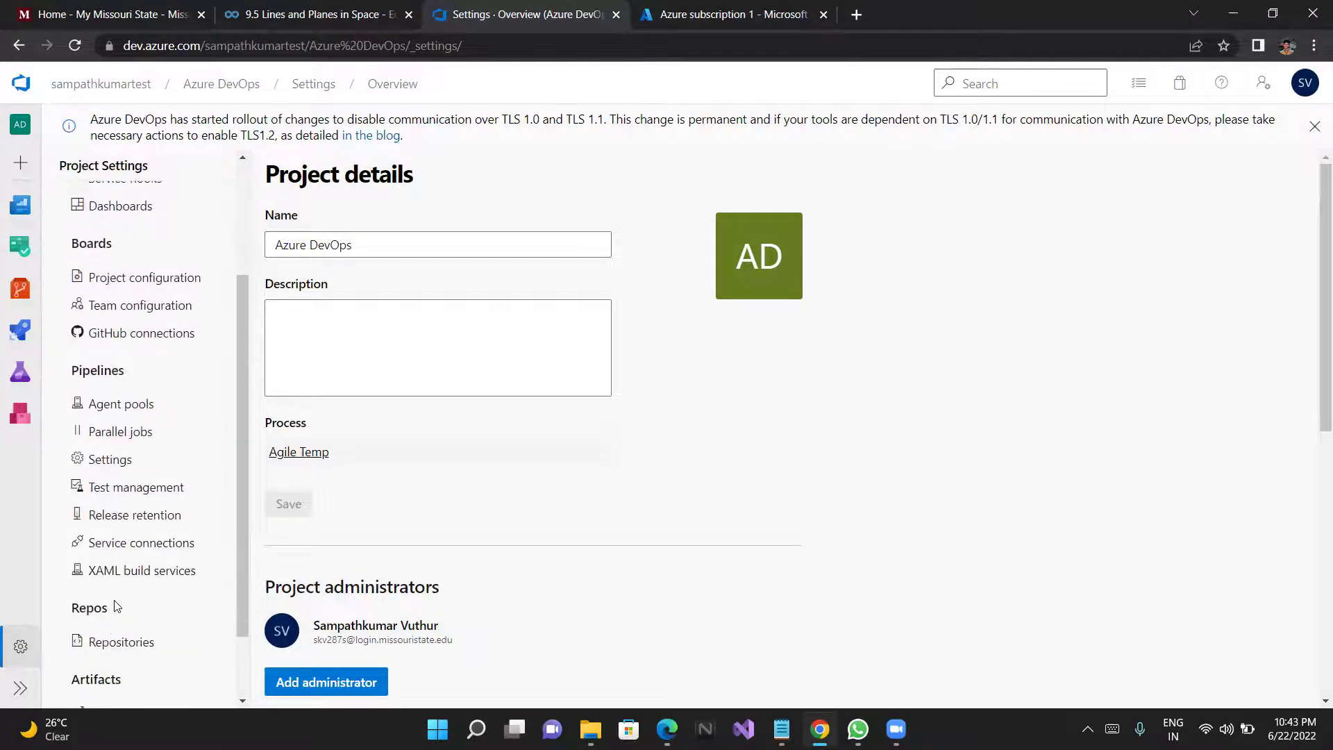
click(115, 545)
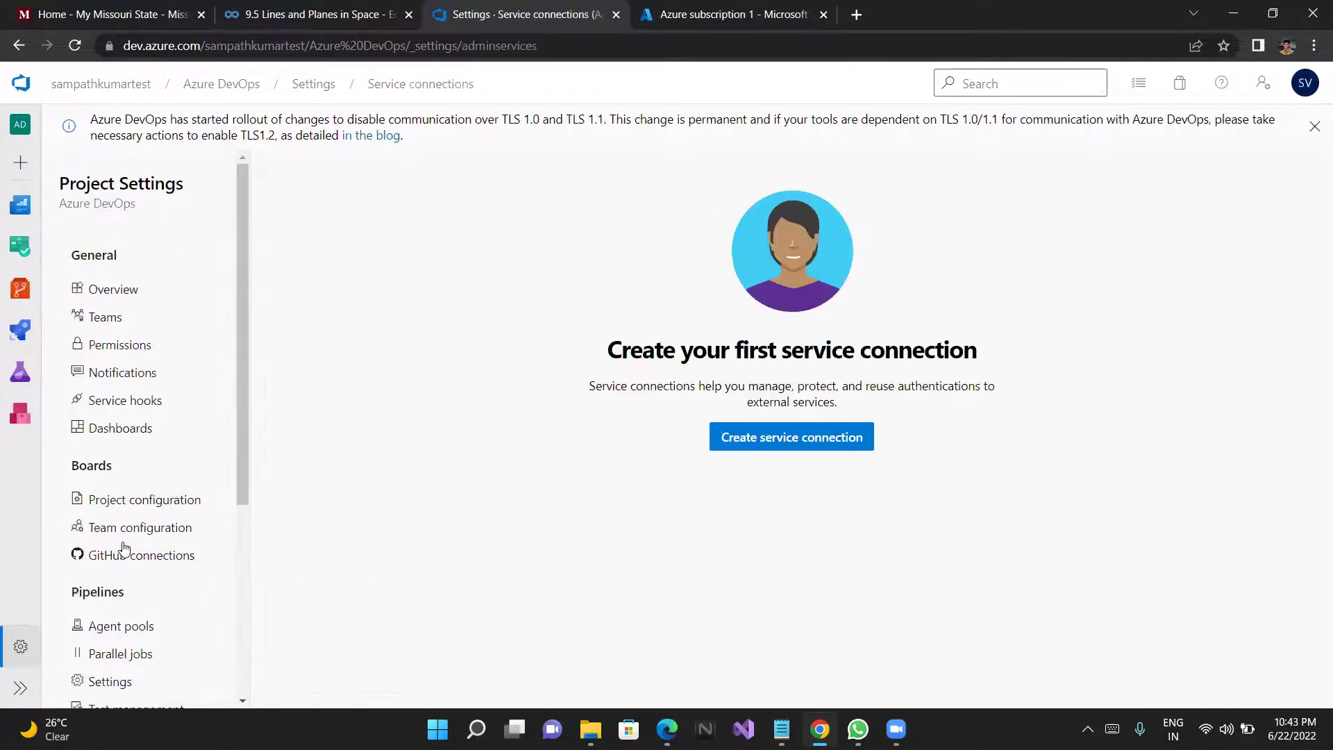
Step: Start a new Azure Resource Manager service connection
click(779, 431)
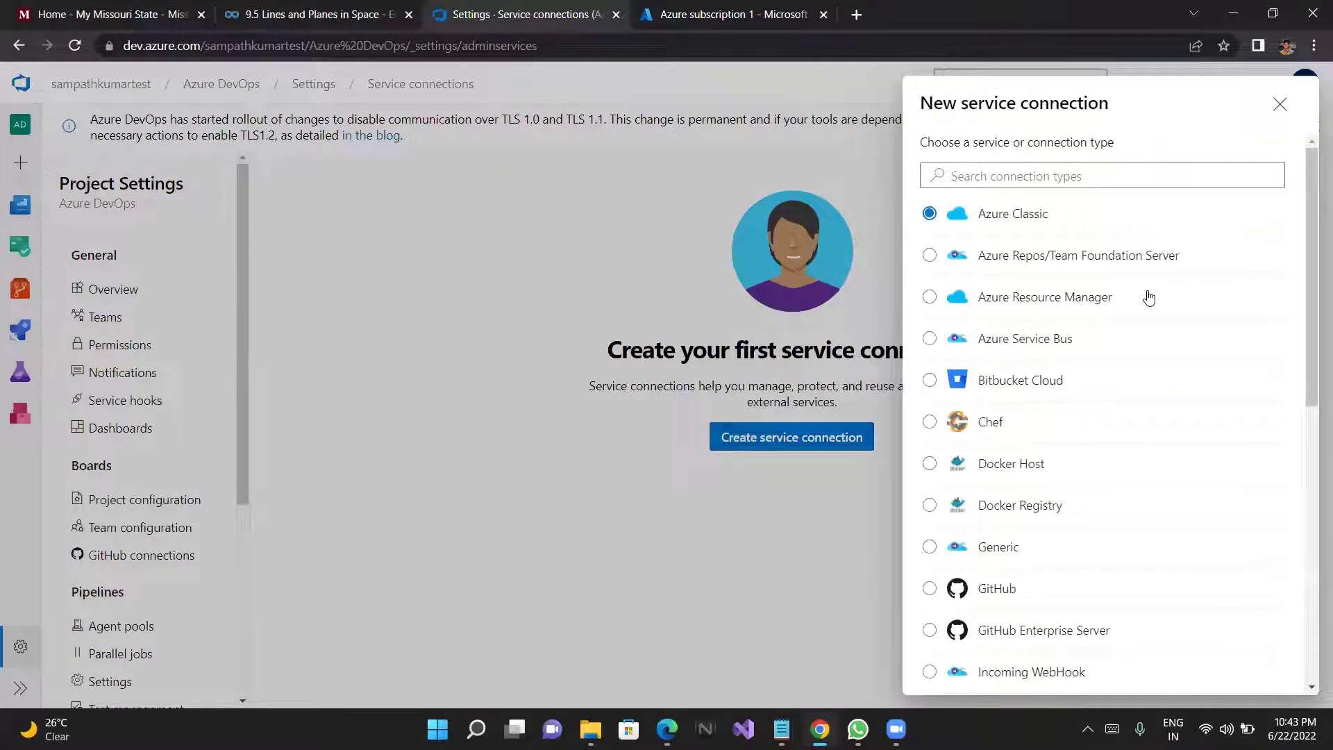
click(1037, 298)
scroll(1012, 595, down, 5)
scroll(1014, 594, up, 5)
scroll(1015, 594, down, 7)
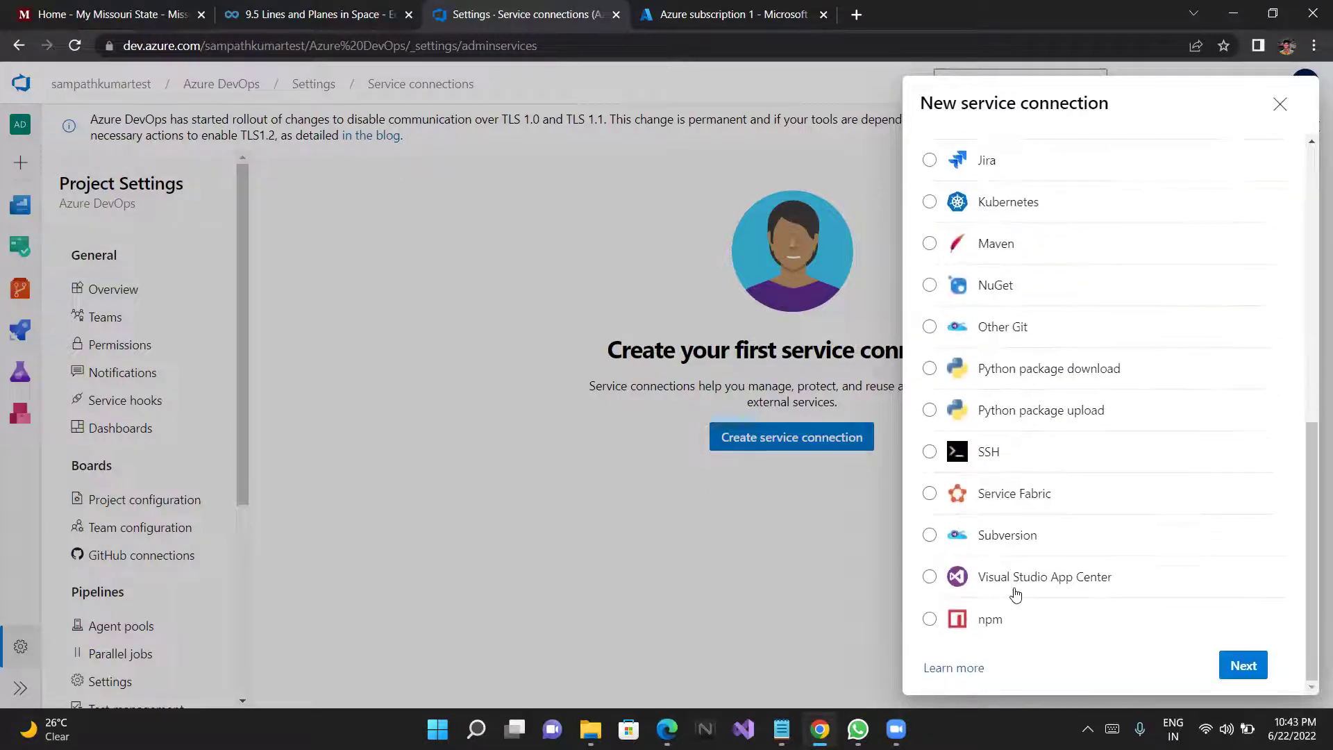
click(1255, 659)
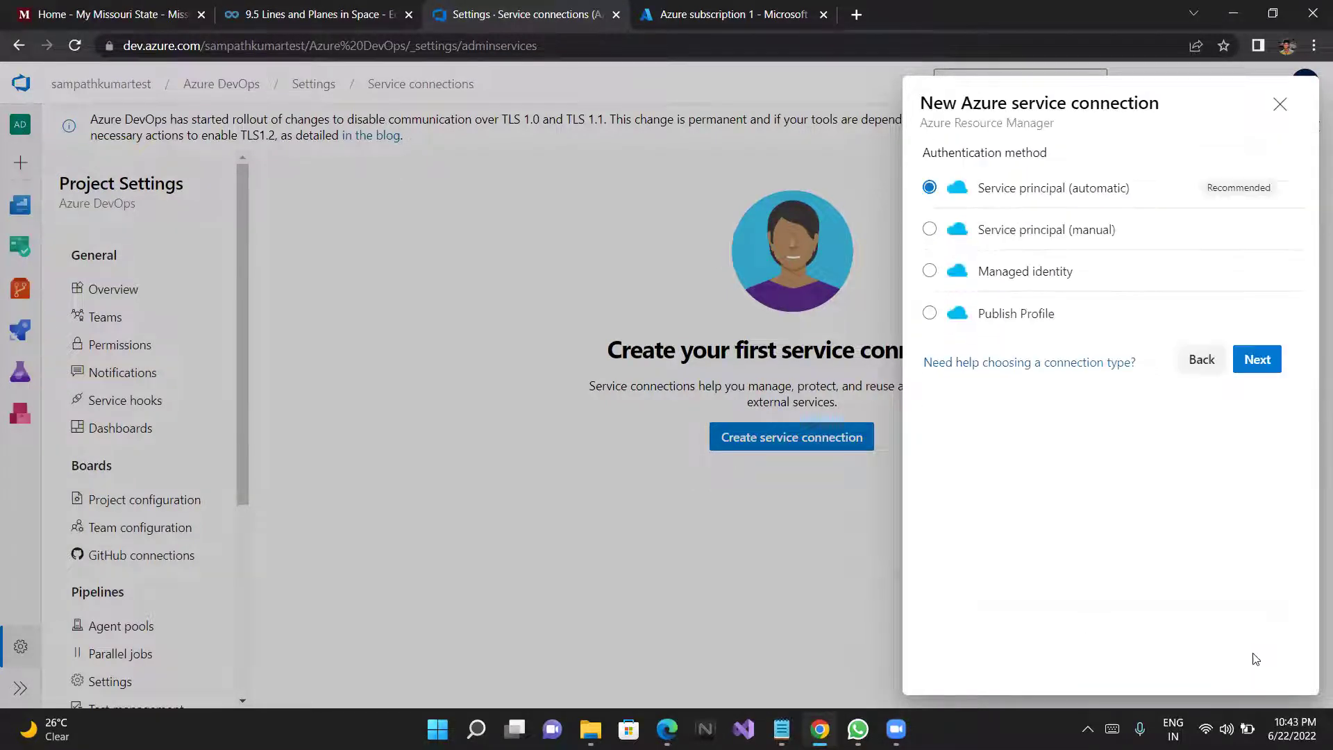
Step: Choose Service principal (manual) authentication, then bring up the Azure subscription 1 portal page
click(1063, 229)
click(1268, 359)
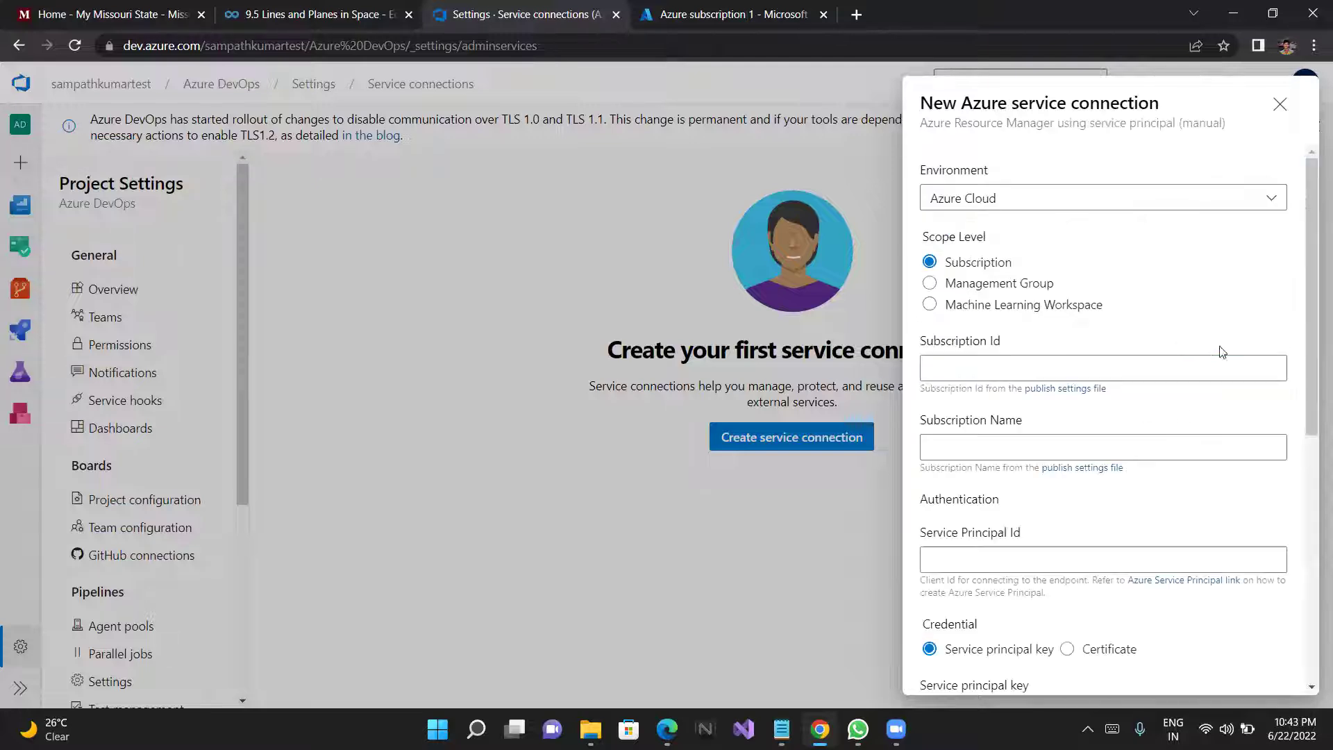
scroll(1141, 369, down, 2)
scroll(1139, 366, up, 2)
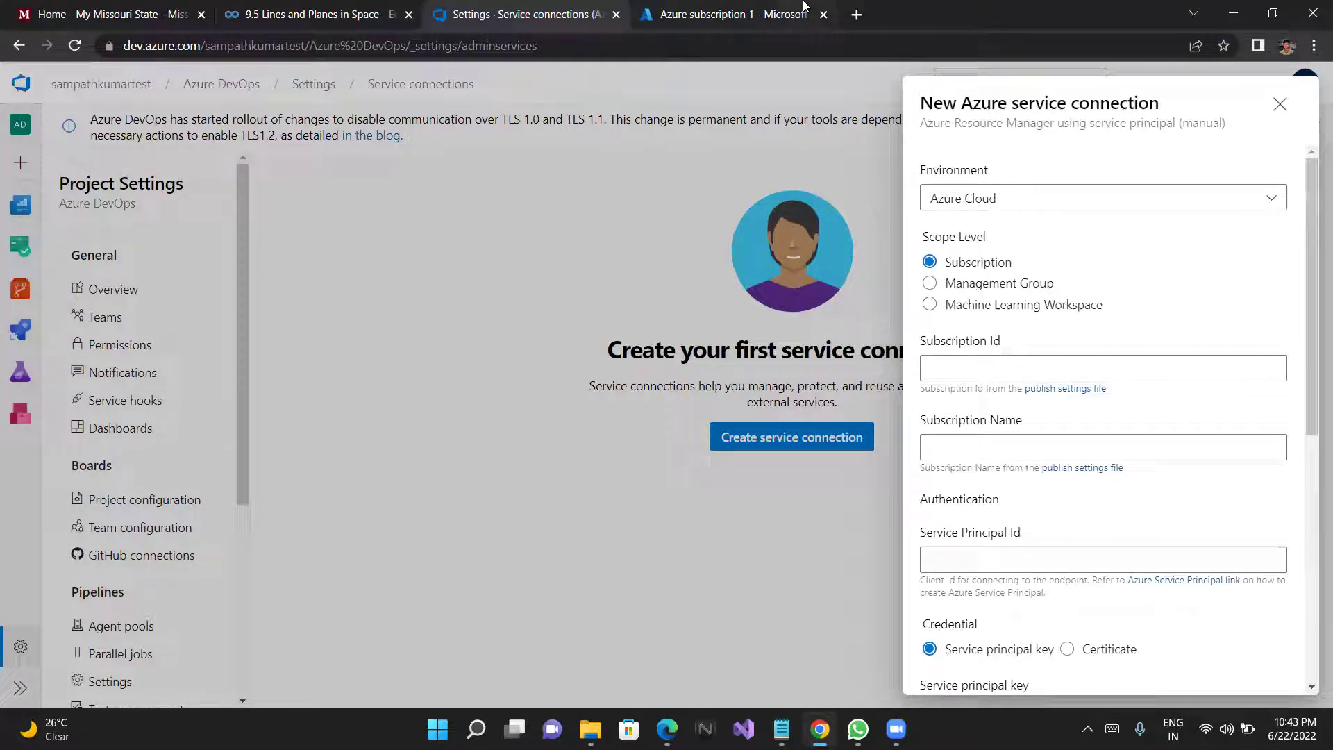
scroll(946, 262, down, 2)
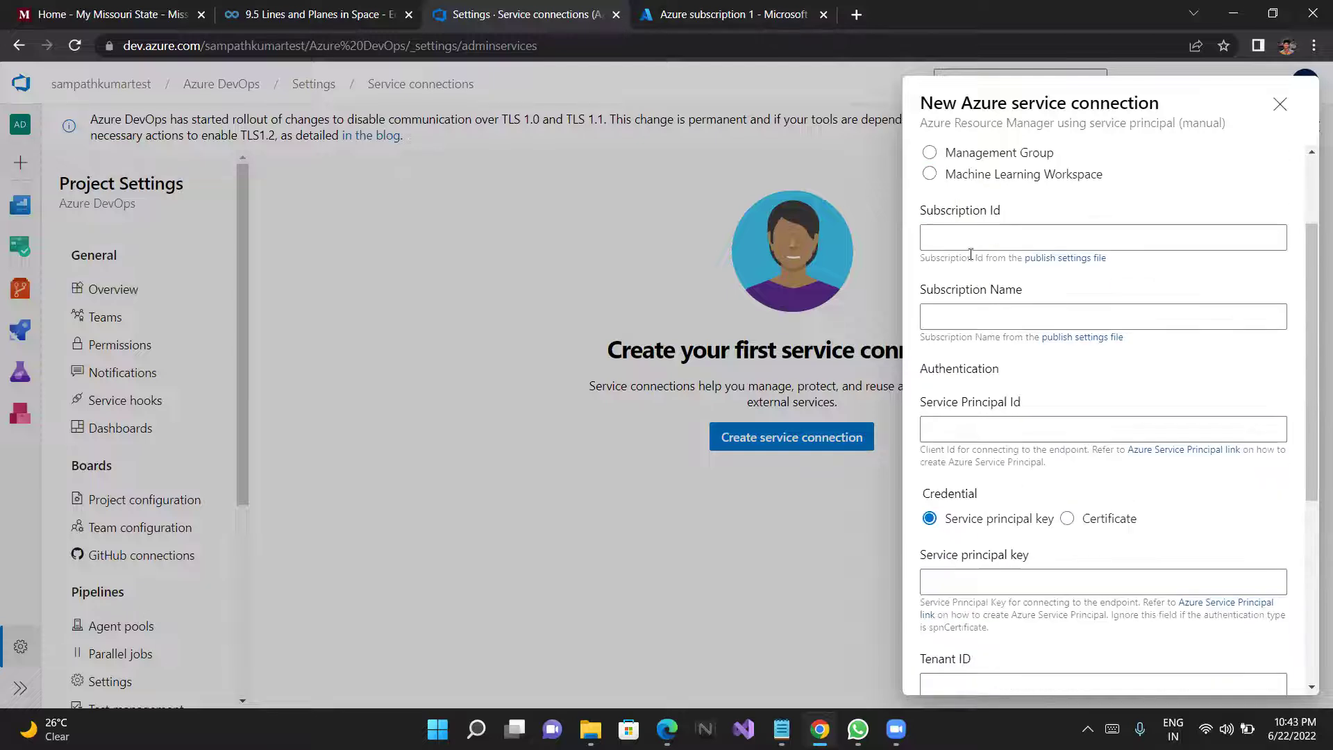
scroll(946, 262, up, 1)
click(766, 10)
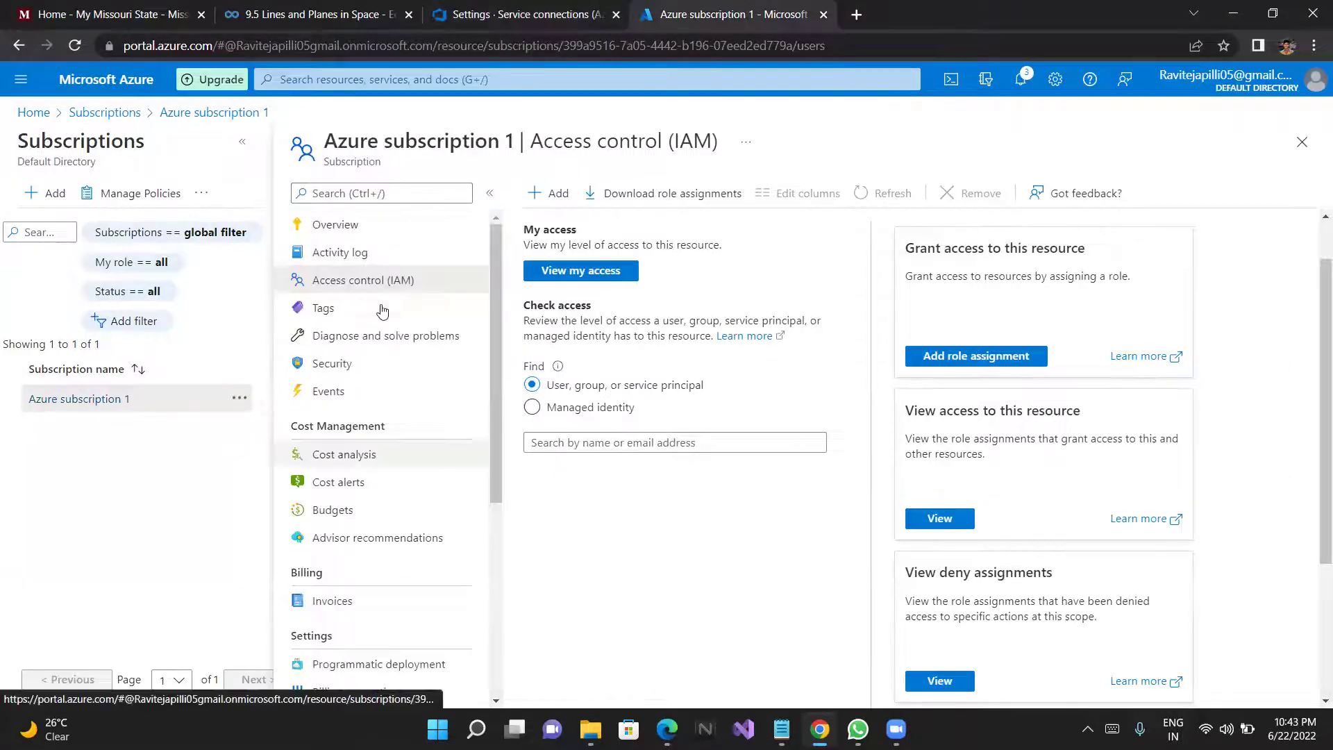
Step: Copy the Subscription ID from the subscription overview into the Subscription Id field
click(366, 231)
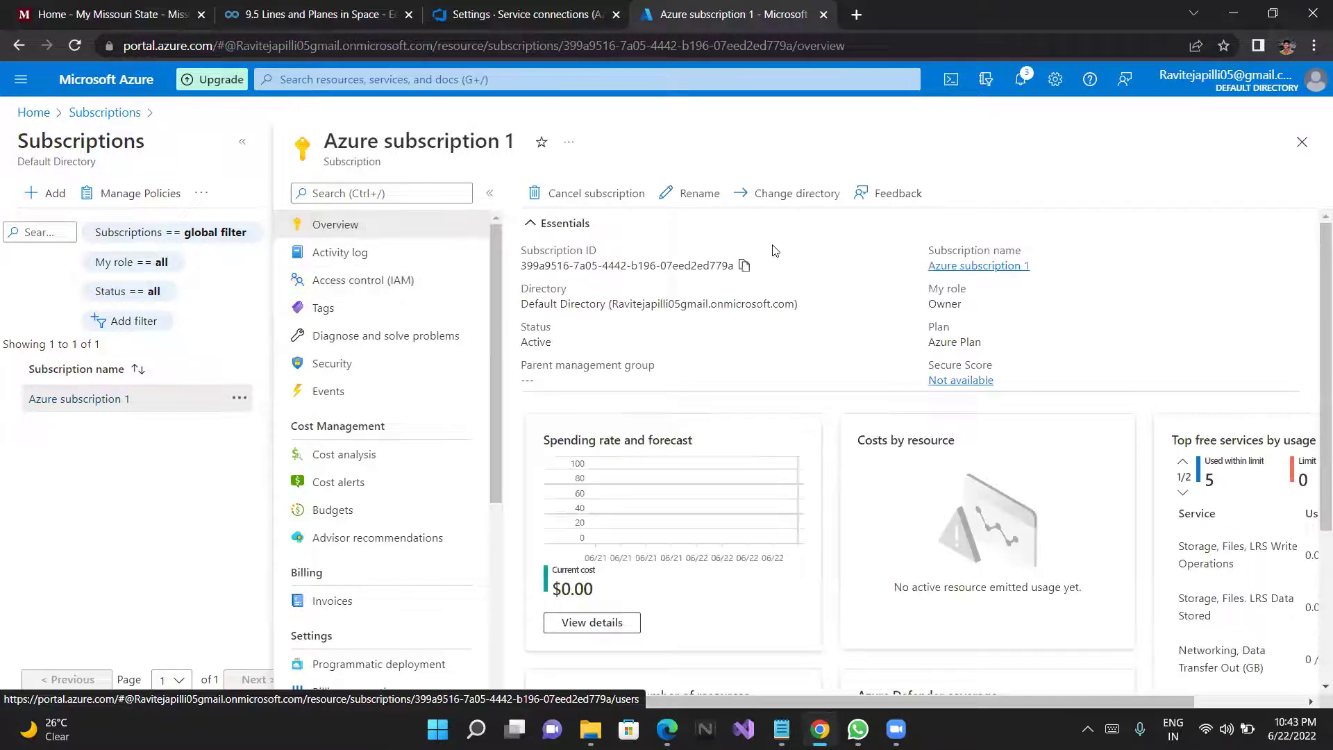
click(743, 265)
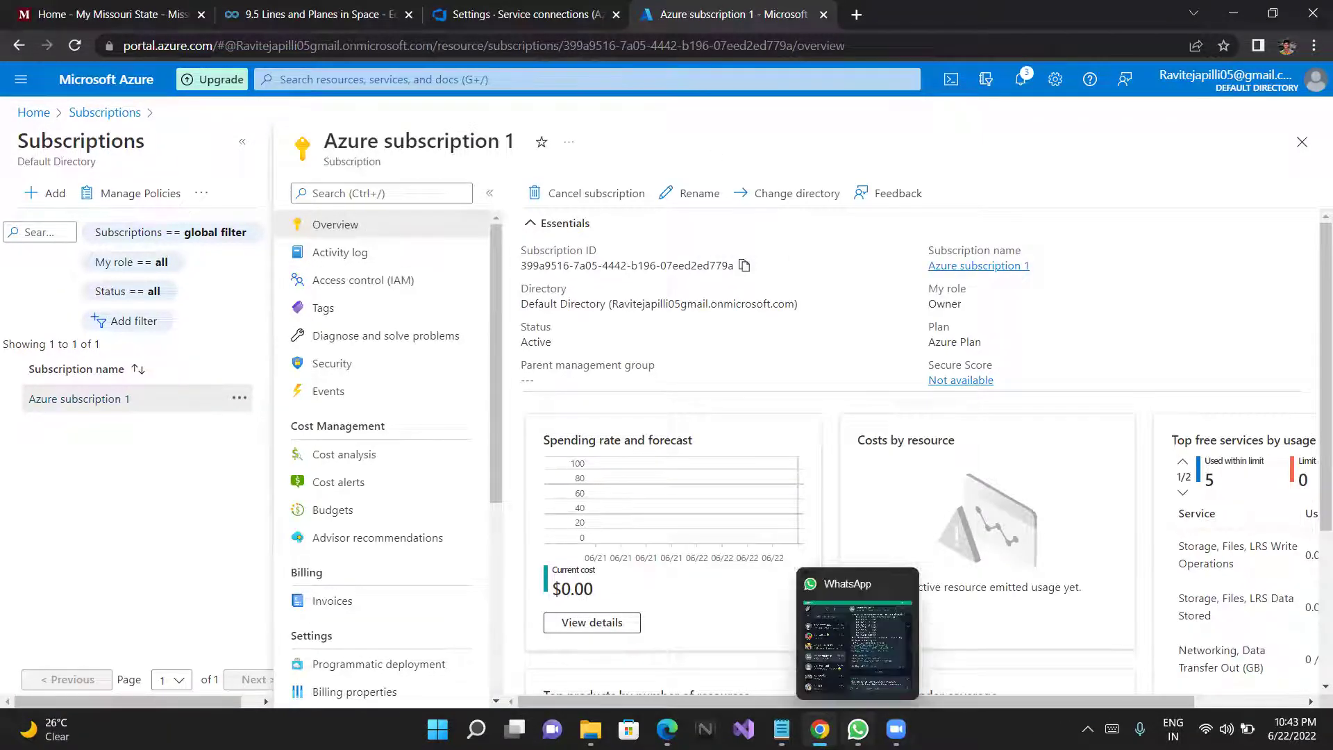
click(528, 14)
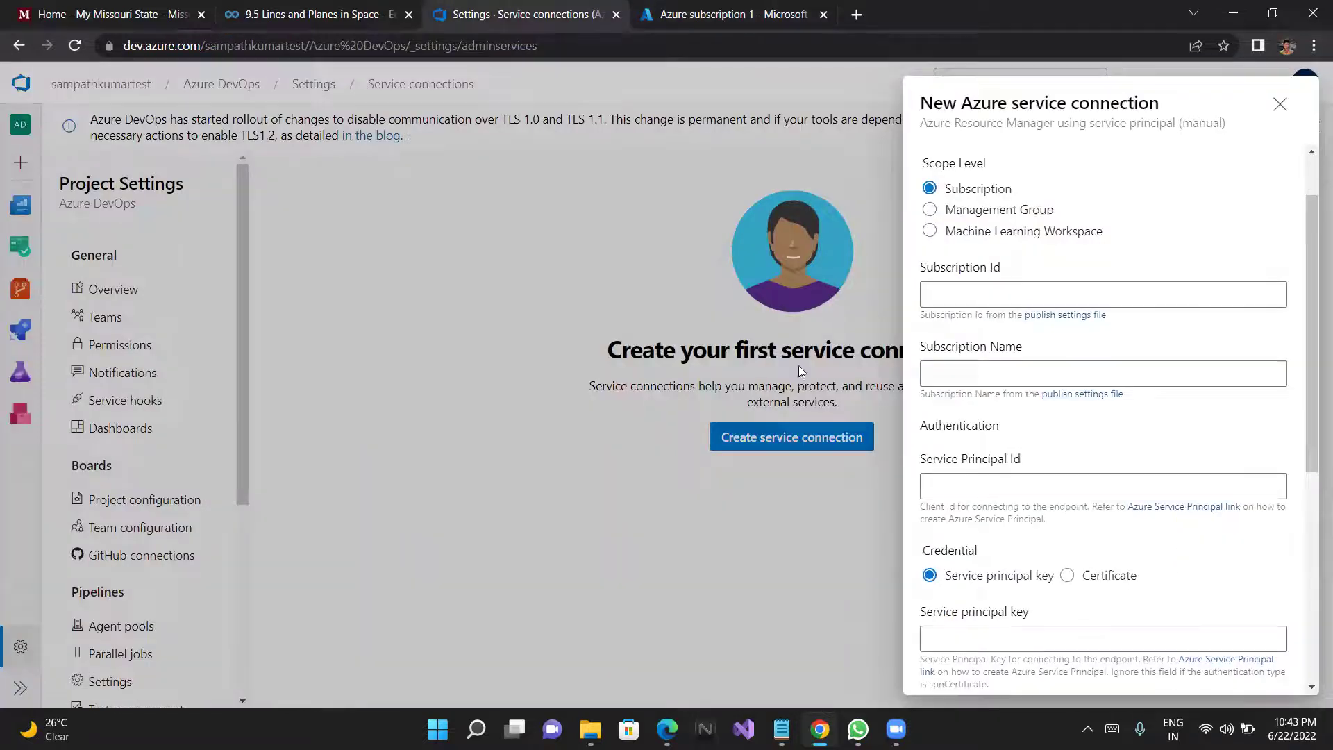
click(964, 303)
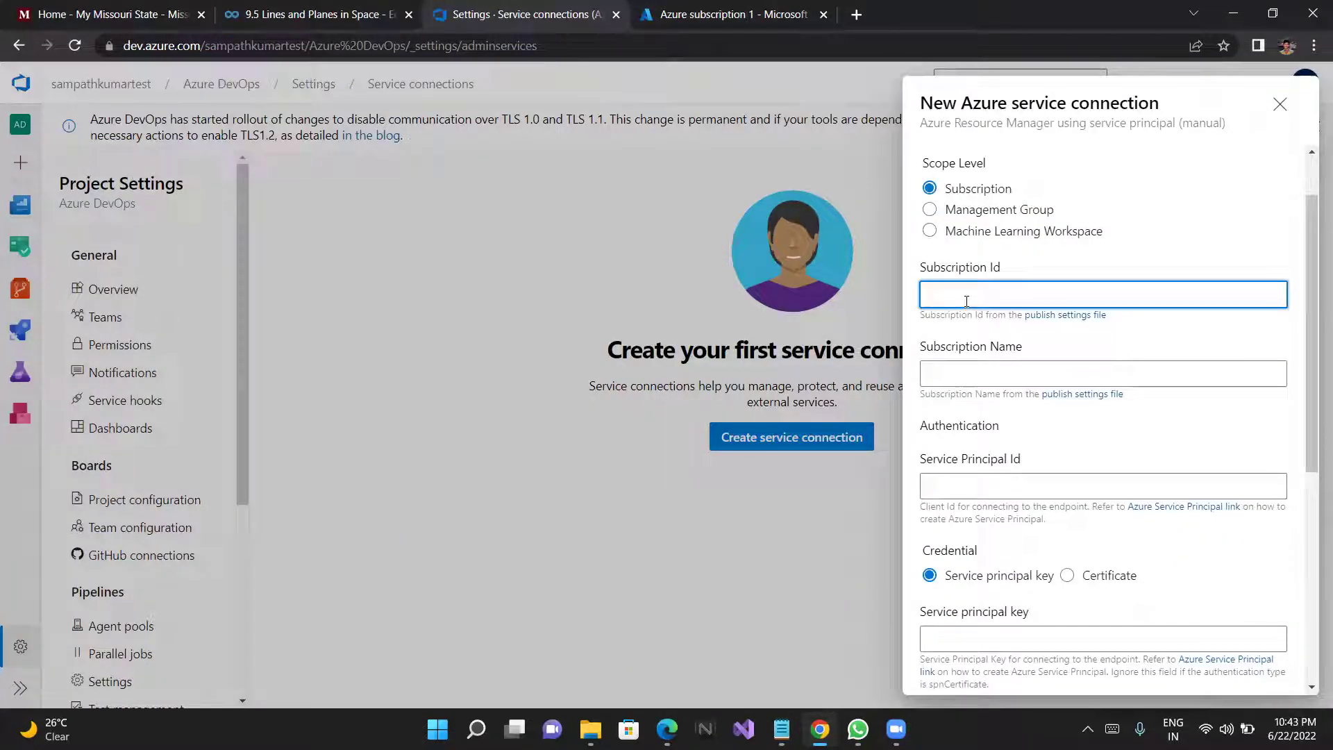
key(ctrl+v)
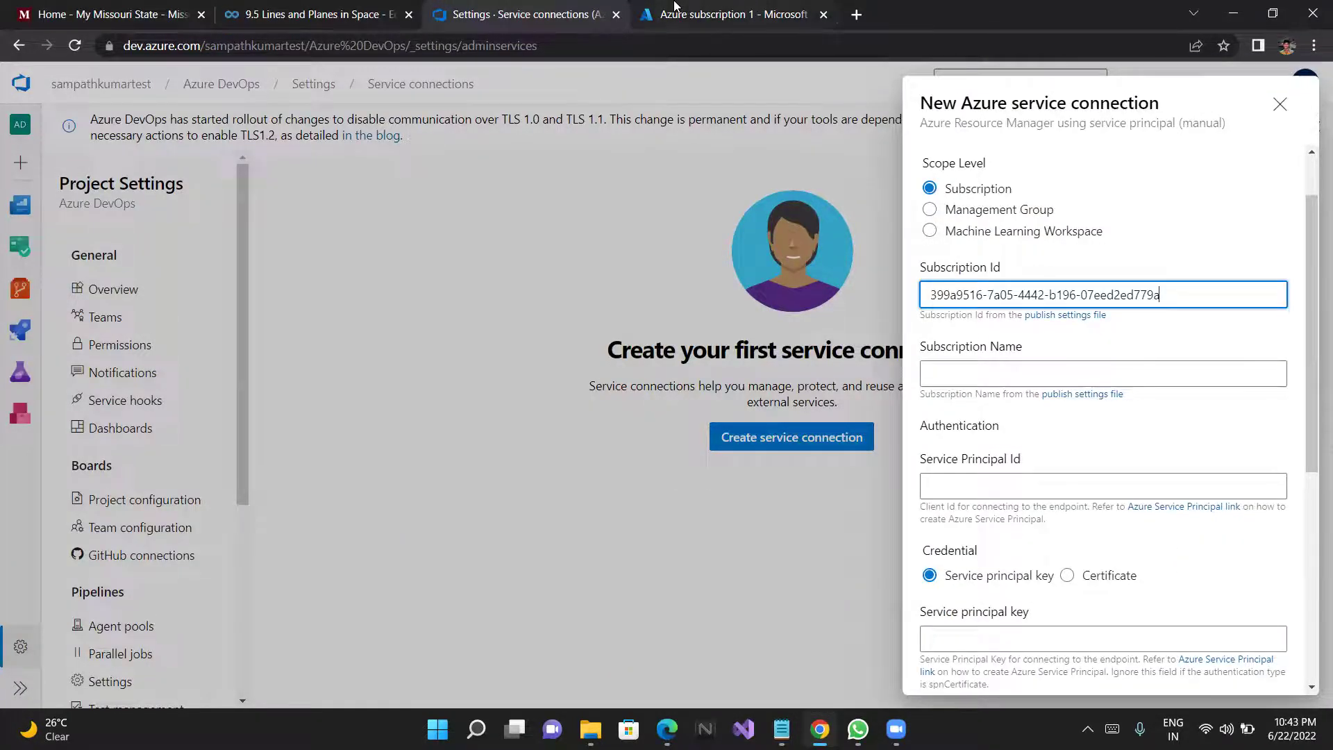
Step: Copy the name 'Azure subscription 1' into the Subscription Name field
click(674, 10)
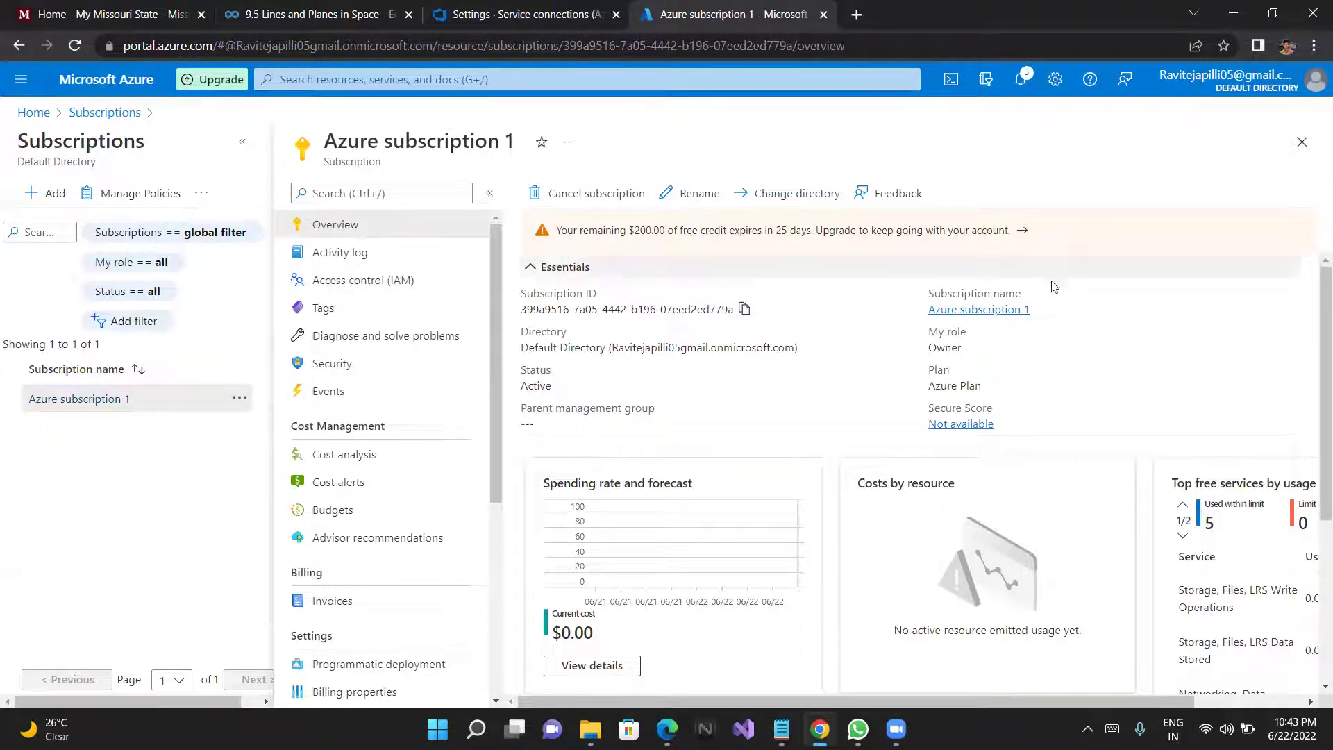
click(1036, 314)
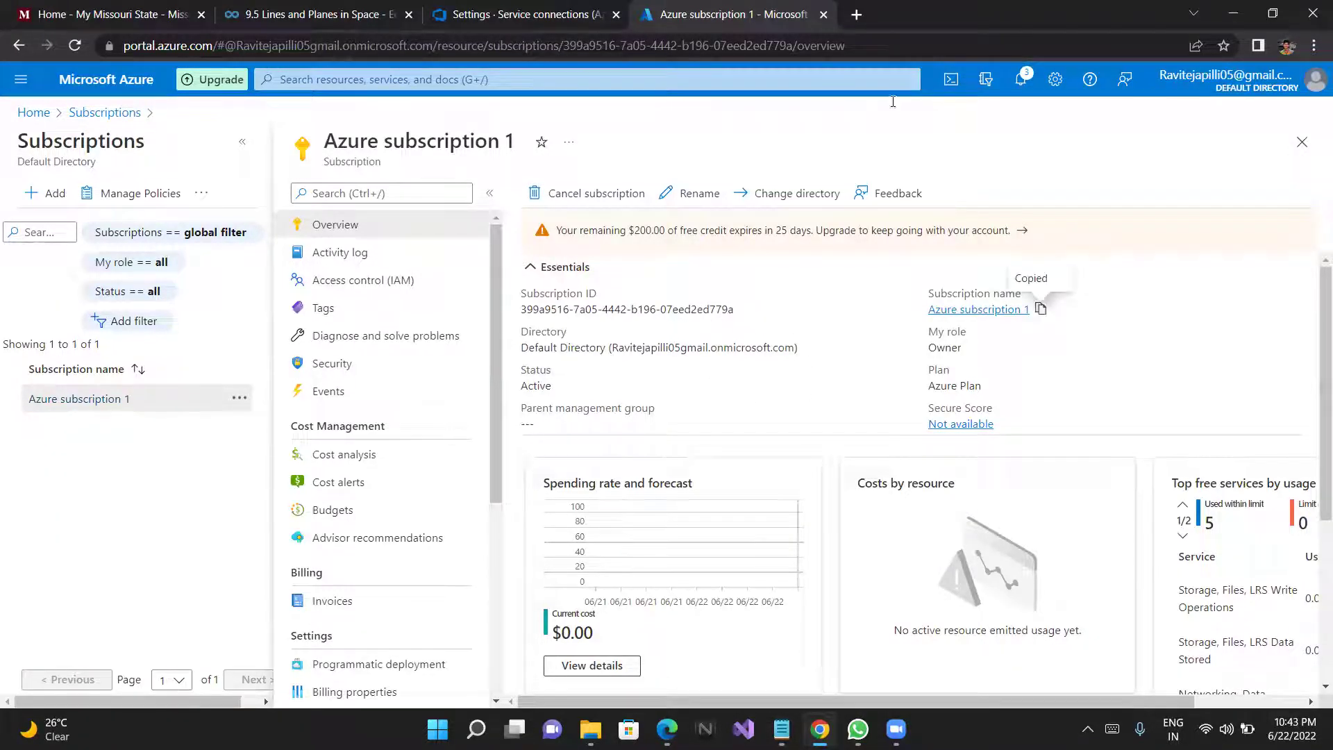
click(507, 14)
key(ctrl+v)
click(967, 389)
click(956, 375)
key(ctrl+v)
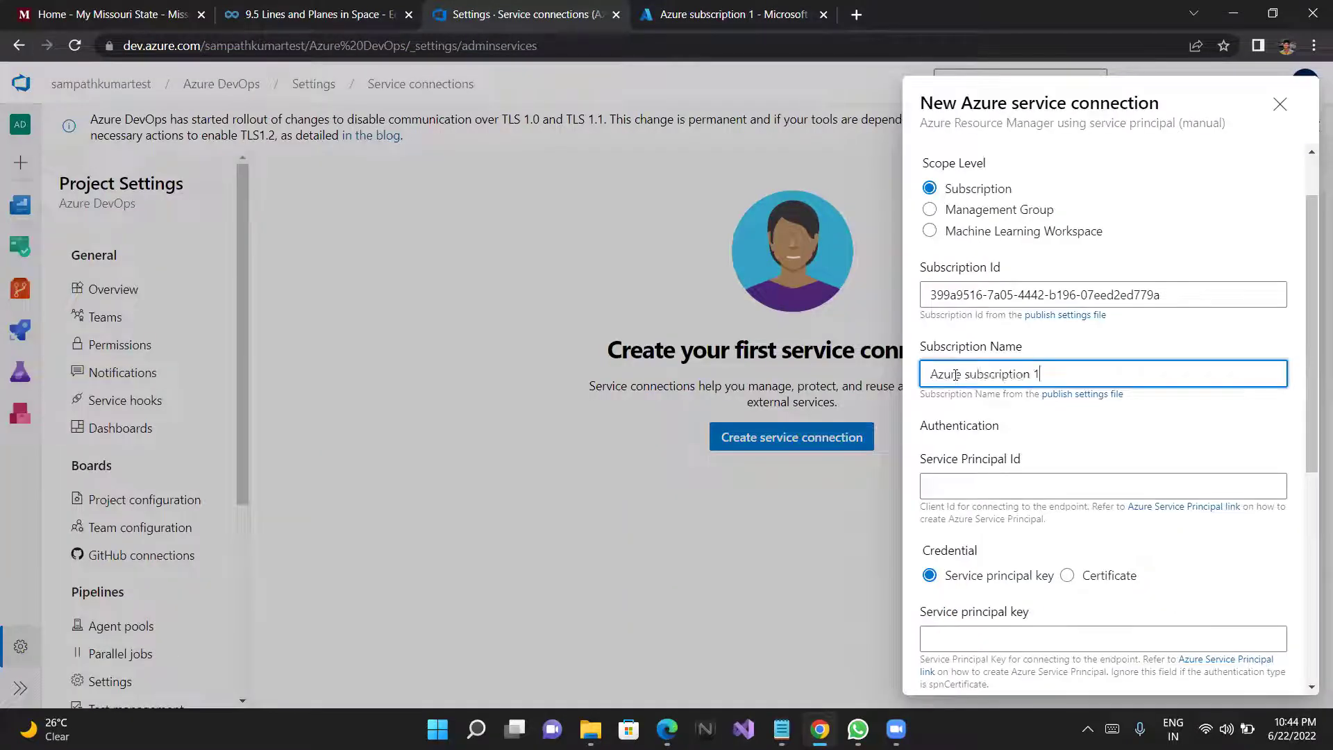
click(742, 8)
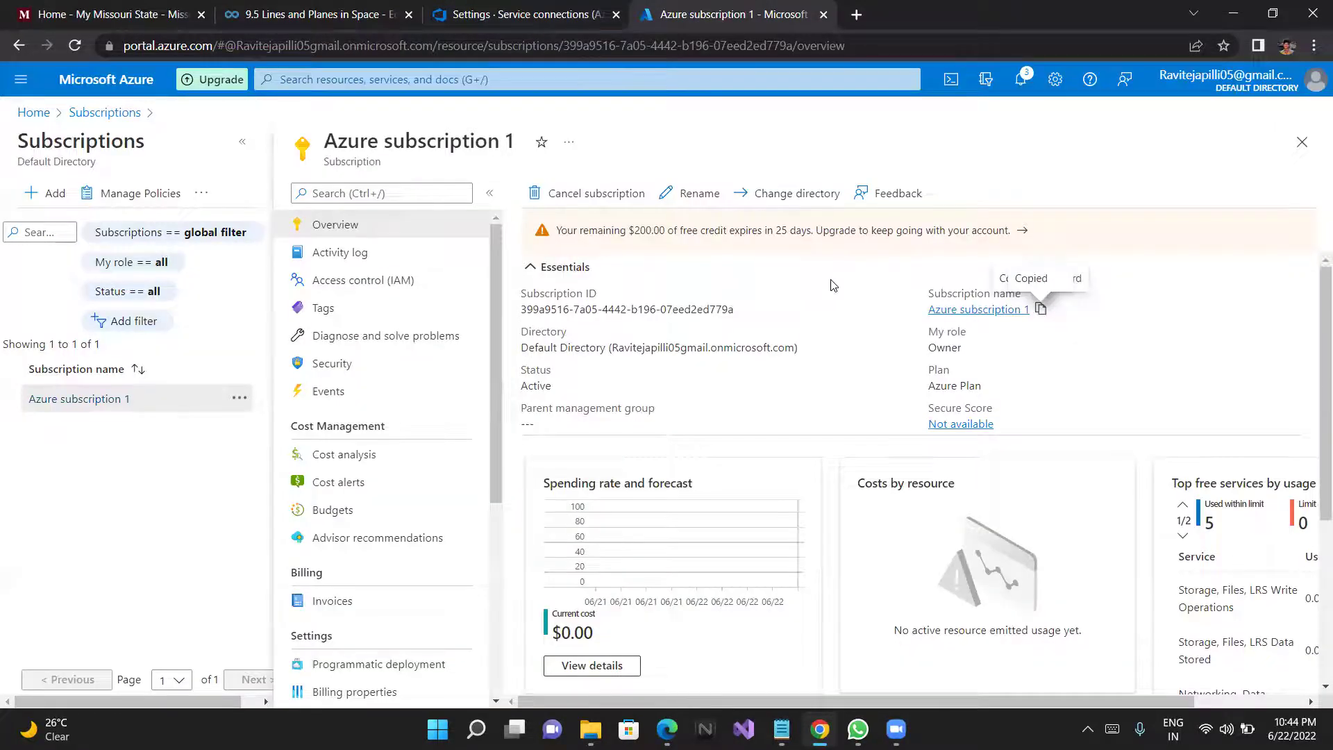
Step: Copy the Appservice app registration's Application (client) ID from Azure Active Directory
click(34, 111)
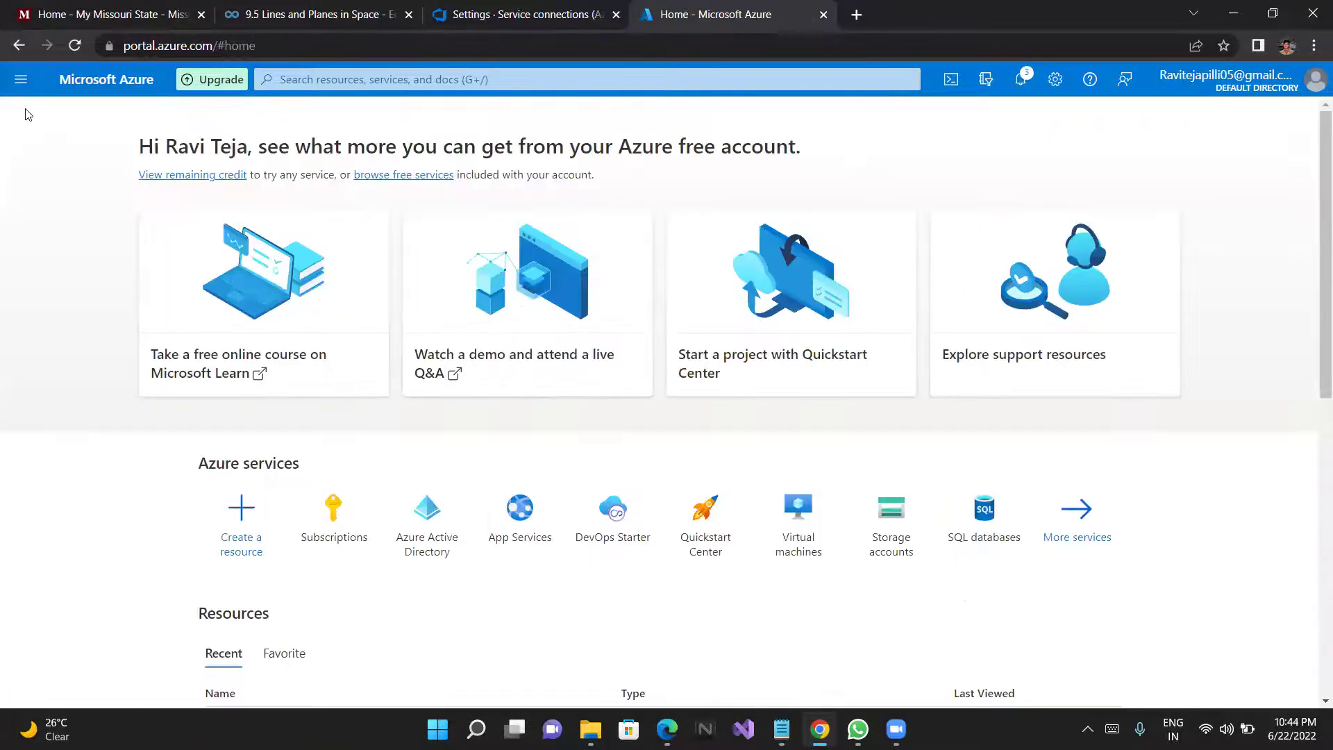
click(22, 74)
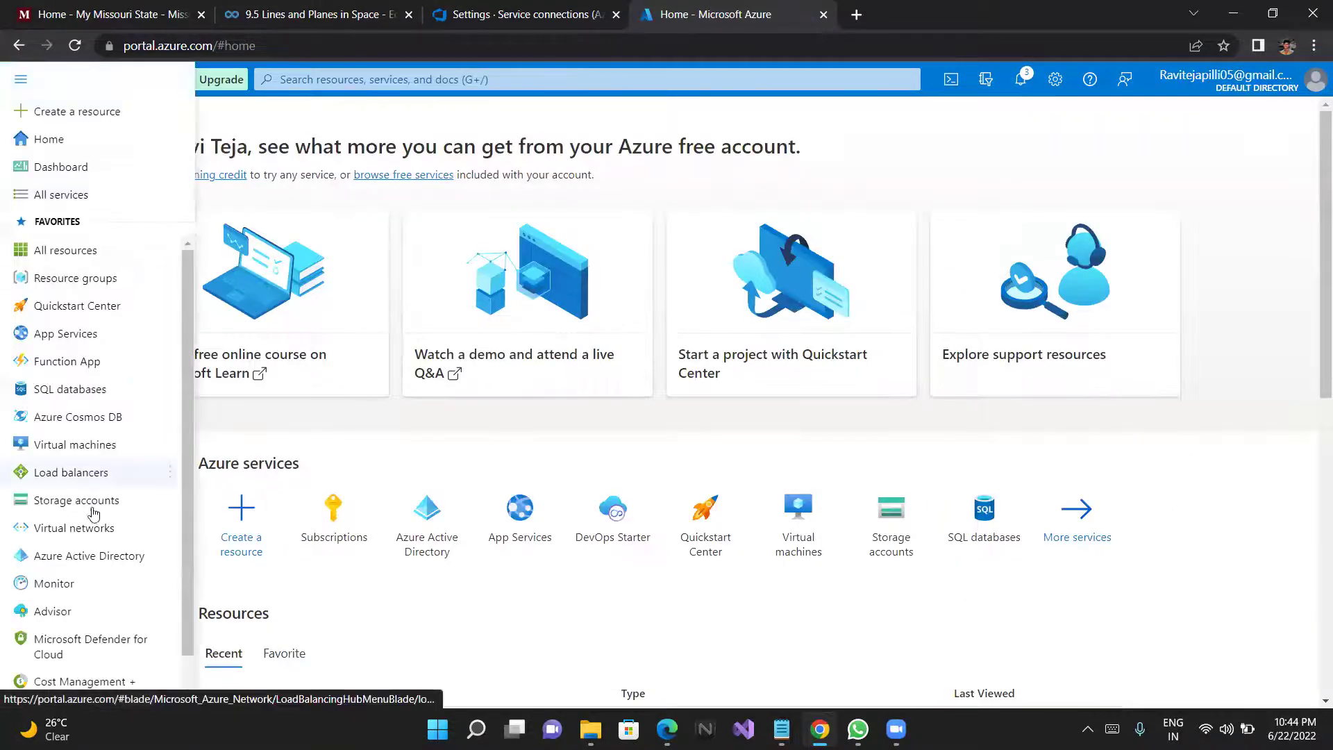
click(91, 558)
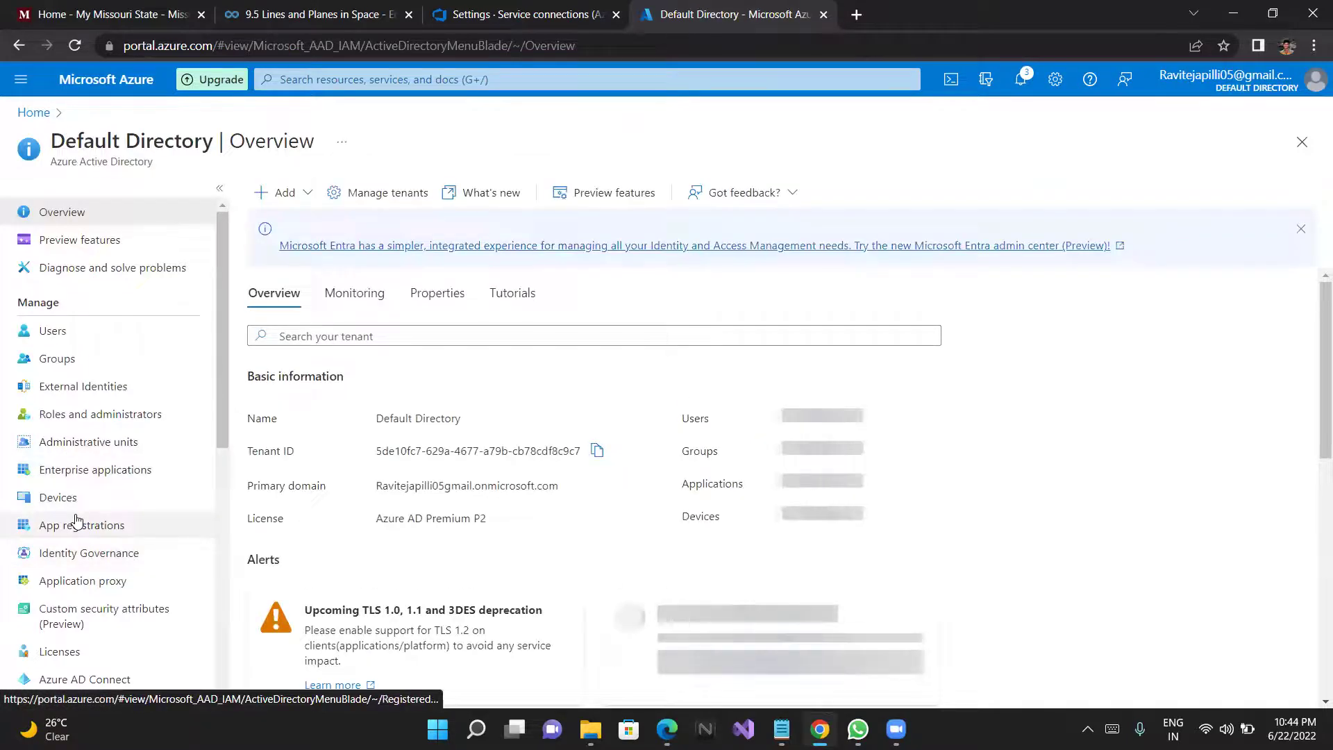
click(77, 523)
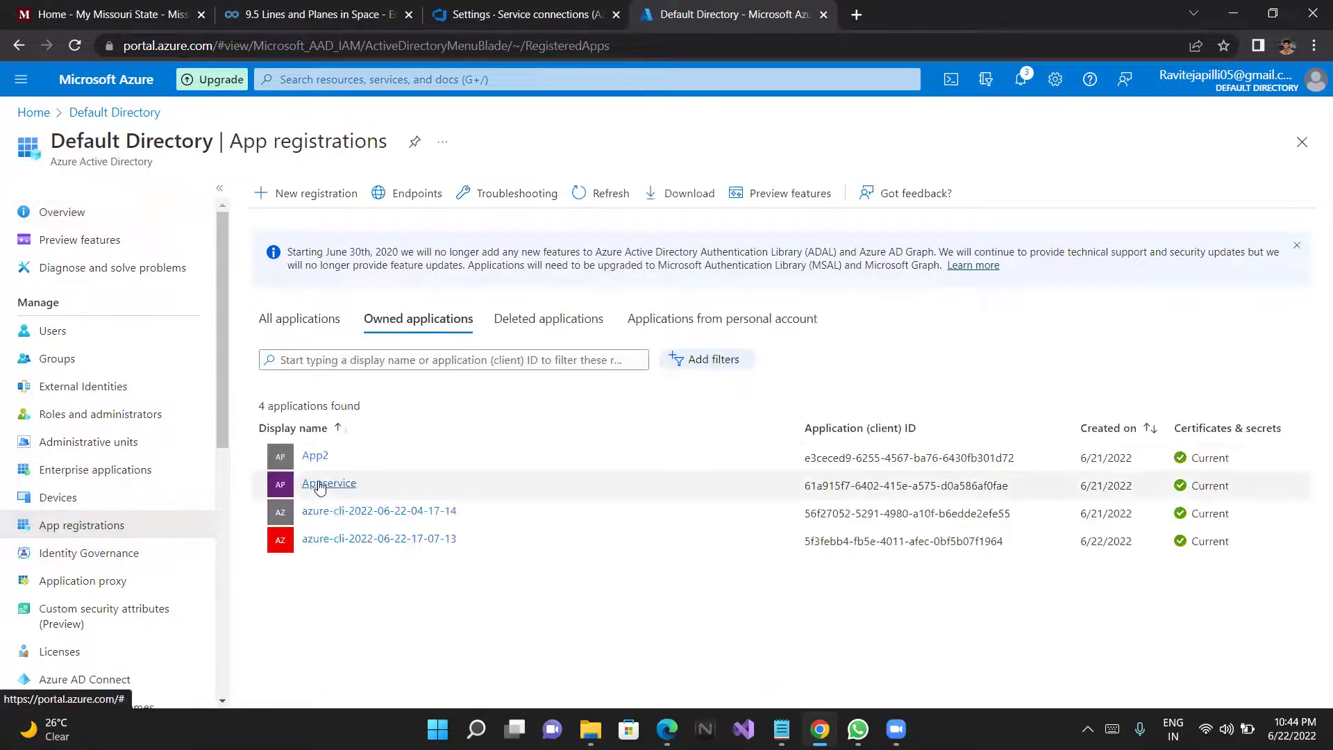
click(321, 484)
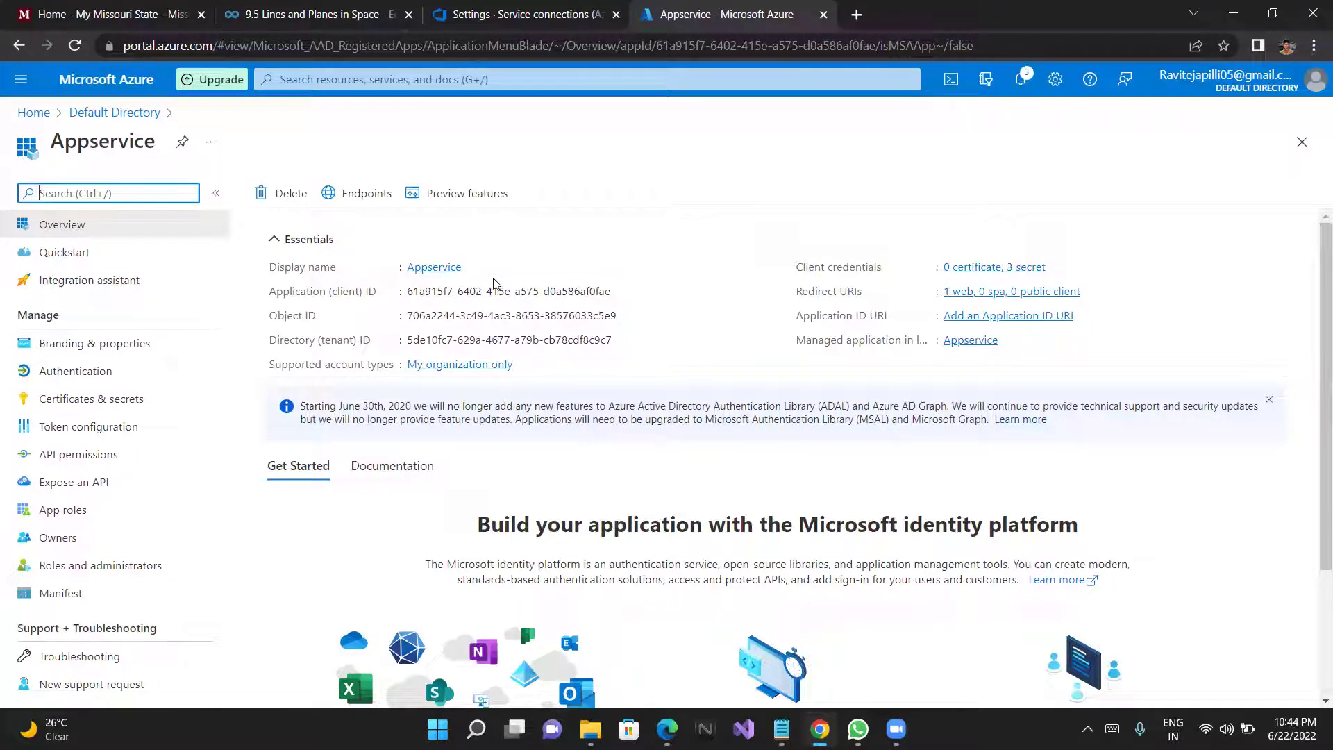
click(623, 292)
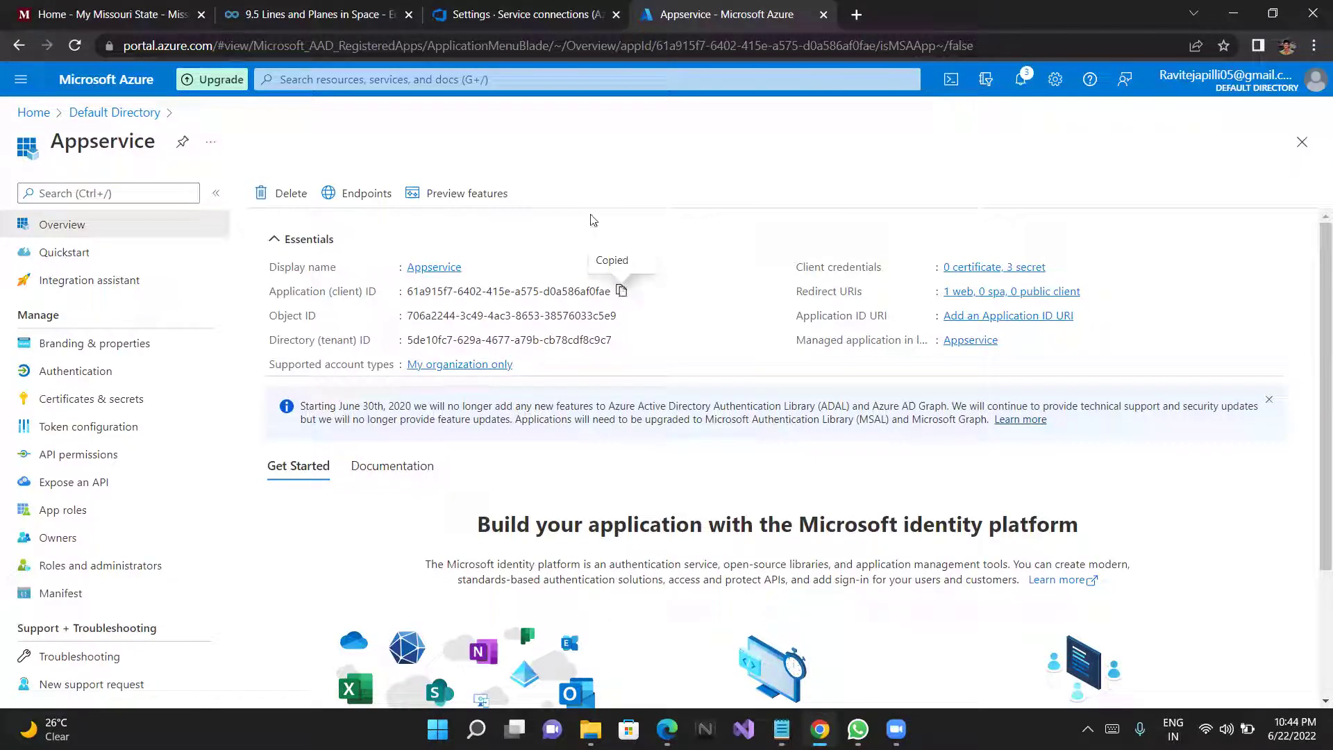
click(526, 13)
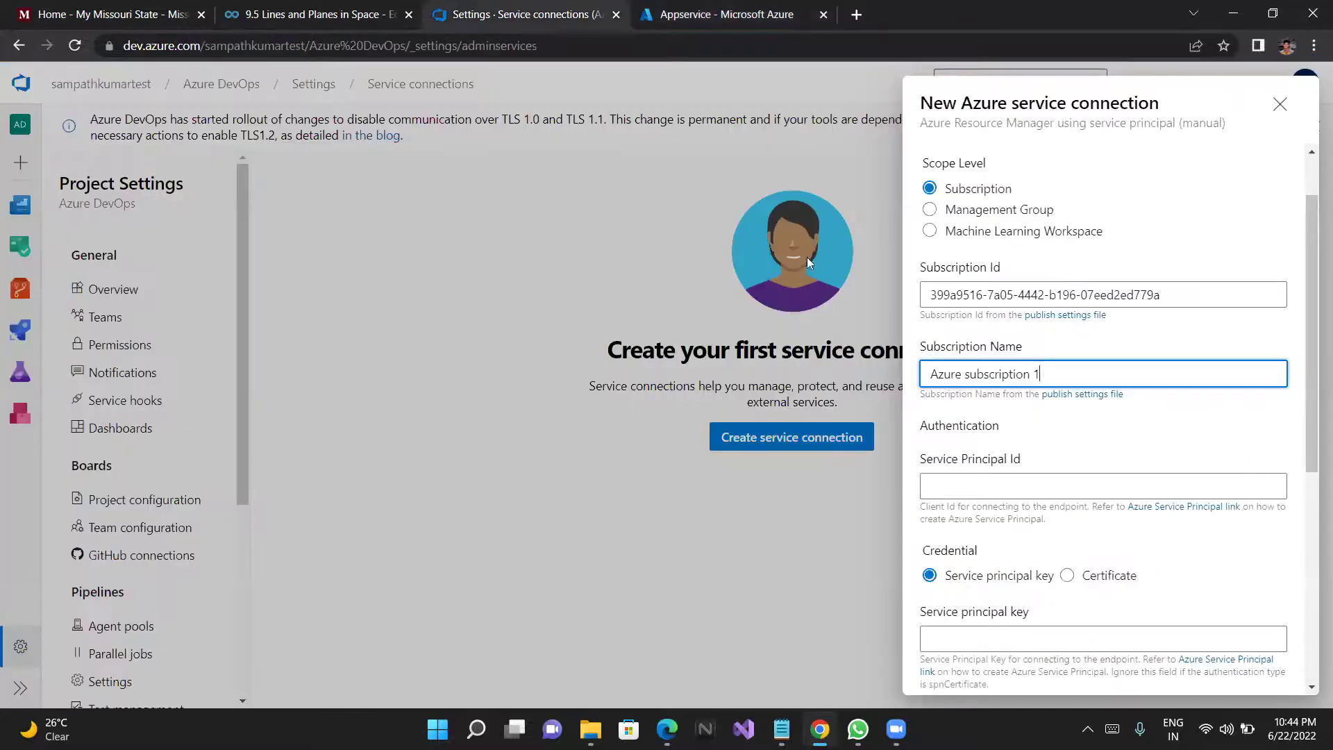
Step: Paste the Appservice client ID into the Service Principal Id field
scroll(946, 477, down, 1)
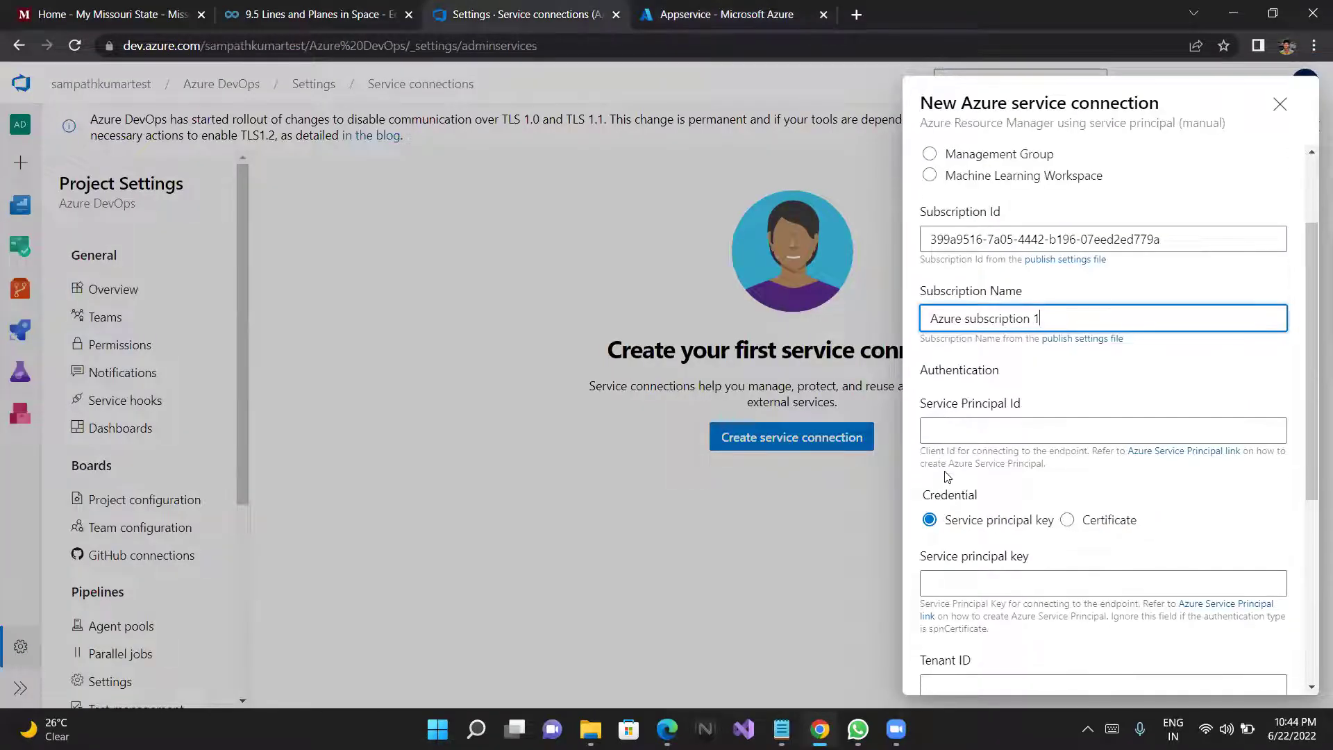
click(951, 429)
click(722, 13)
click(528, 14)
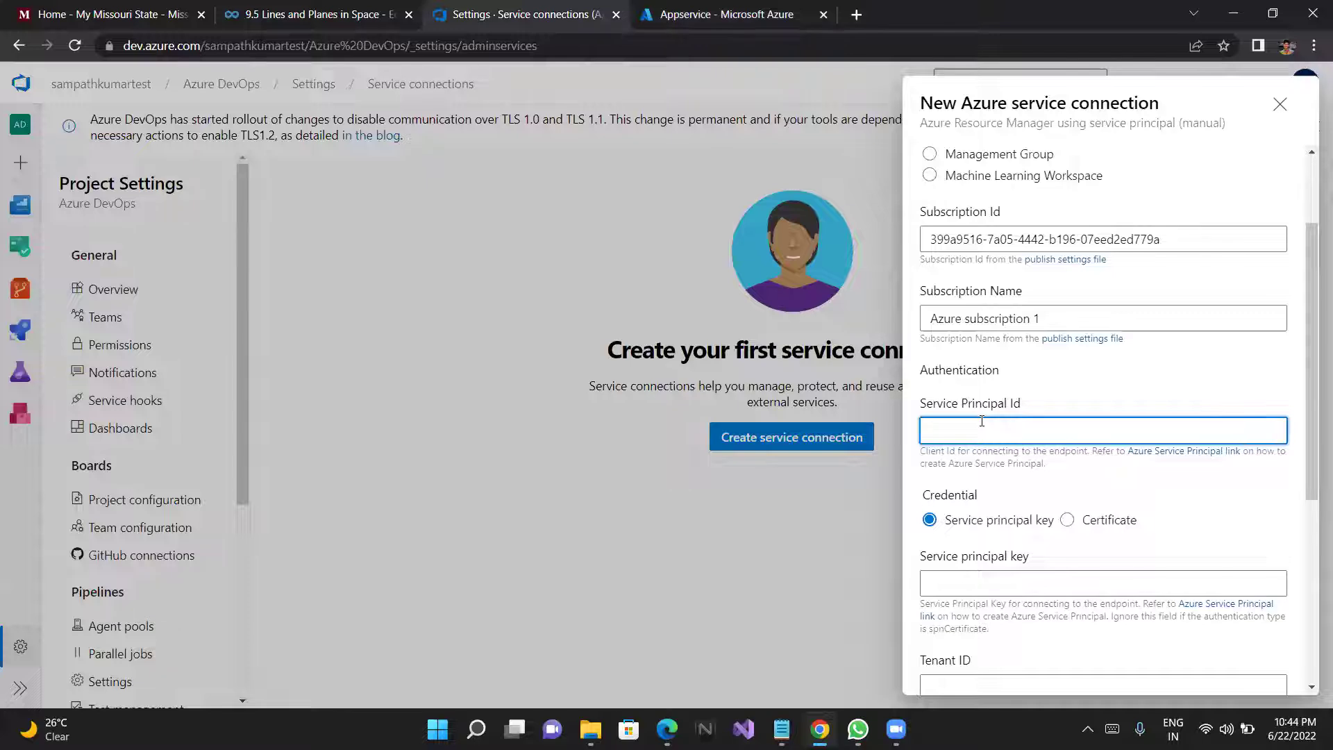
key(ctrl+v)
Step: Paste the secret copied from Notepad into the Service principal key field
click(975, 593)
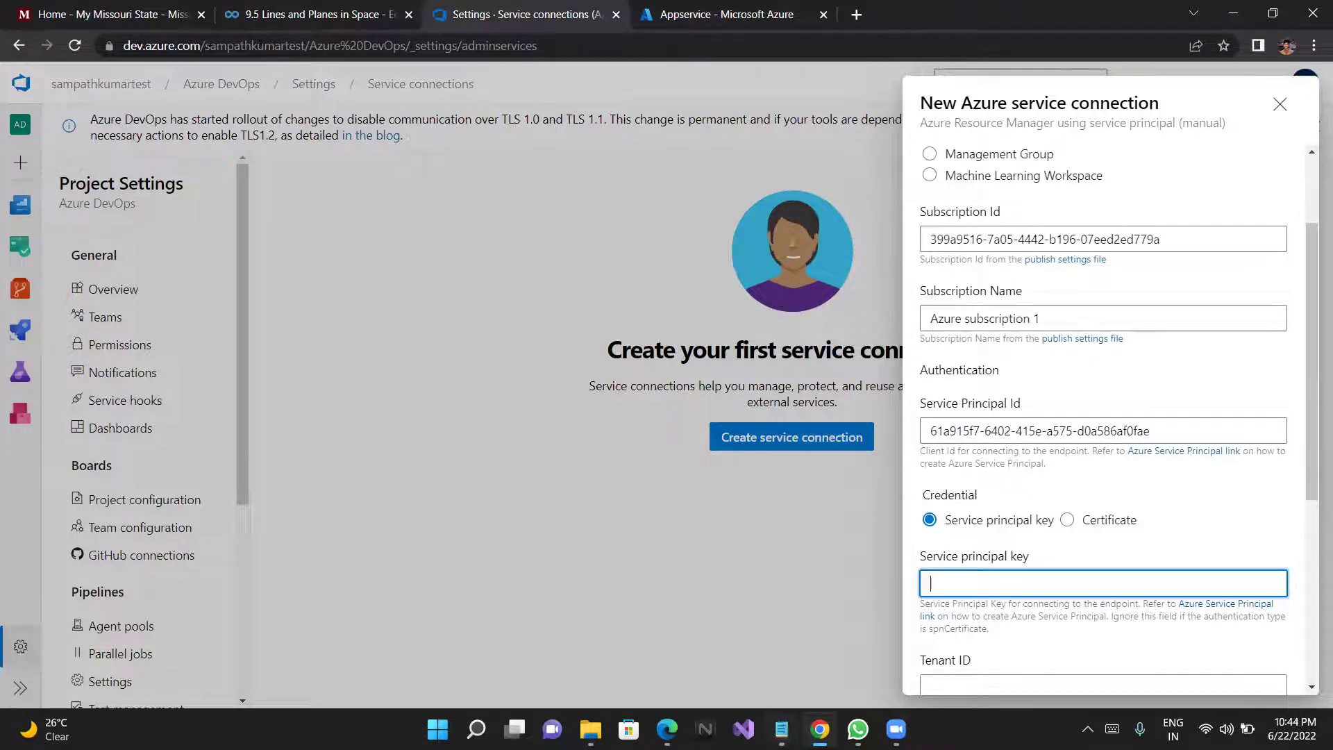
click(782, 728)
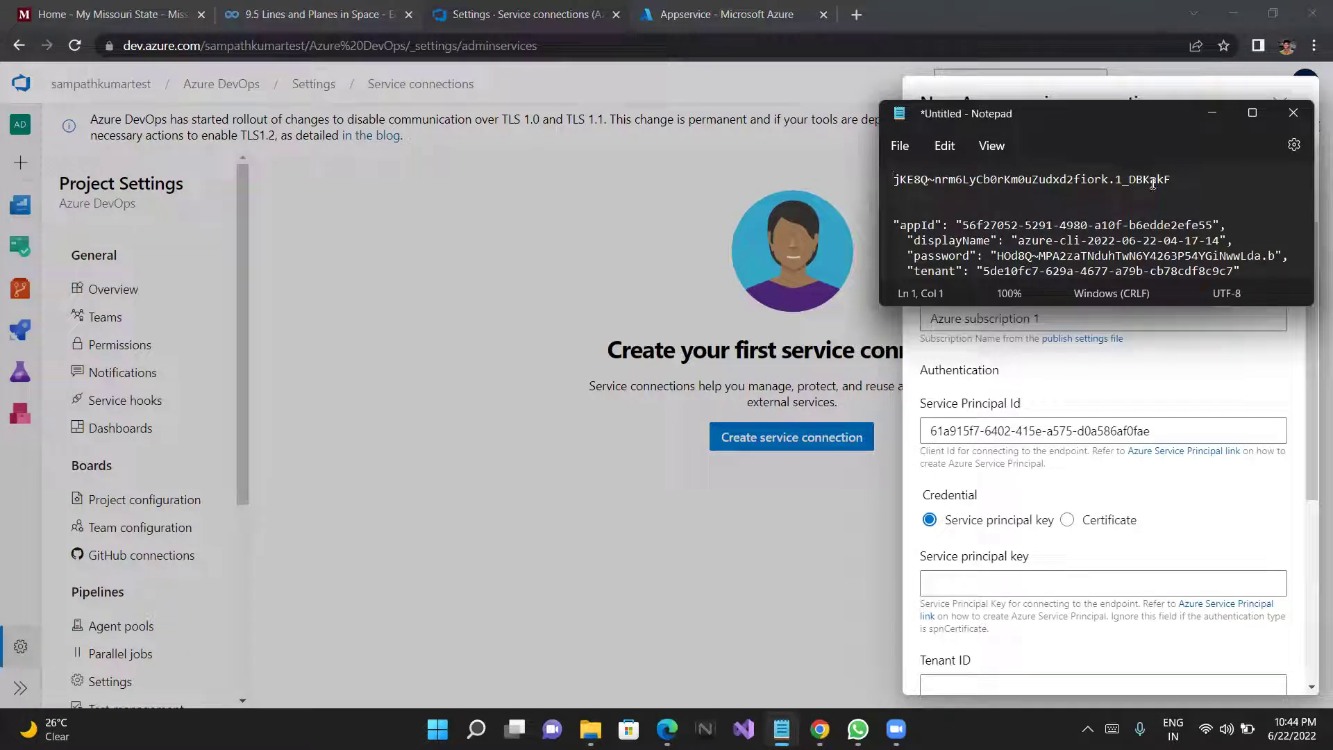
triple_click(1187, 172)
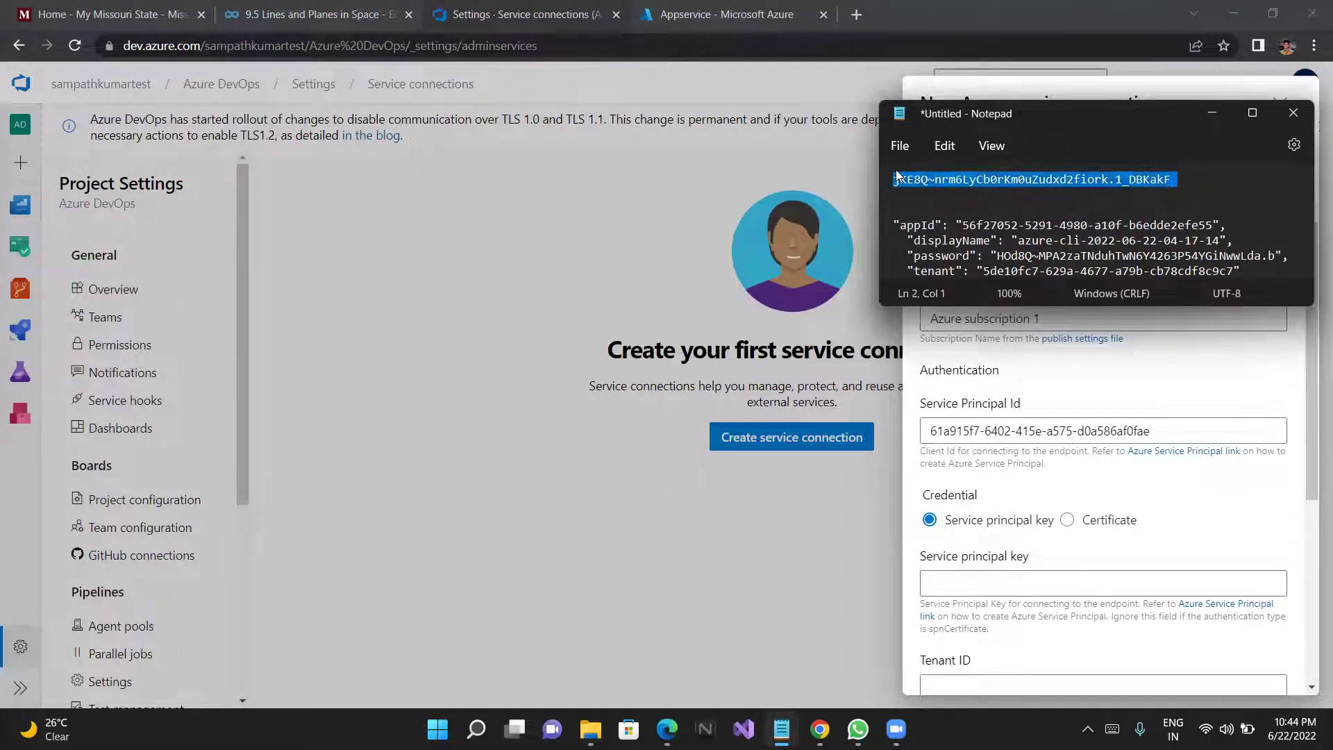
click(729, 11)
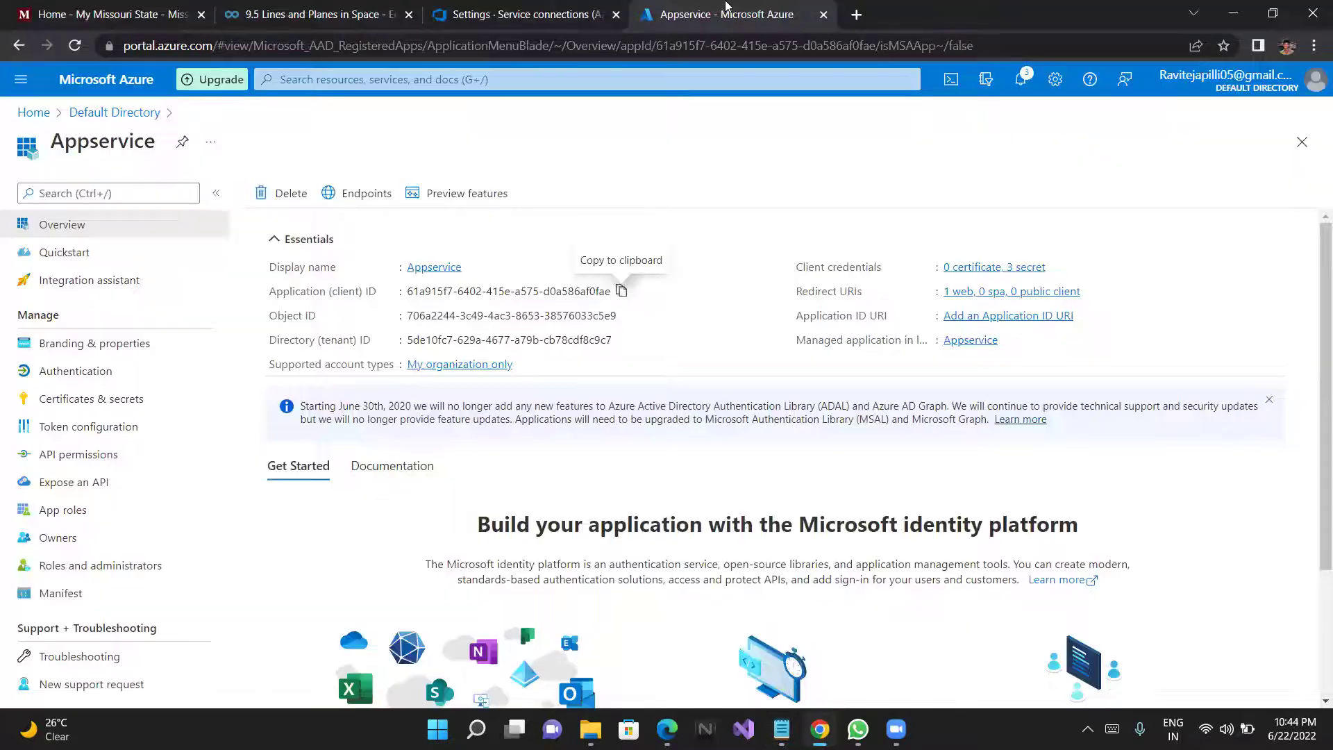
click(599, 10)
click(733, 6)
click(576, 10)
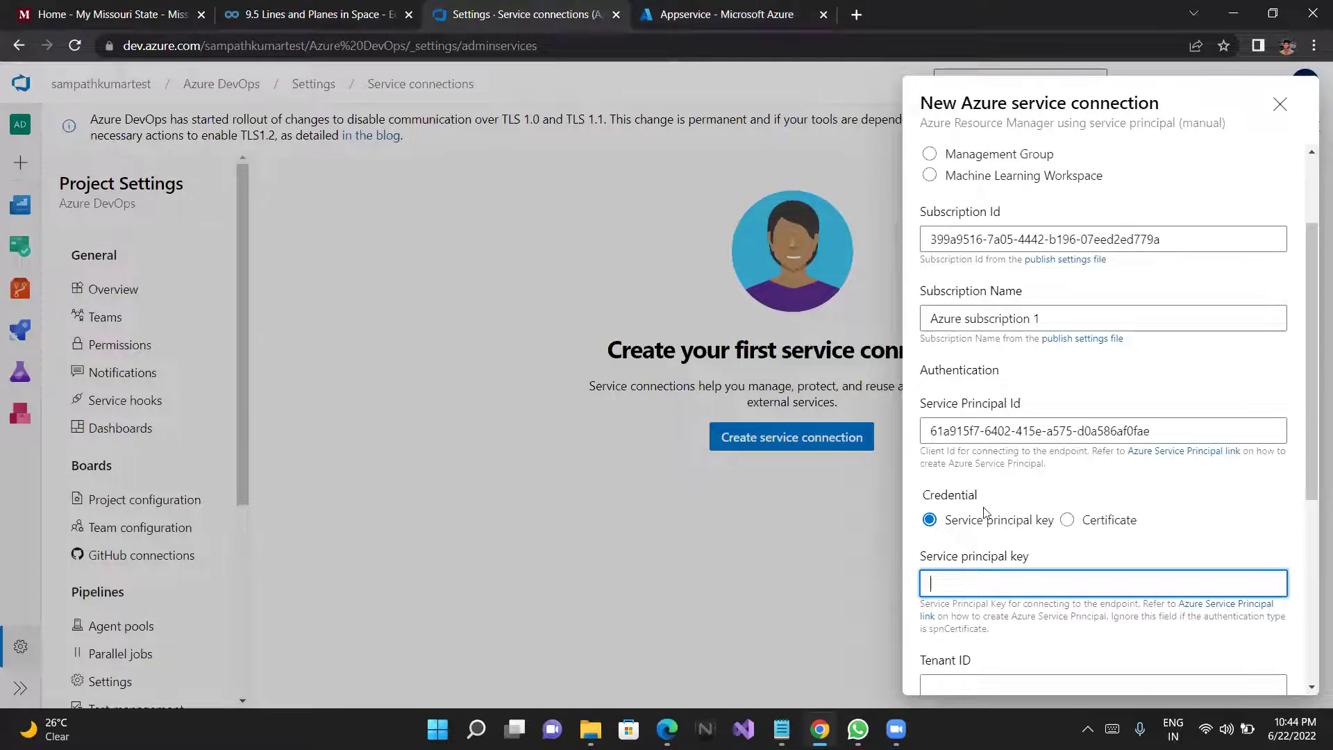
key(ctrl+v)
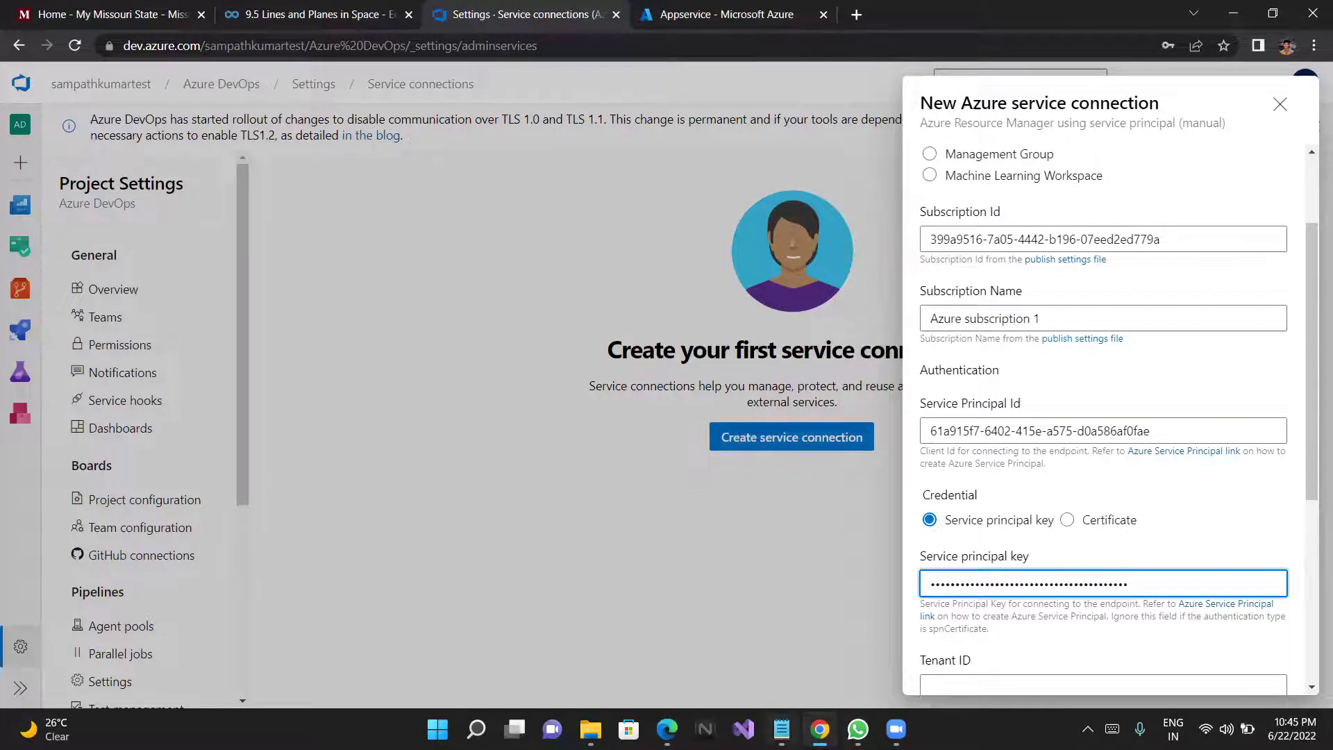
Step: Re-copy the secret without its line break and replace the principal key value
key(alt+Tab)
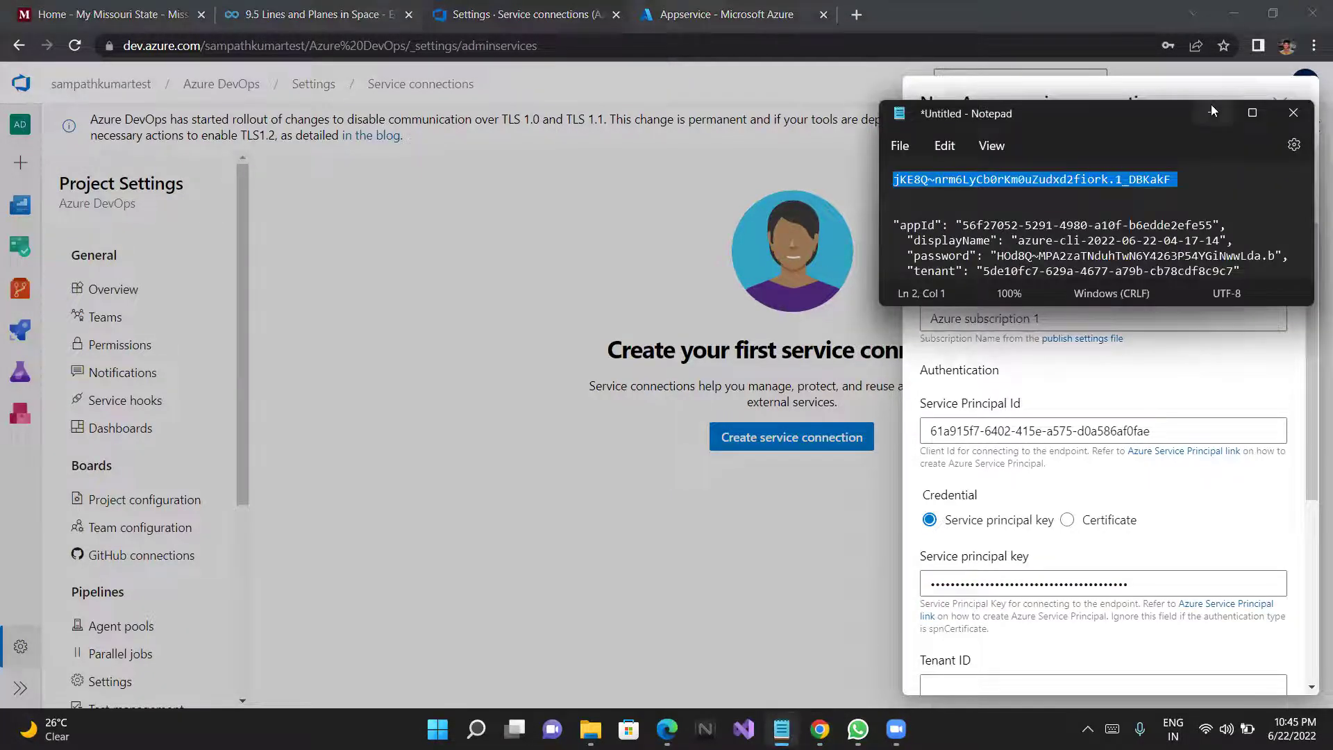
click(1212, 109)
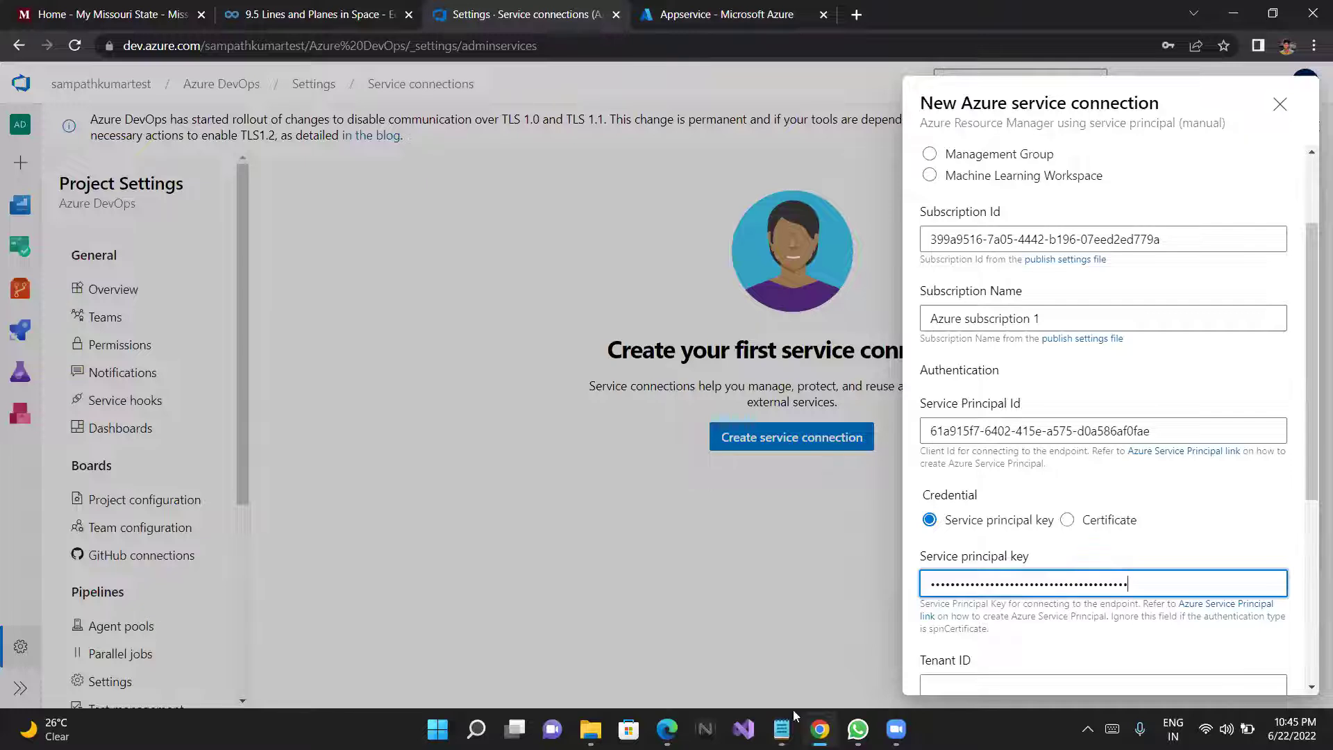
click(782, 726)
click(1180, 190)
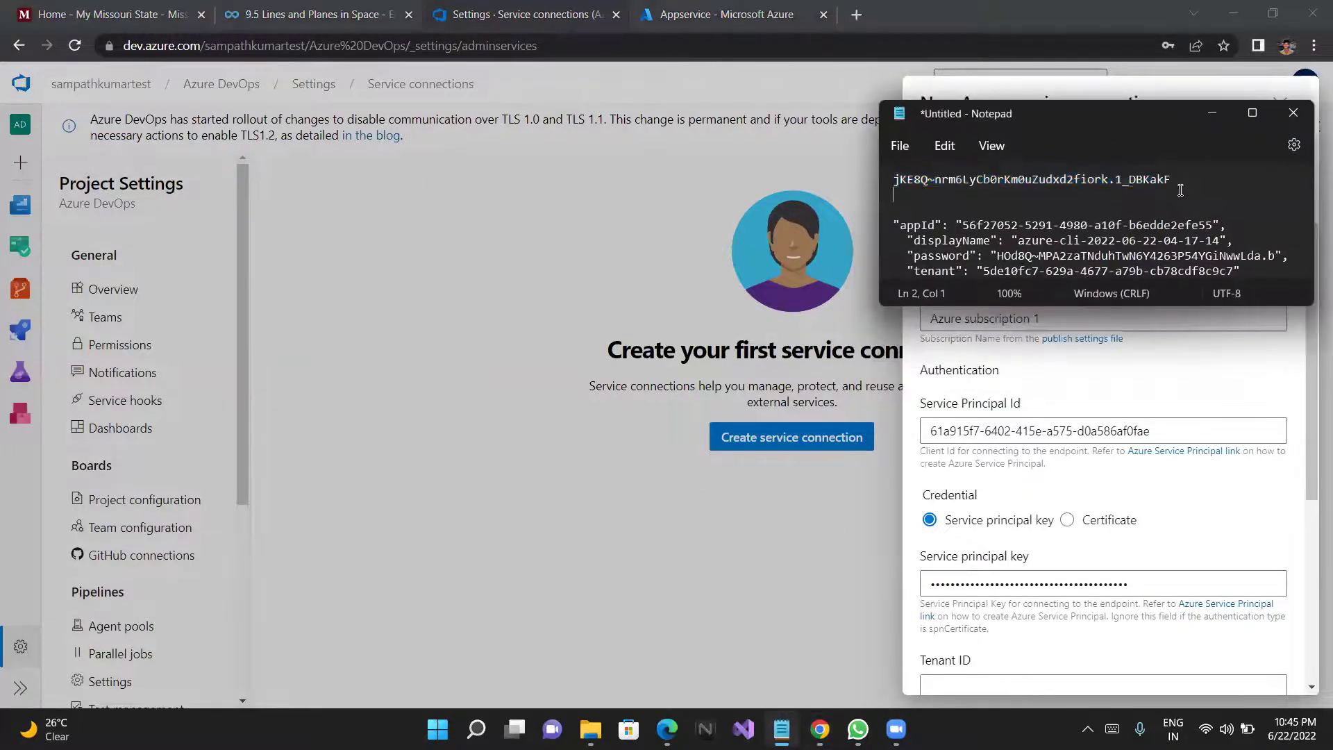
click(1168, 182)
drag(1171, 179, 939, 178)
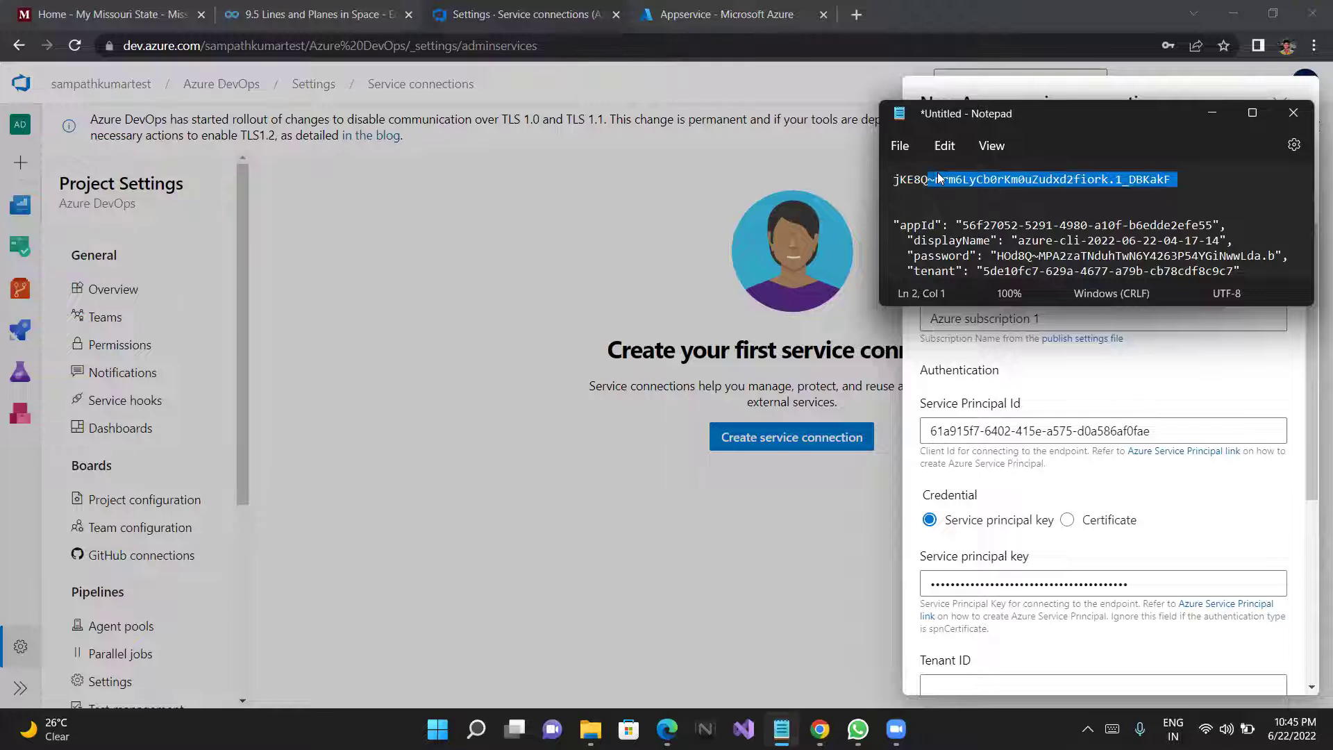
click(1172, 184)
drag(1166, 181, 888, 184)
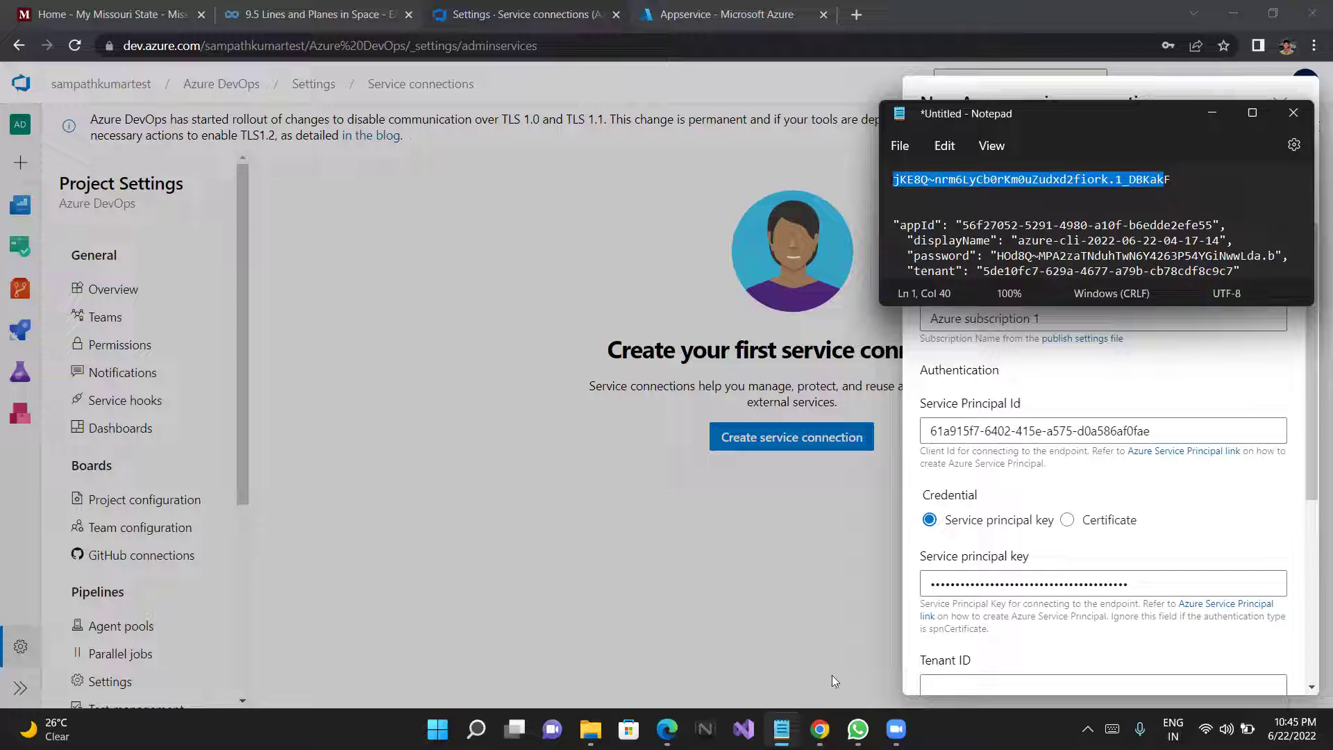
click(564, 16)
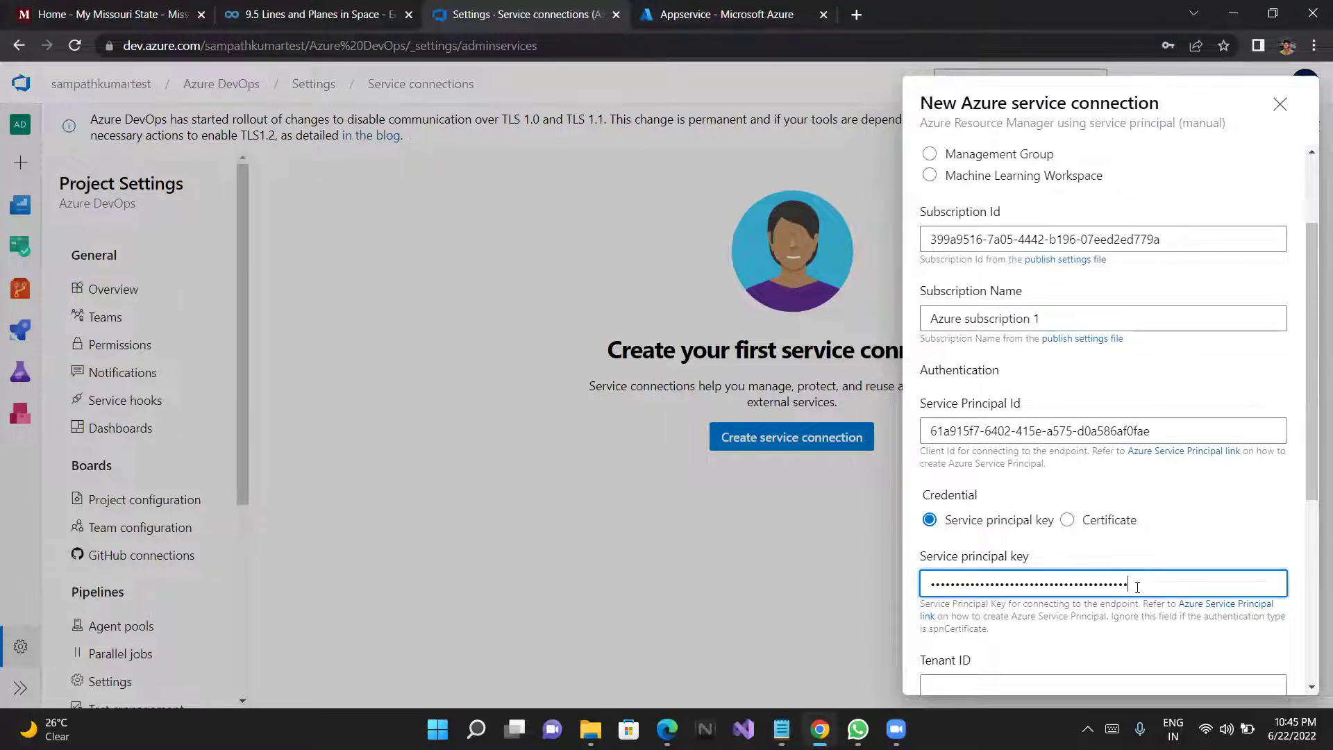
key(ctrl+a)
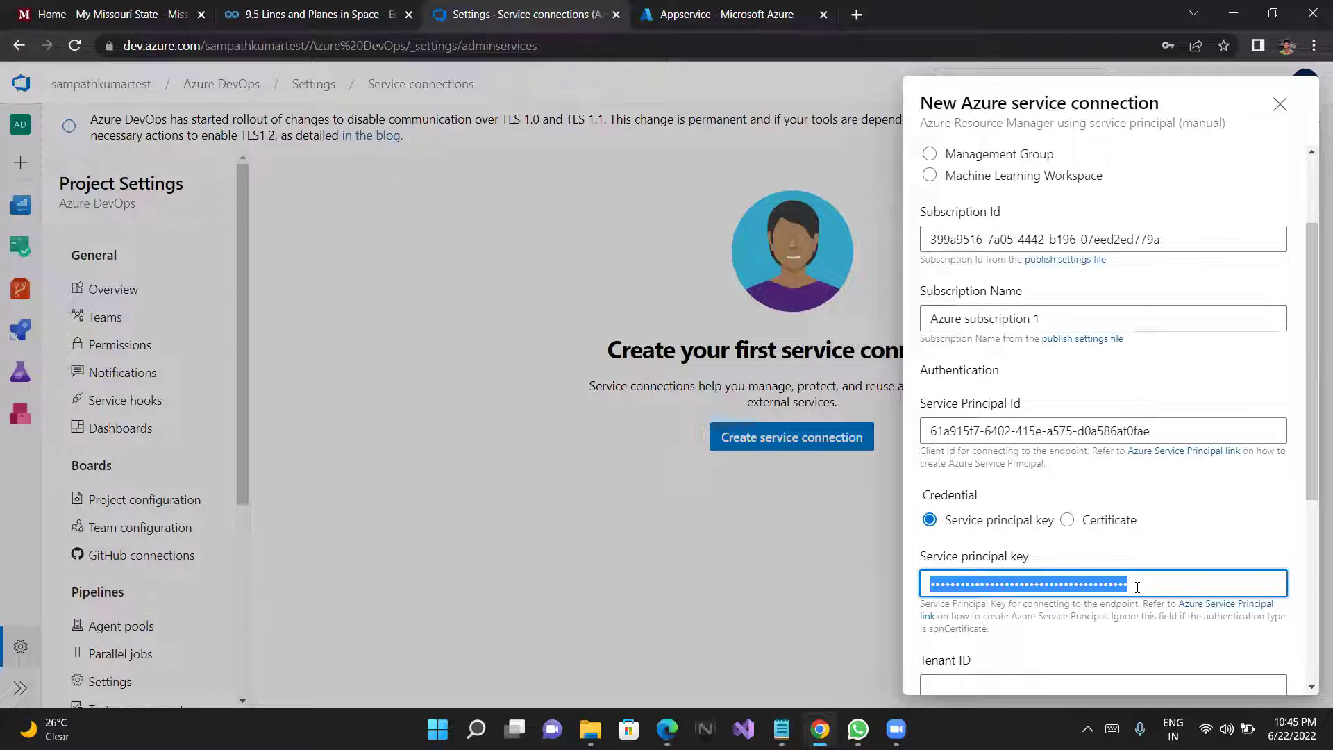
key(ctrl+v)
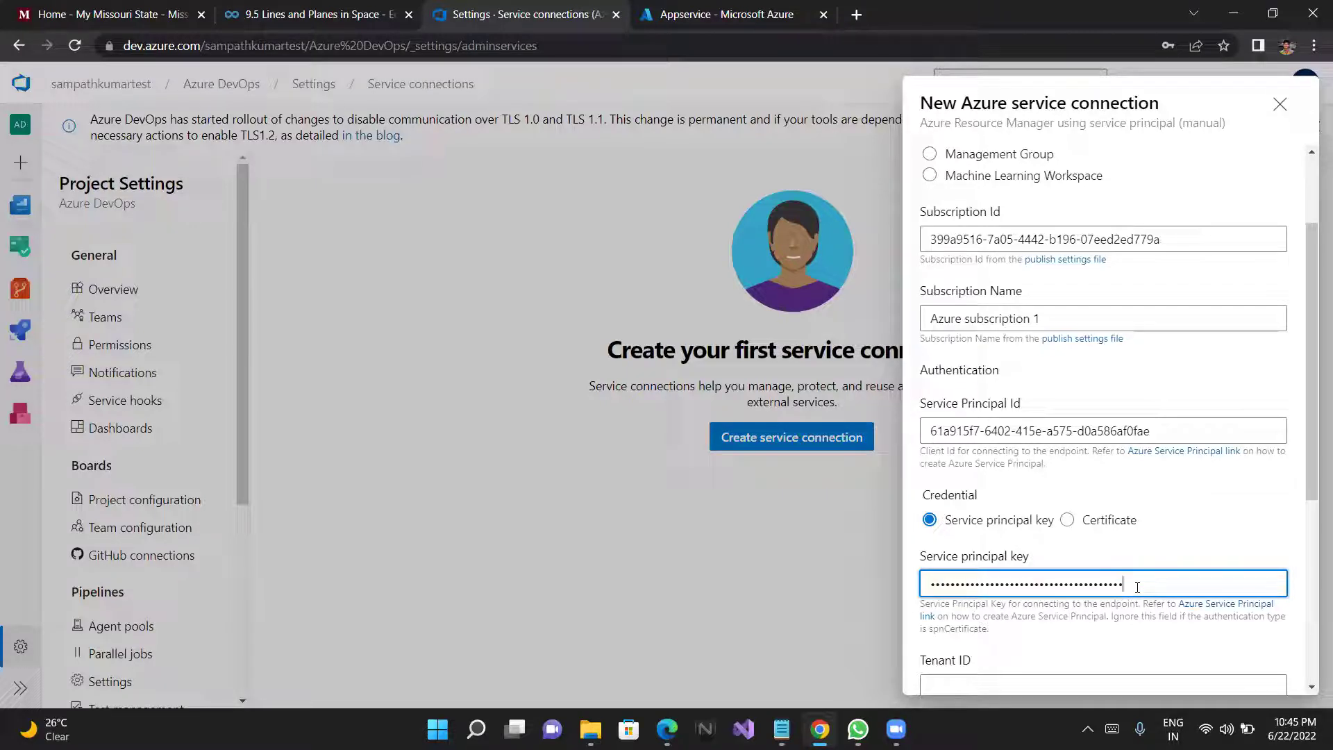
scroll(1137, 586, down, 2)
Step: Copy the tenant GUID from Notepad and paste it into the Tenant ID field
click(998, 512)
click(760, 15)
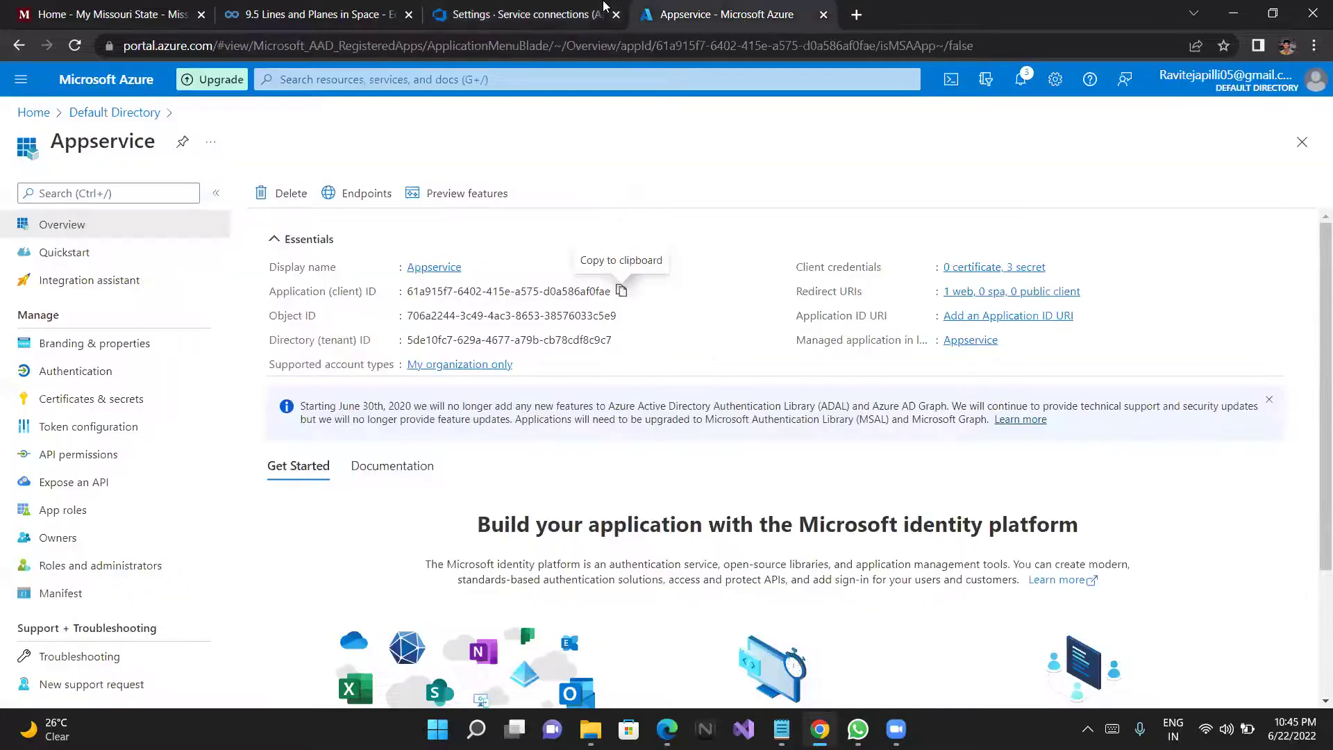
click(603, 6)
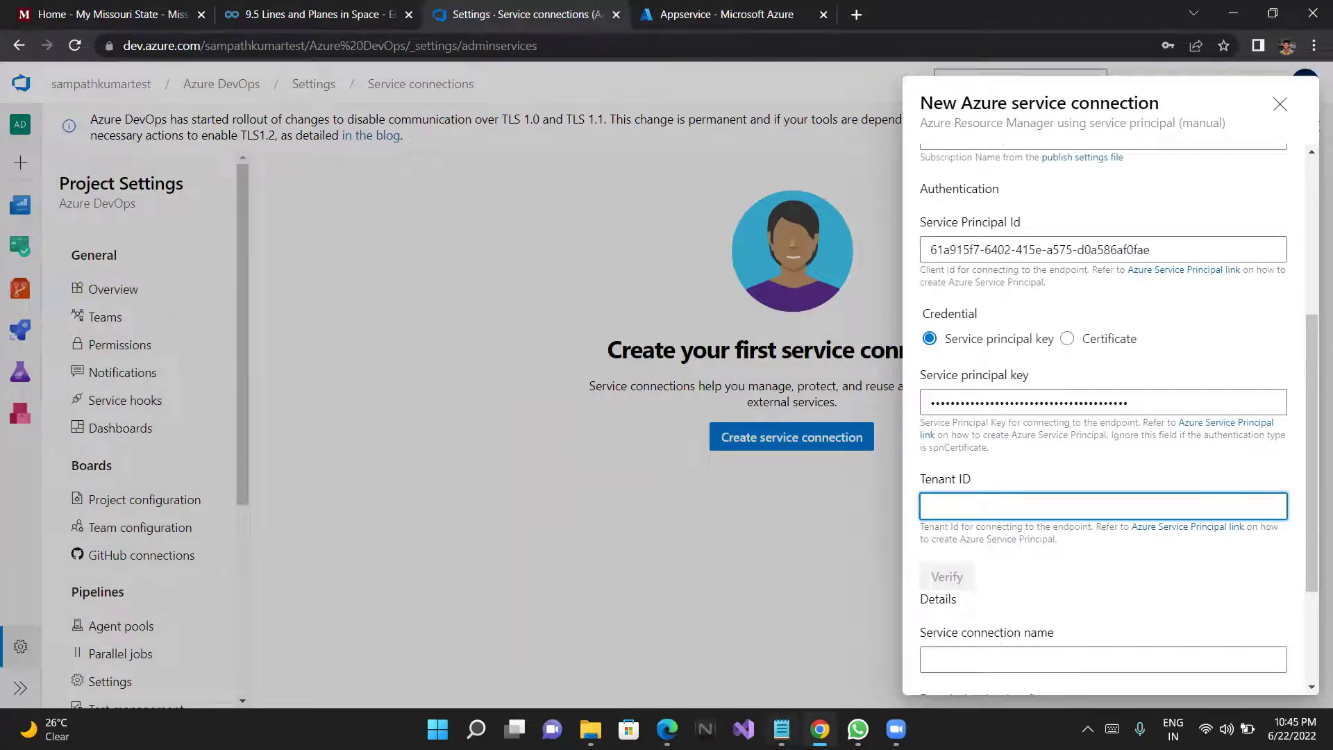
click(782, 729)
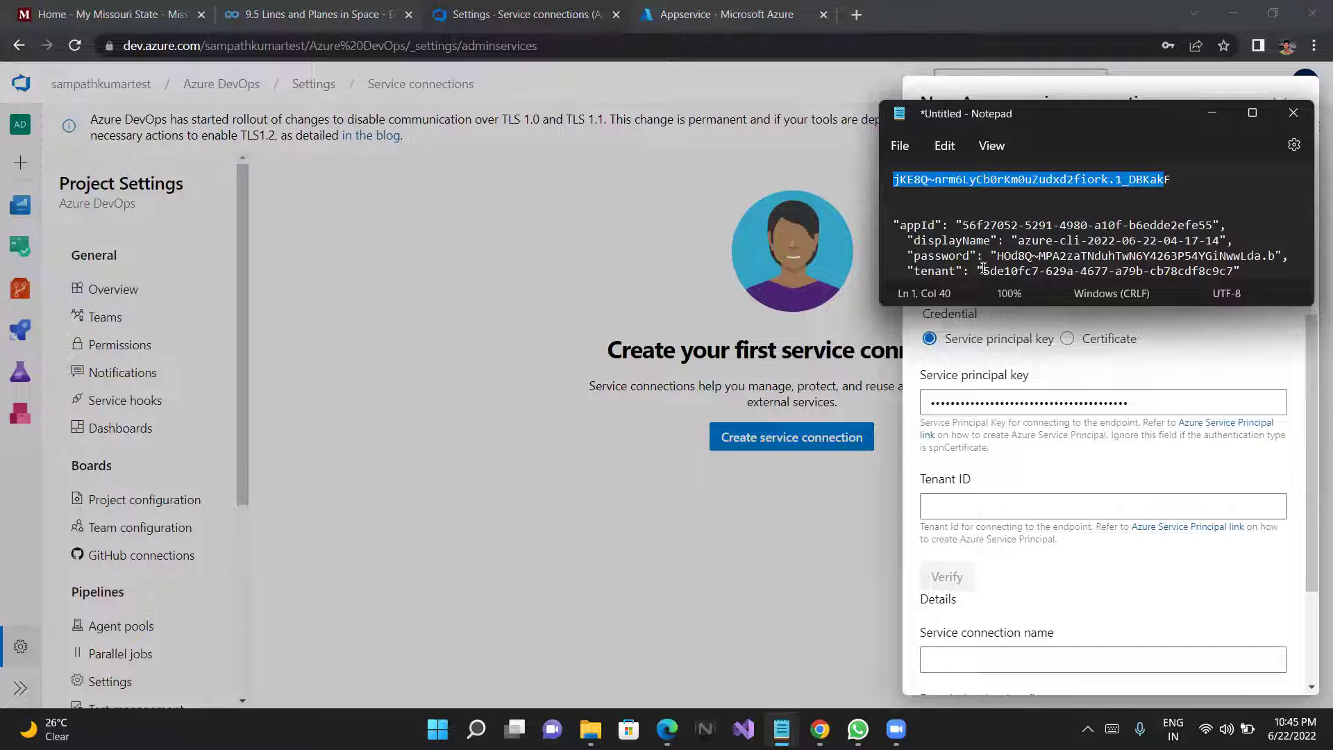
right_click(1027, 260)
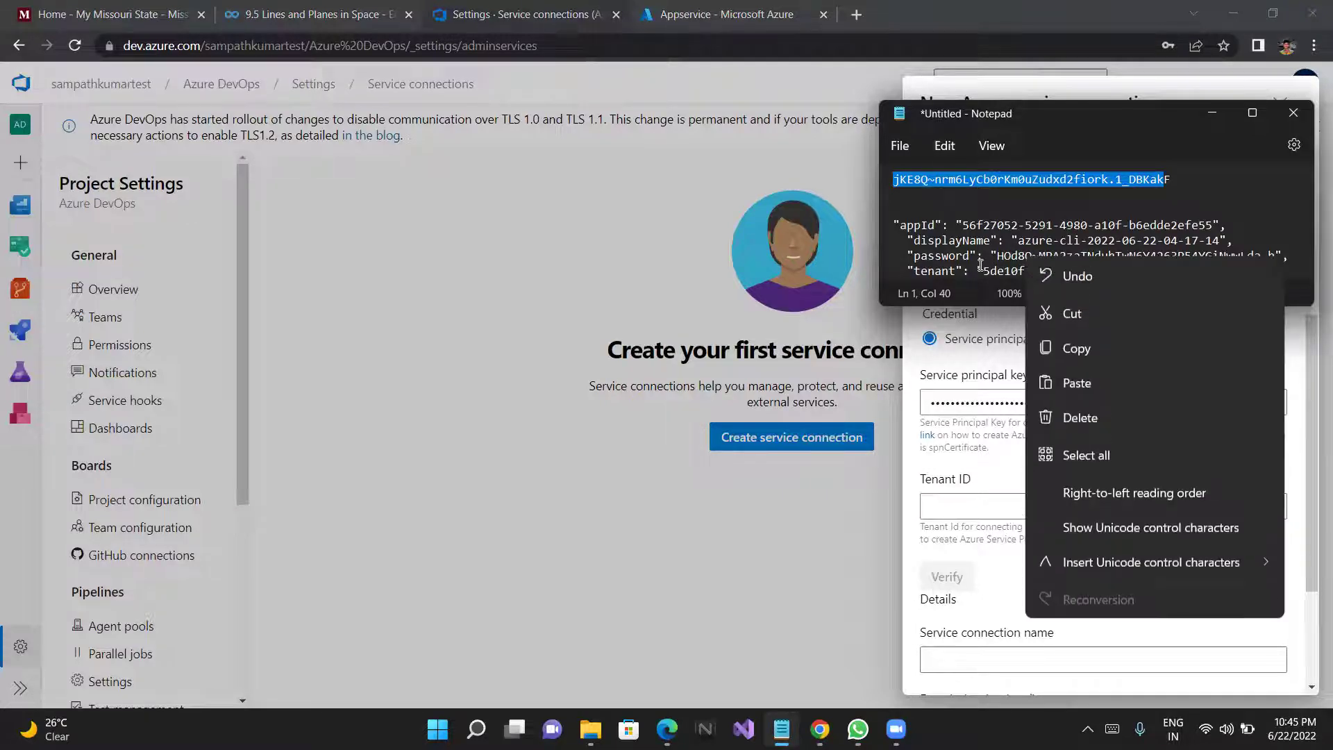
click(980, 266)
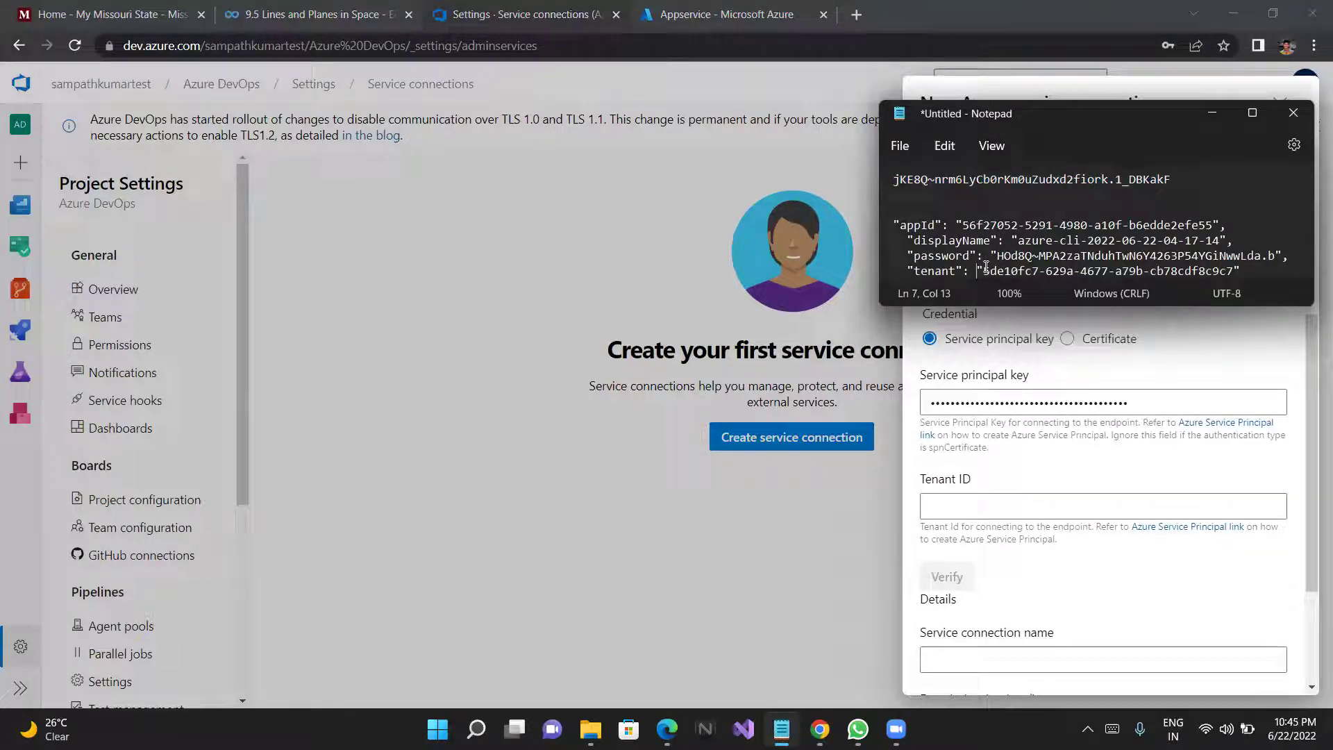
right_click(1046, 270)
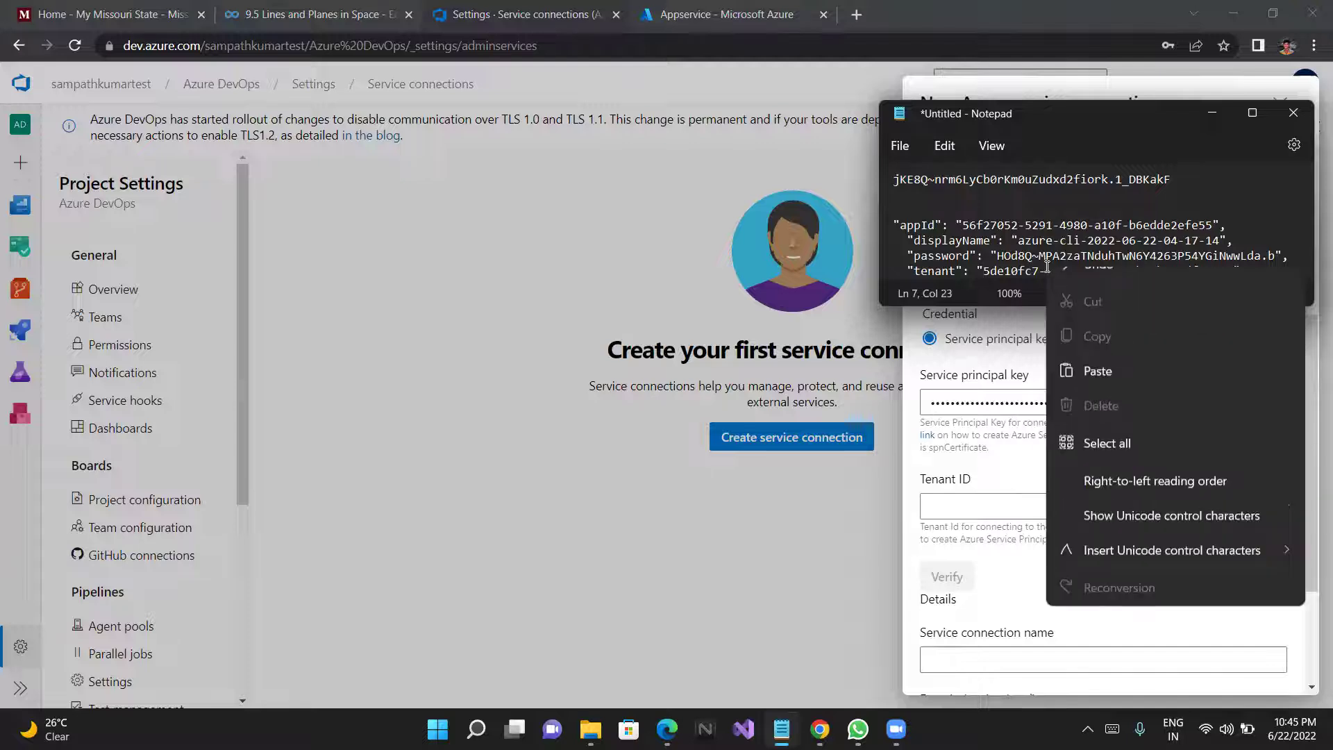
click(1189, 251)
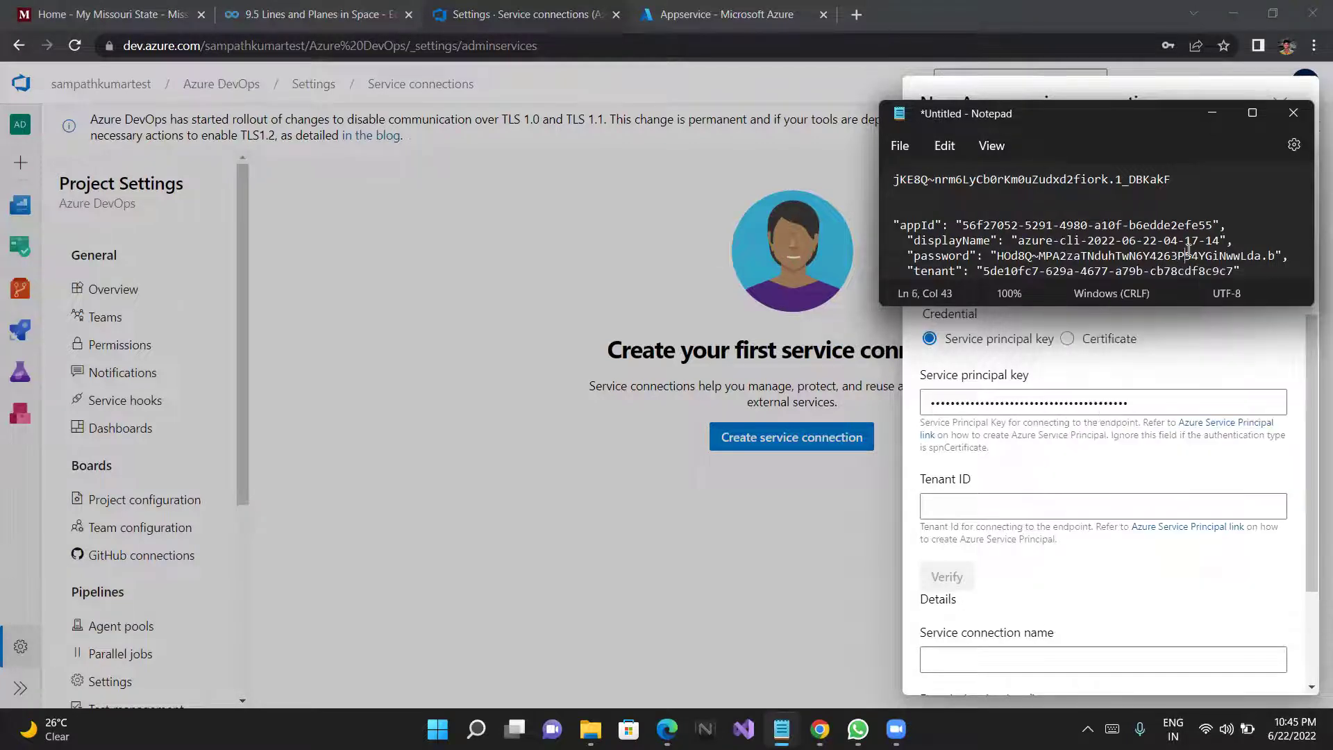
drag(1240, 268, 984, 271)
key(ctrl+c)
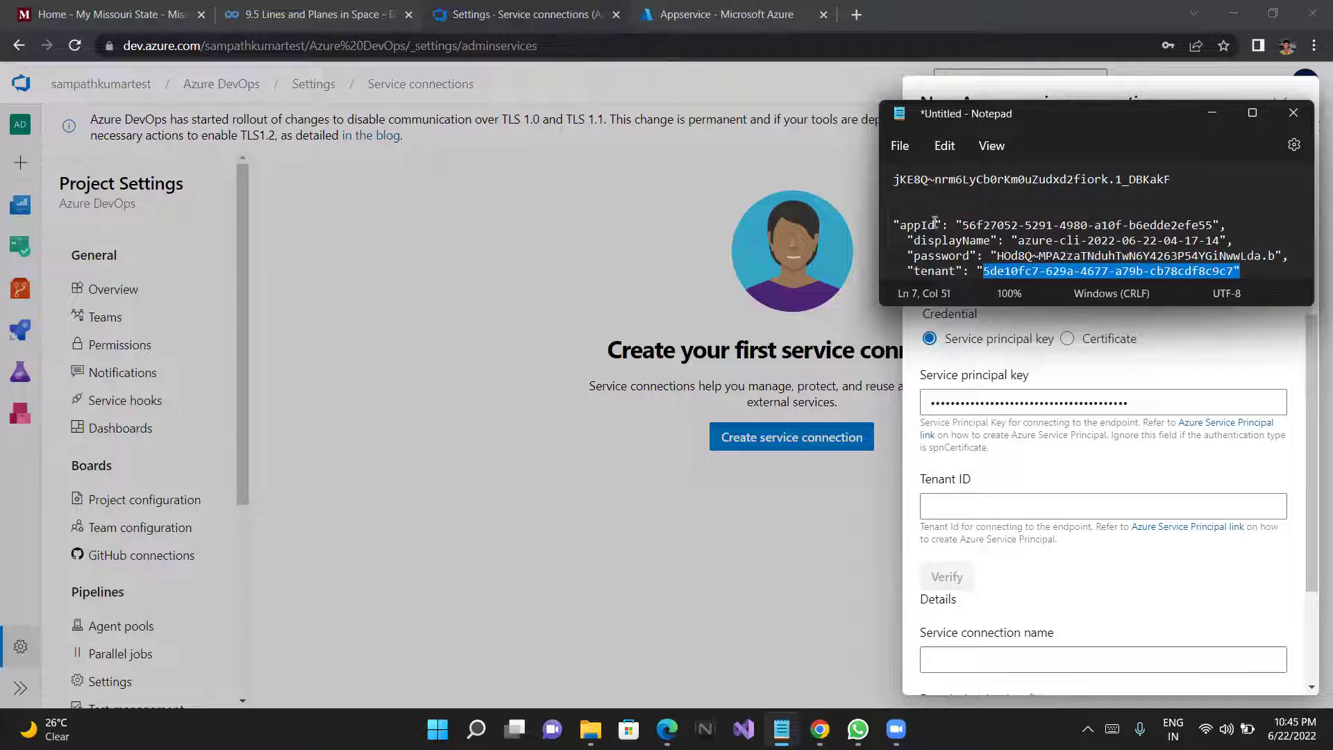
click(672, 121)
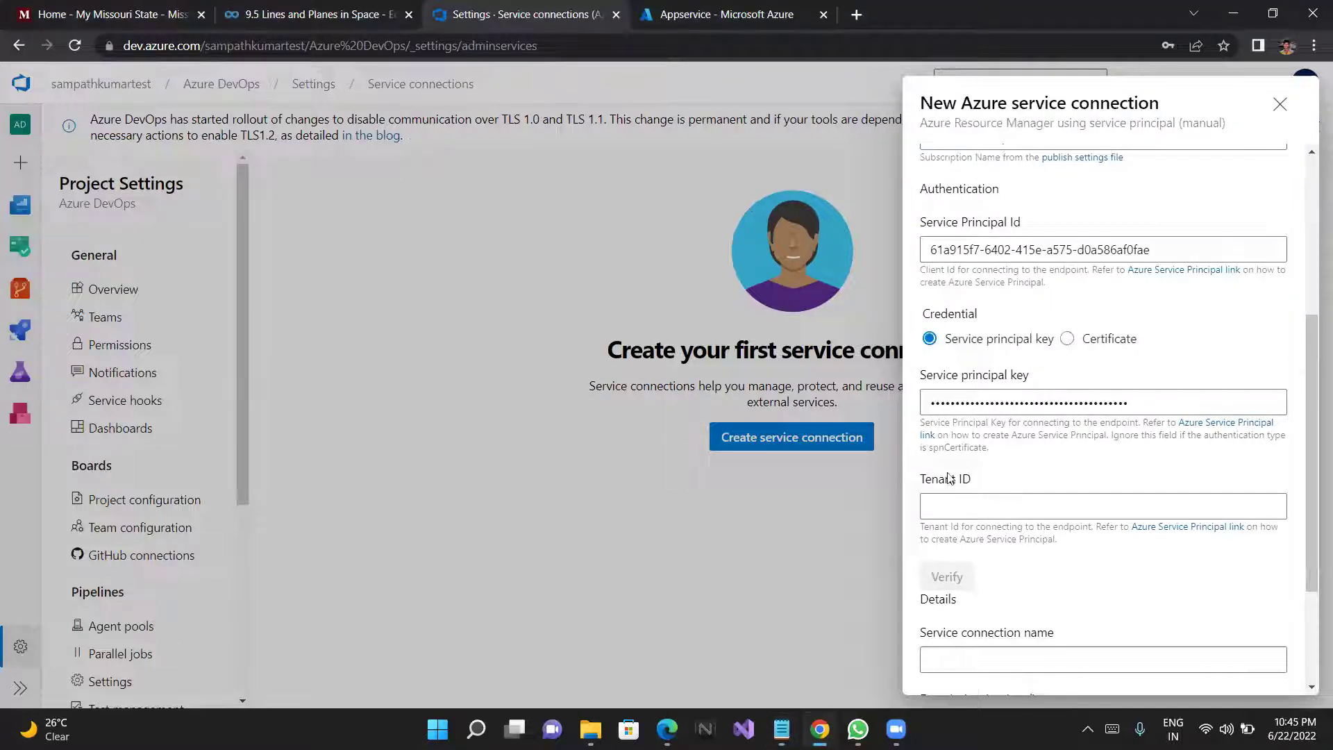
click(944, 507)
key(ctrl+v)
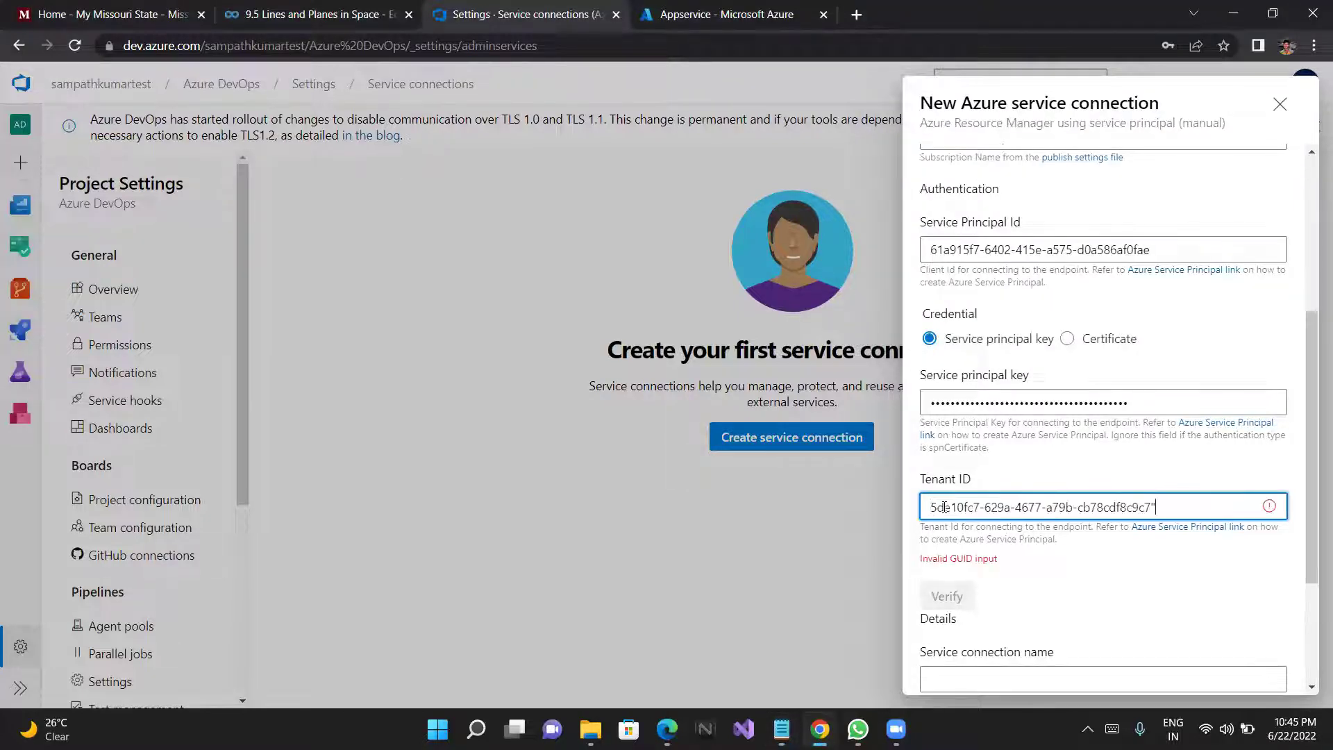
Step: Remove the trailing quote from Tenant ID and try verifying the connection
key(BackSpace)
scroll(948, 510, down, 3)
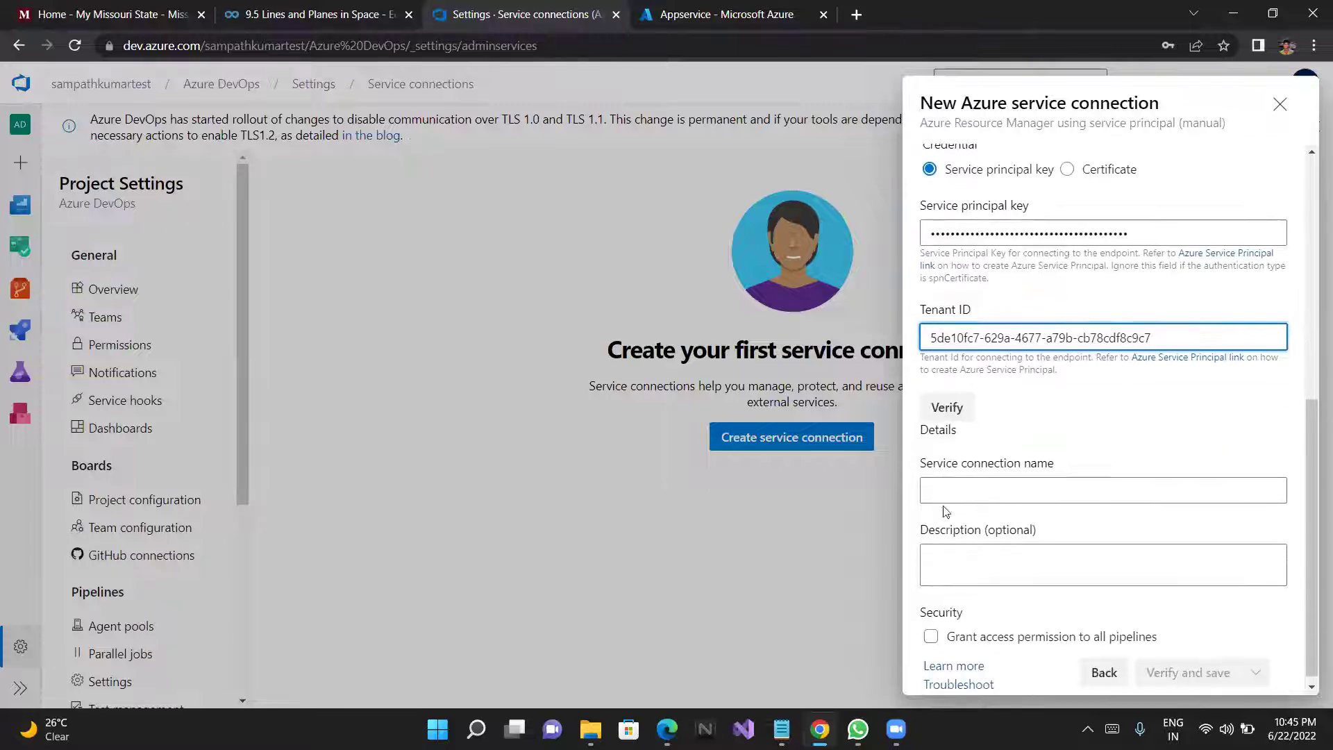
click(949, 408)
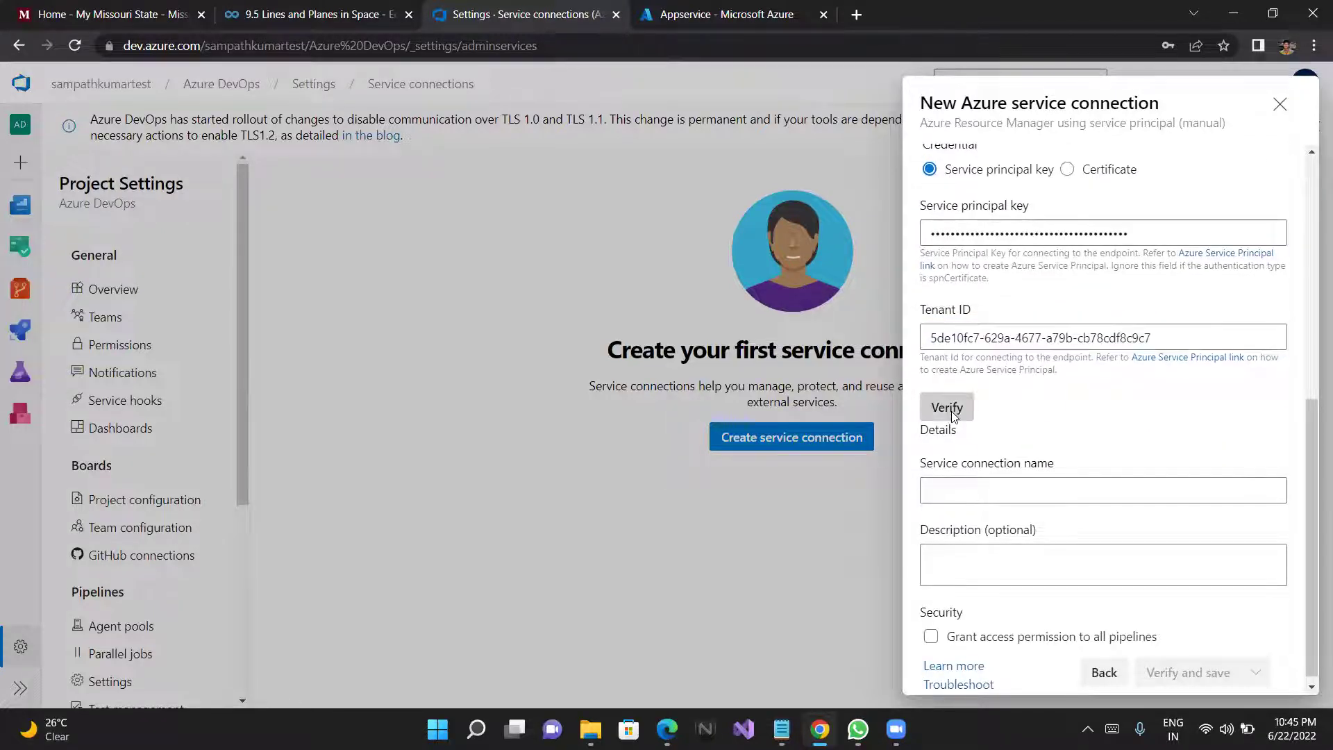
scroll(972, 347, up, 10)
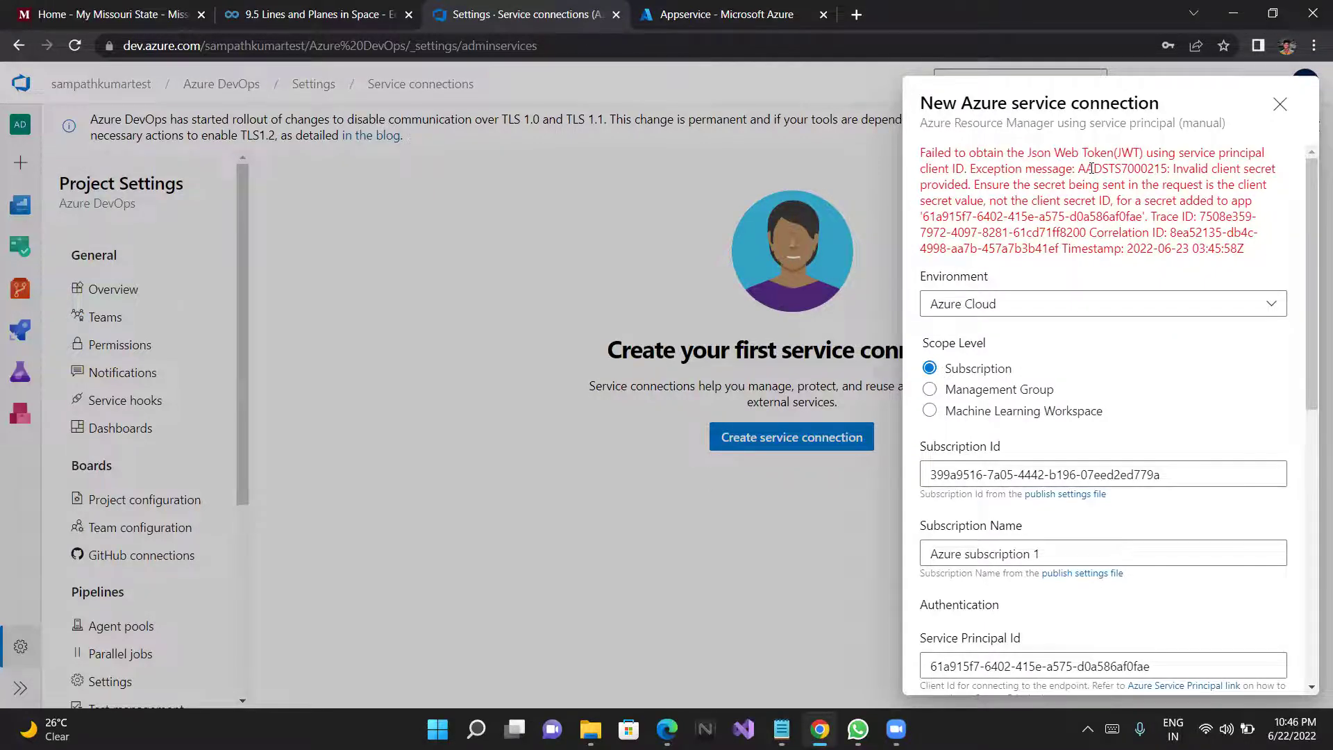
scroll(1091, 168, down, 1)
scroll(1091, 168, down, 1)
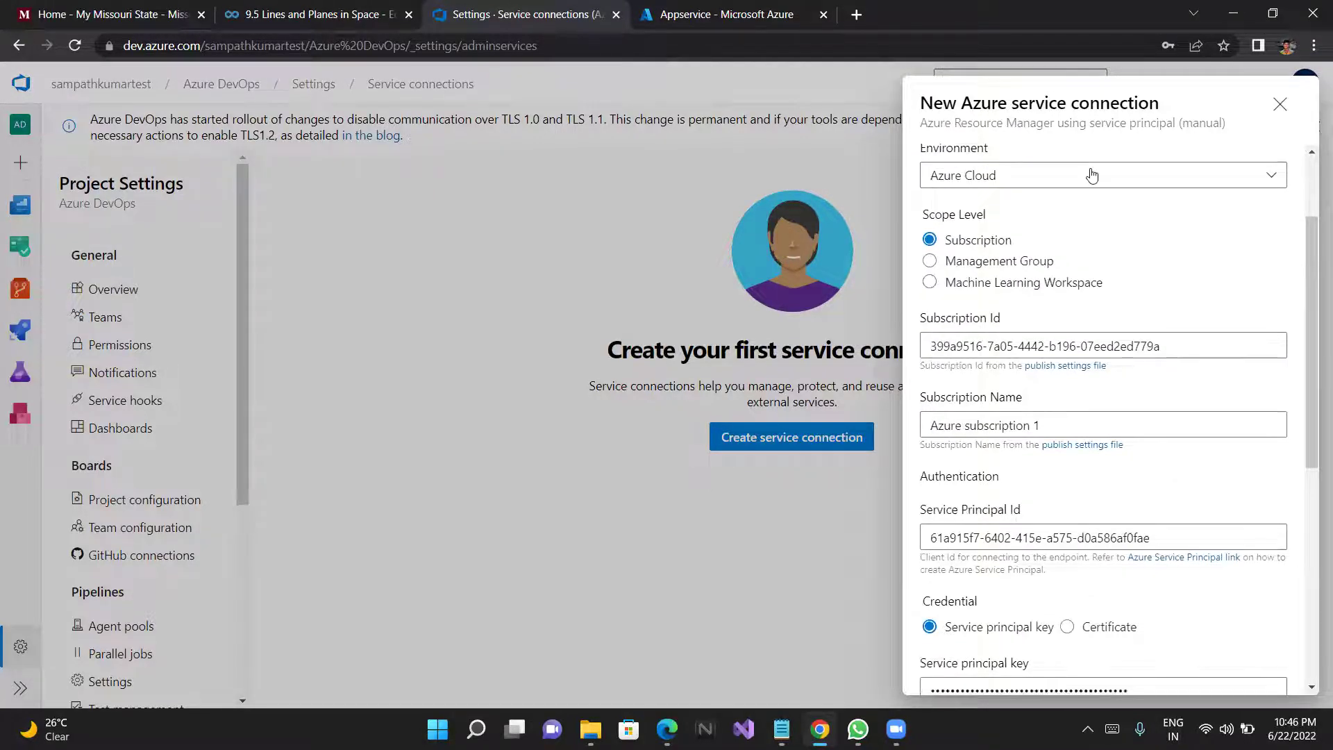
scroll(1091, 175, down, 5)
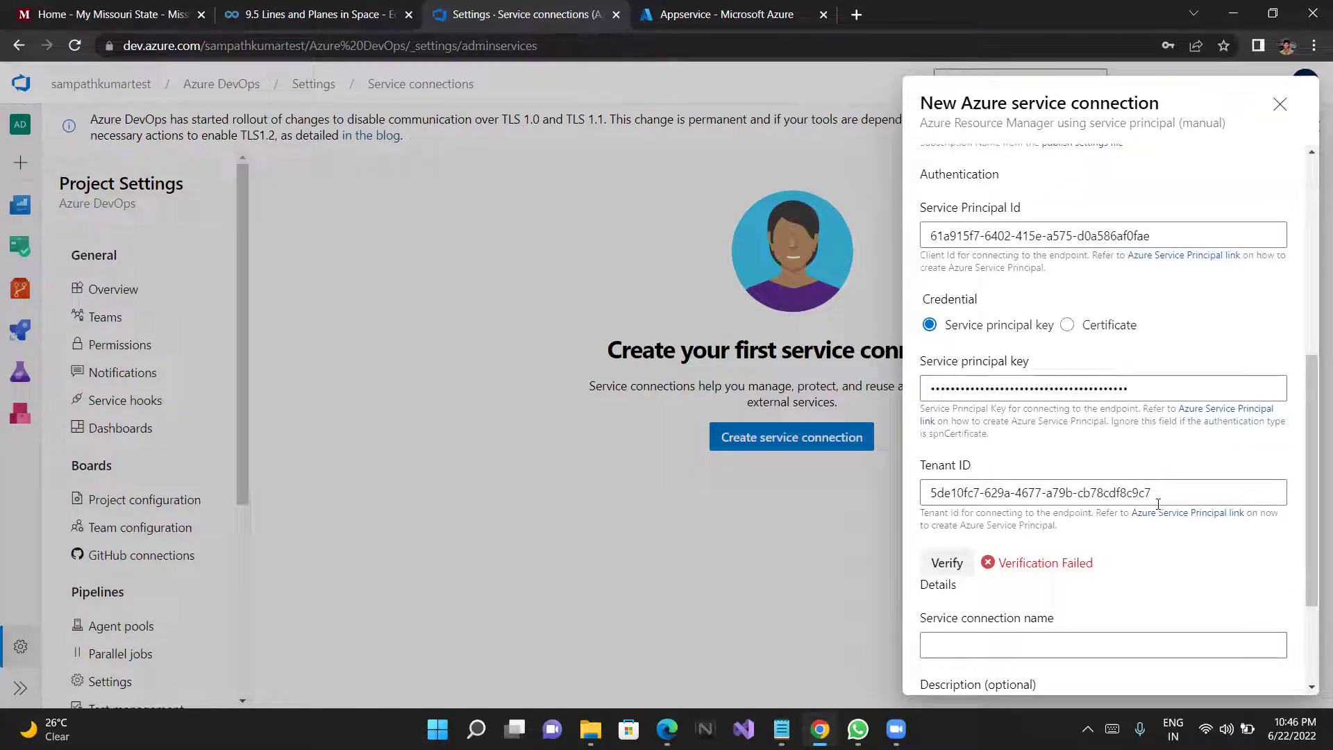
Step: Clear the Tenant ID field after the failed verification
click(1158, 504)
key(BackSpace)
key(BackSpace)
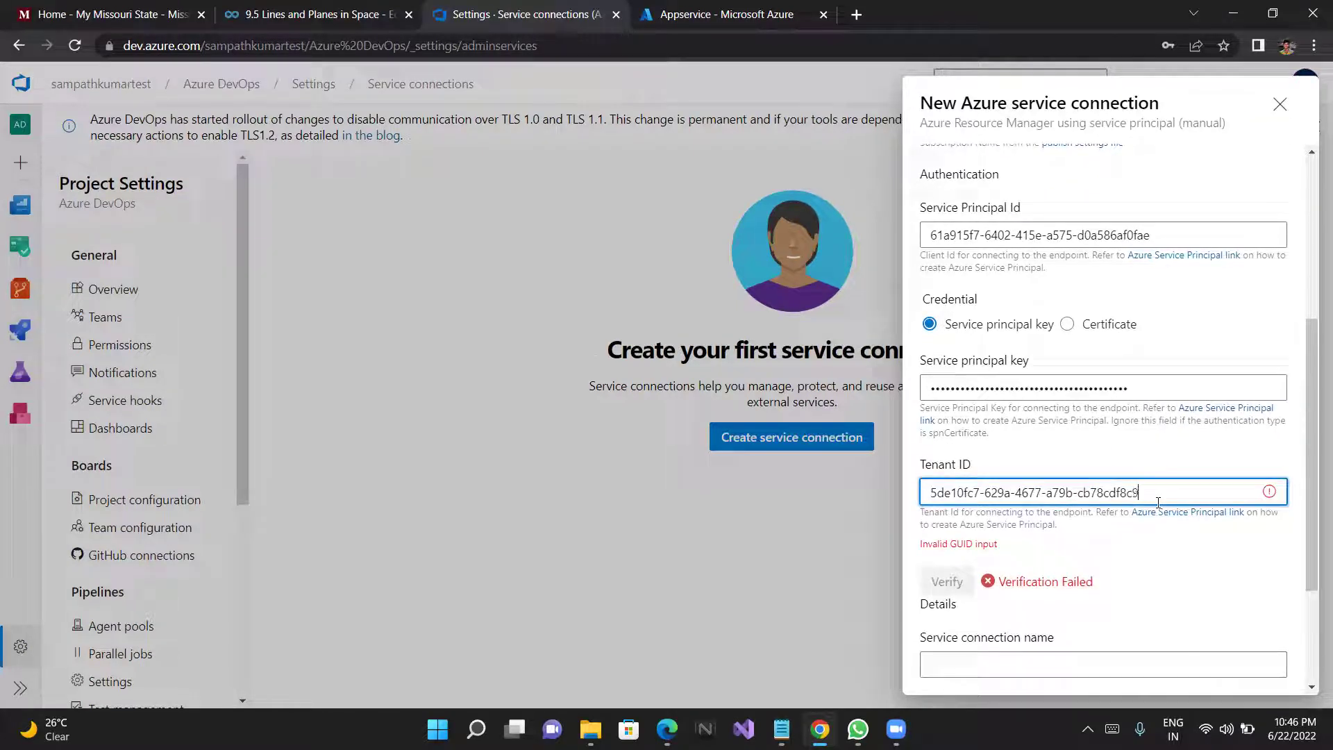
key(BackSpace)
key(BackSpace)
key(BackSpace)
key(BackSpace)
key(BackSpace)
key(BackSpace)
key(BackSpace)
key(BackSpace)
key(BackSpace)
key(BackSpace)
key(BackSpace)
key(BackSpace)
key(BackSpace)
key(BackSpace)
key(BackSpace)
key(BackSpace)
key(BackSpace)
key(BackSpace)
key(BackSpace)
key(BackSpace)
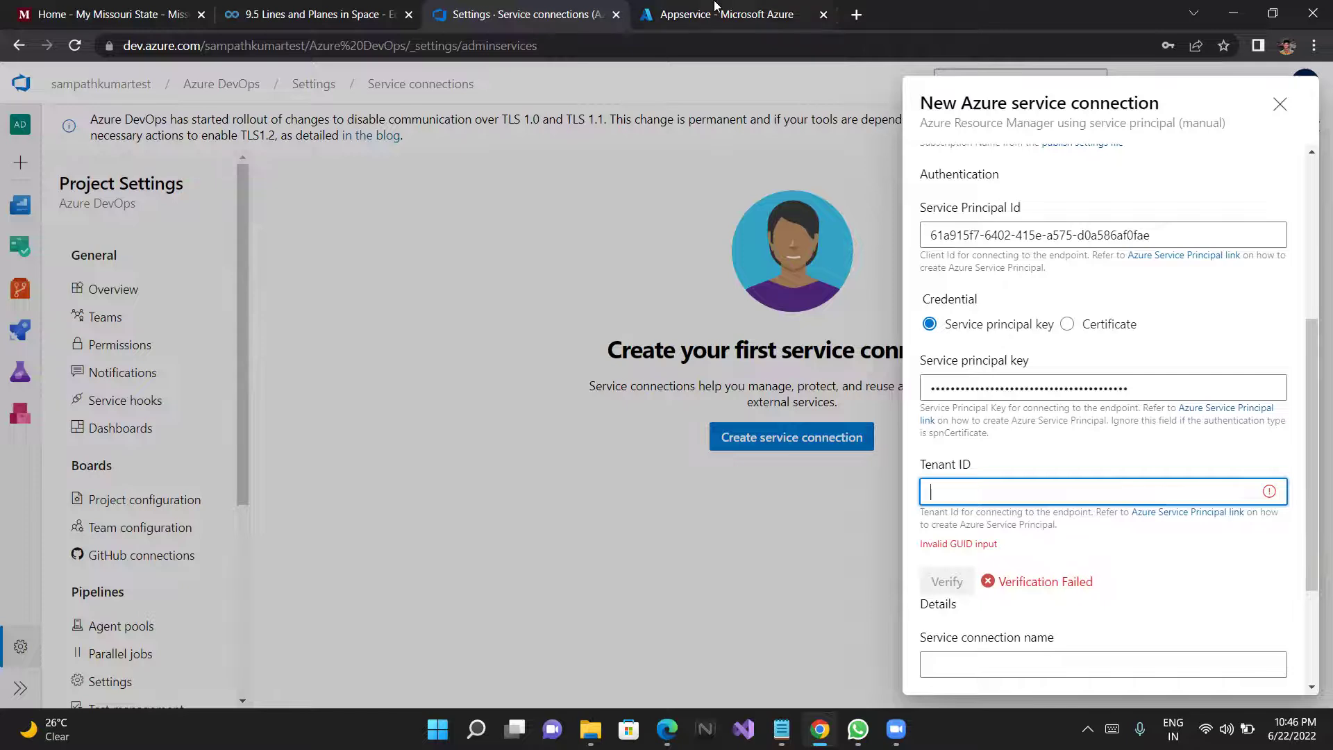
click(715, 6)
click(567, 6)
Step: Add a client secret named Test2 to Appservice and copy its value
click(702, 8)
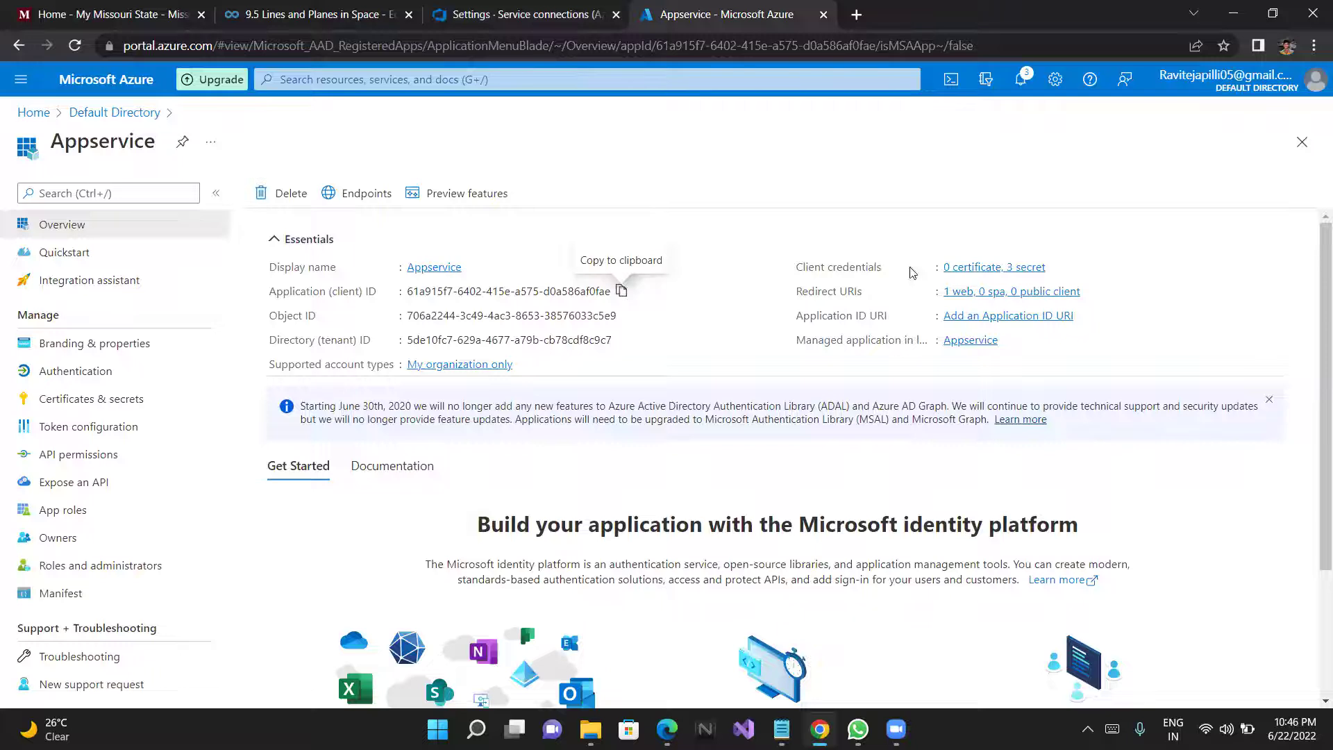
click(1015, 268)
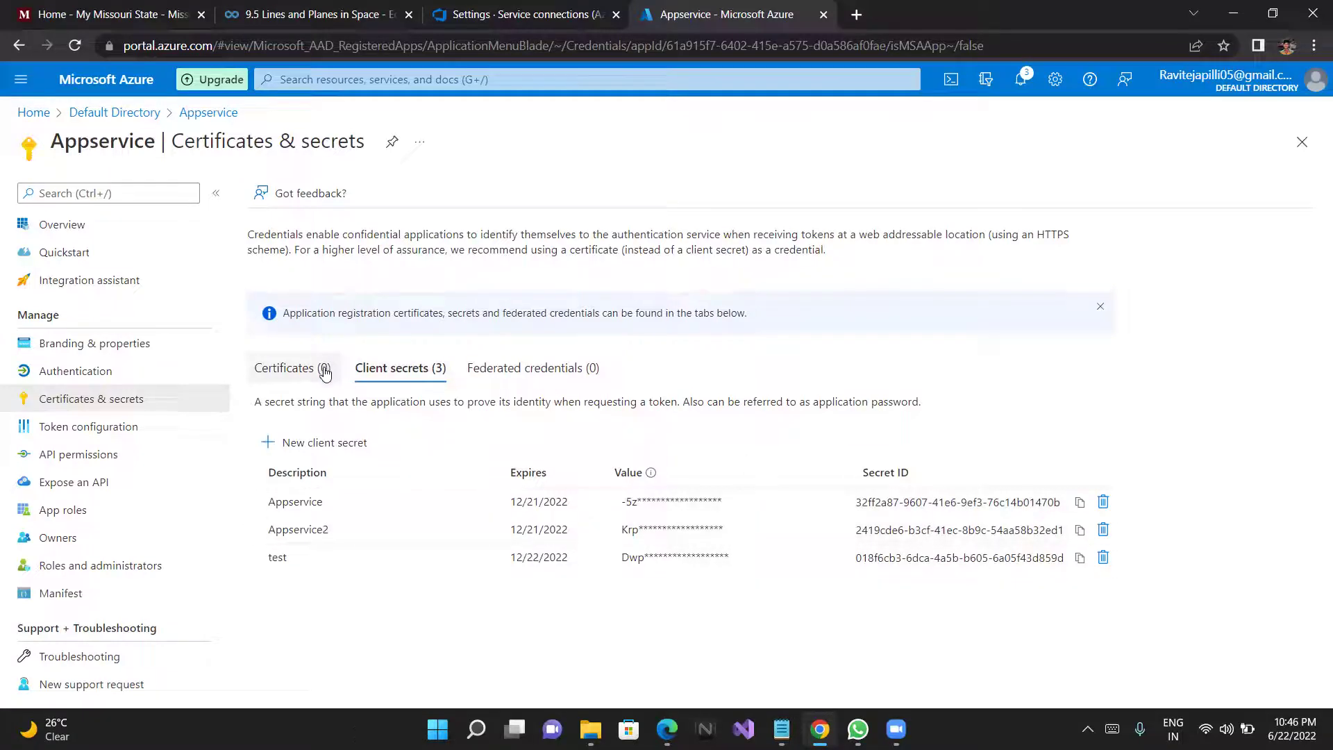
click(316, 443)
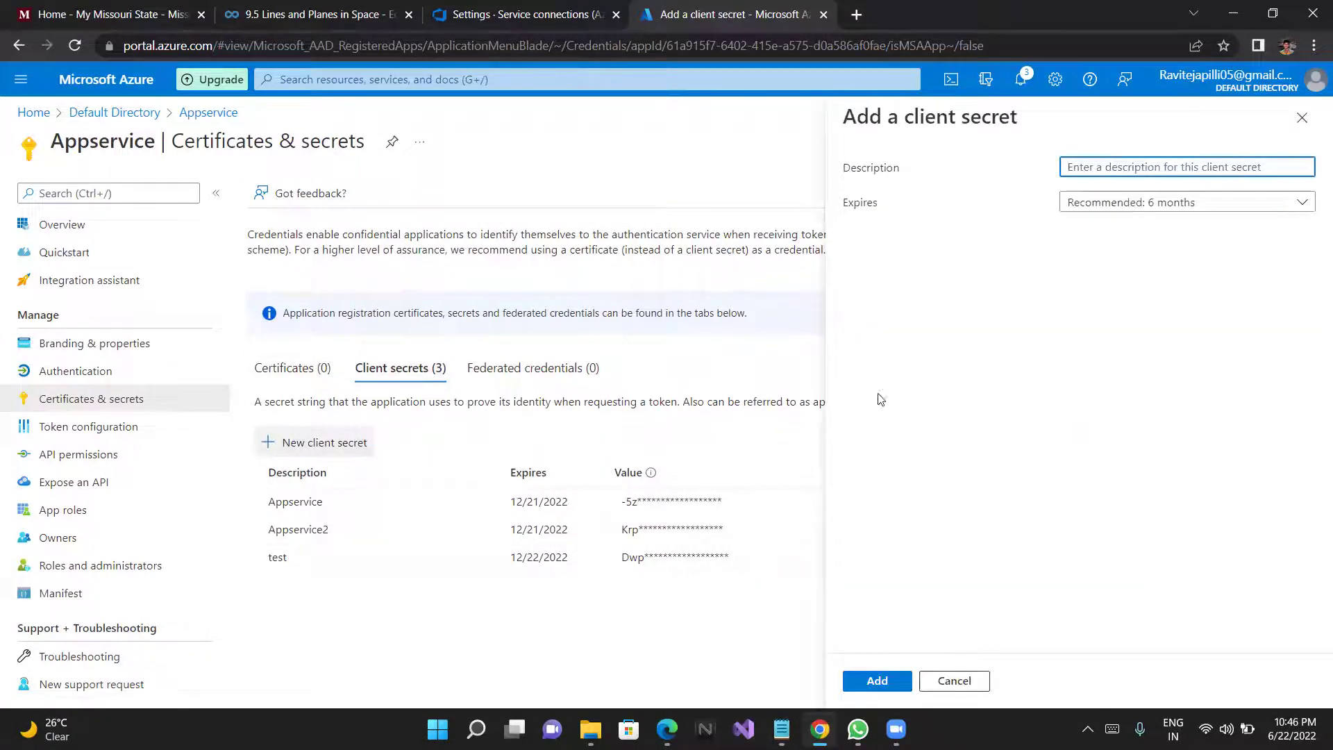
text(Test2)
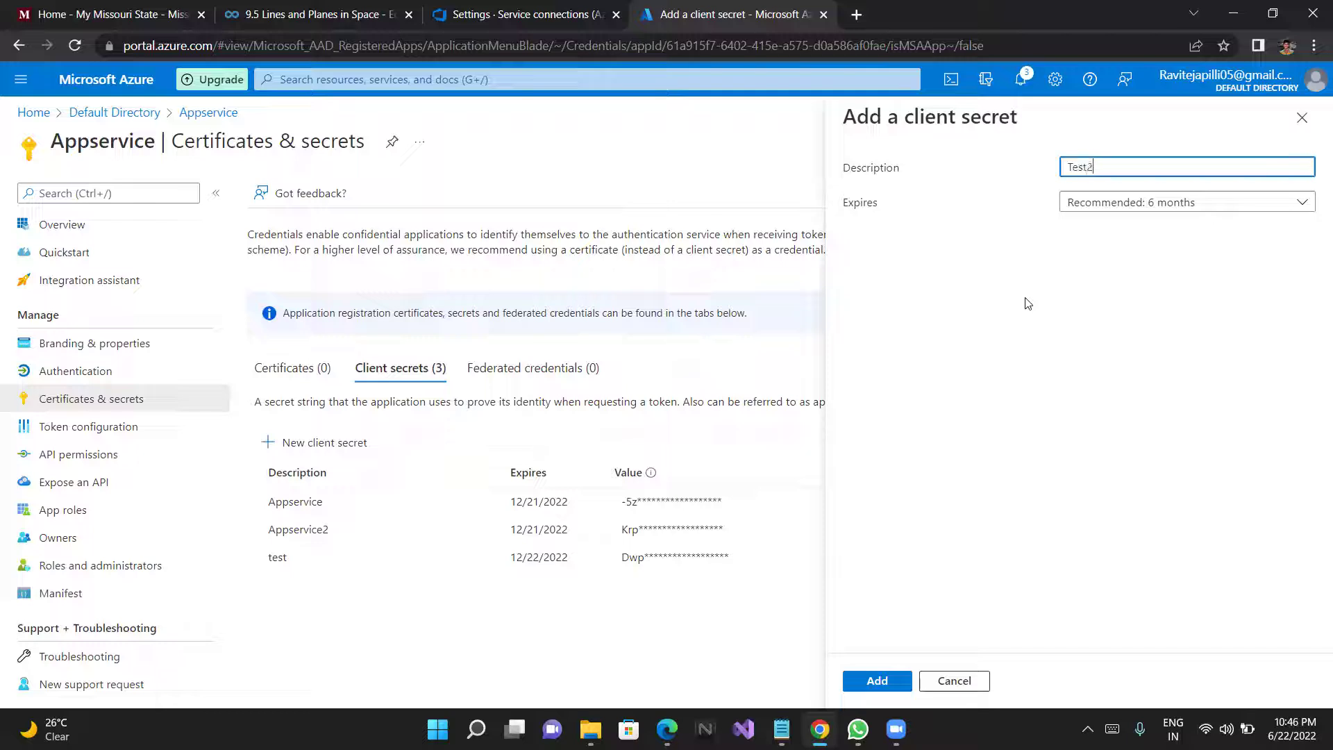
click(874, 682)
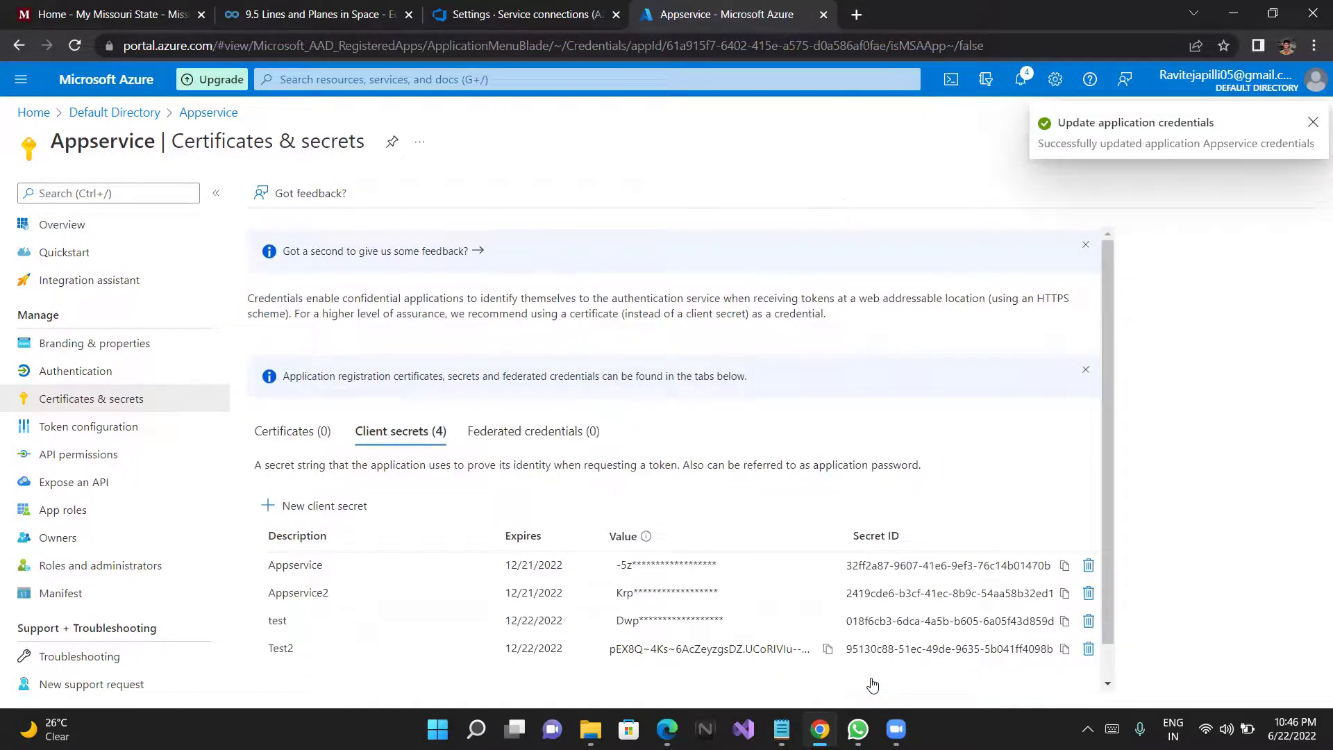
click(828, 648)
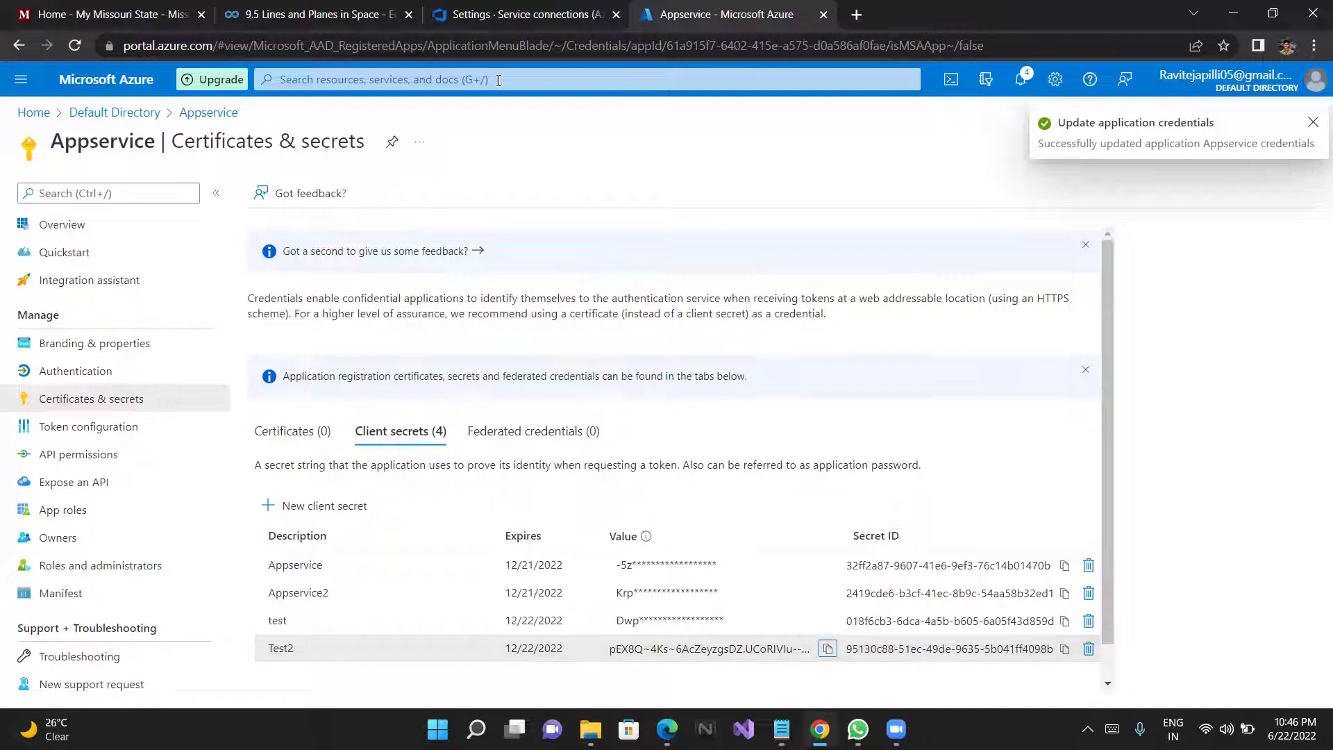
Step: Replace the Service principal key with the new Test2 secret value
click(521, 14)
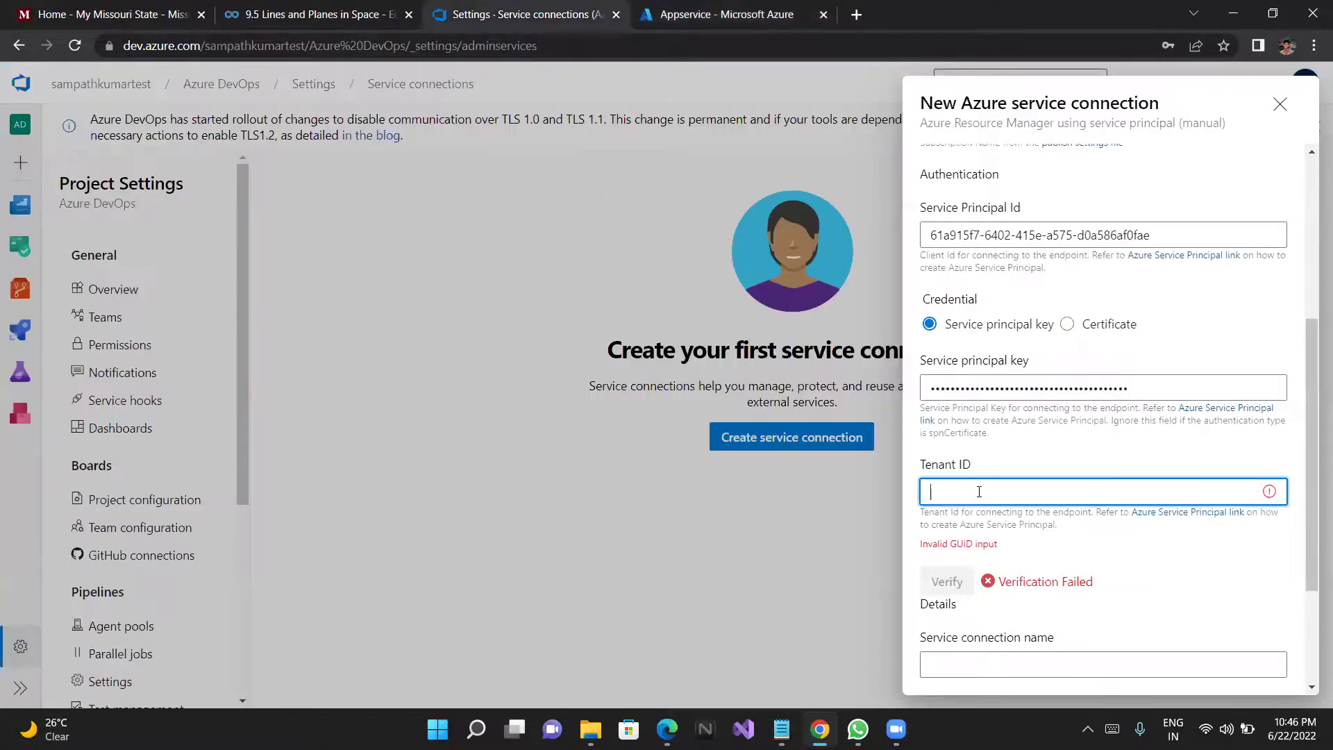
click(1150, 399)
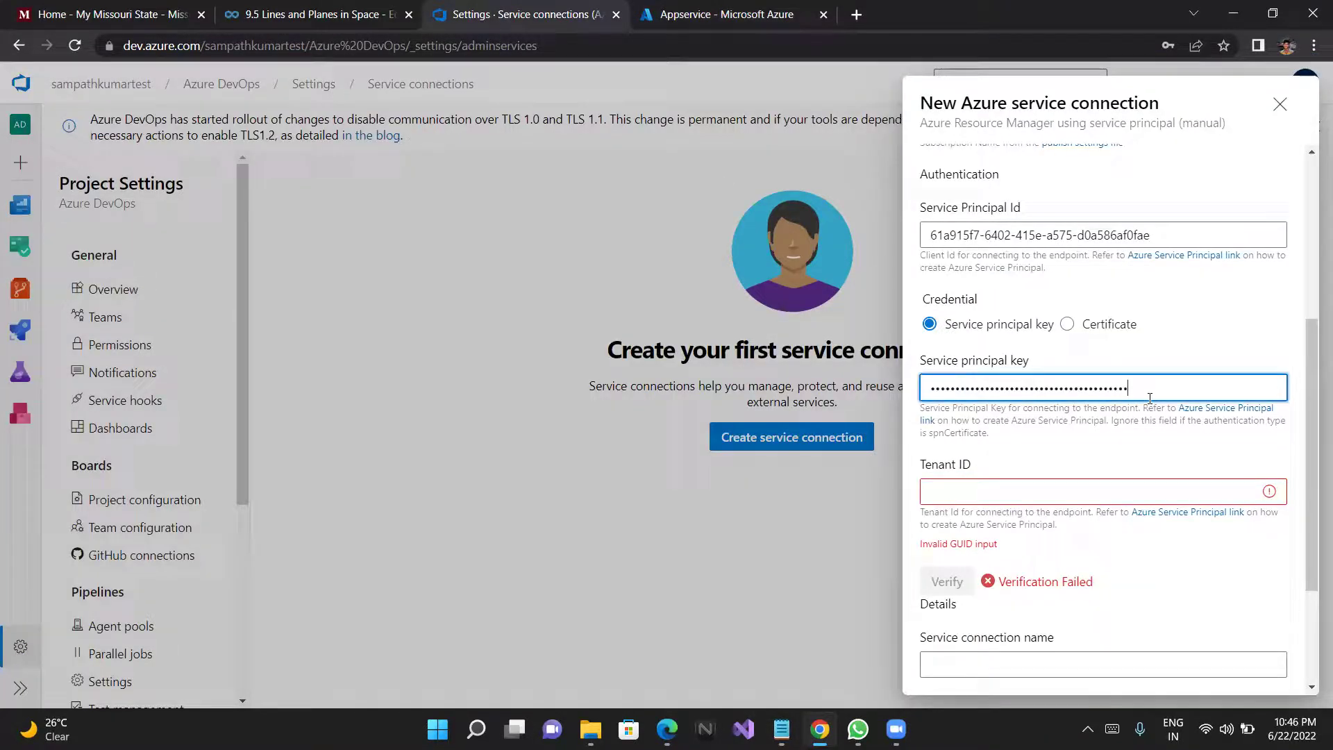
key(ctrl+a)
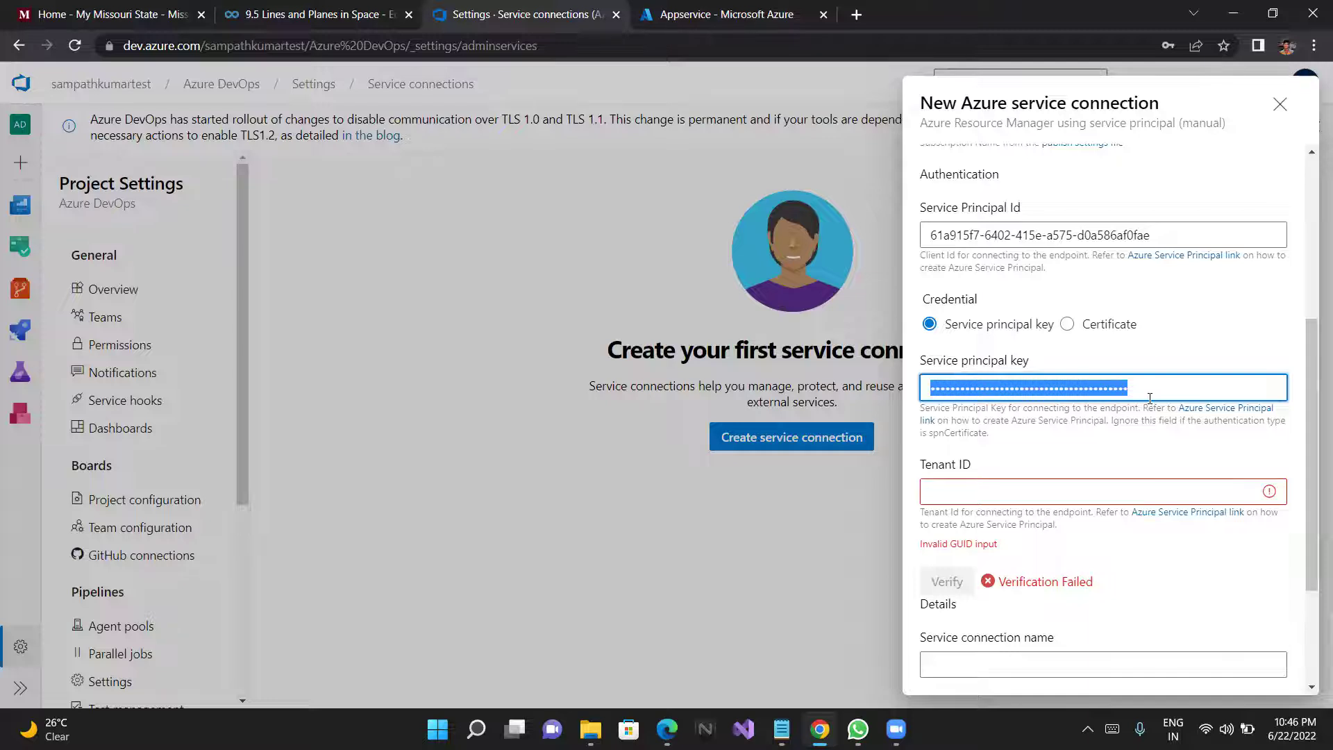
key(ctrl+v)
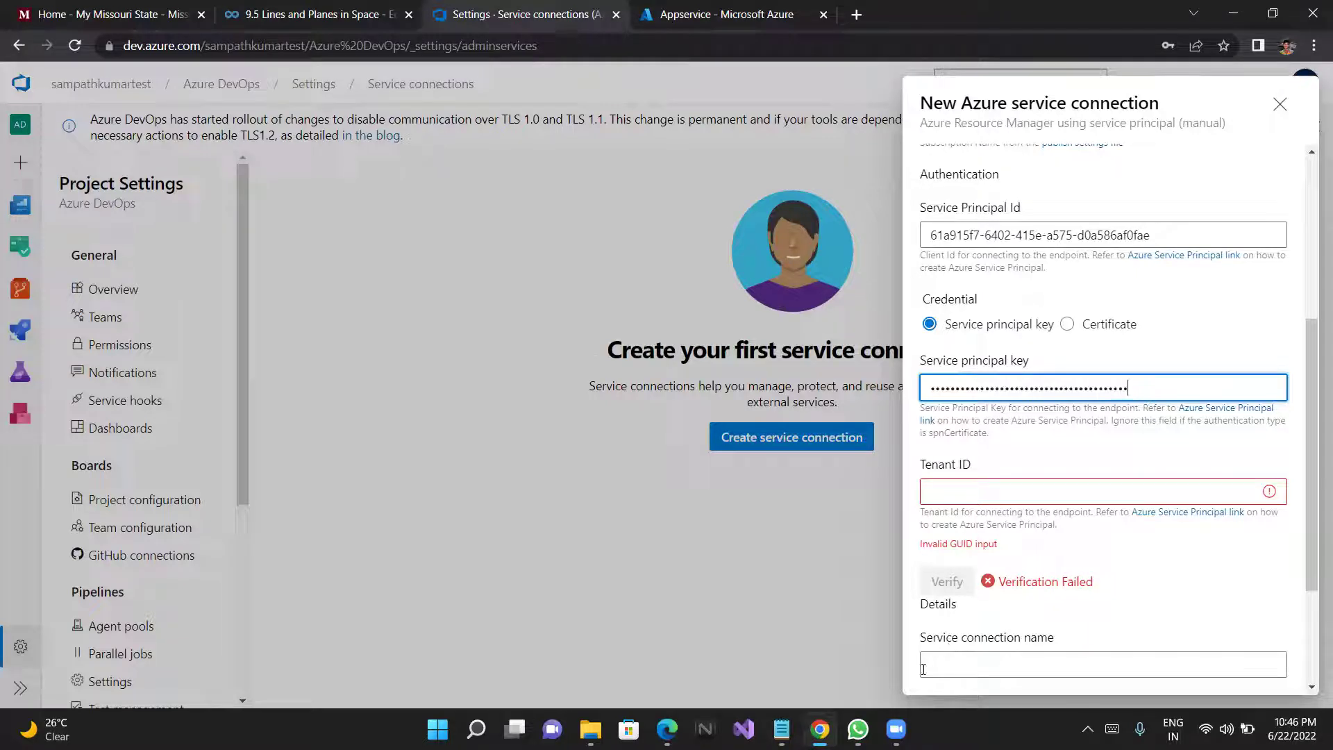
Step: Enter the tenant GUID without the trailing quote and verify the connection successfully
click(782, 729)
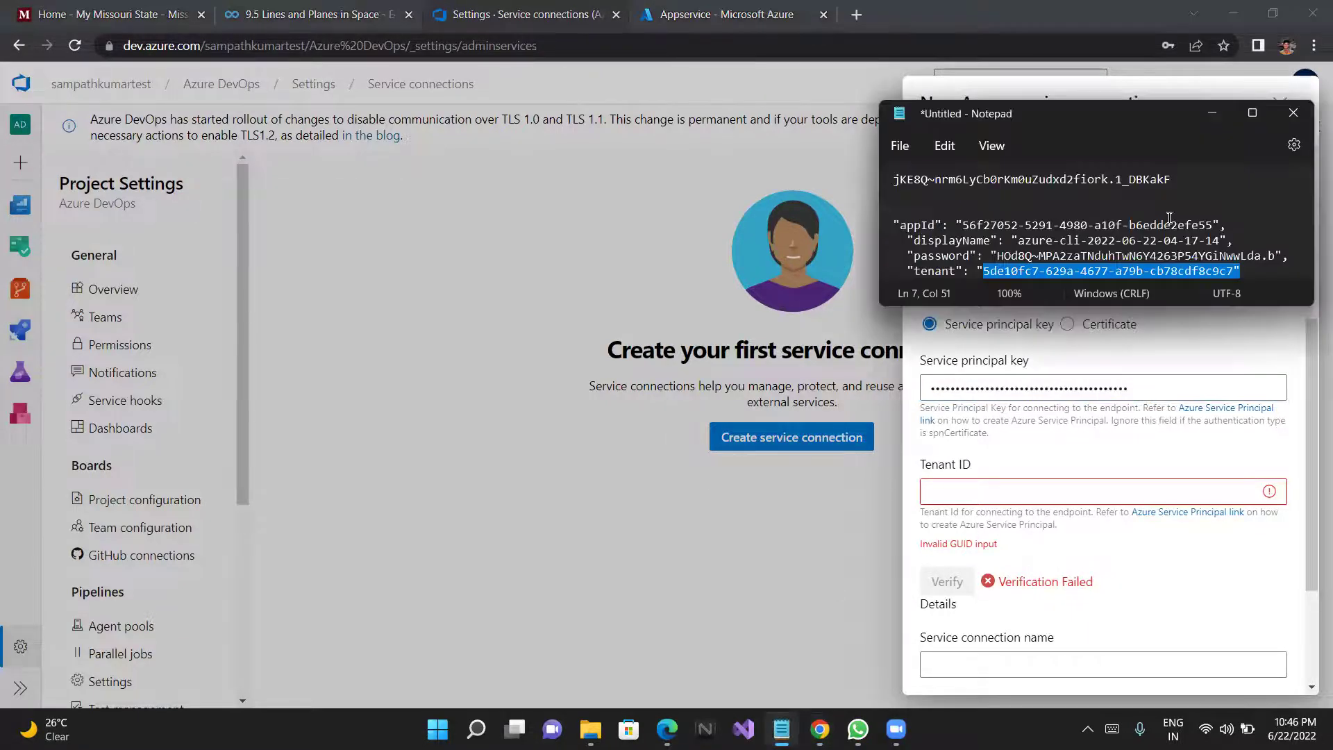
click(1009, 493)
key(ctrl+v)
key(BackSpace)
scroll(1010, 493, down, 1)
click(960, 488)
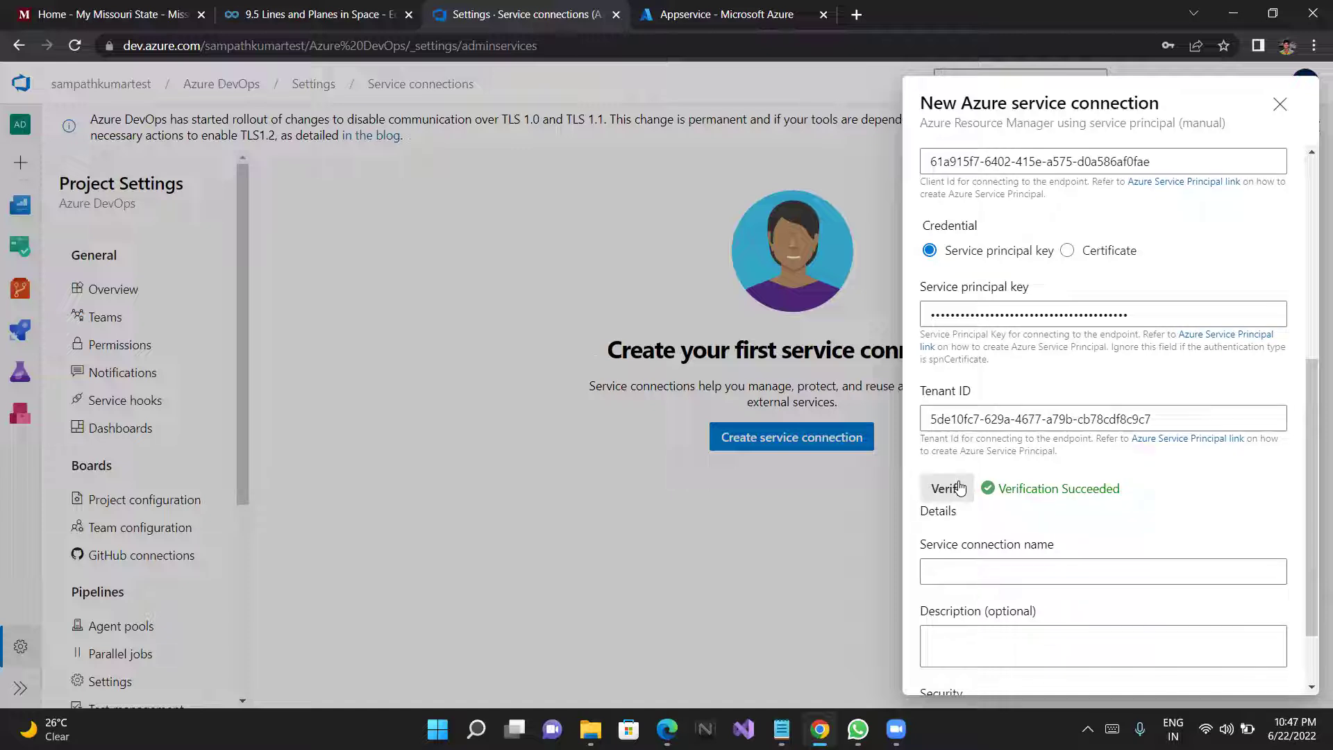
scroll(998, 488, down, 2)
Step: Enter 'Appservice' as the service connection name
click(974, 475)
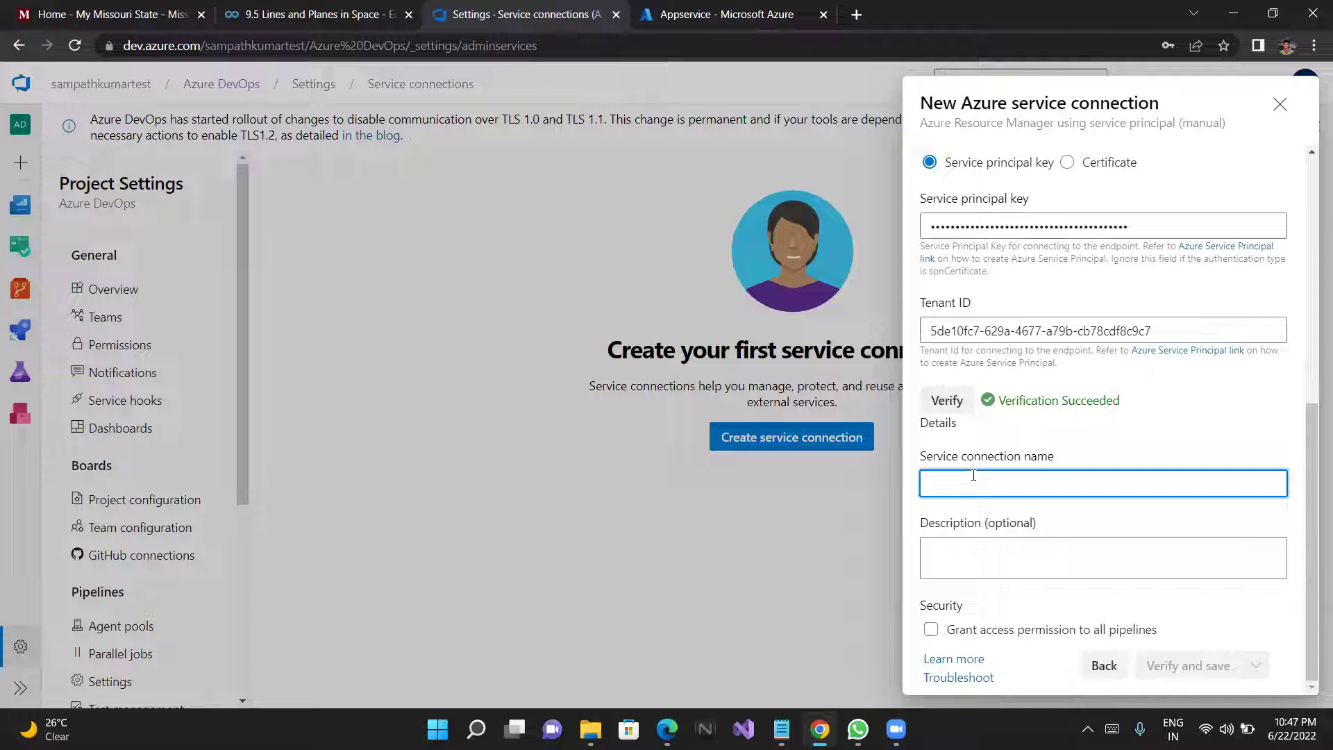
text(App)
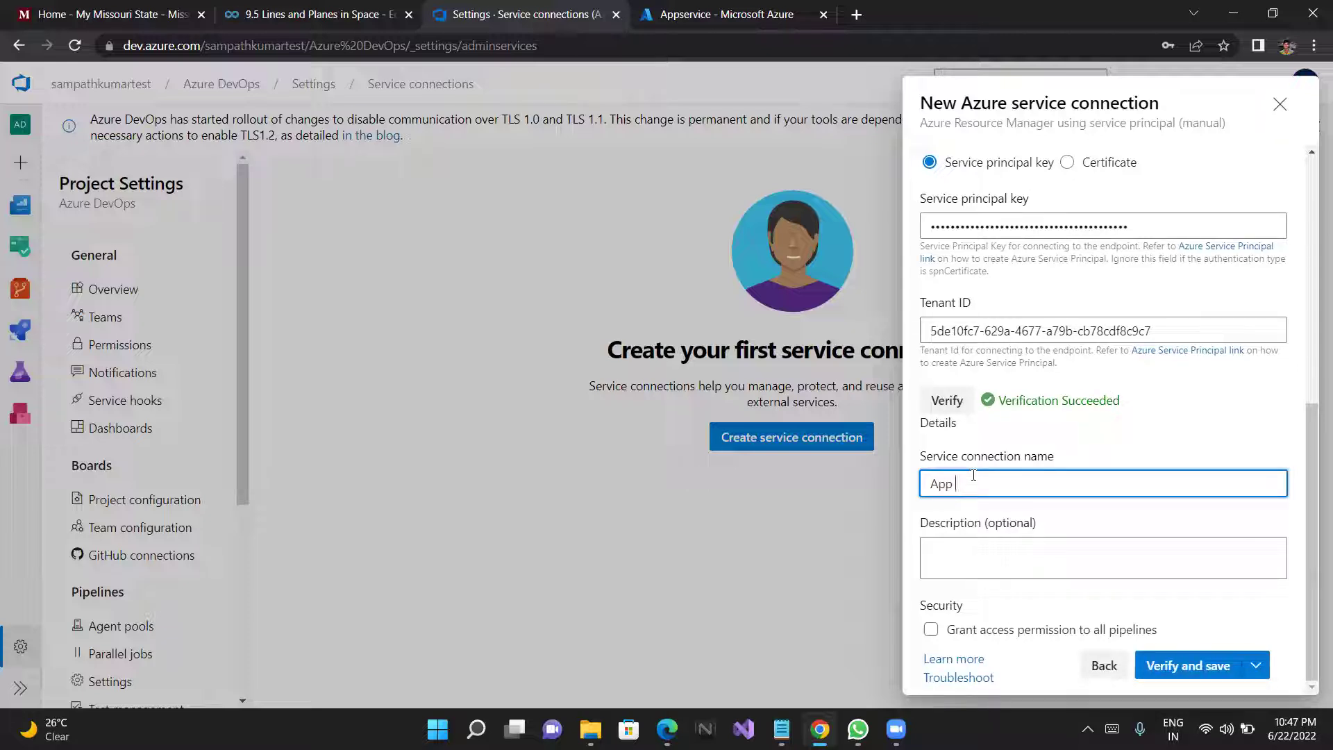
scroll(974, 475, up, 6)
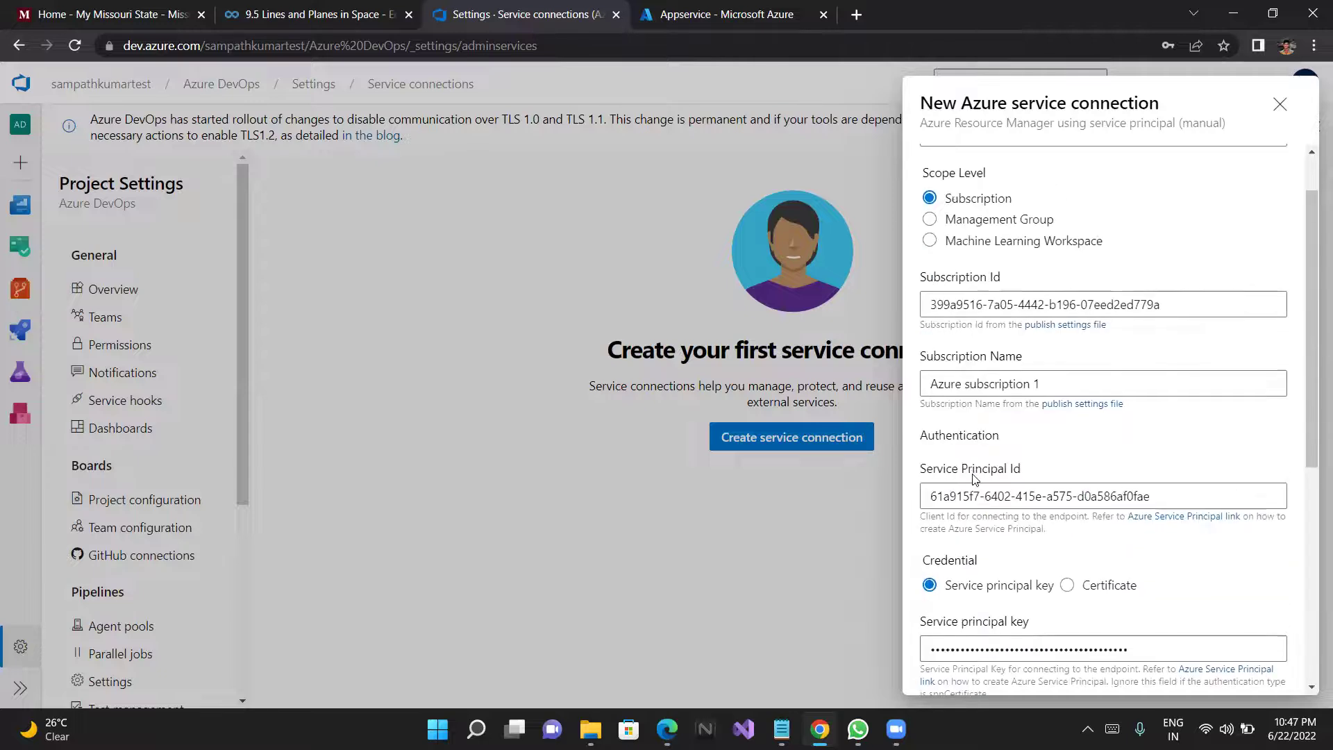
scroll(974, 479, down, 3)
scroll(973, 480, down, 2)
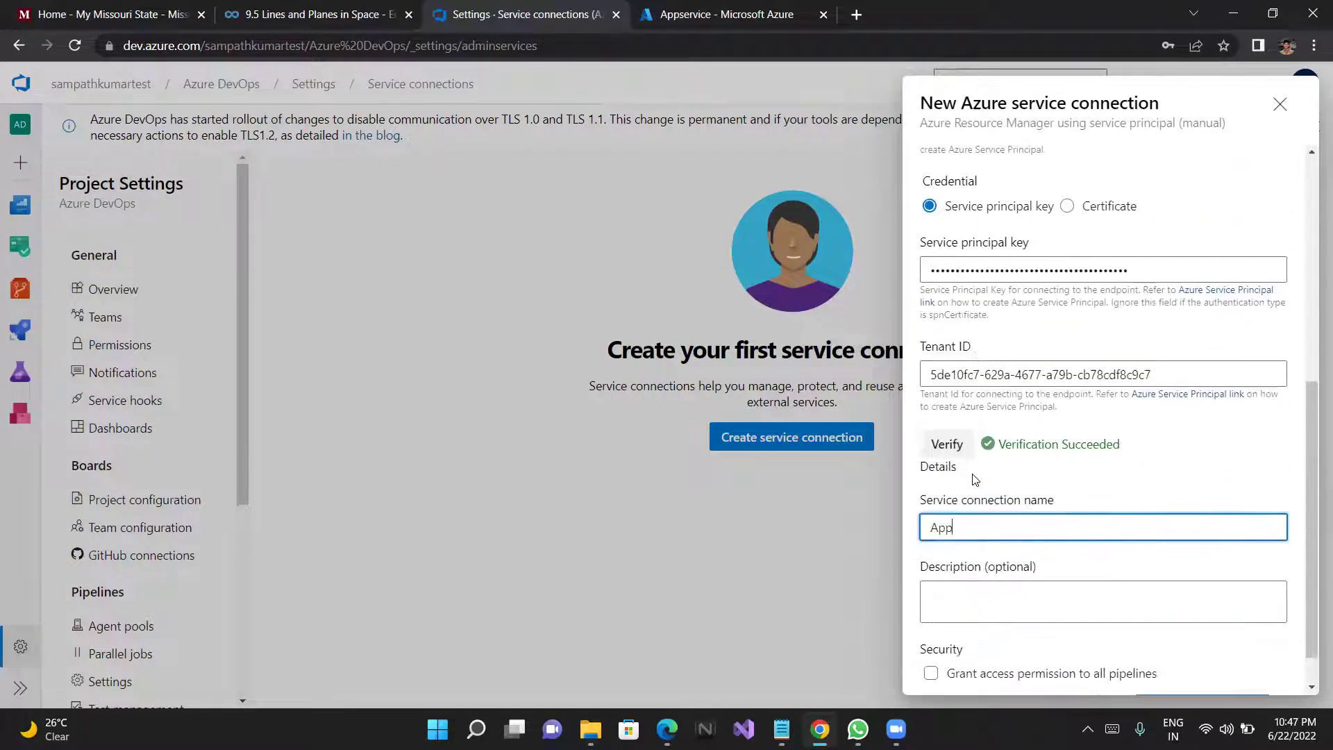
text(service)
scroll(986, 539, down, 1)
click(987, 539)
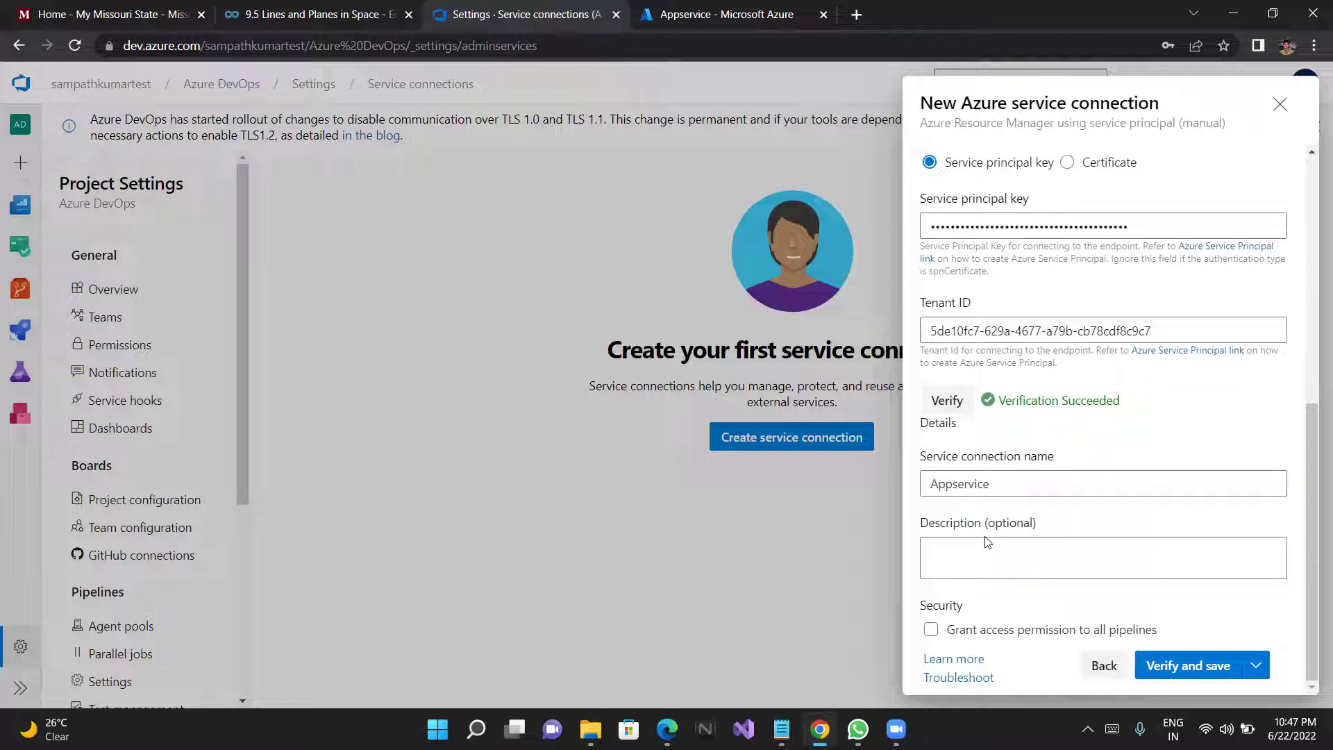
Step: Rename the connection to Dev and grant access permission to all pipelines
double_click(1003, 482)
text(Dev)
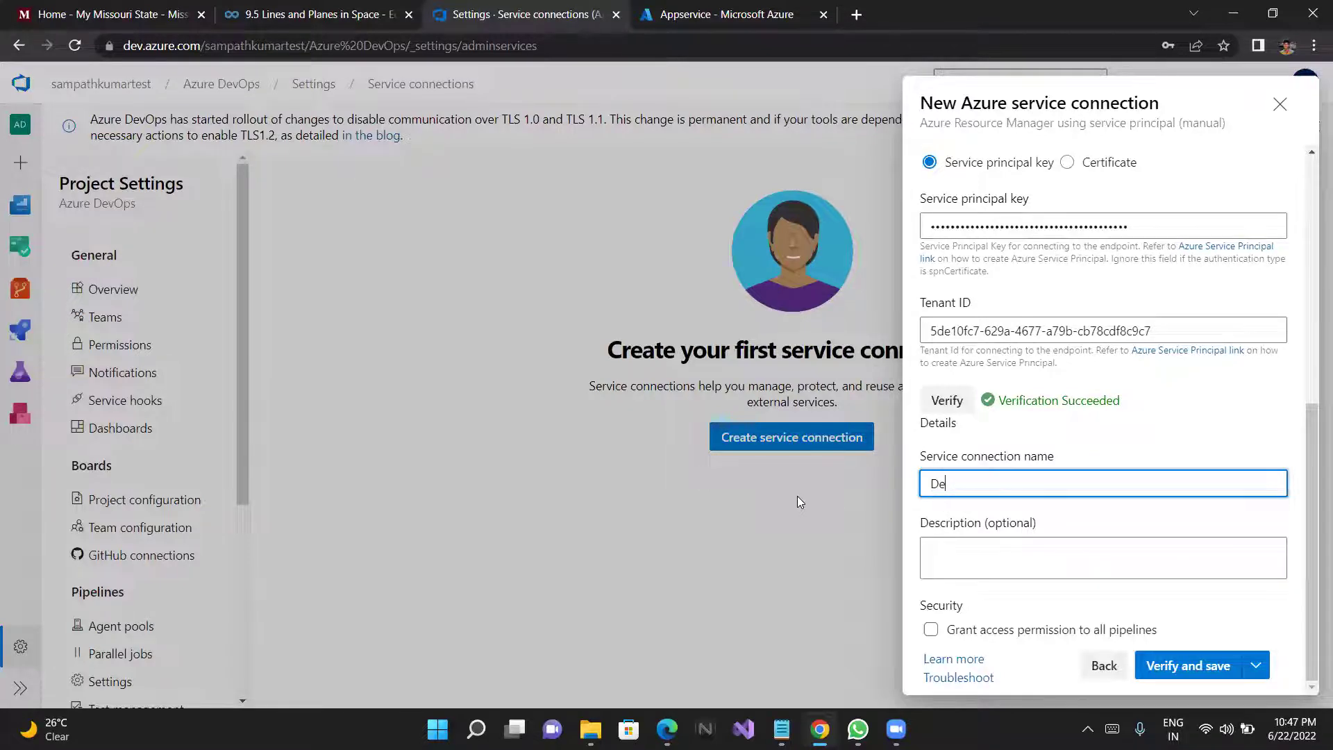
click(934, 586)
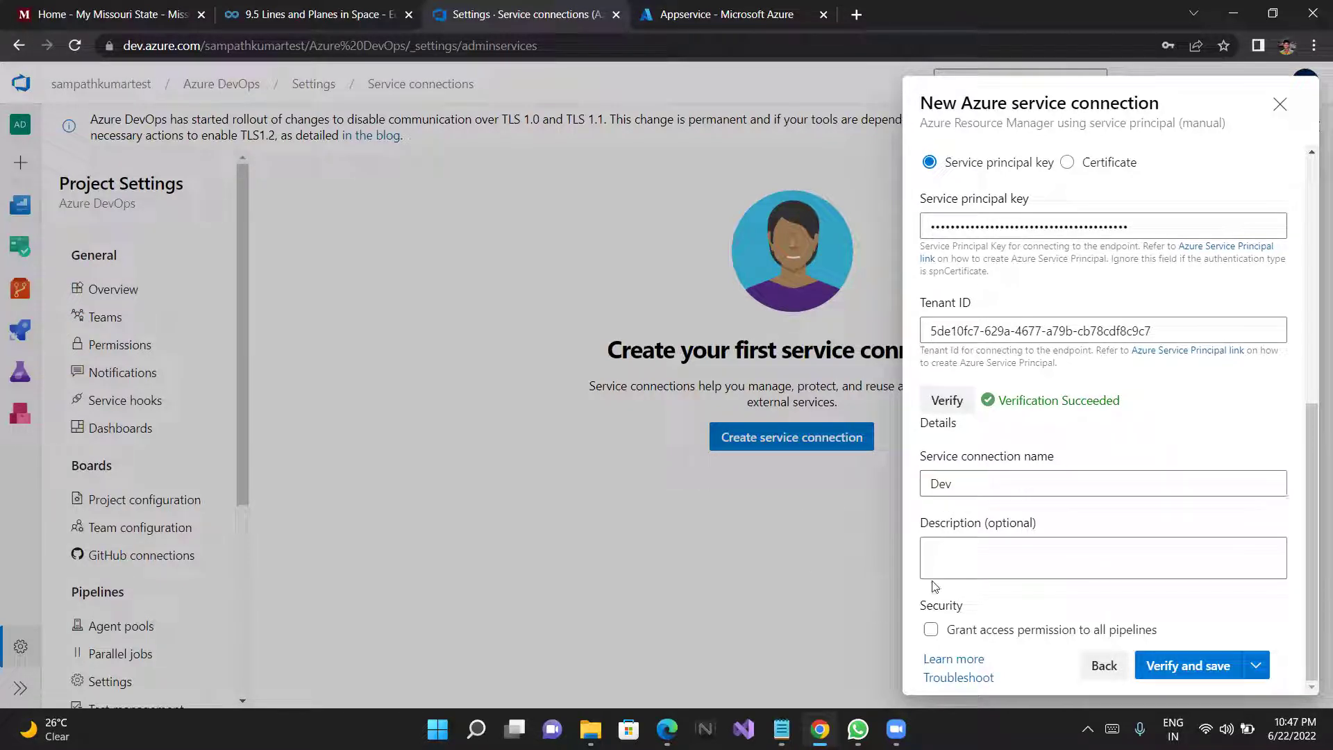
click(931, 632)
Step: Verify and save the Dev connection, decline Chrome's password saving, and go to Repos
click(1195, 666)
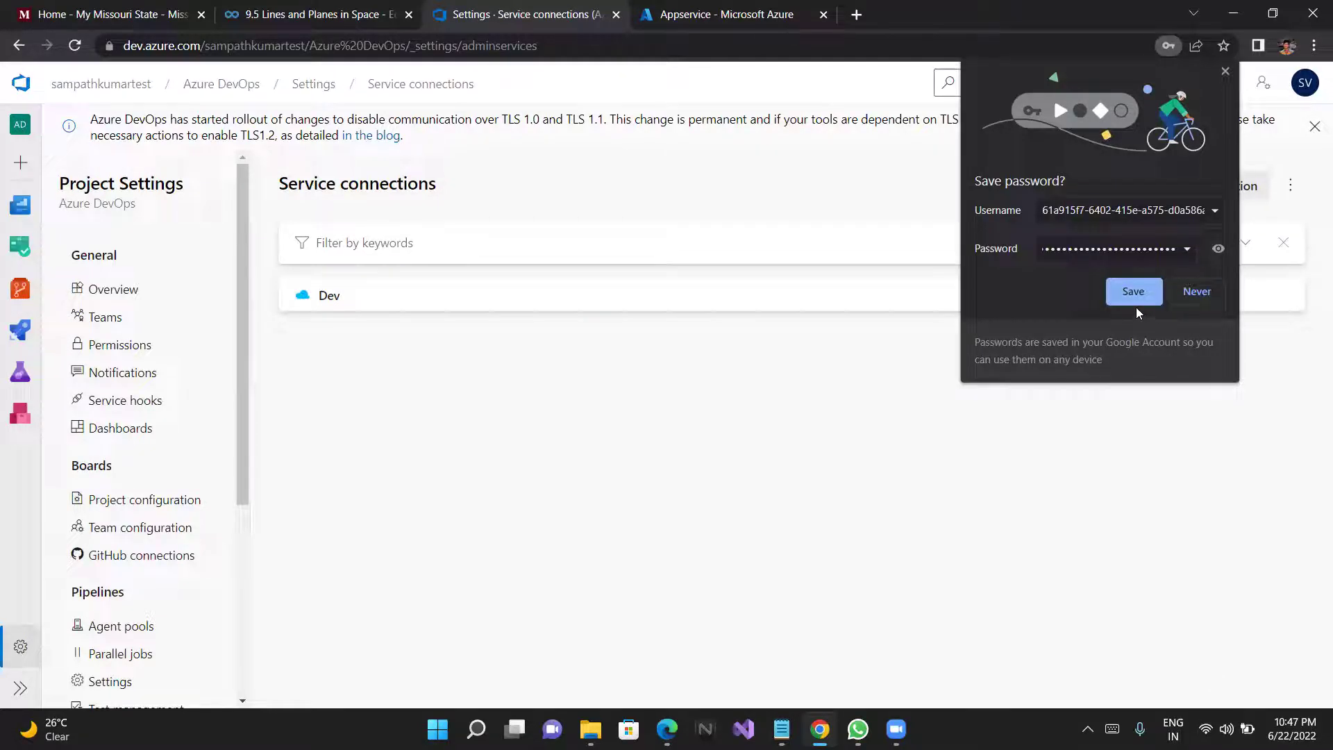
click(1185, 299)
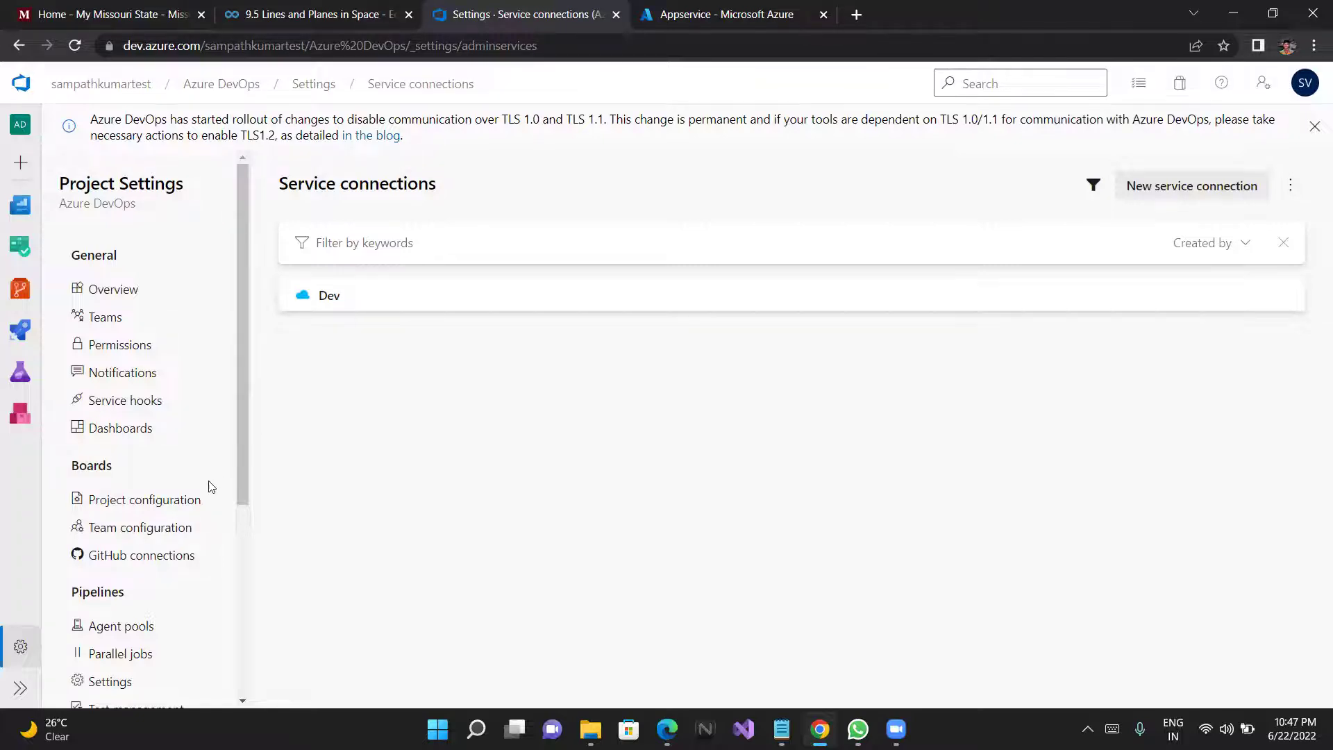
click(18, 311)
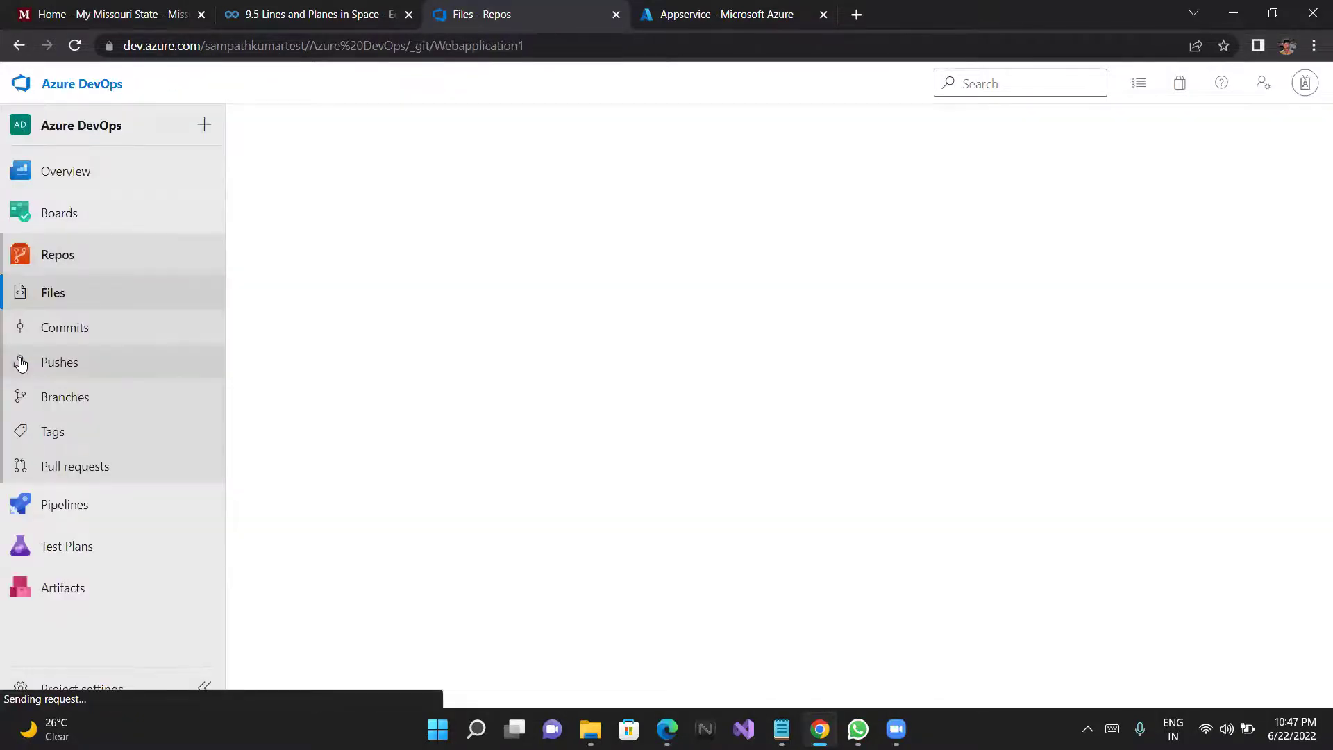
Step: Open the New release pipeline from Pipelines > Releases for editing
click(39, 494)
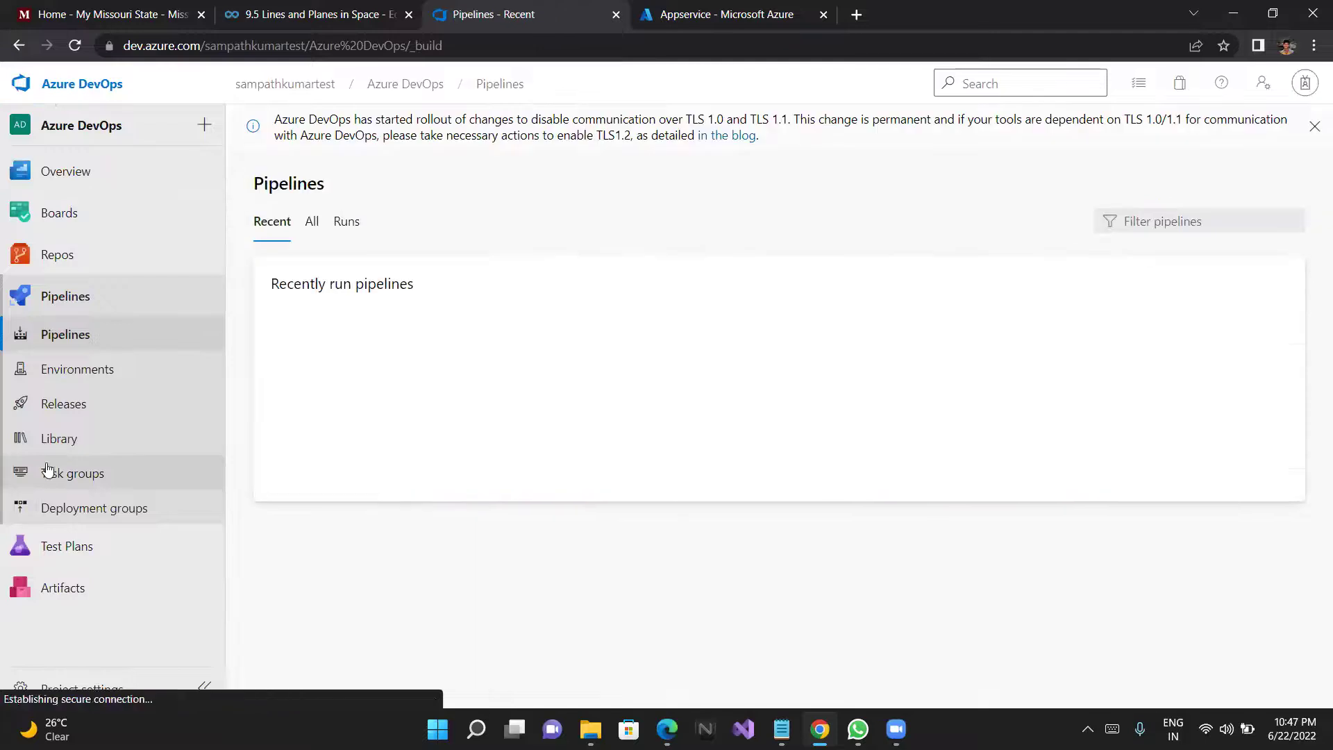
click(50, 409)
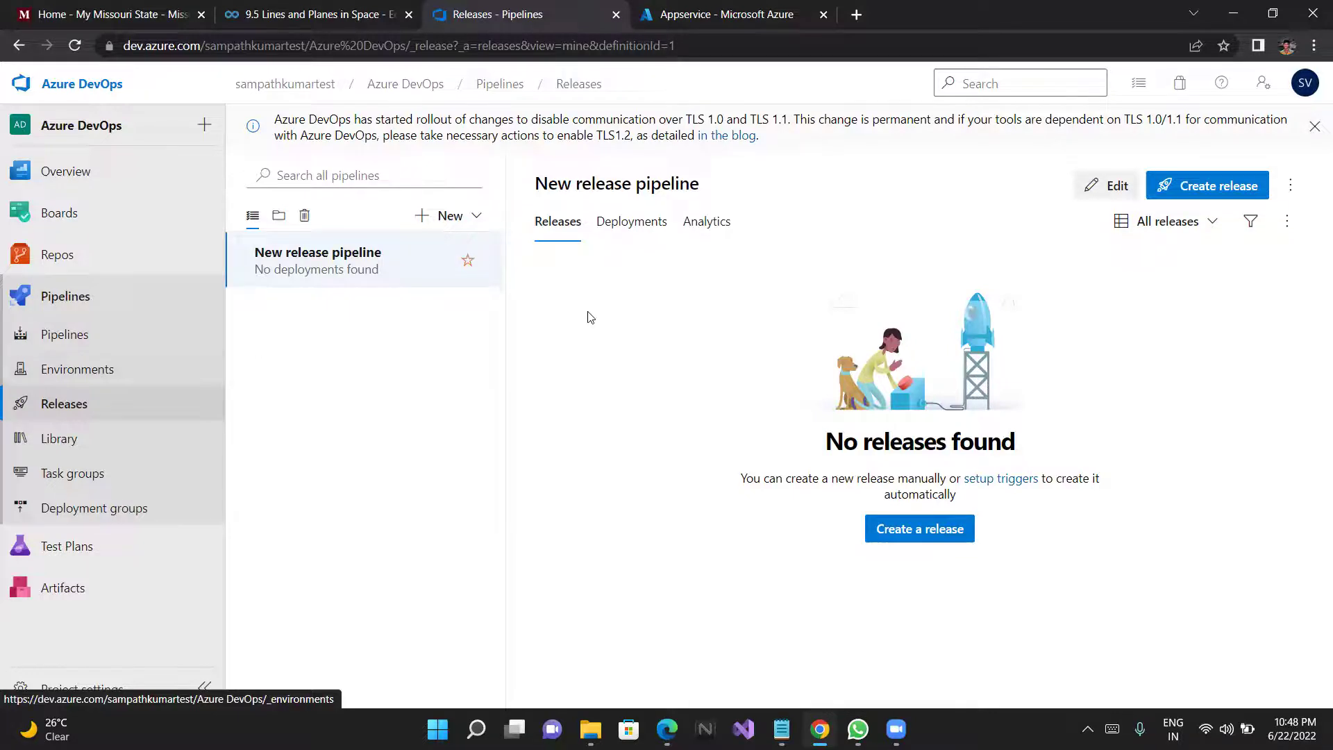
click(1111, 182)
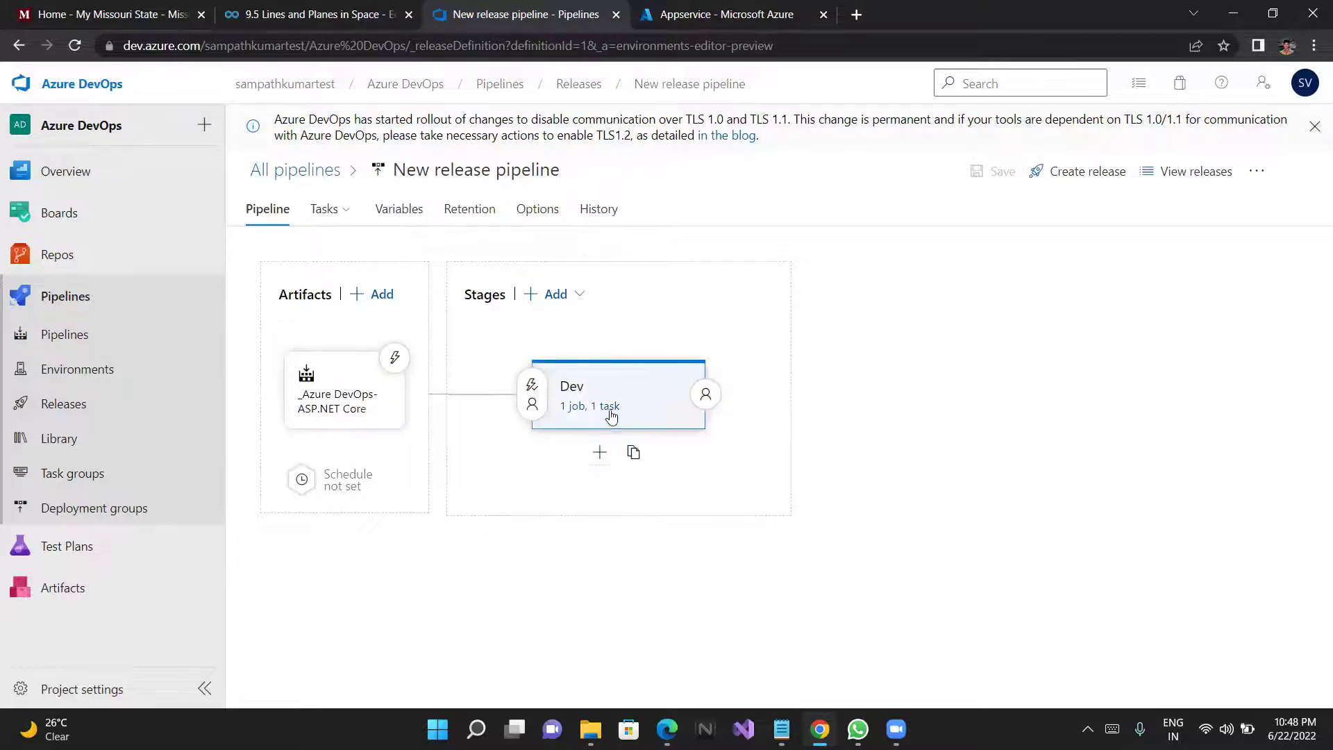
Step: Re-enable the disabled Azure App Service deploy task in the Dev stage
click(585, 409)
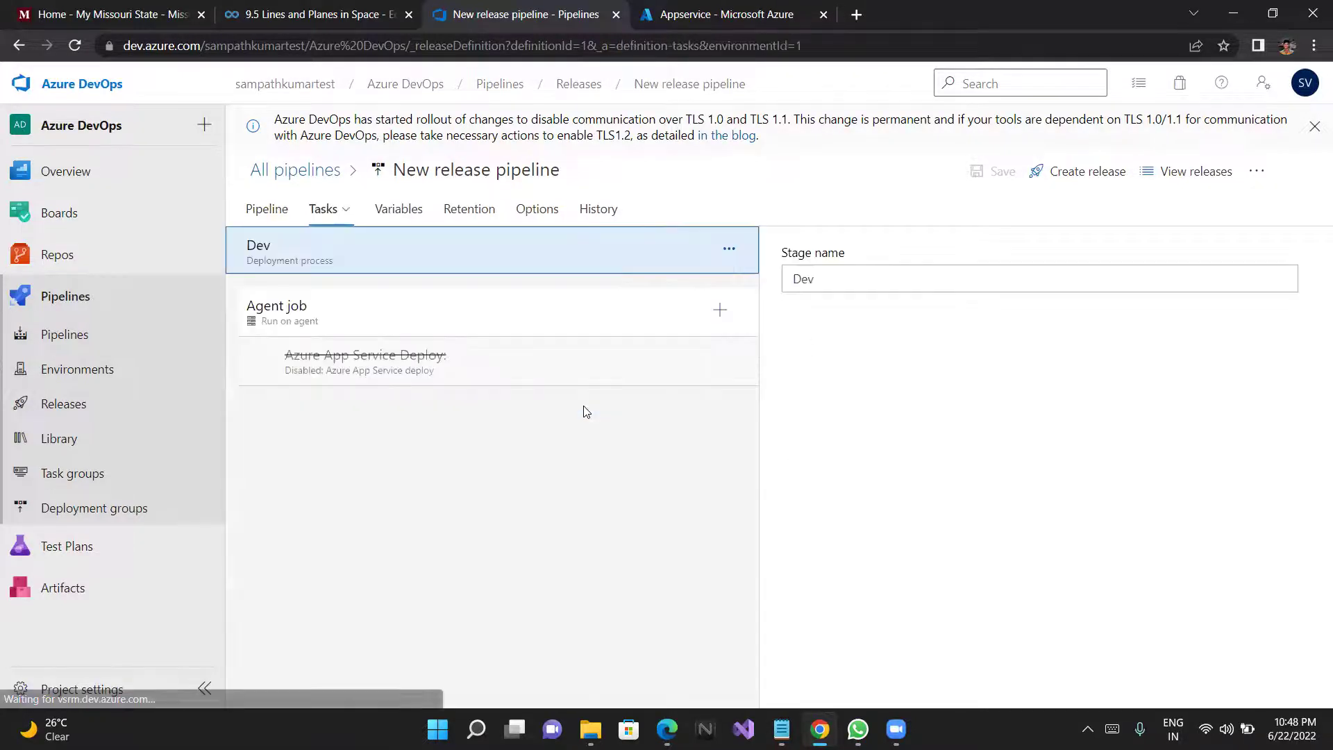
click(543, 375)
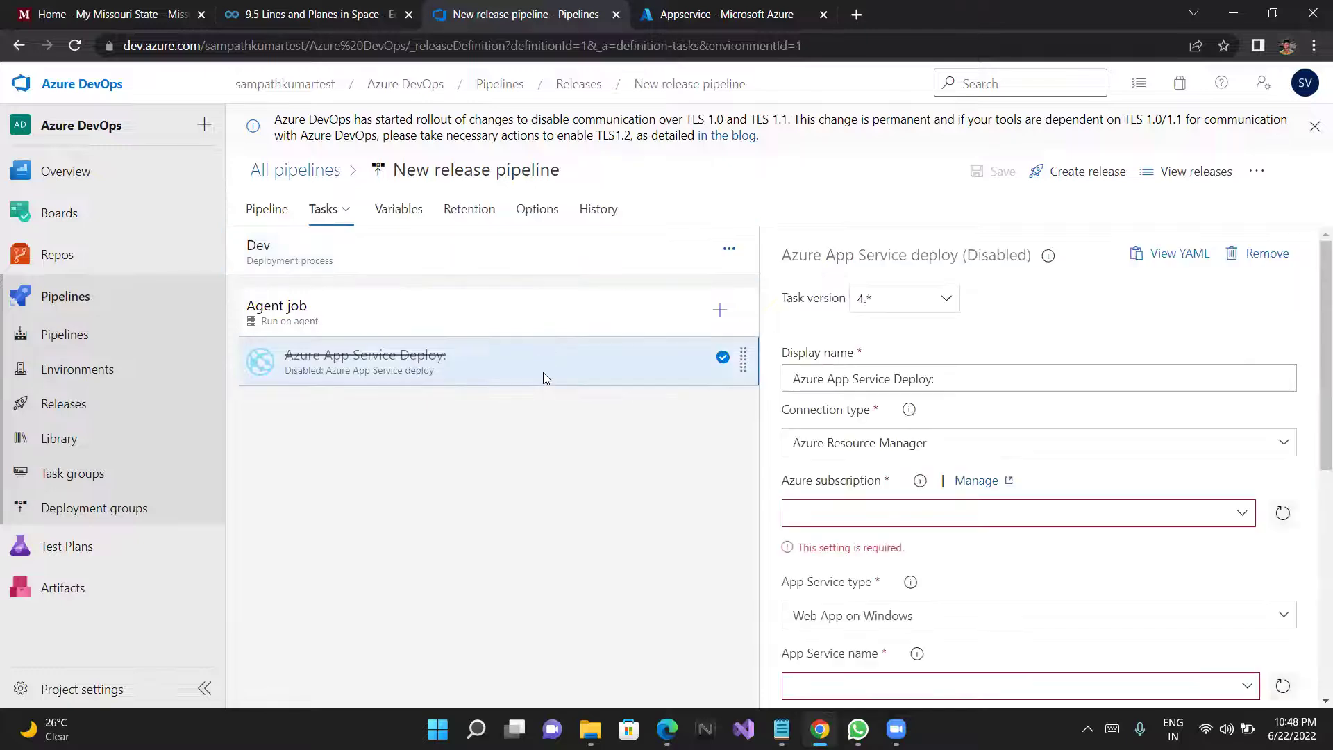
right_click(543, 373)
click(515, 412)
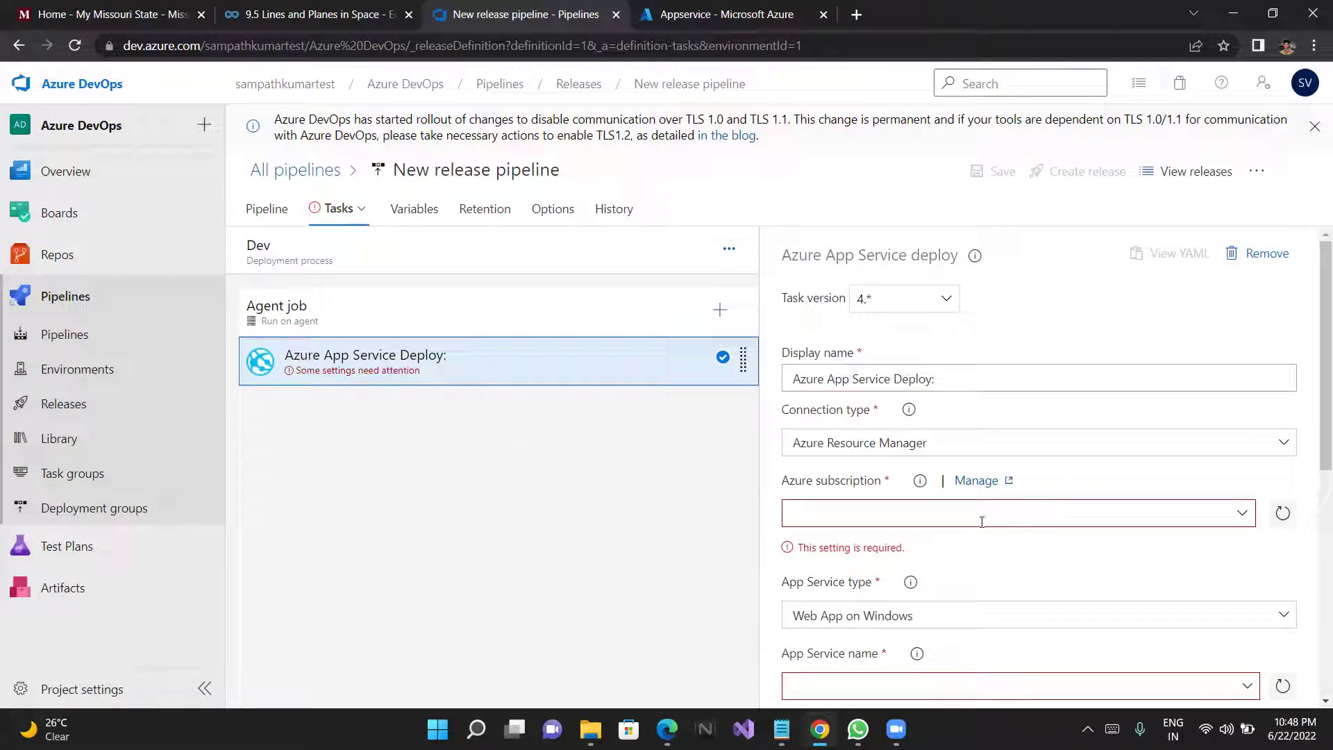
click(699, 446)
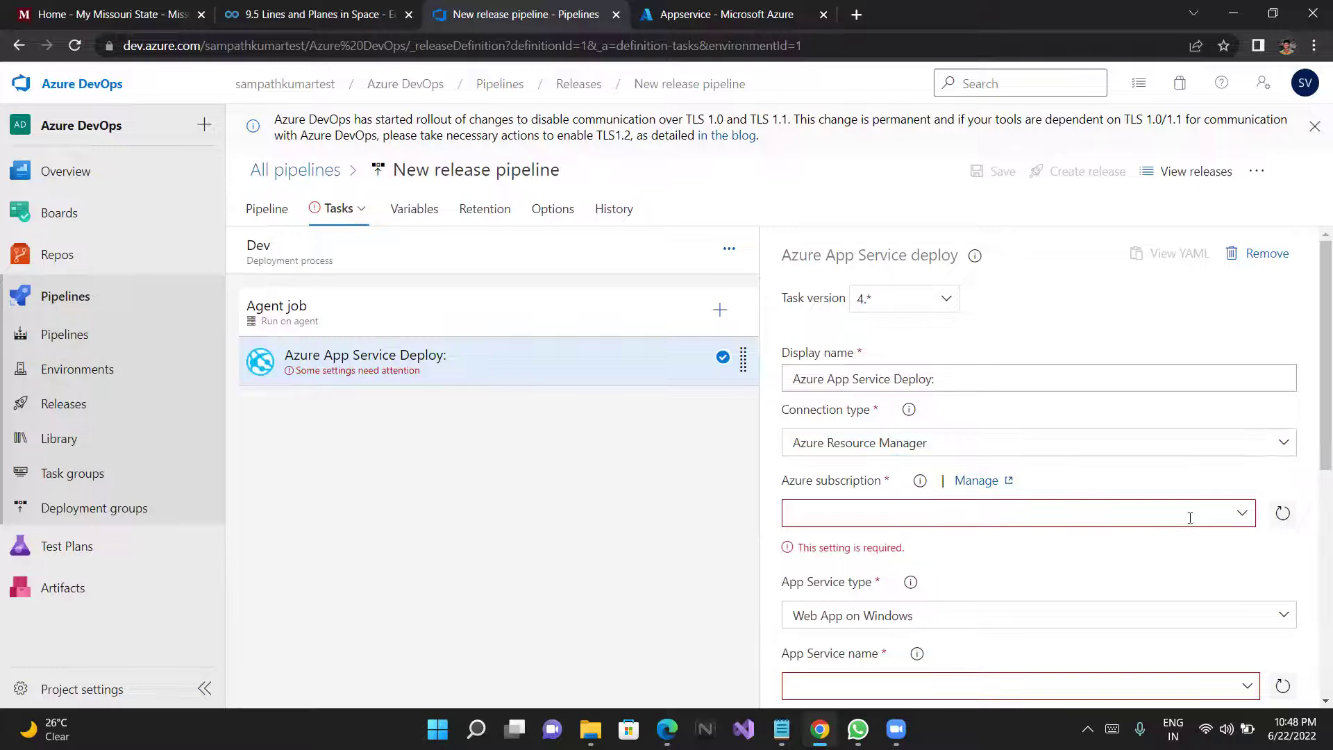
Step: Set the deploy task's subscription to Dev and app service to AzureAppservicedemo1
click(1242, 517)
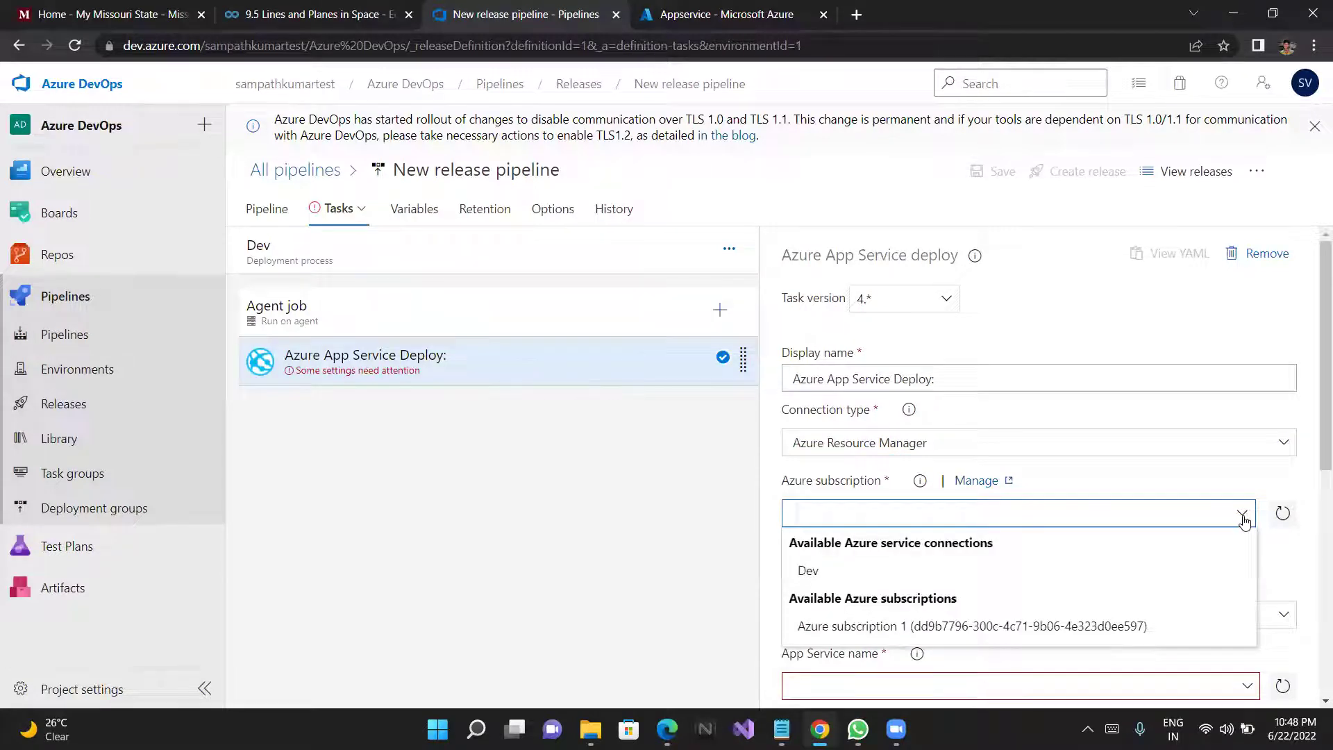
click(909, 572)
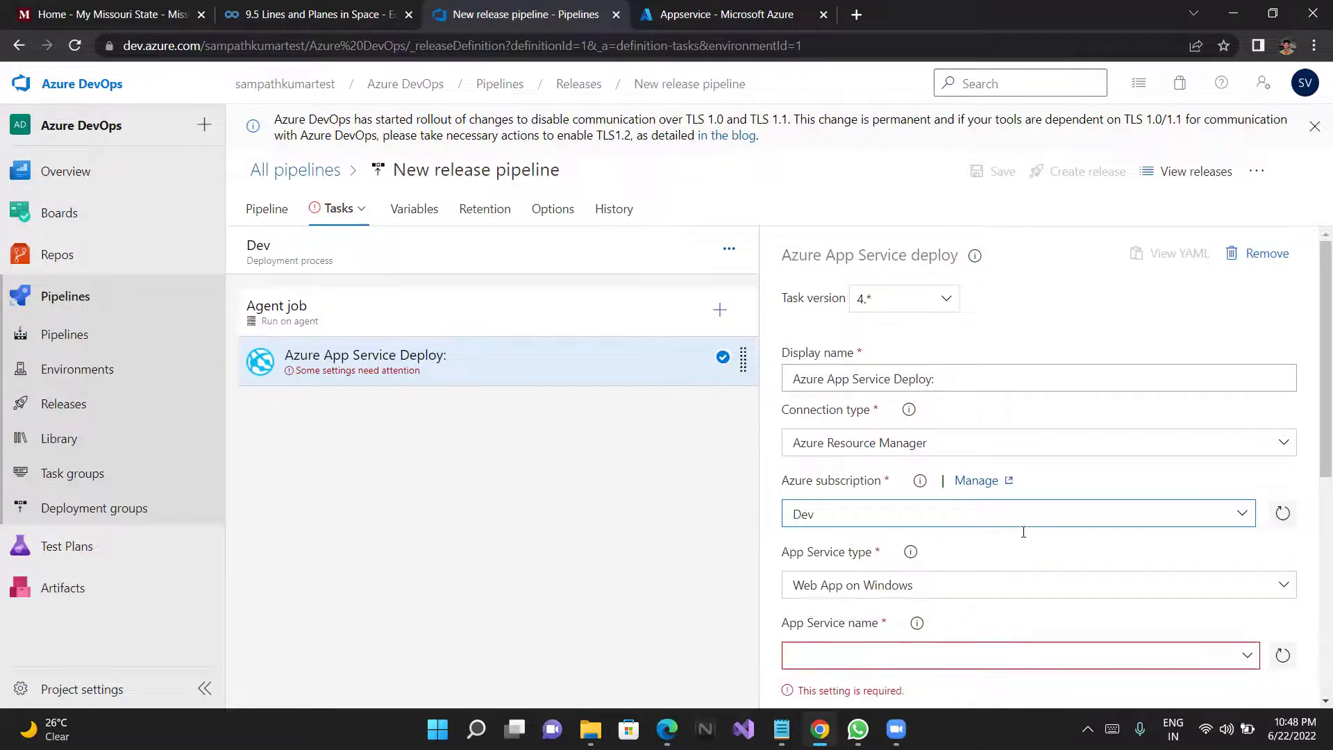
scroll(1042, 531, down, 3)
click(1183, 456)
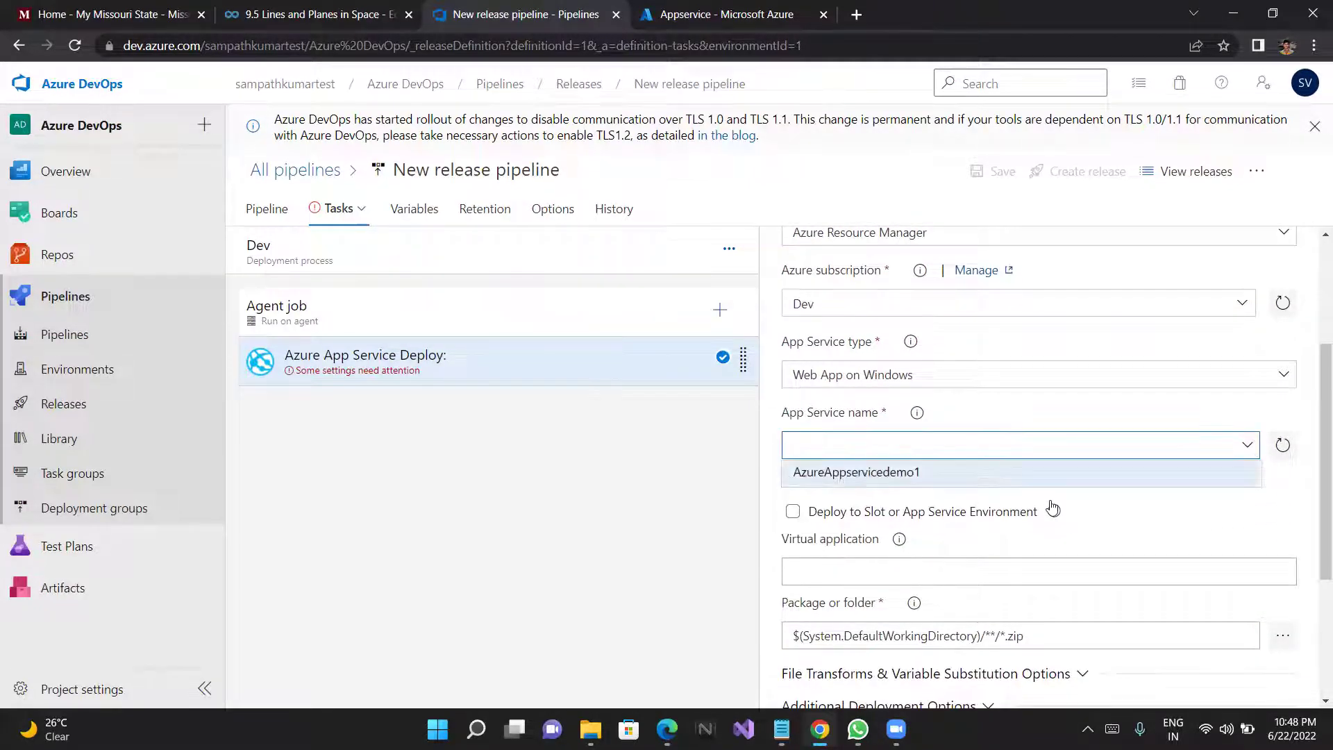
click(995, 479)
scroll(1080, 464, down, 2)
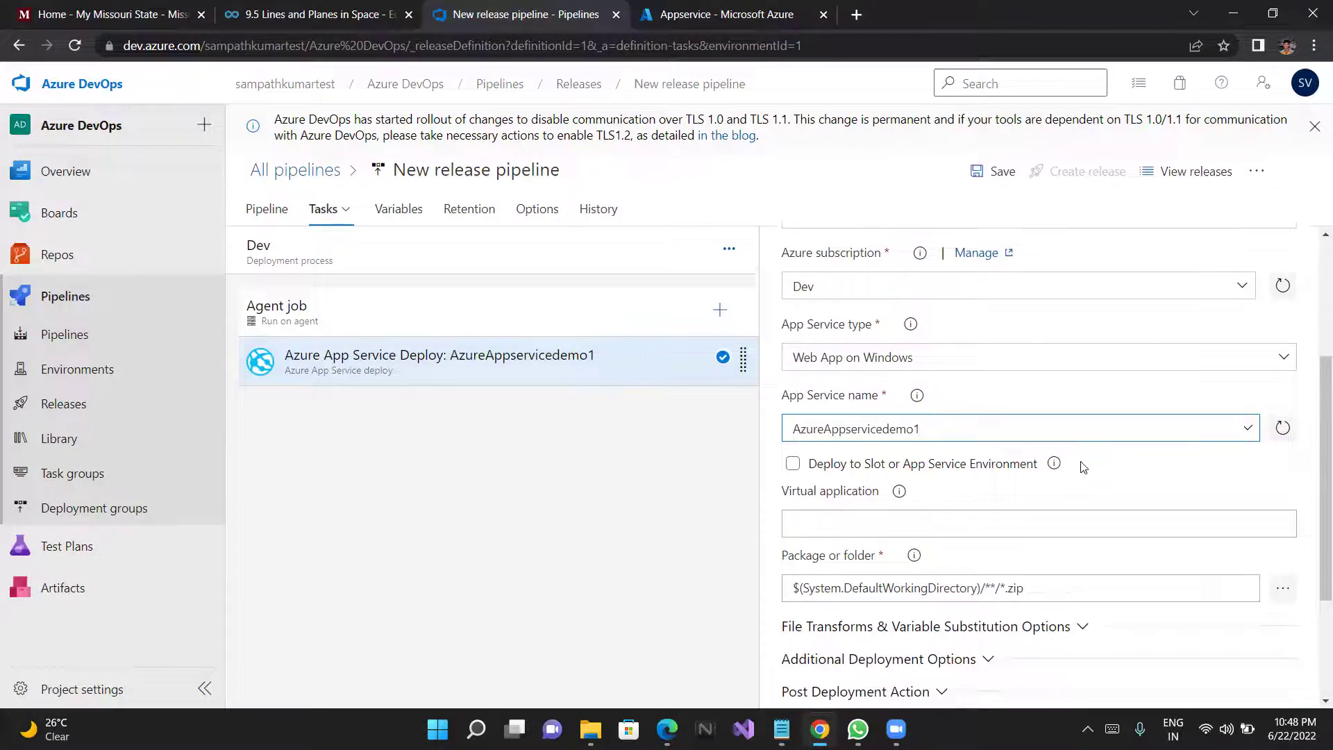
scroll(1070, 456, down, 2)
scroll(1070, 460, up, 1)
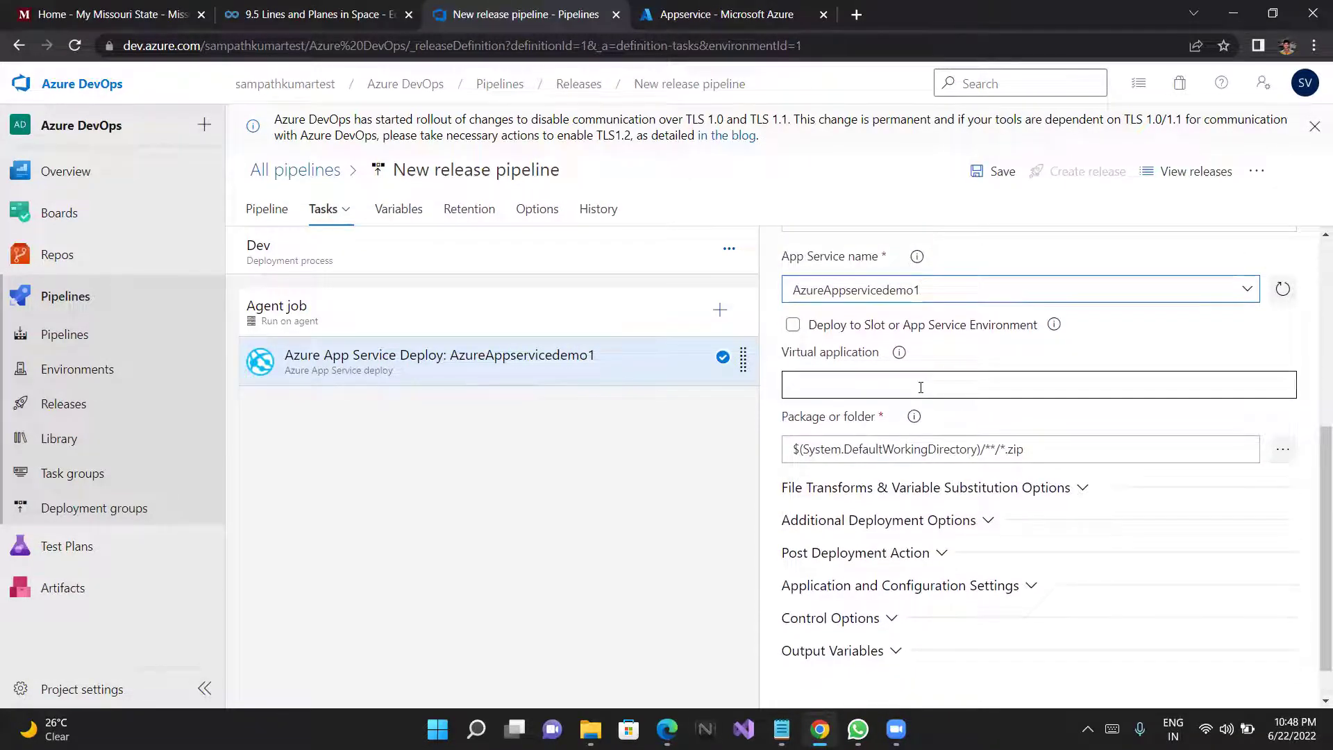
scroll(921, 387, up, 2)
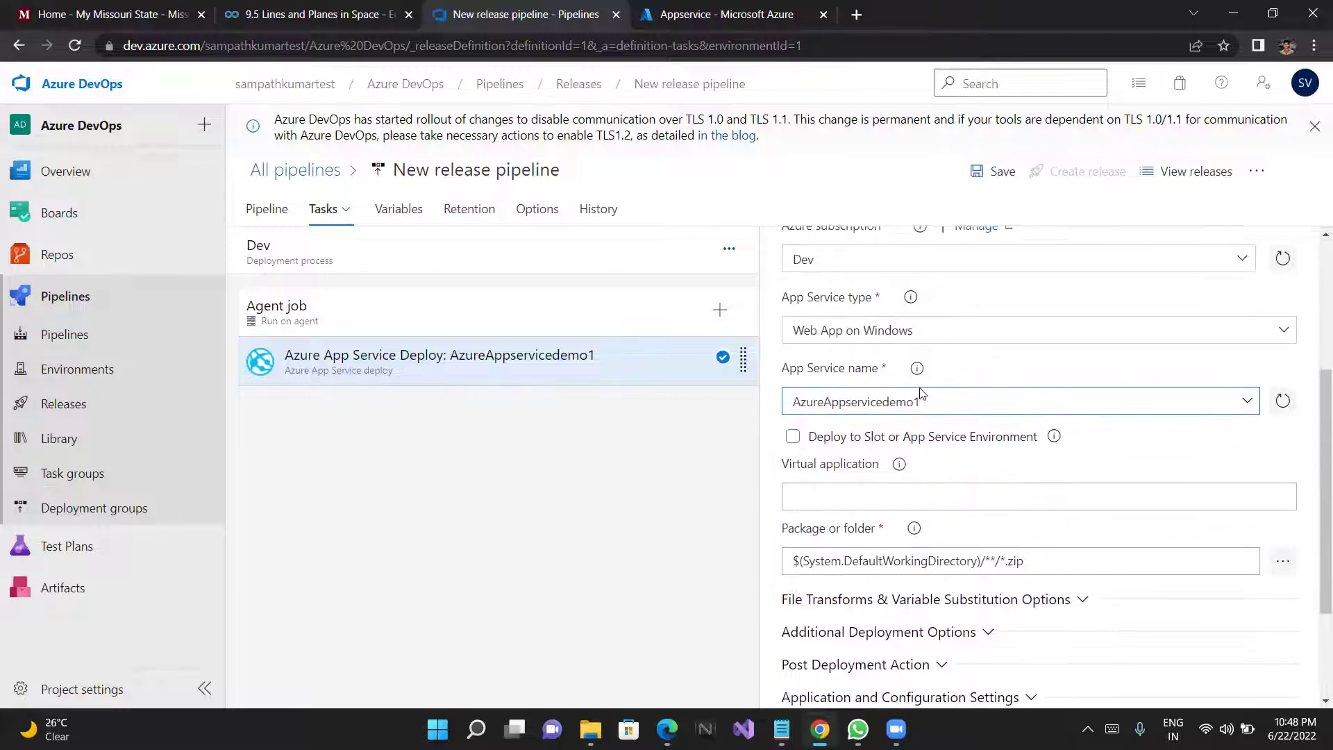
scroll(863, 468, down, 2)
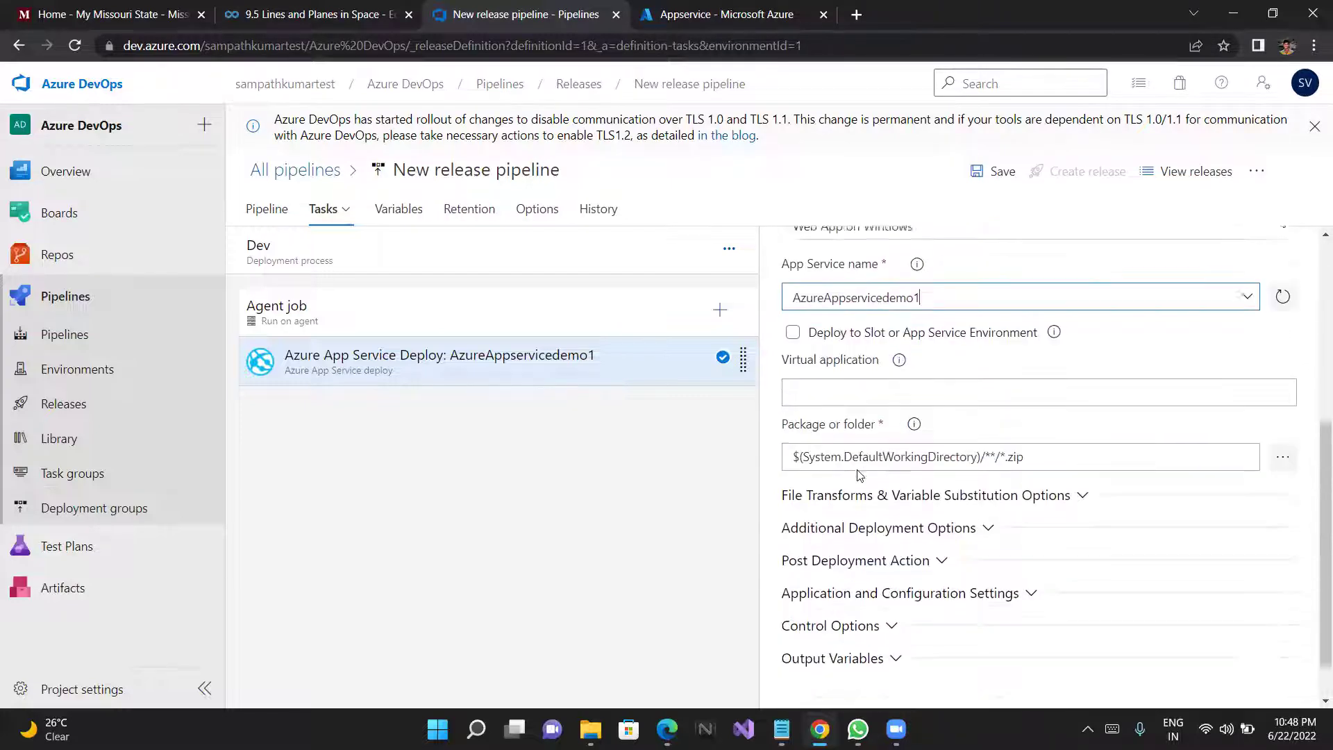
click(1278, 449)
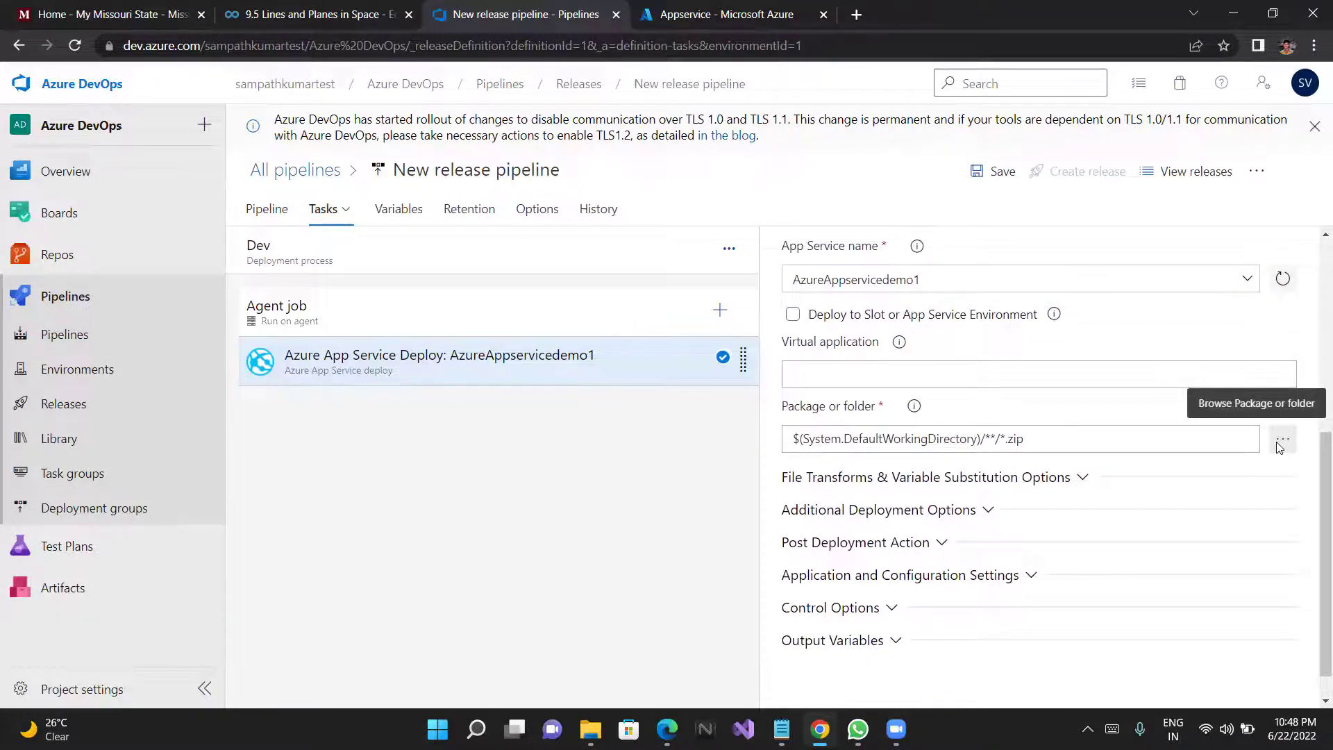
click(1277, 442)
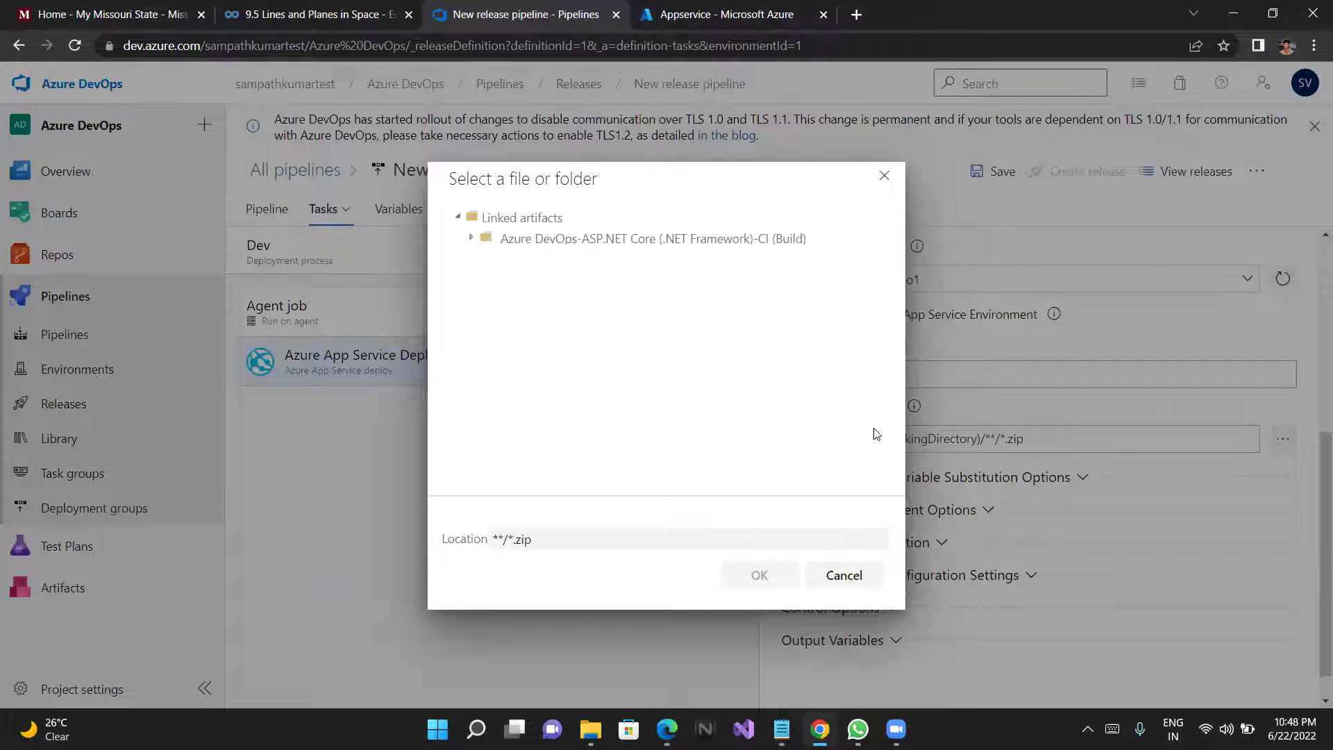
Step: Point the deploy task's package to WebApp.zip in the build's drop folder
click(550, 247)
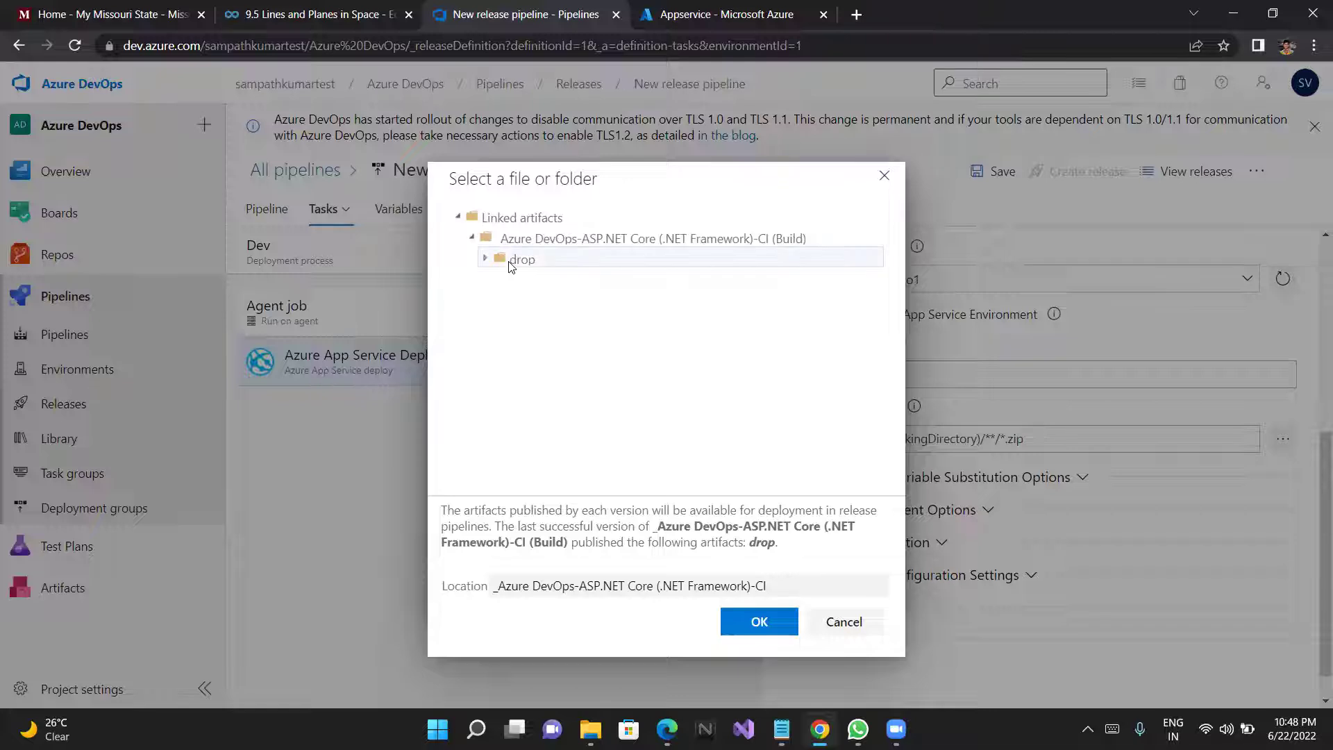
click(511, 263)
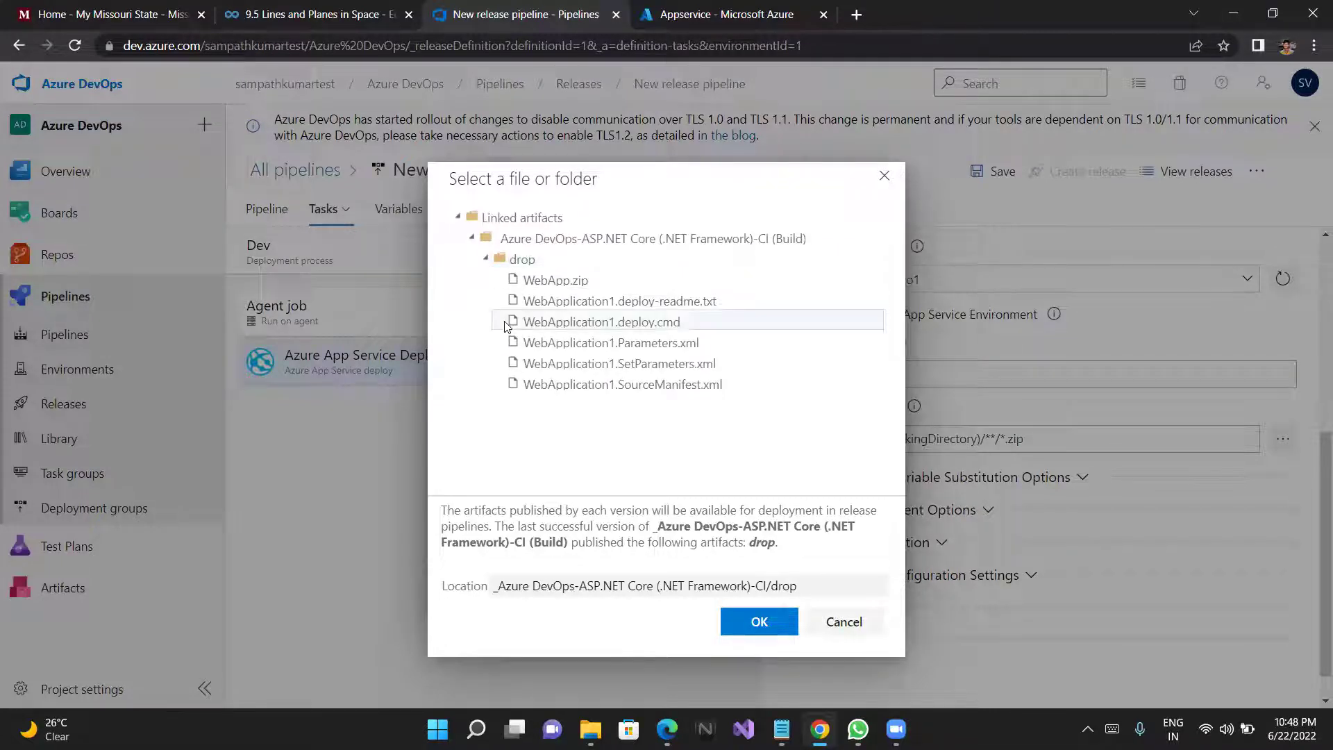
click(535, 281)
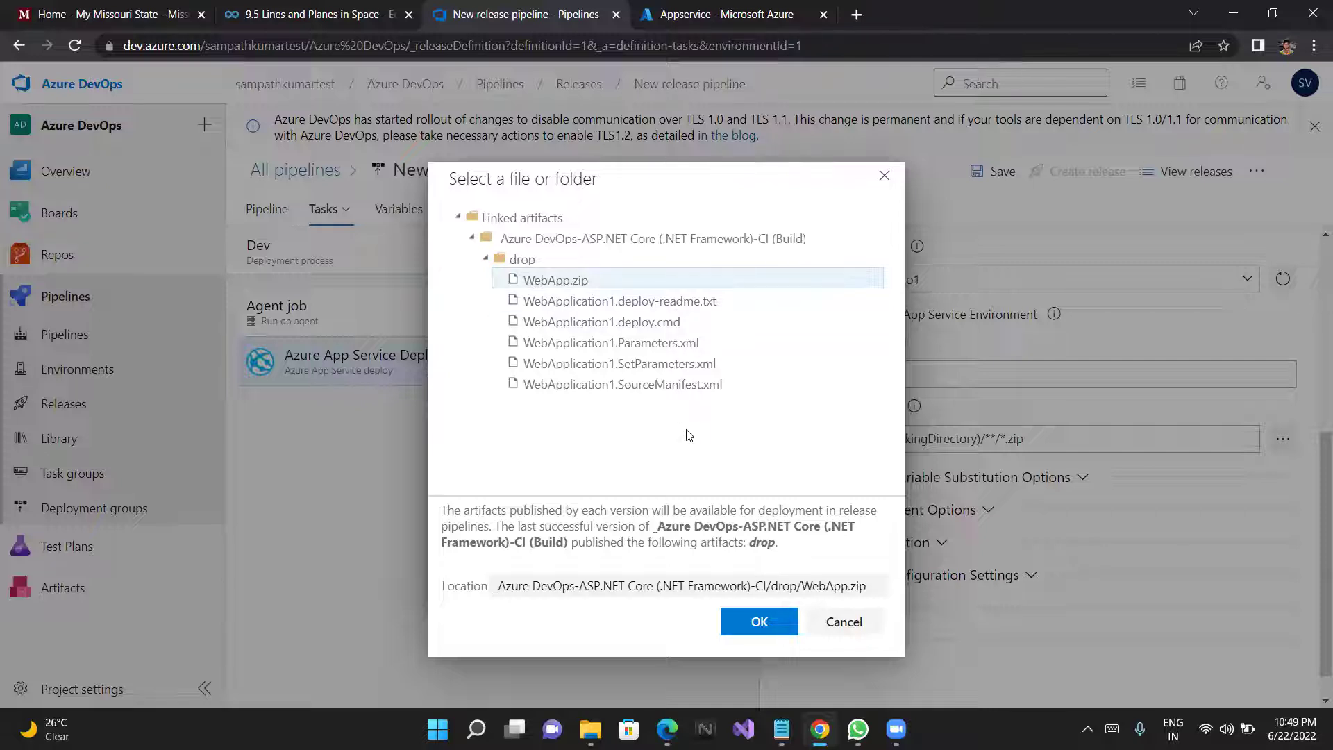
click(753, 623)
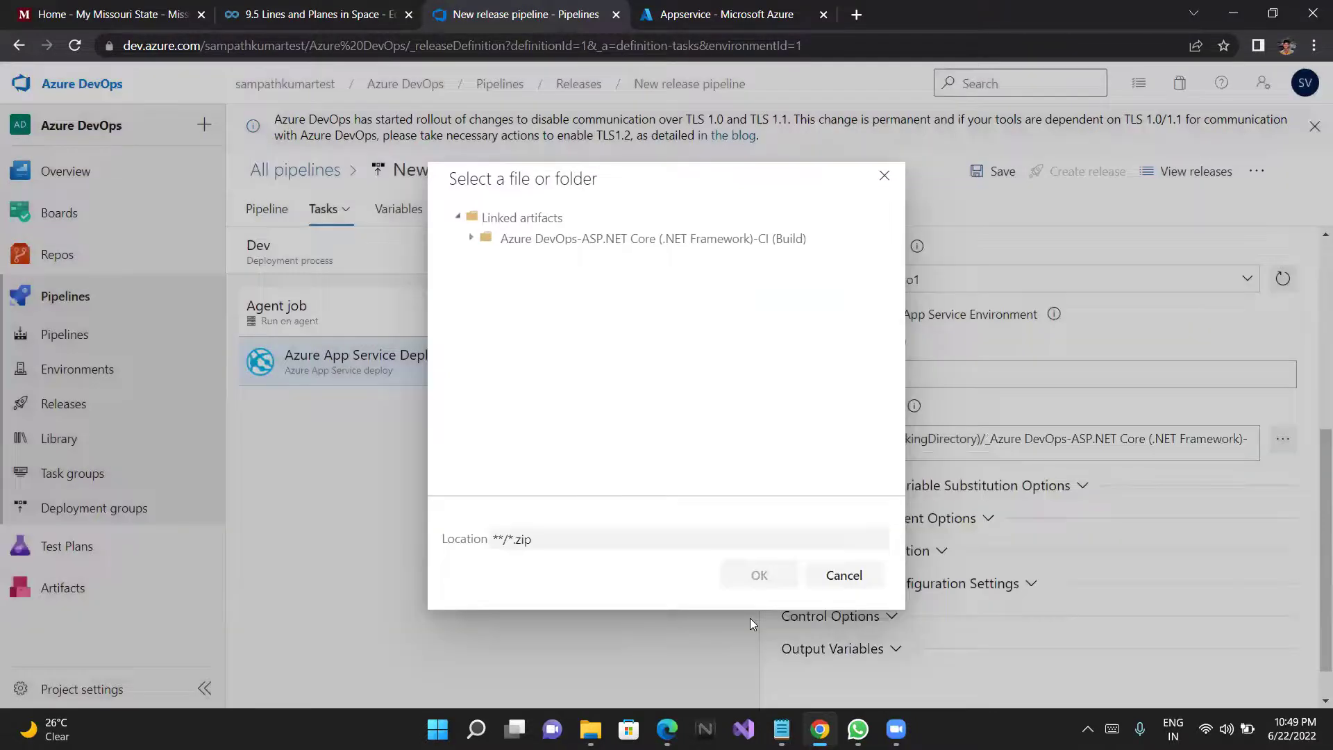
click(884, 175)
scroll(882, 382, down, 1)
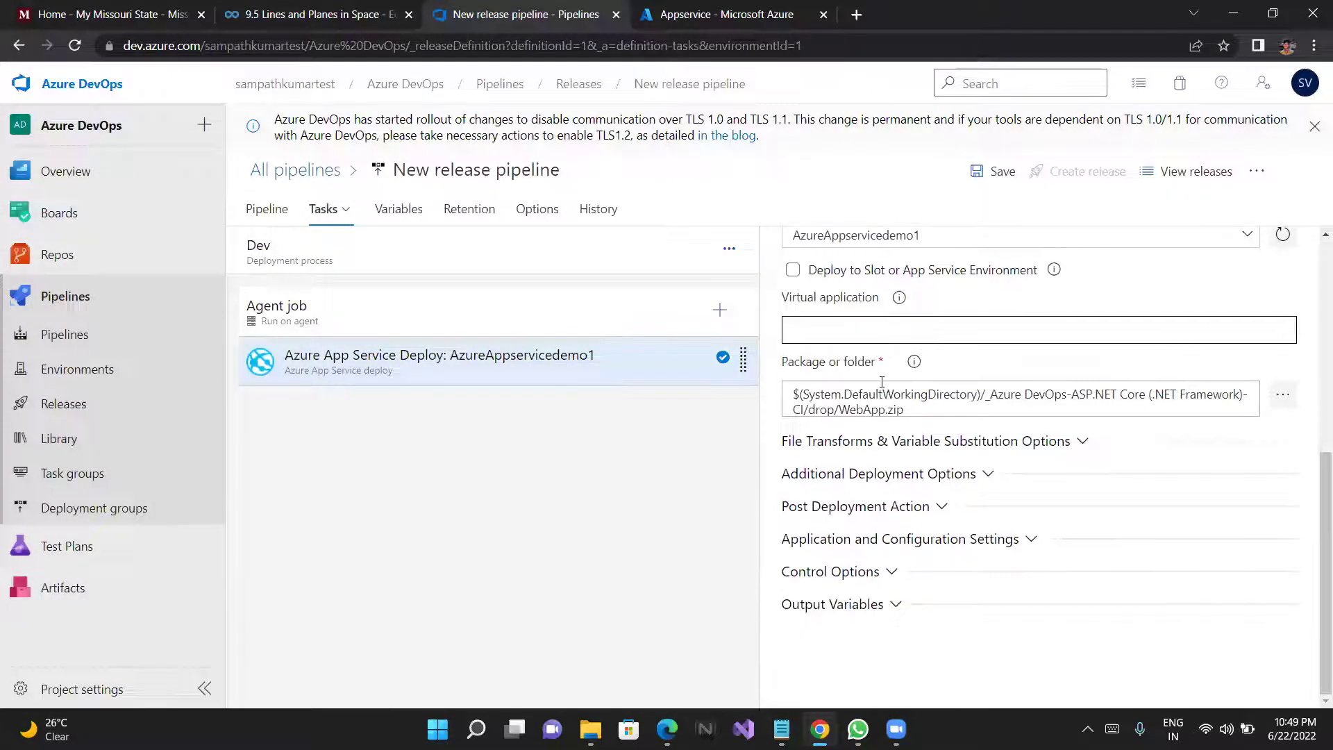
click(507, 509)
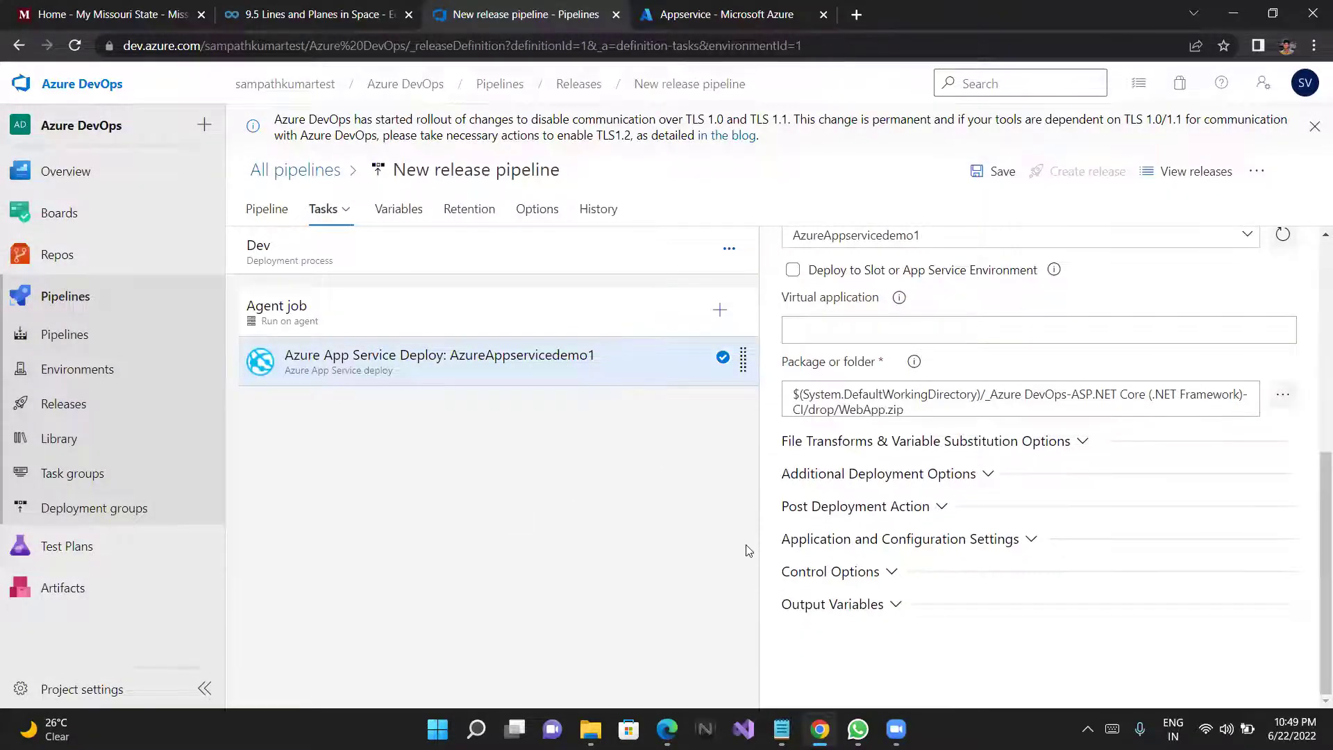
scroll(885, 482, up, 2)
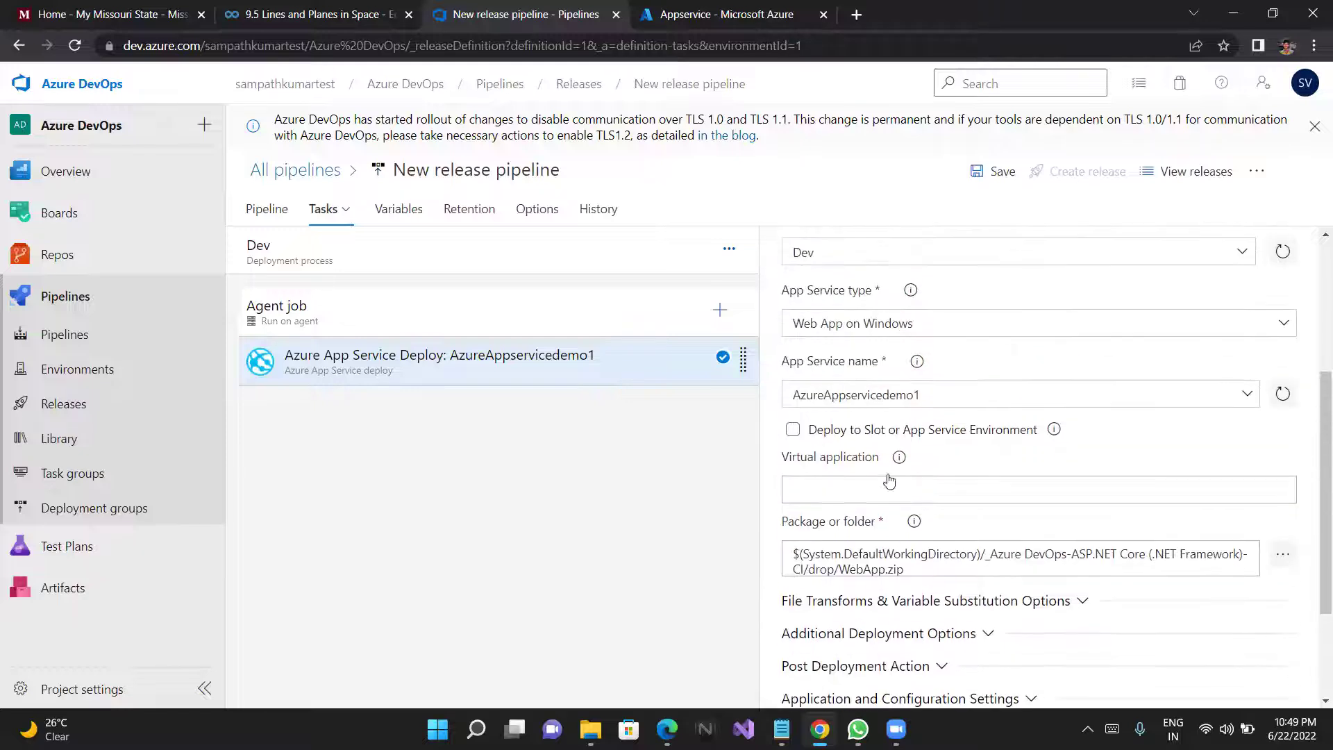
Step: Save the release pipeline without a comment
click(990, 182)
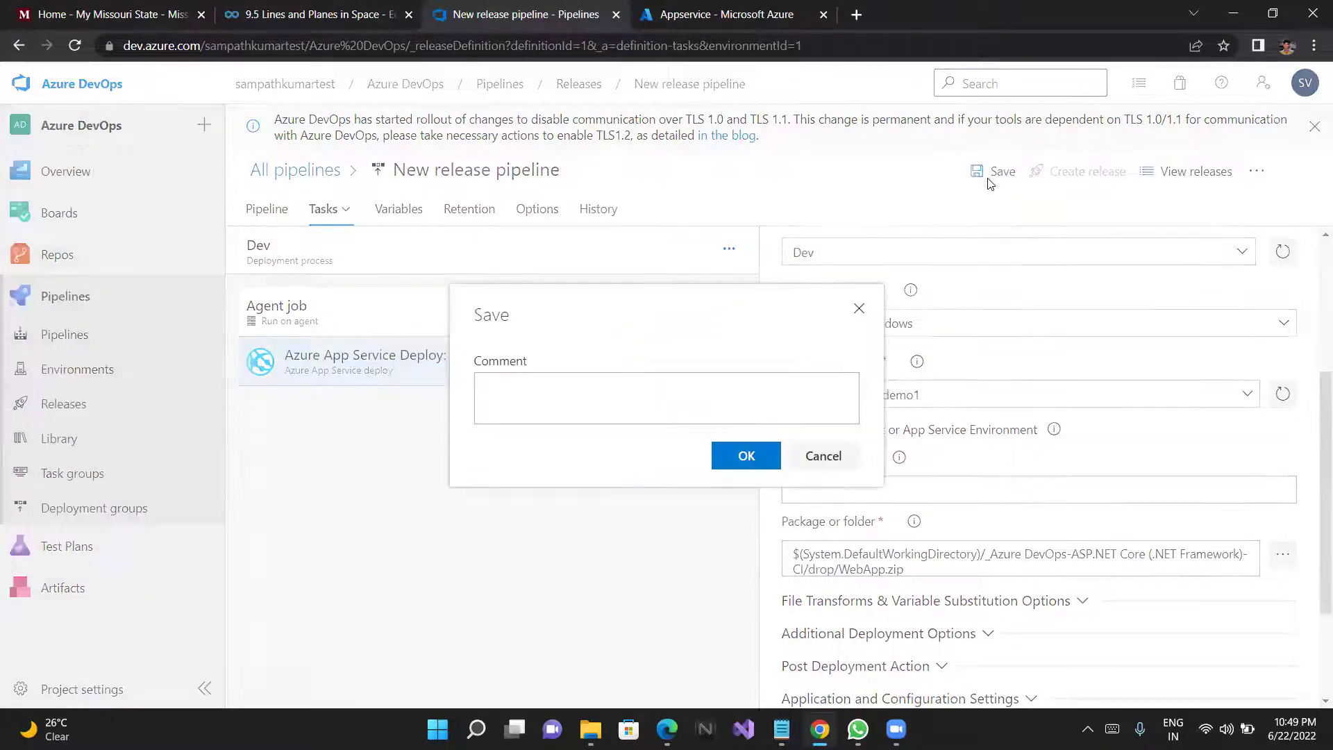
click(746, 455)
scroll(898, 517, down, 2)
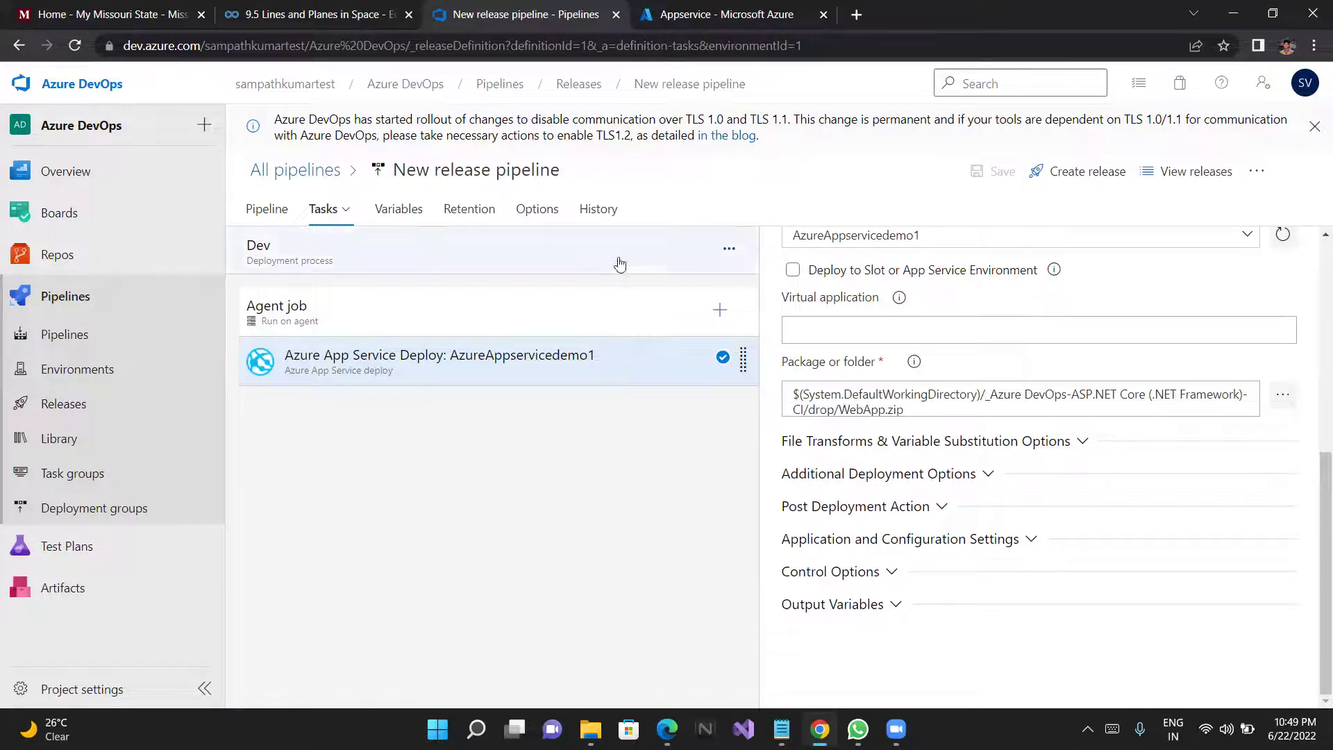
click(336, 213)
click(372, 170)
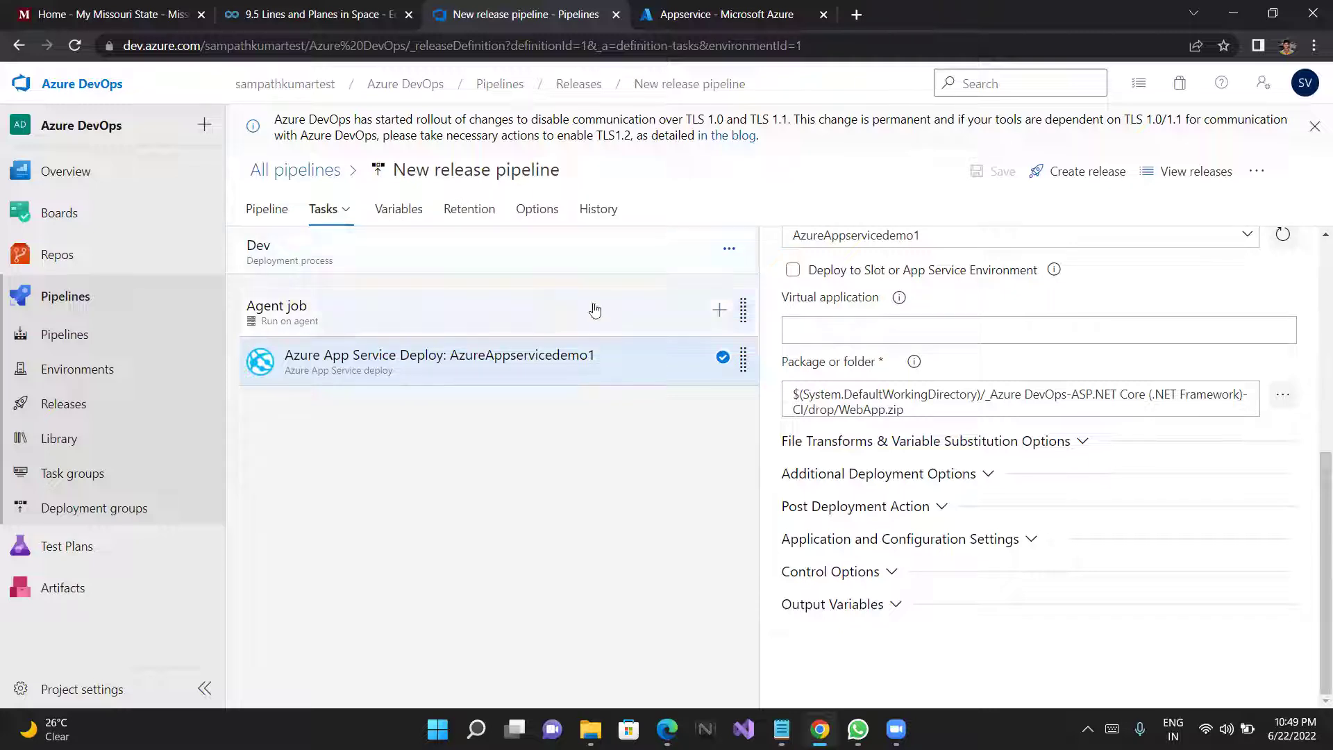
Step: Run the agent job on the Azure Pipelines pool with the windows-2022 specification
click(584, 335)
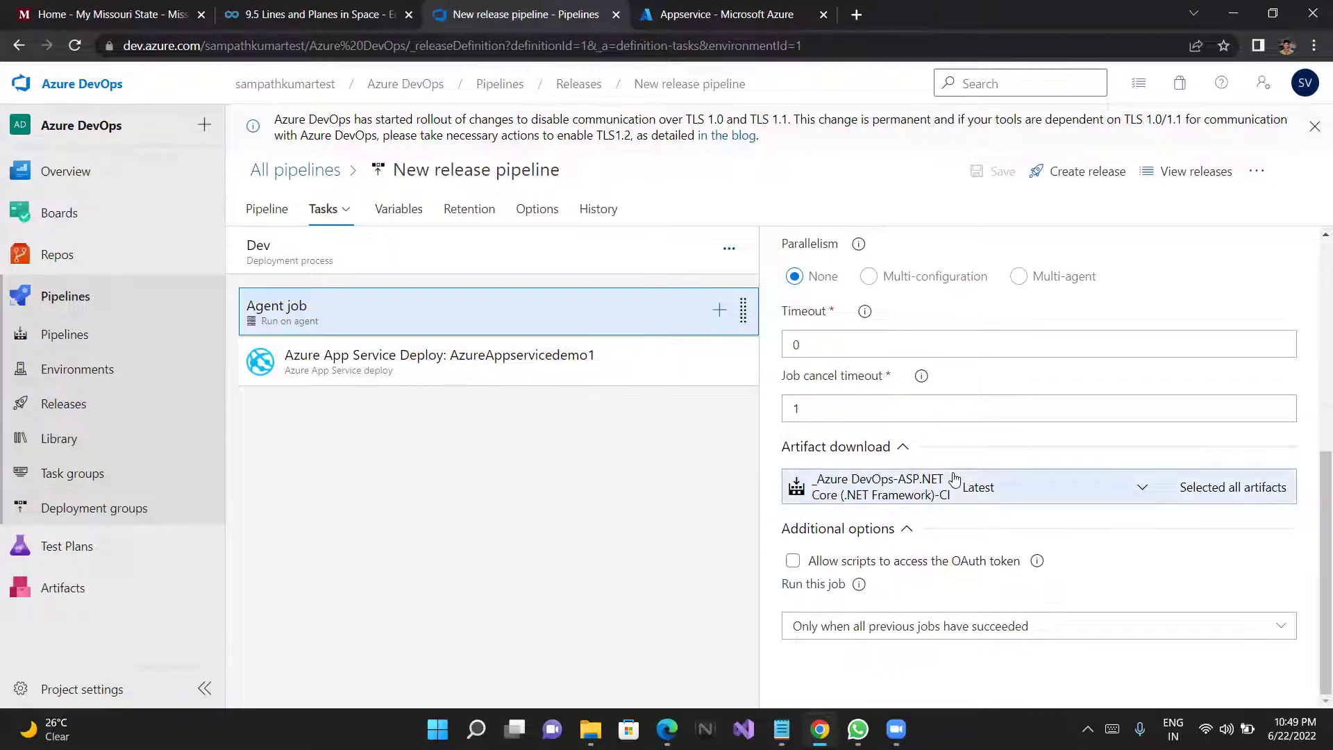
scroll(955, 479, up, 3)
scroll(955, 479, down, 3)
scroll(956, 479, up, 6)
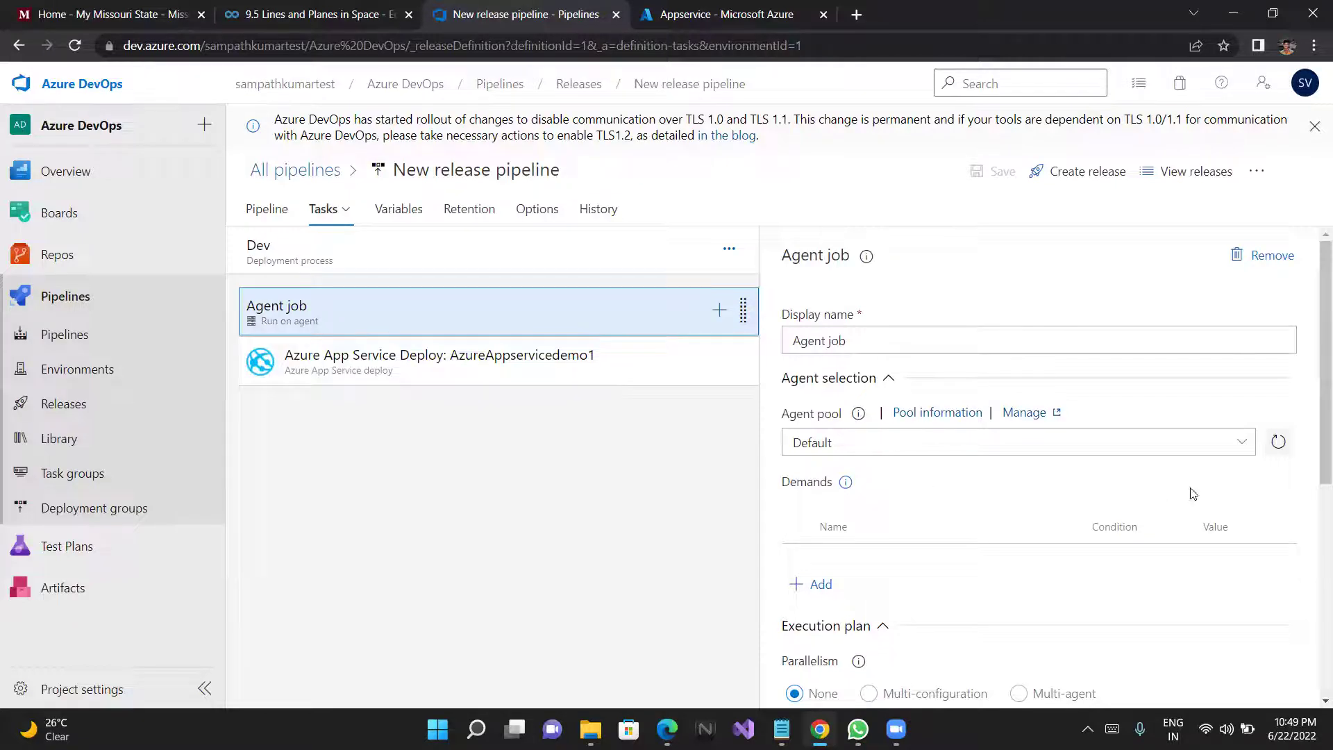
click(1251, 443)
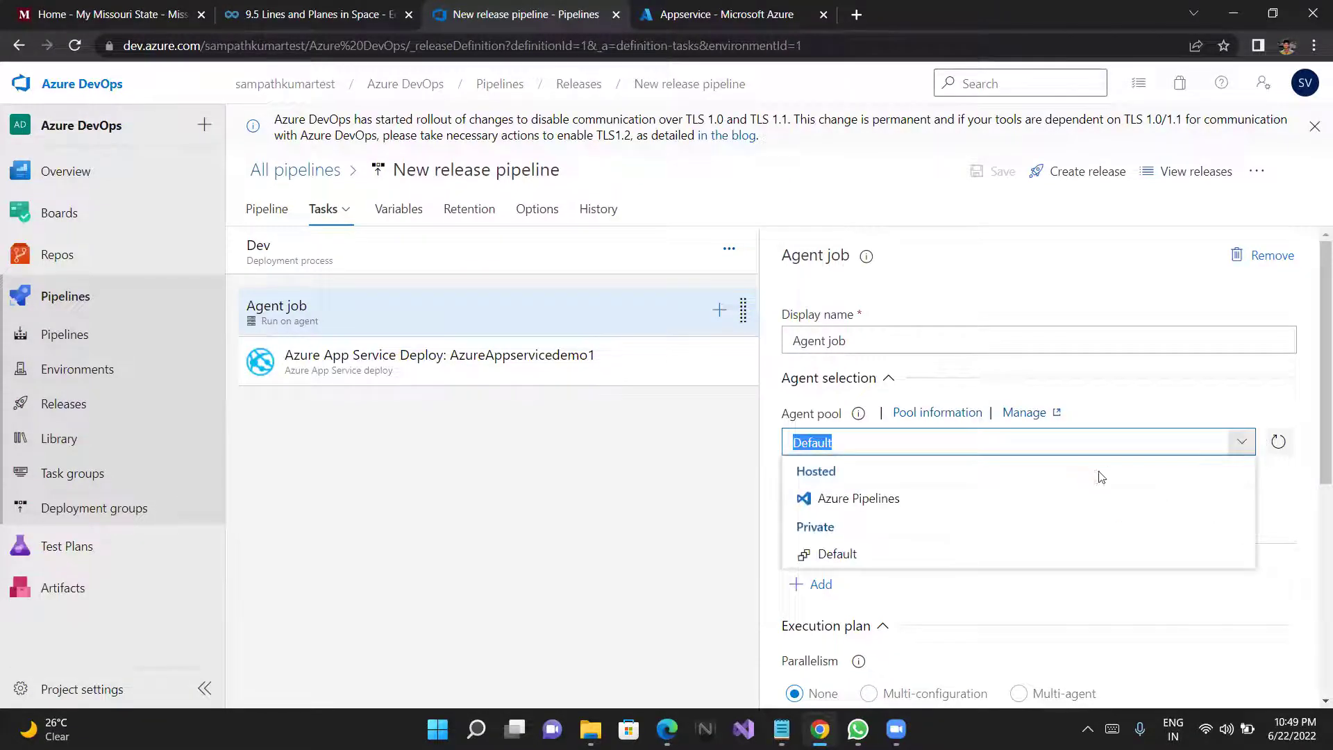
click(852, 513)
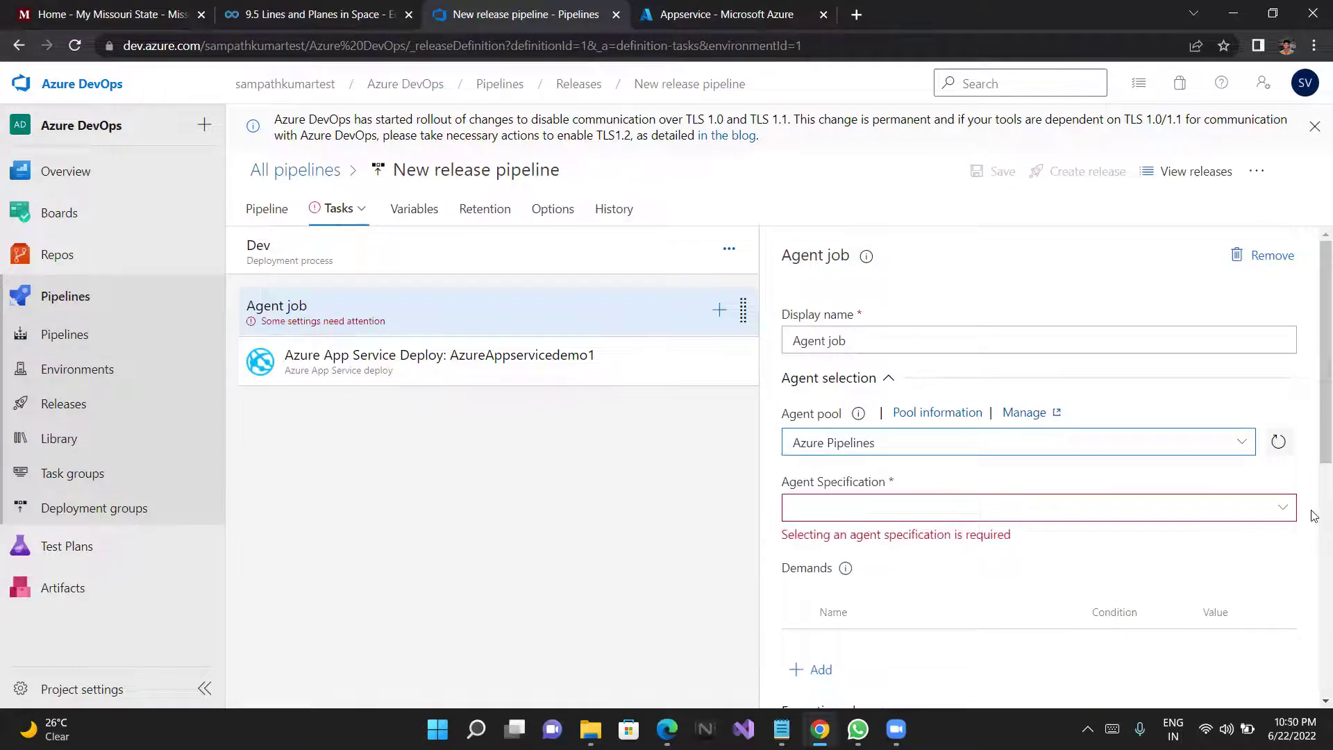
click(1270, 511)
scroll(953, 542, down, 5)
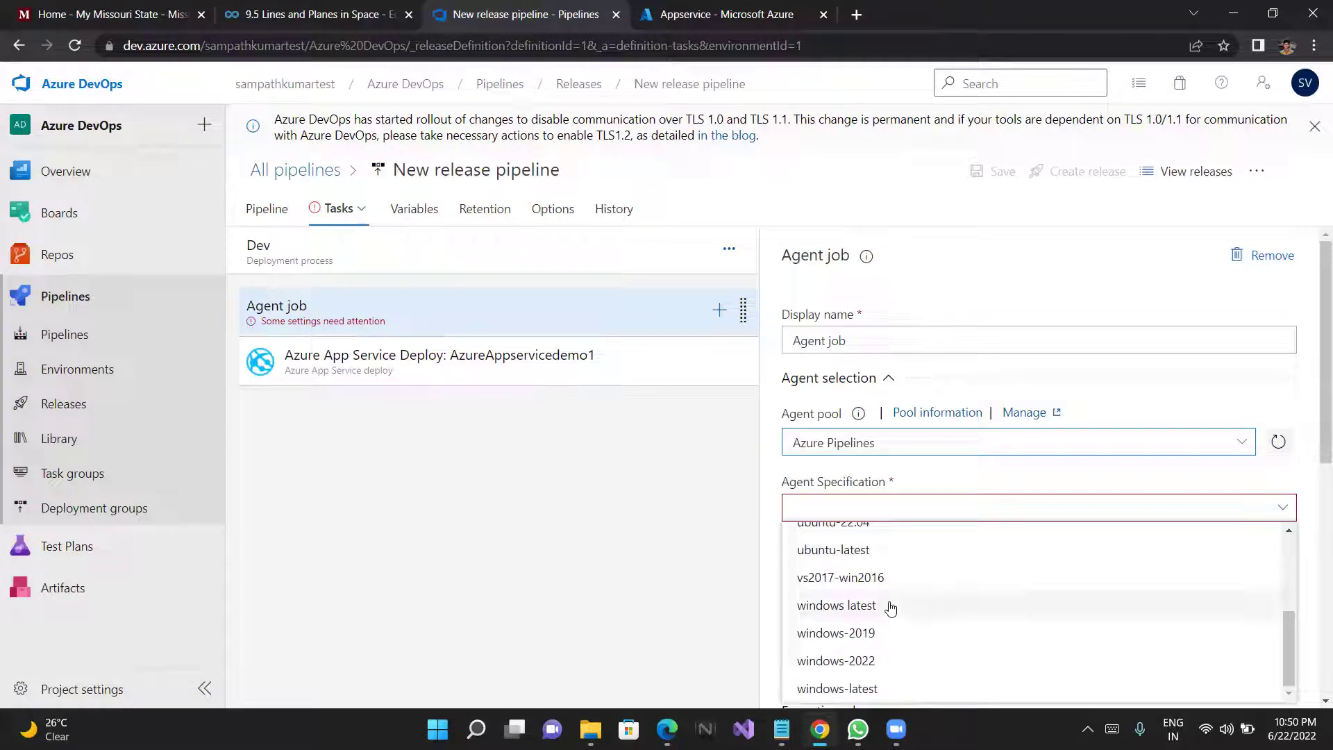
click(864, 658)
scroll(947, 515, down, 3)
scroll(947, 520, up, 1)
scroll(947, 521, down, 3)
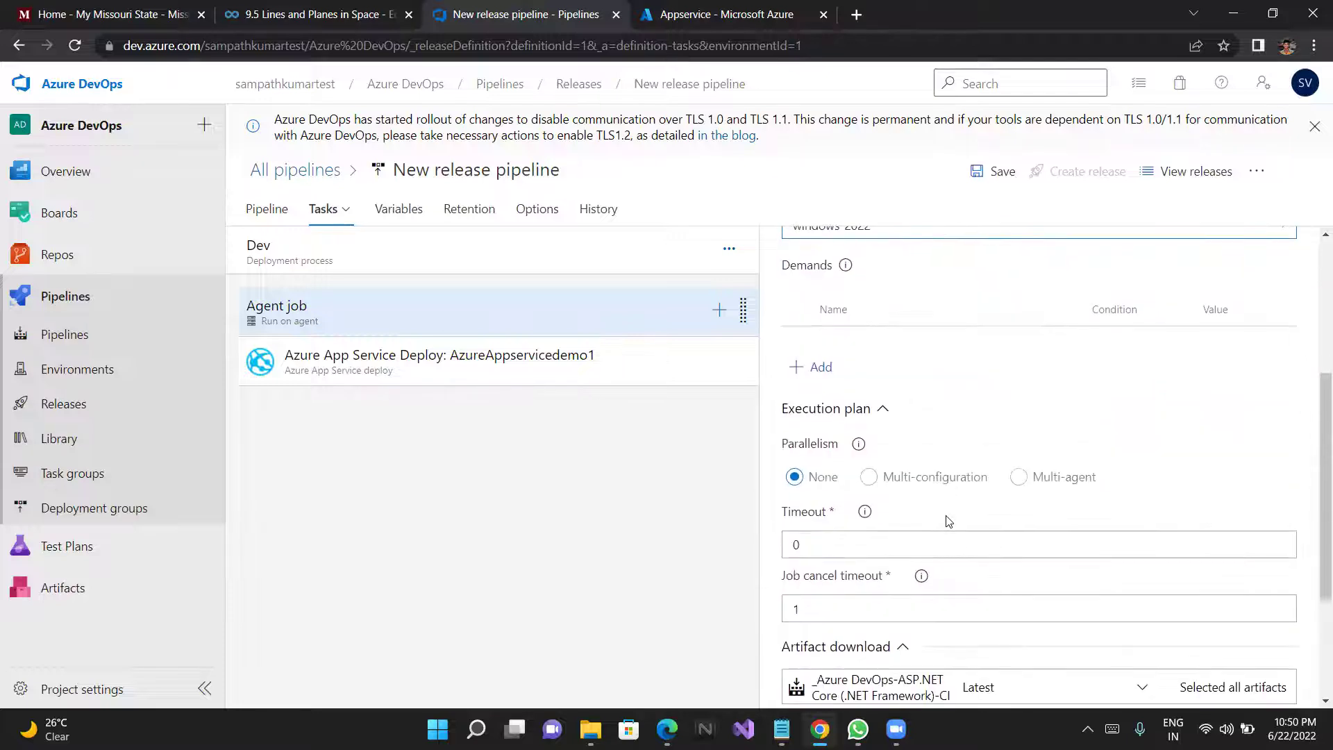
Step: Save the pipeline changes without a comment
click(972, 174)
click(746, 456)
scroll(767, 460, down, 3)
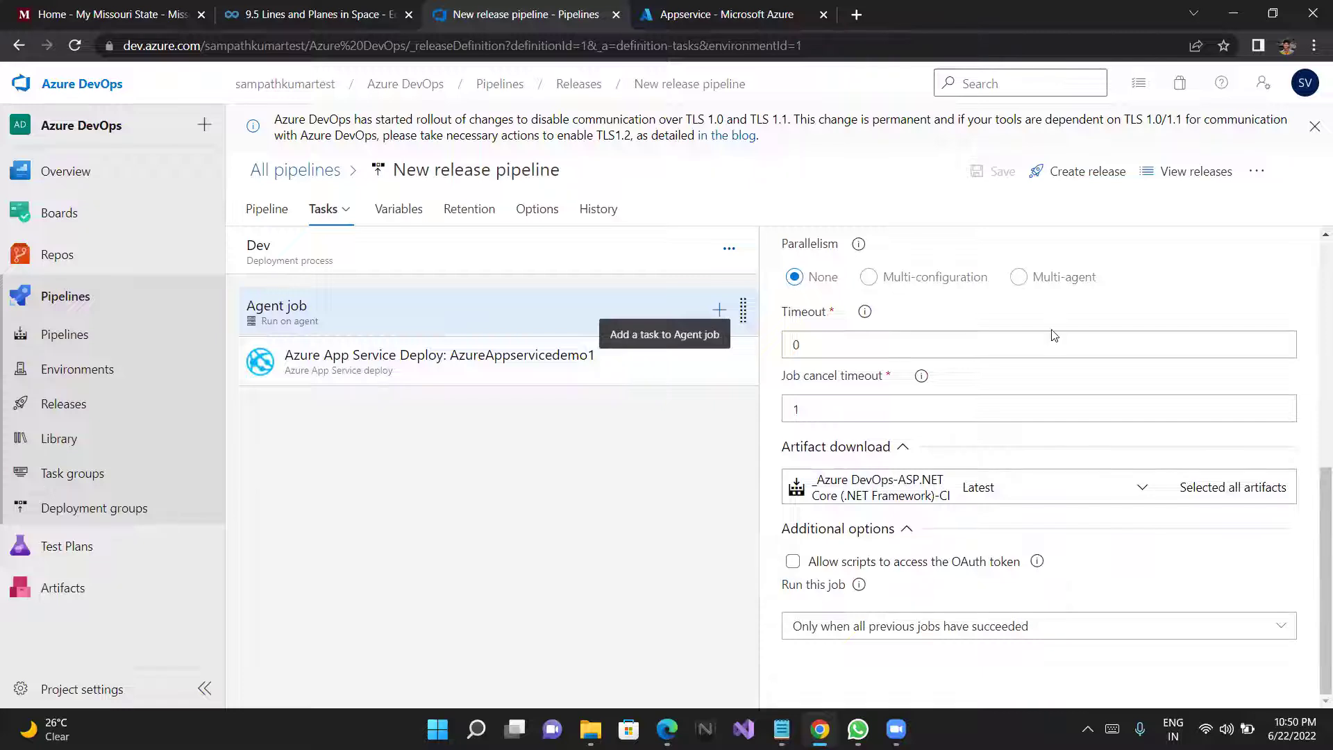
Step: Create Release-1 from the latest build and return to the Releases list
click(1100, 170)
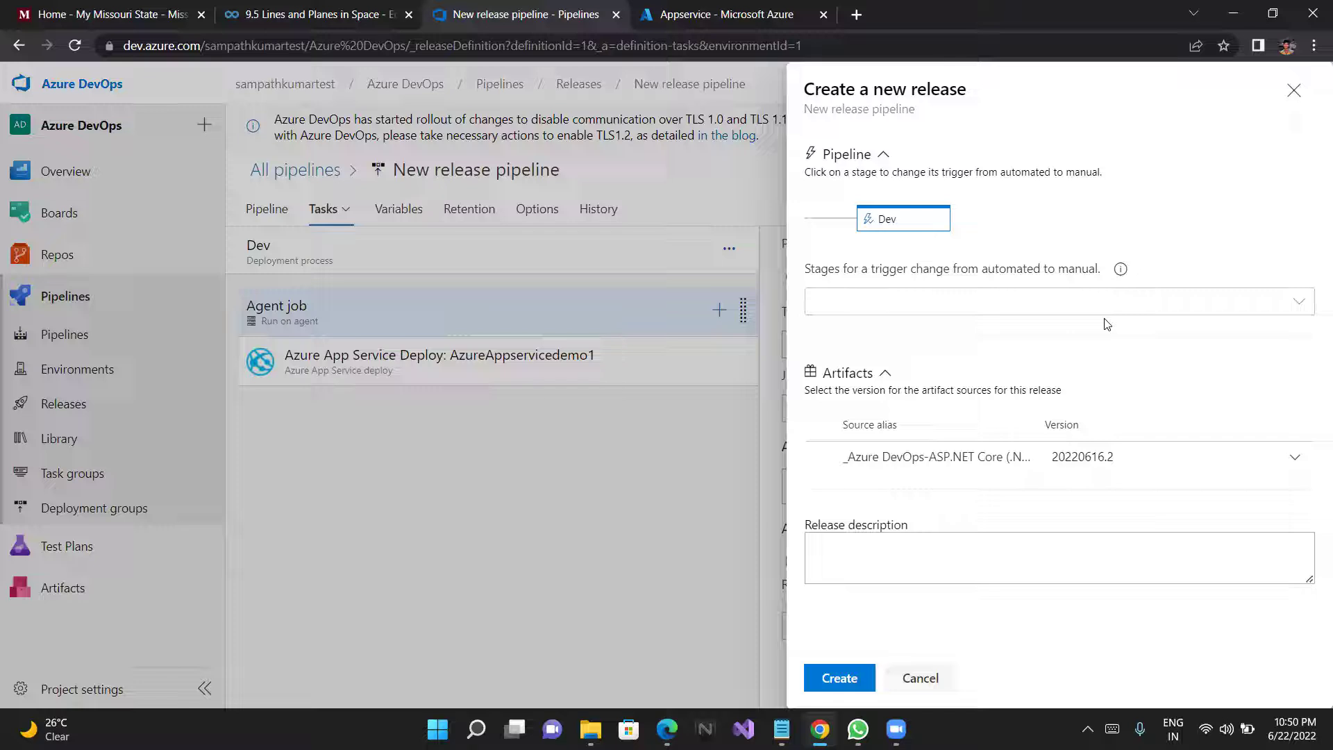
click(859, 678)
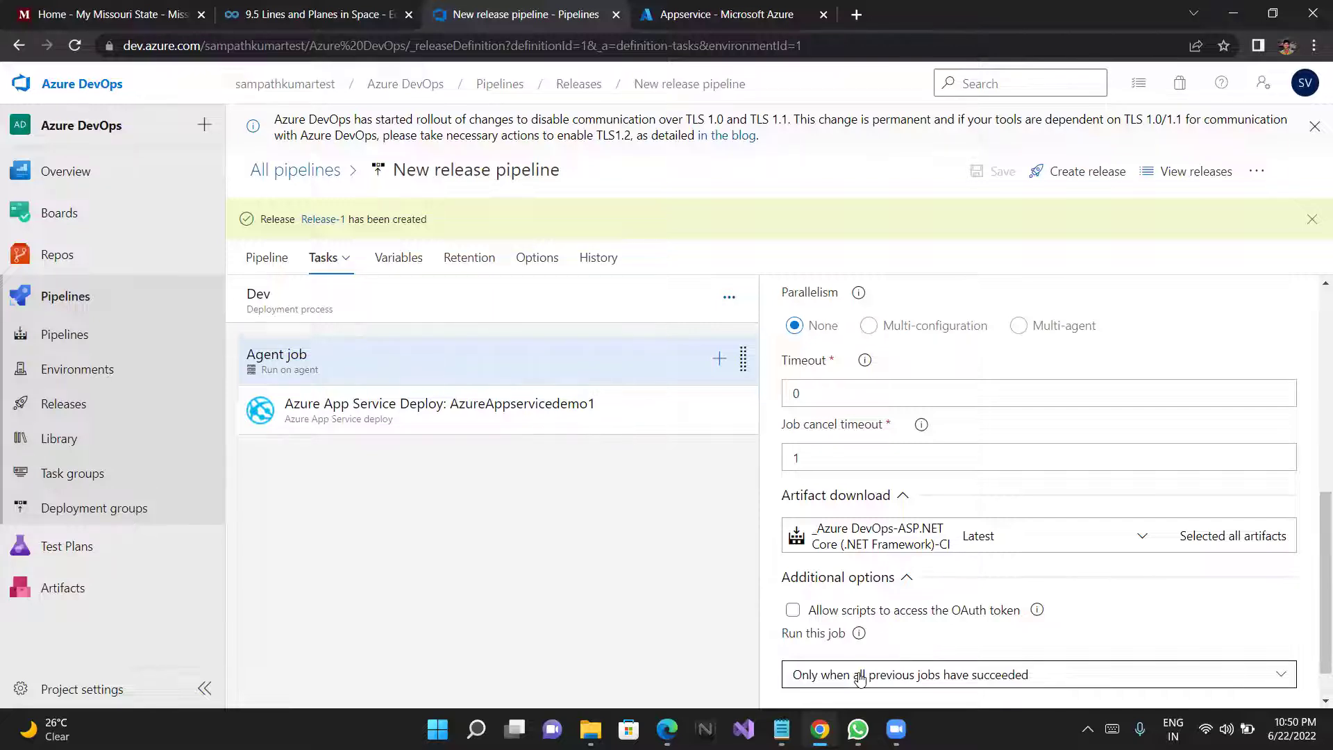
click(93, 404)
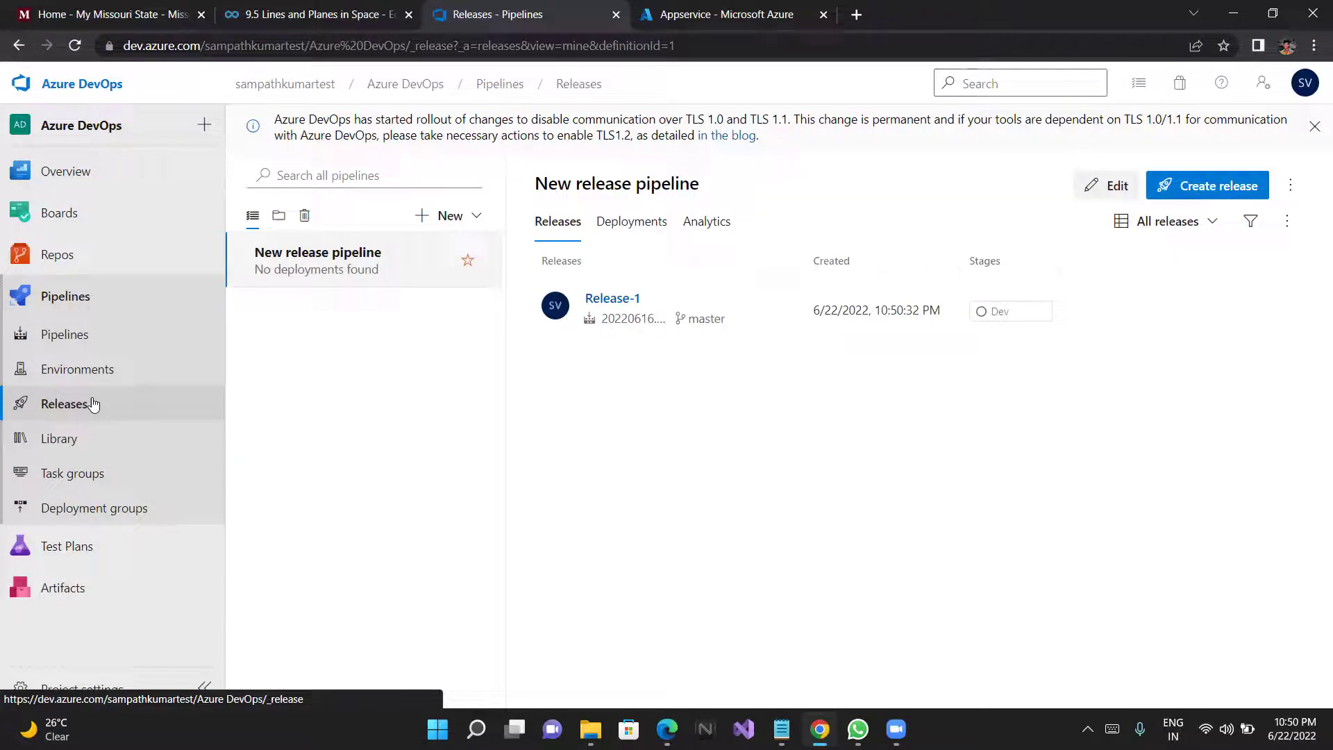
Step: Open Release-1's Dev stage and read the no-hosted-parallelism deployment error
click(626, 304)
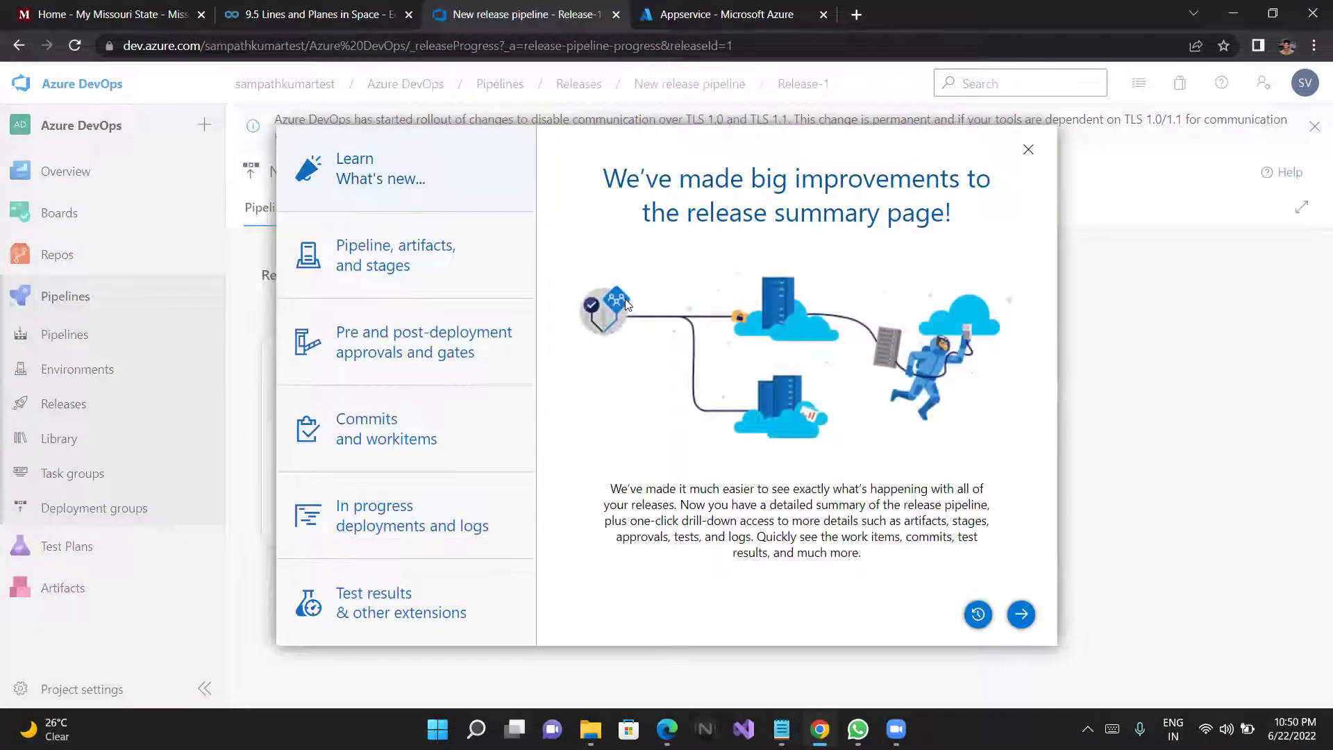
click(1026, 151)
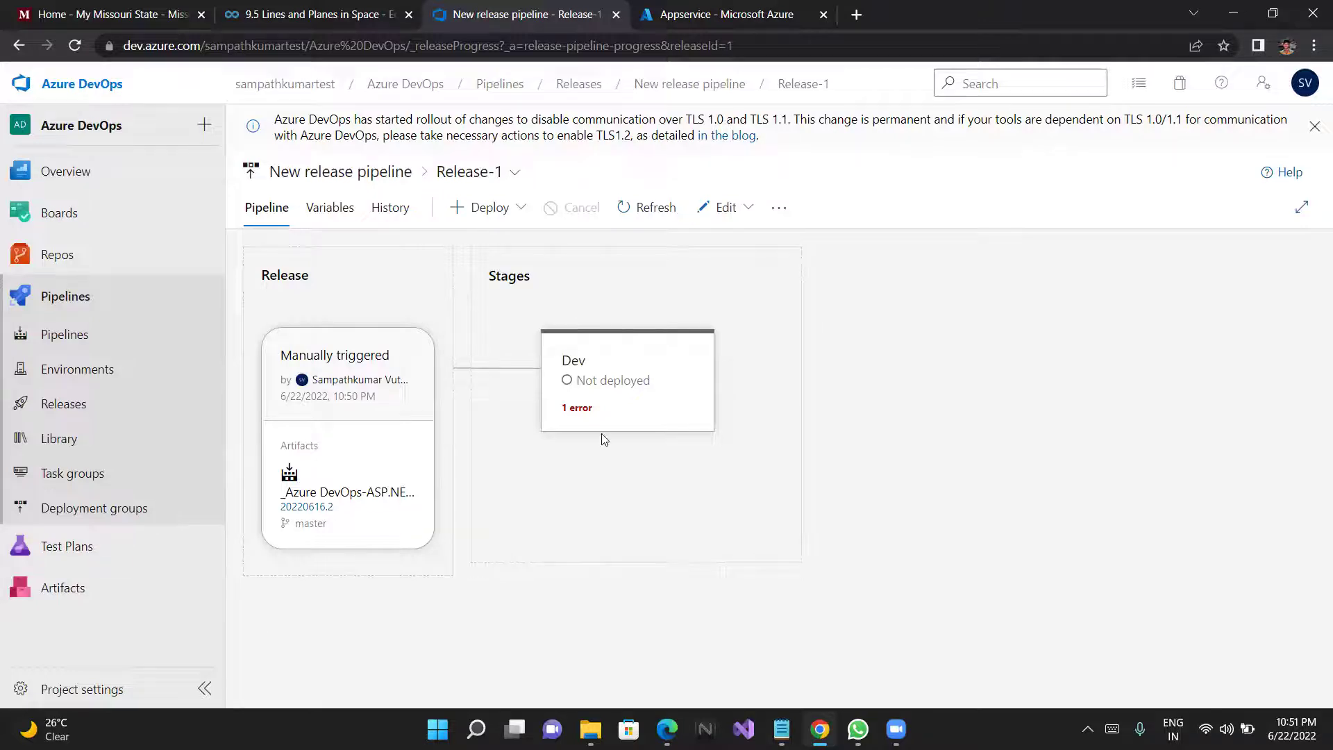
click(586, 404)
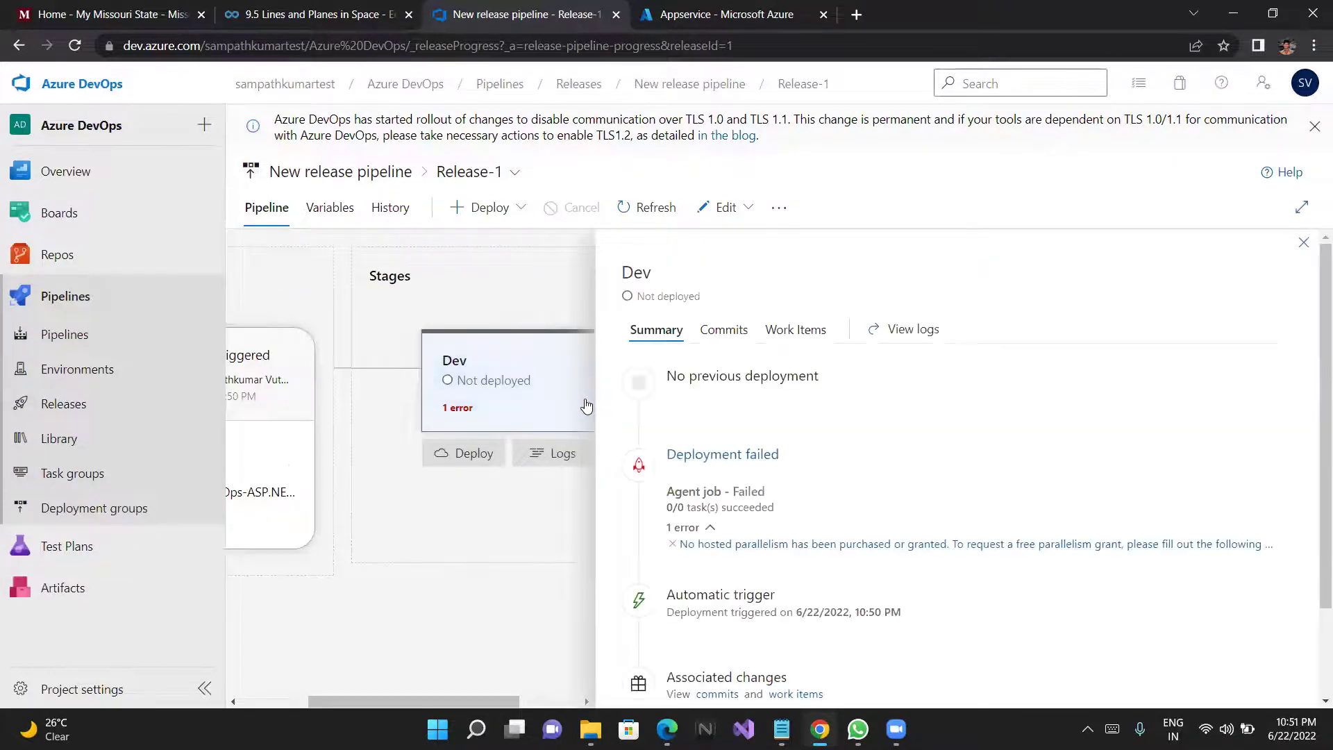
scroll(809, 491, down, 1)
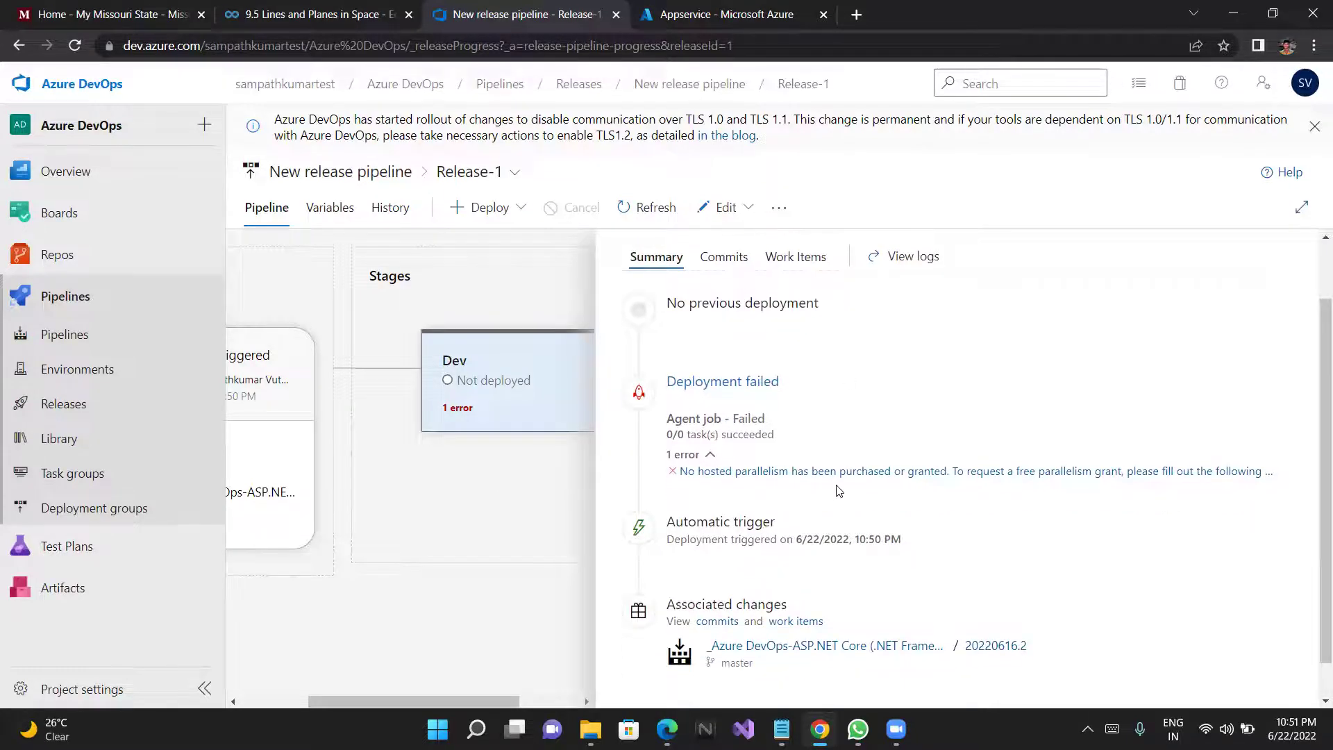
scroll(866, 486, down, 1)
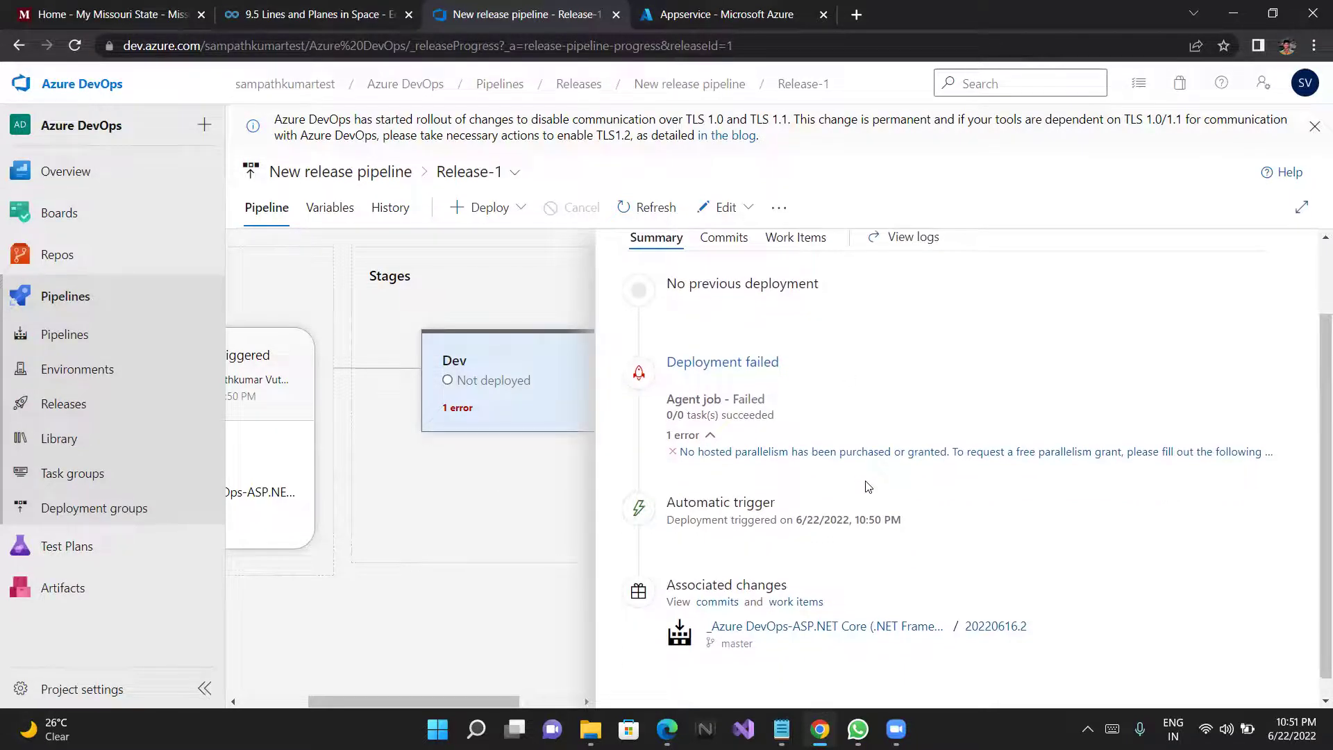
scroll(868, 486, up, 1)
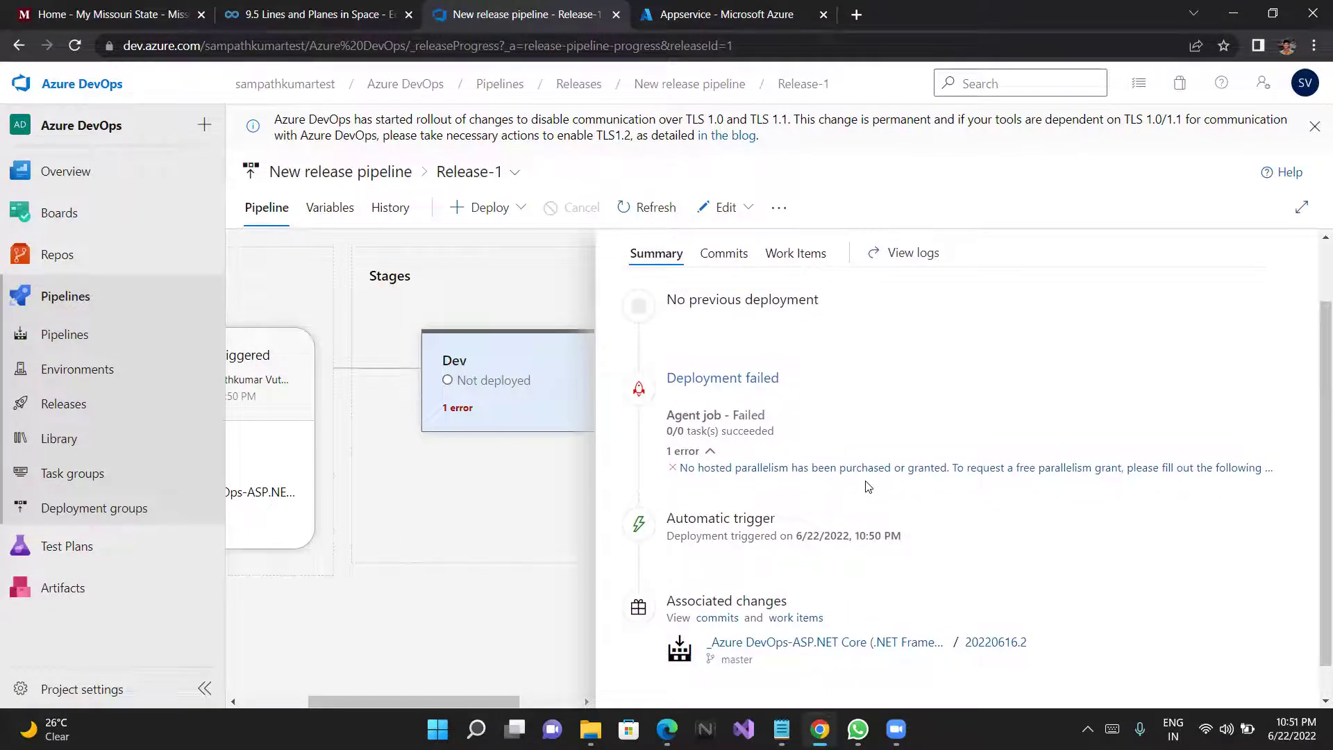
scroll(866, 486, down, 2)
scroll(866, 486, up, 3)
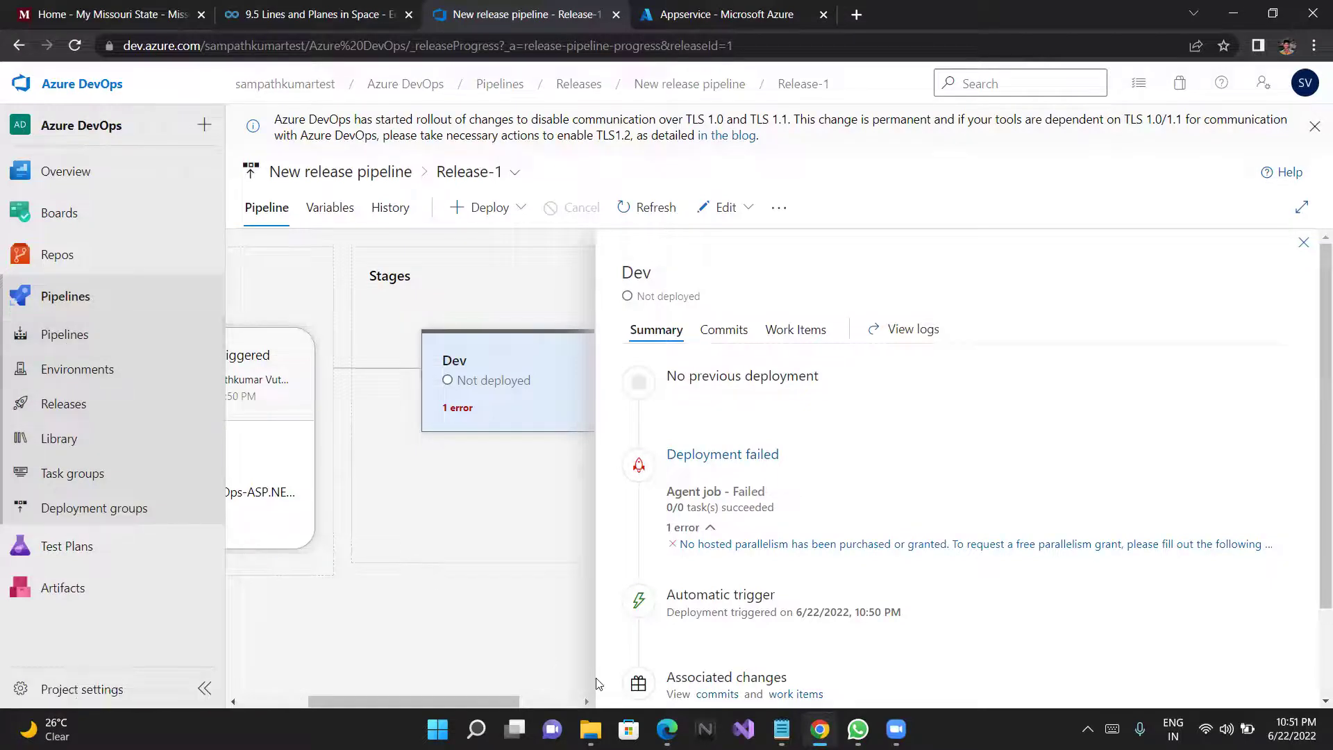
Step: Run the 'run' script in the Downloads folder as administrator
key(alt+Tab)
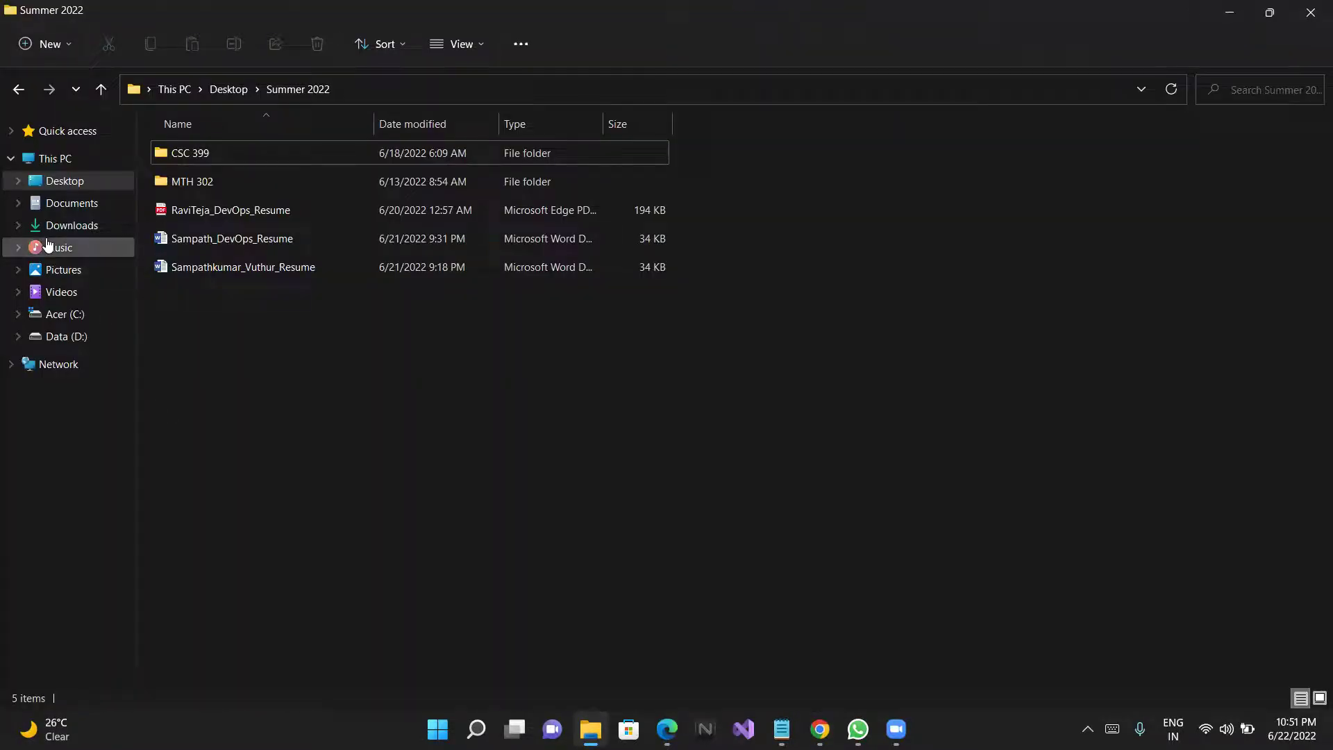
click(62, 225)
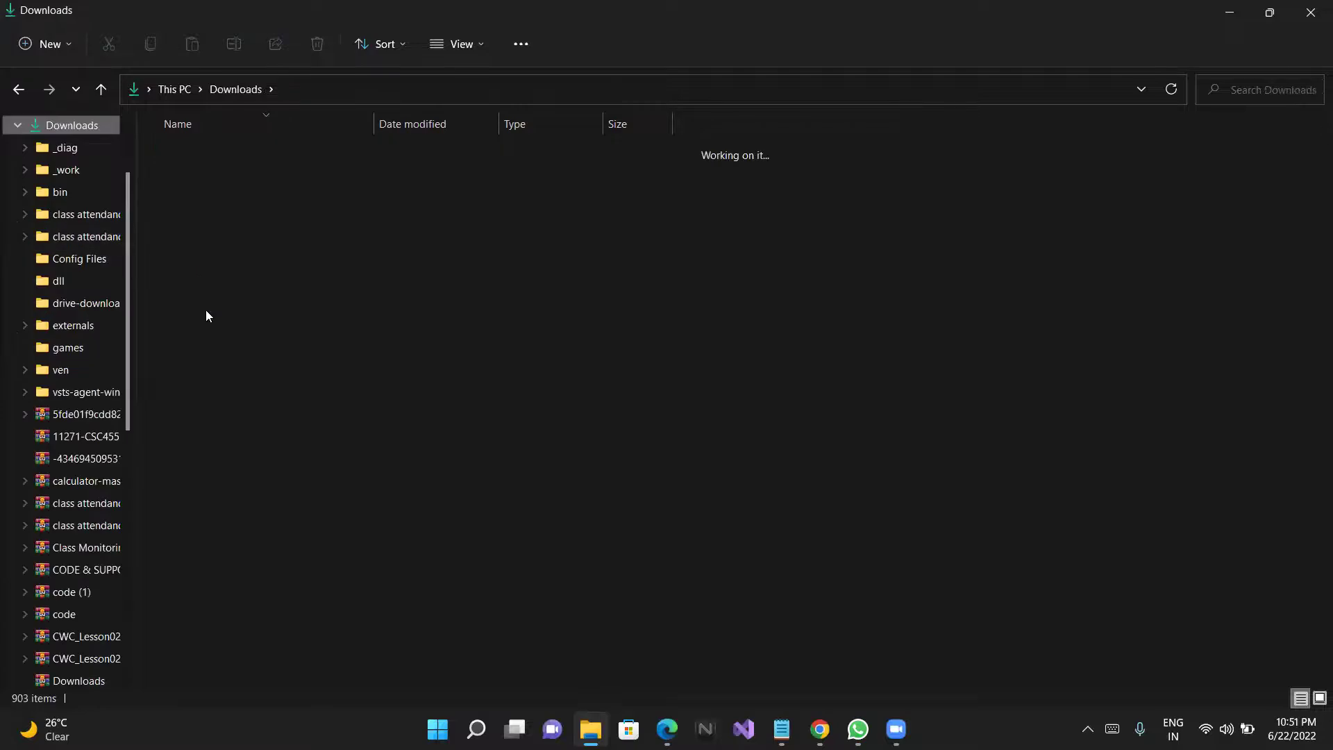
scroll(242, 367, down, 3)
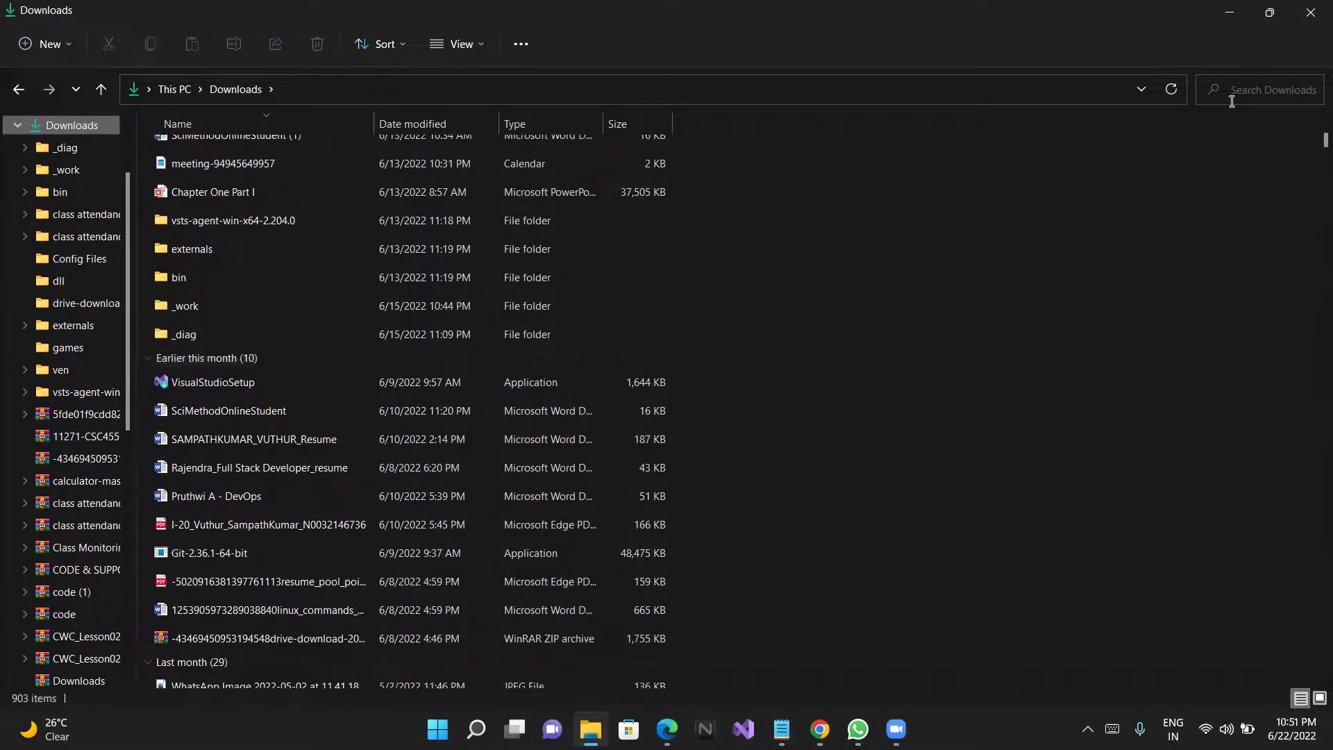
click(1230, 97)
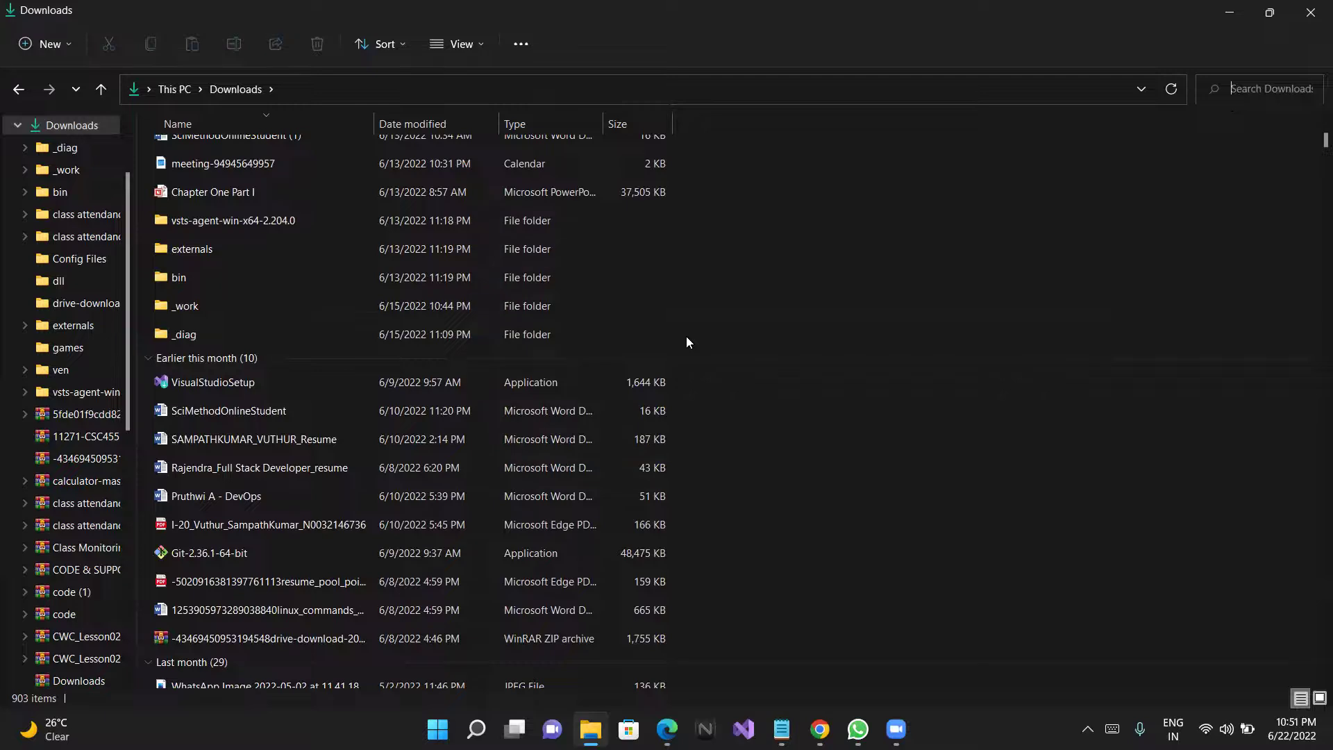
scroll(686, 336, down, 4)
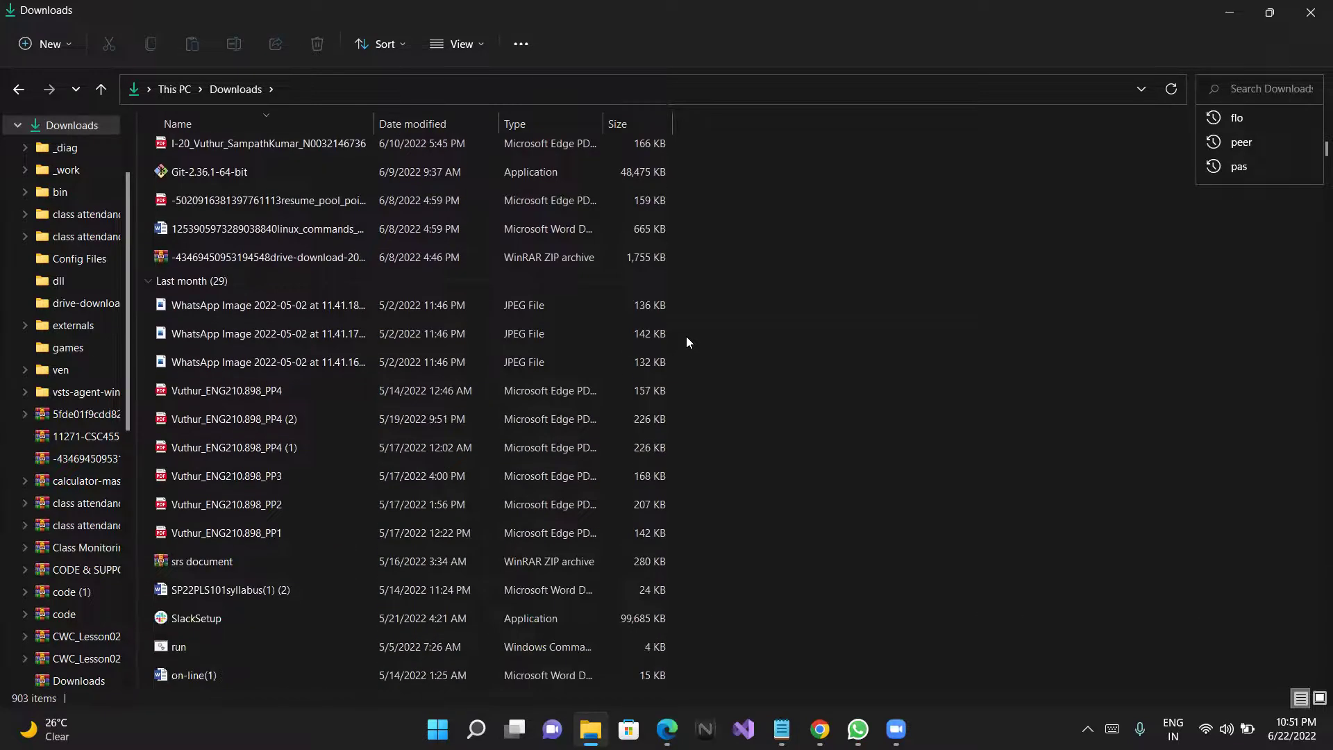
scroll(276, 500, down, 2)
click(257, 502)
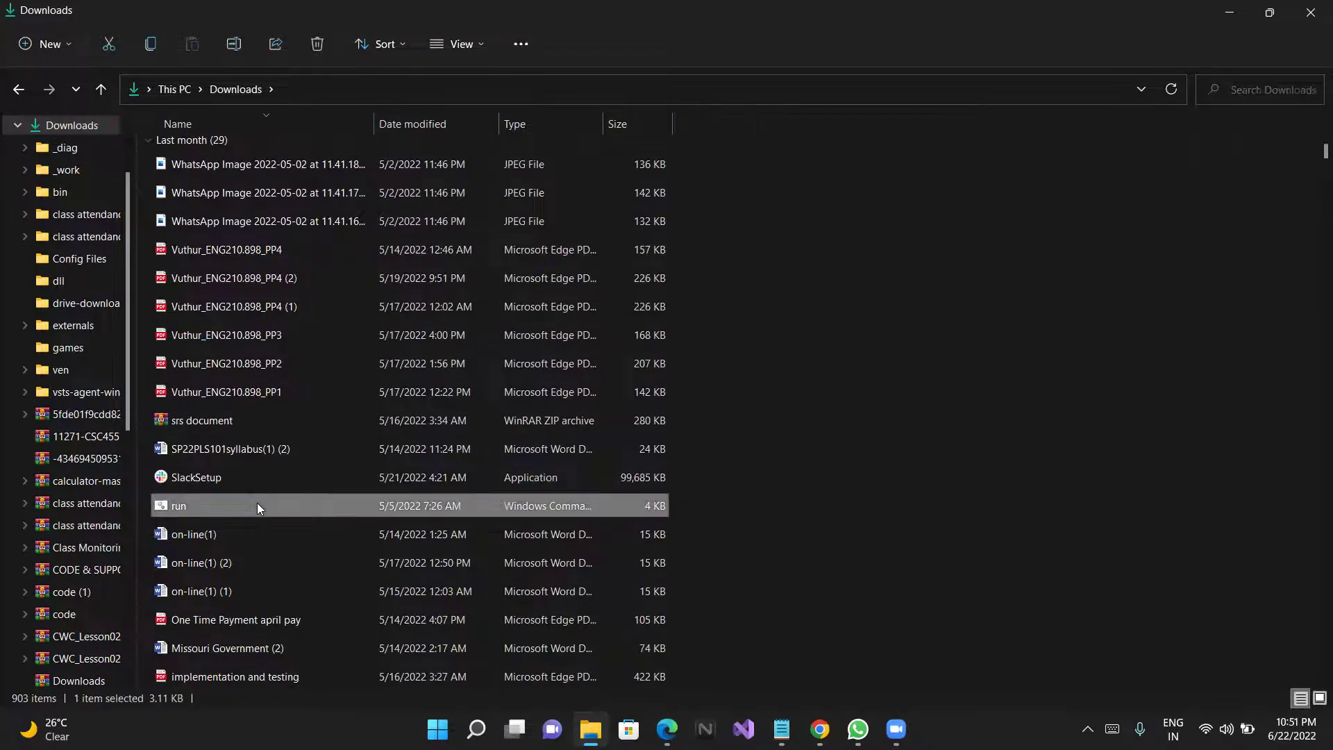
right_click(257, 502)
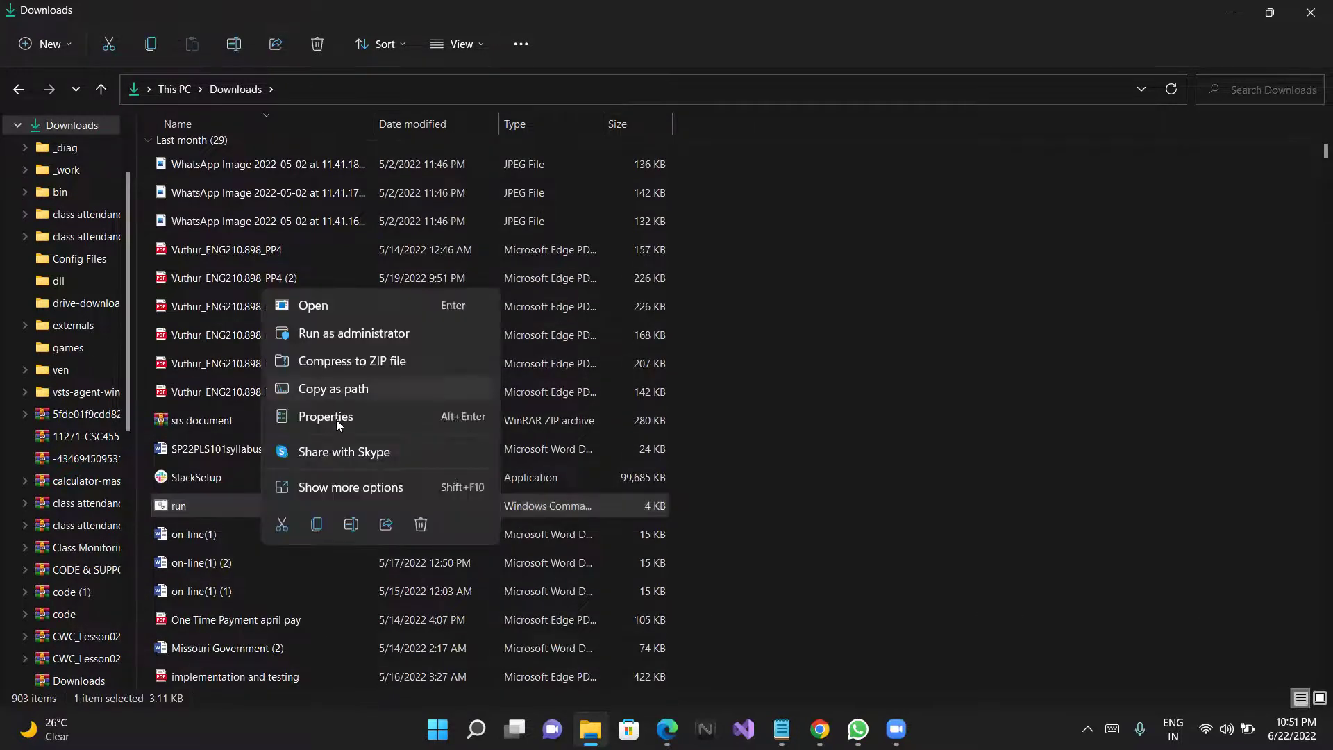
click(360, 332)
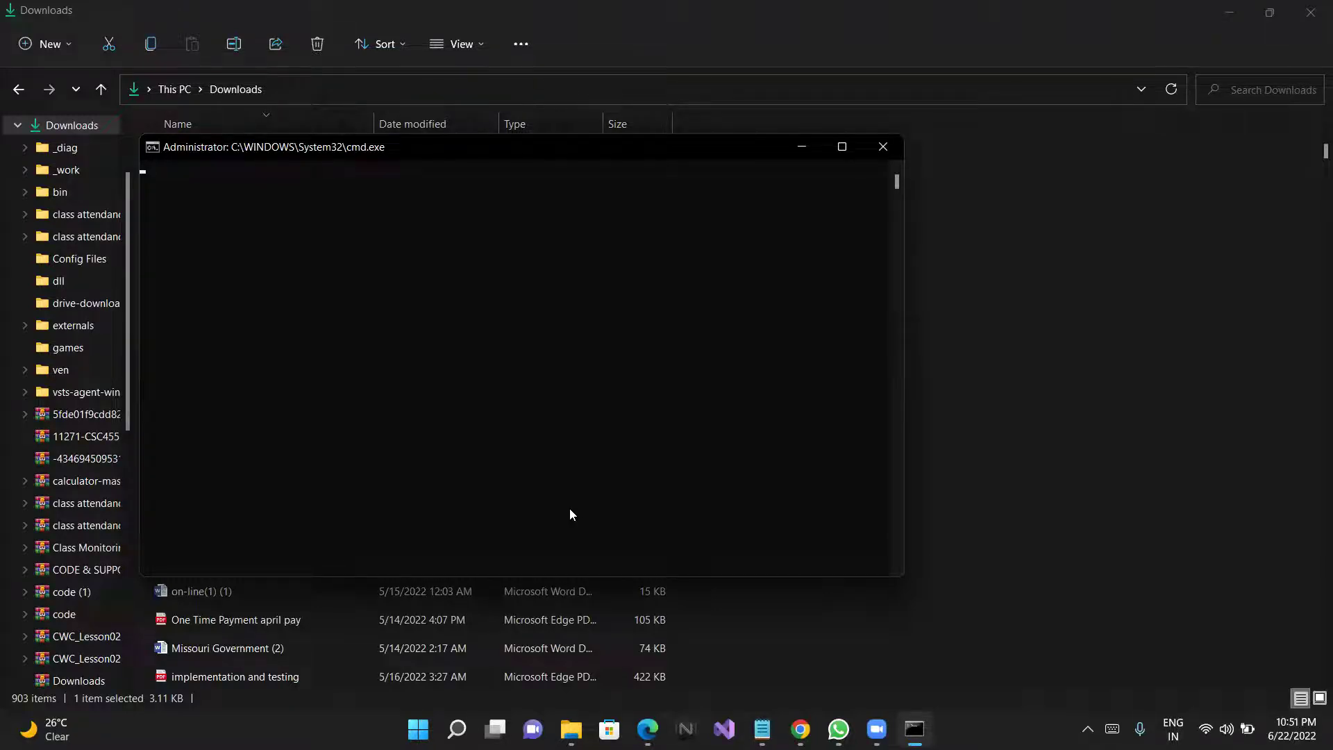
Step: Wait for the self-hosted agent to report Listening for Jobs, then minimize its console
click(1226, 12)
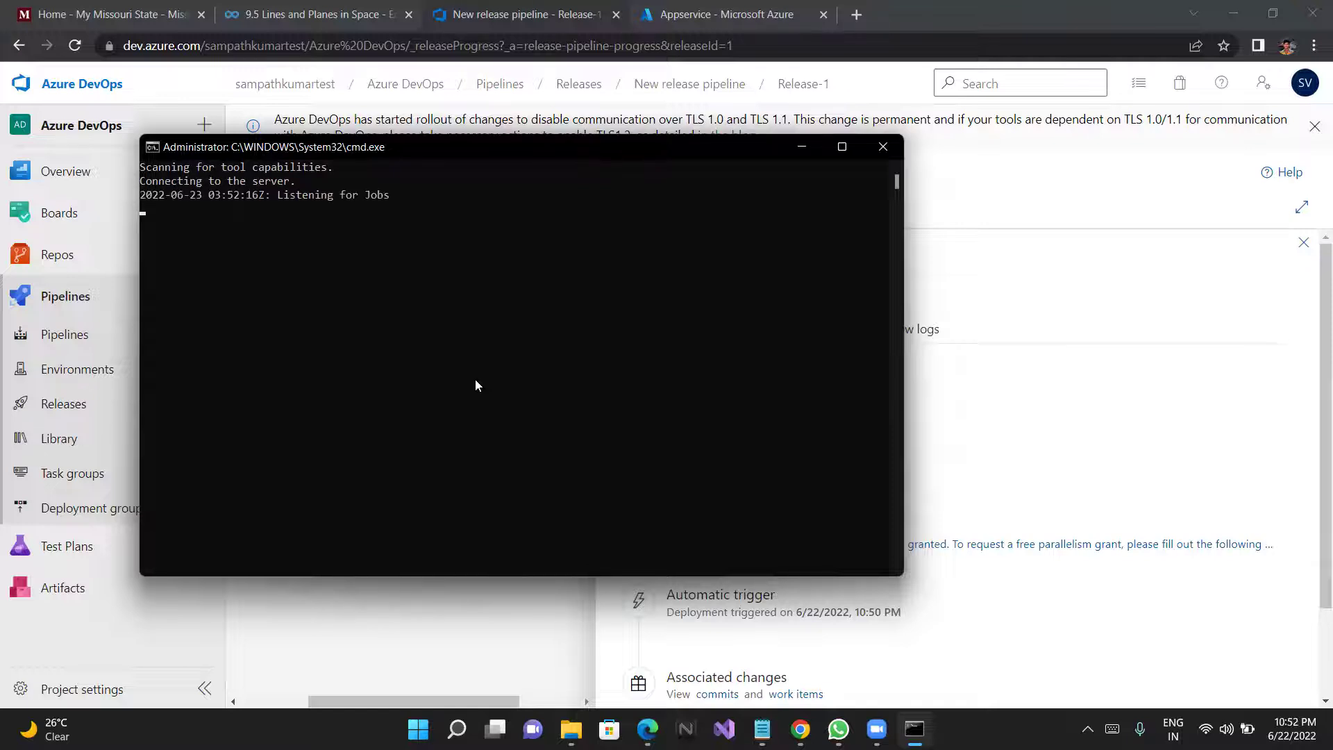
click(475, 379)
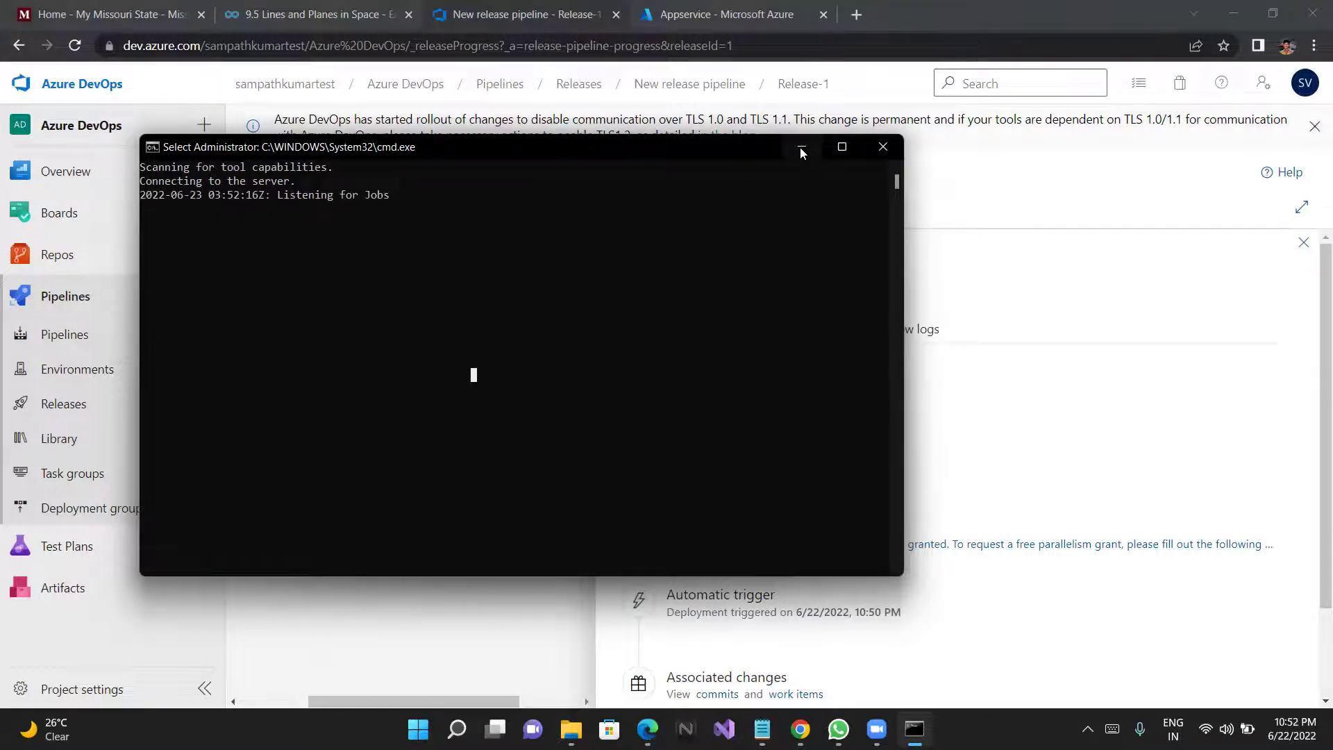
click(802, 147)
Step: Switch the Dev stage's agent job to the Default self-hosted agent pool
click(64, 334)
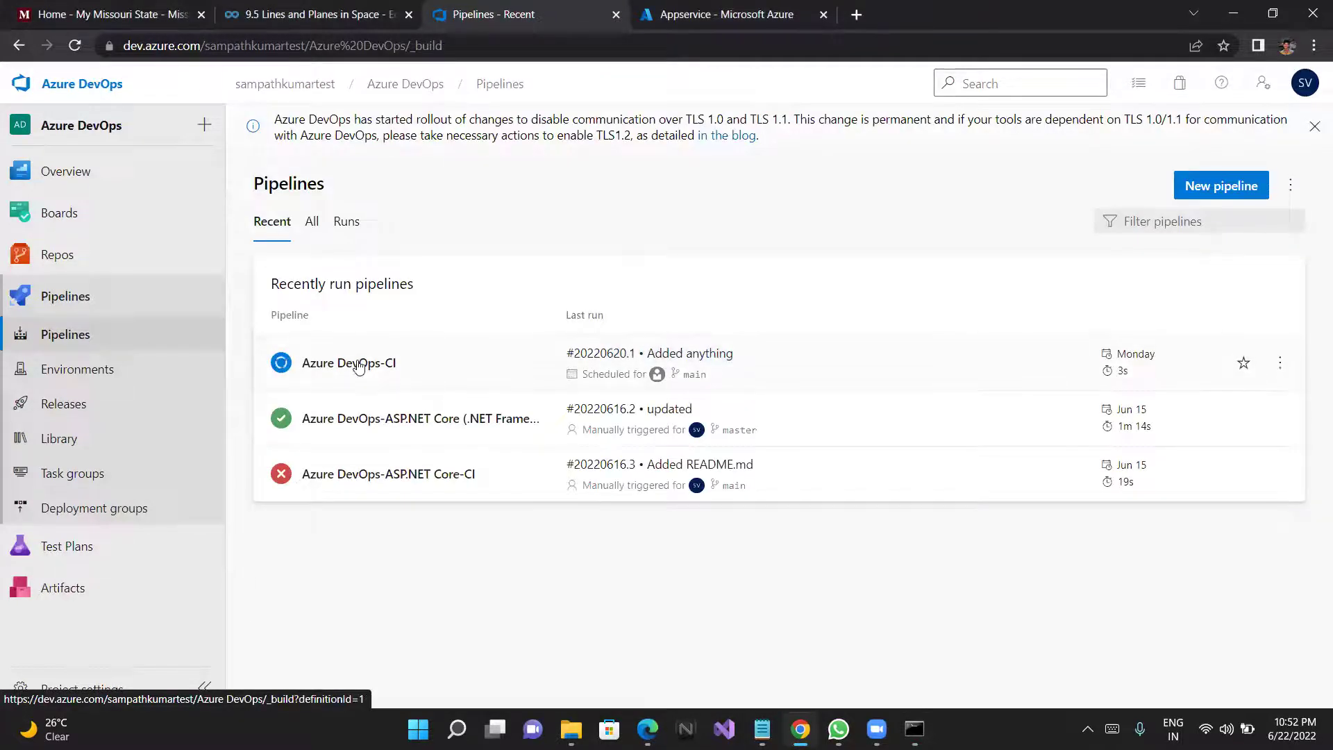
click(44, 404)
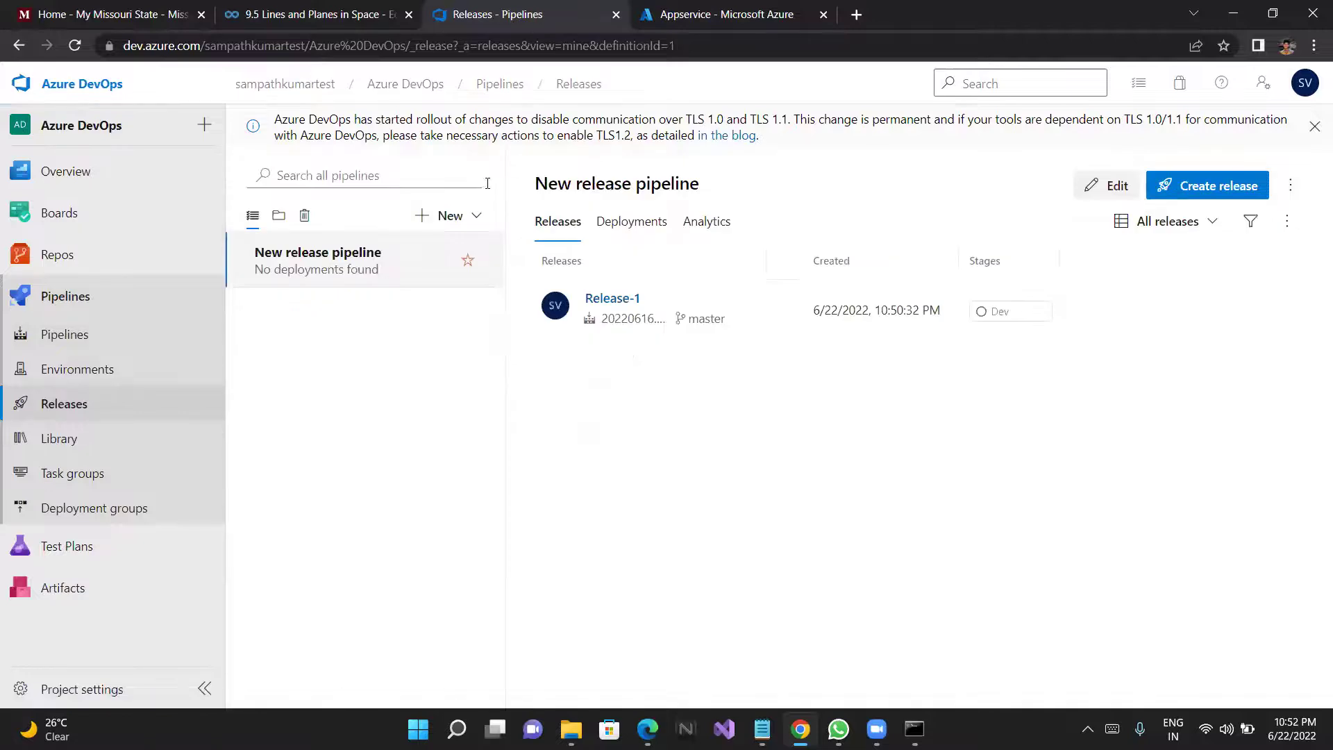
click(1104, 186)
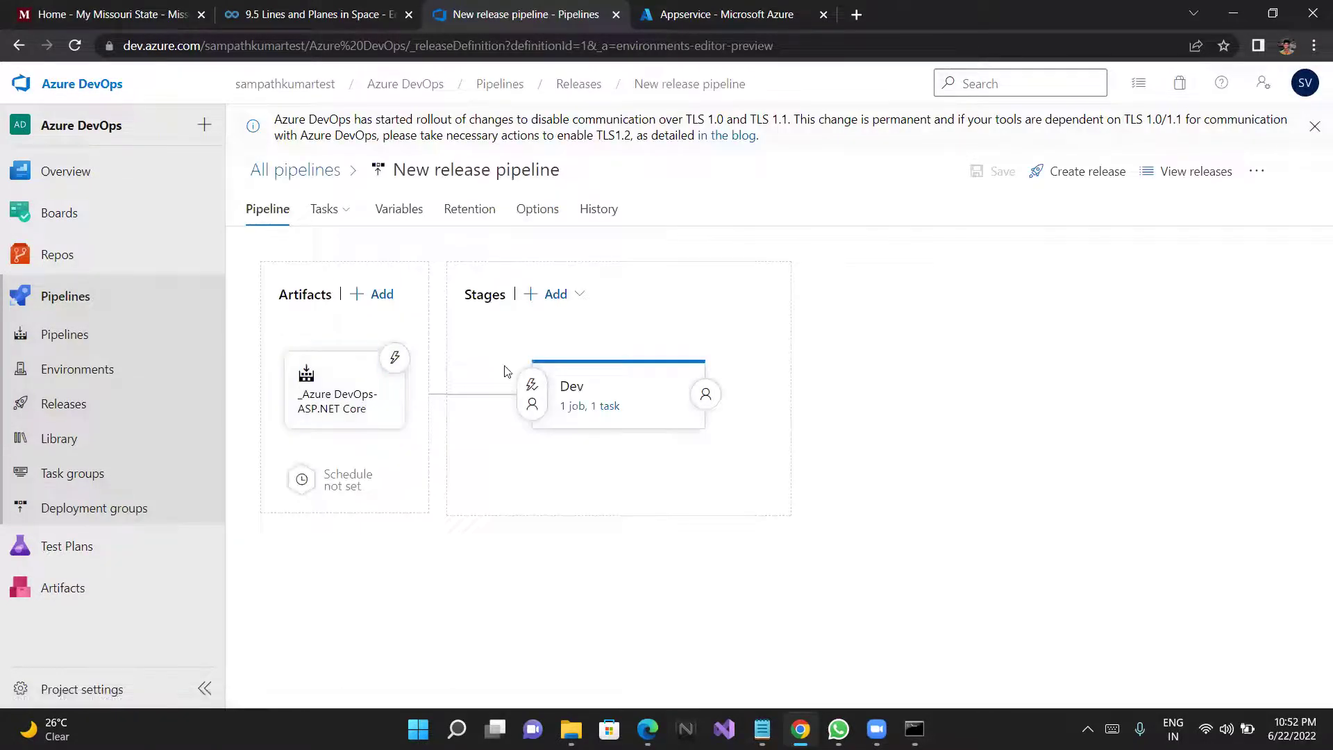
click(578, 408)
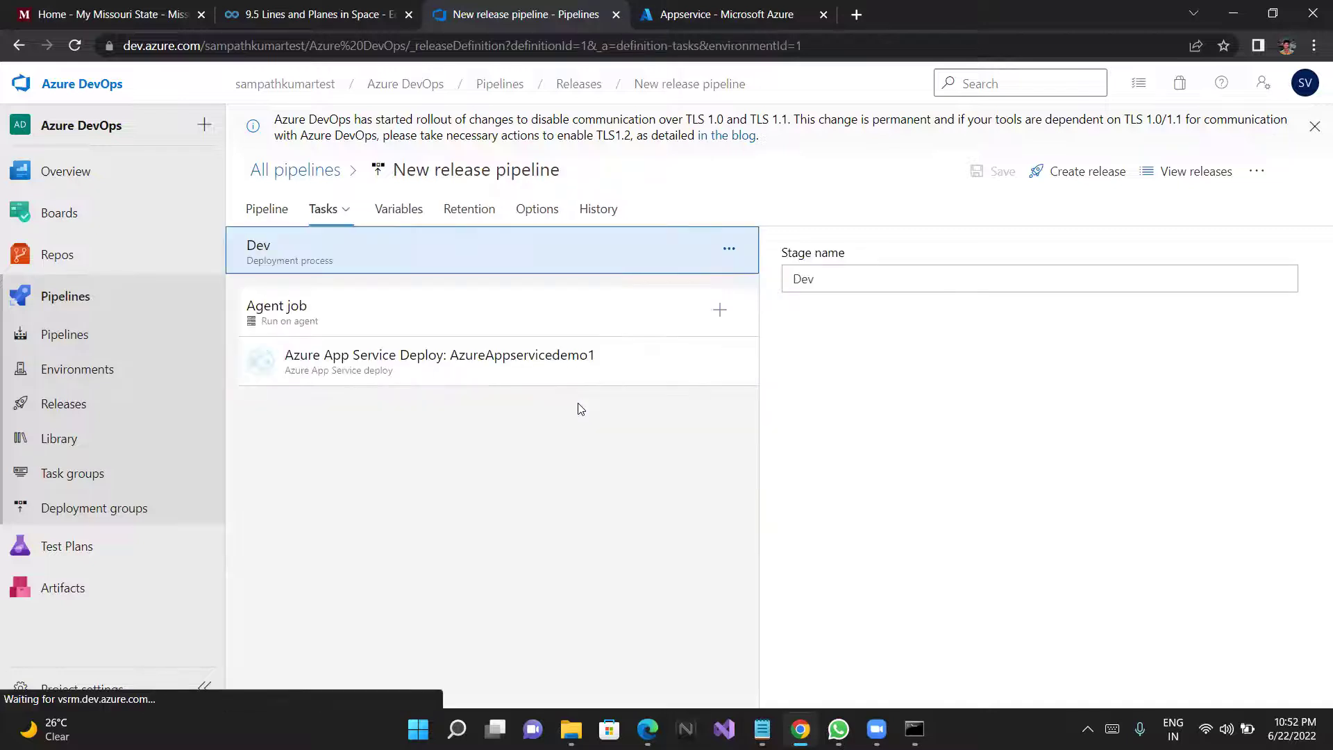
click(368, 313)
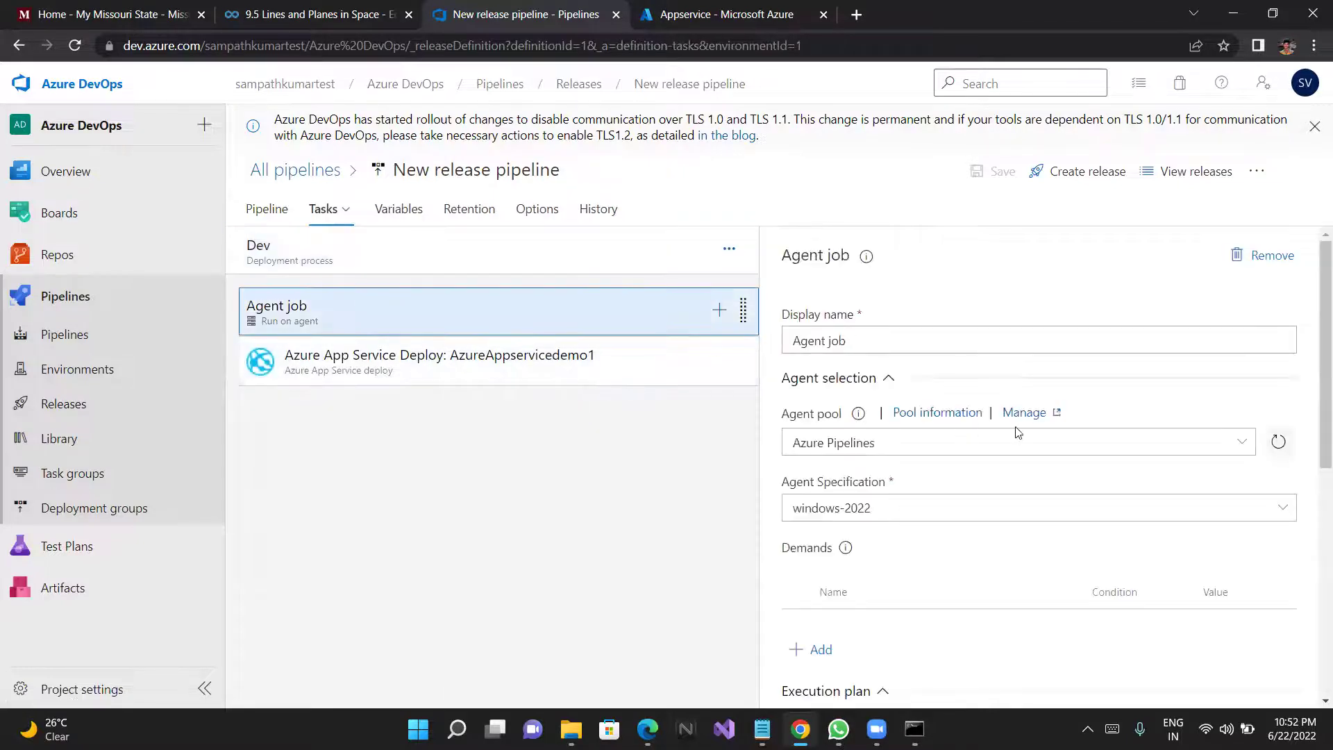
click(1239, 450)
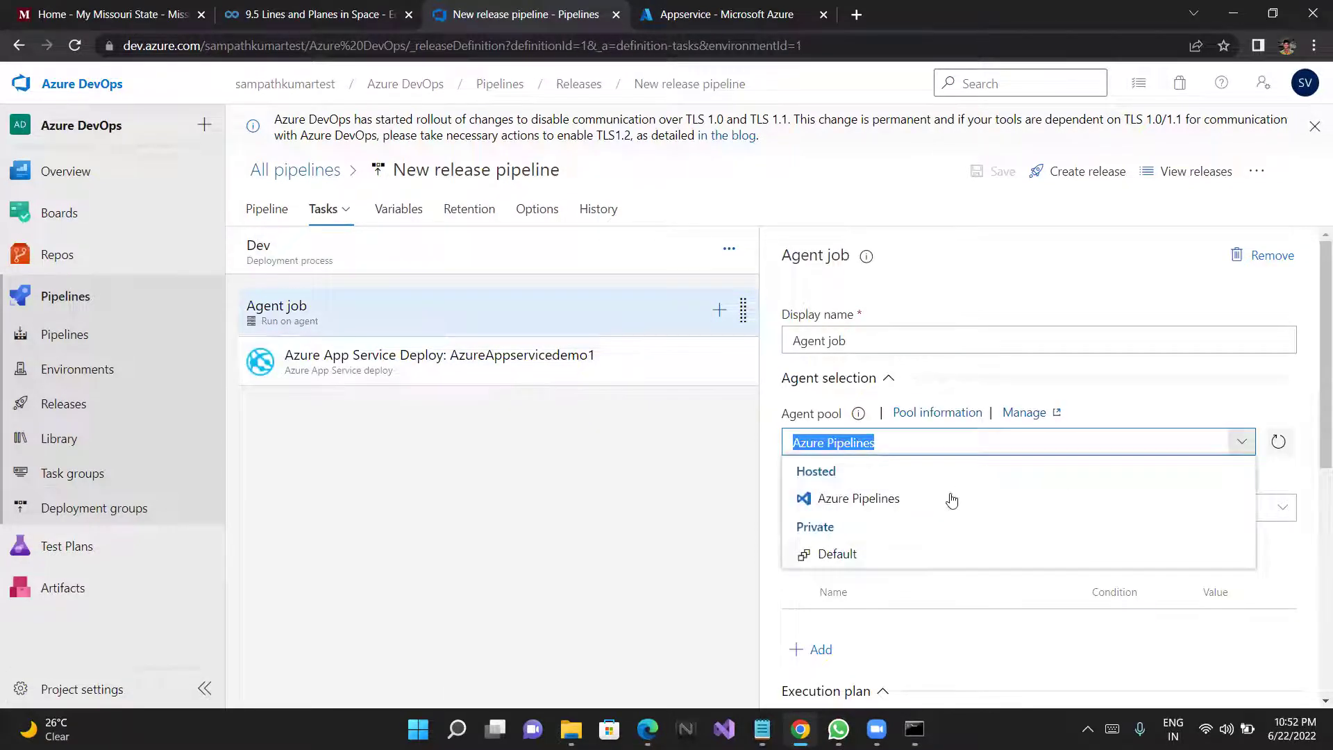
click(883, 557)
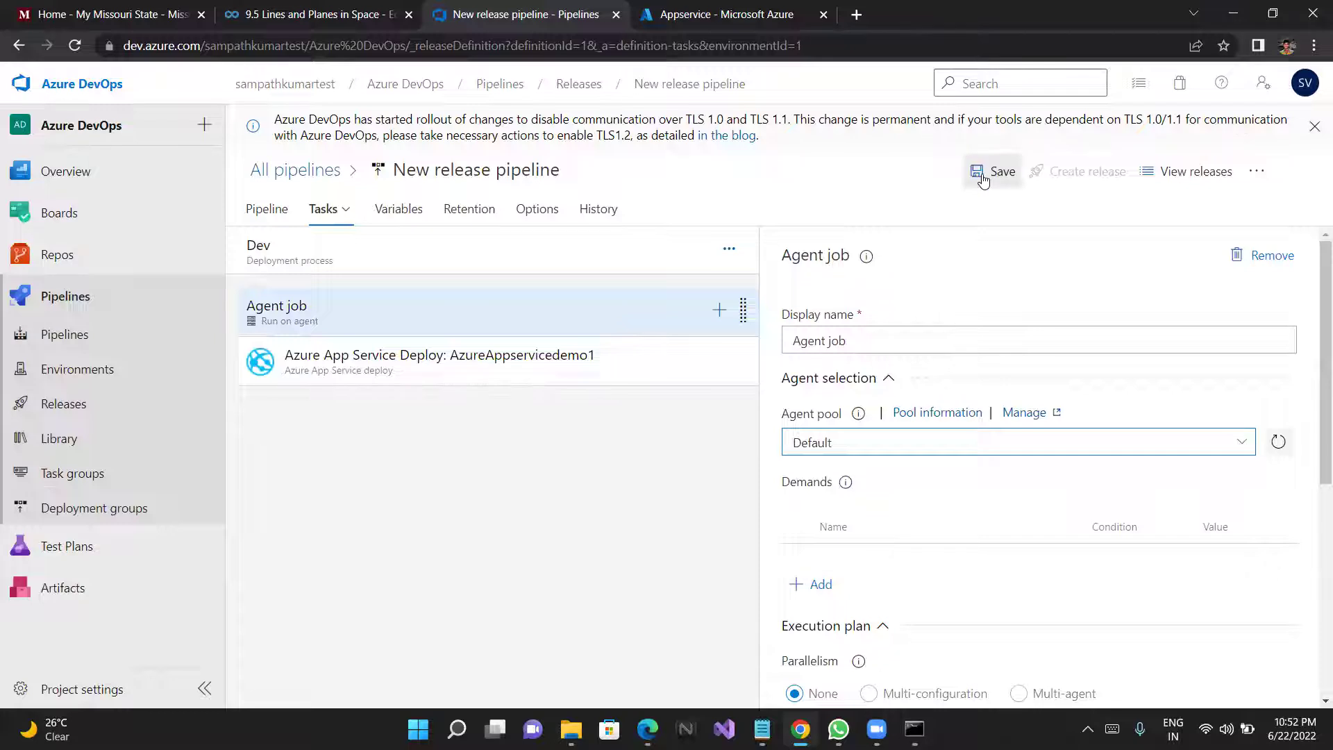
Step: Save the pipeline and start creating a new release
click(983, 177)
click(746, 454)
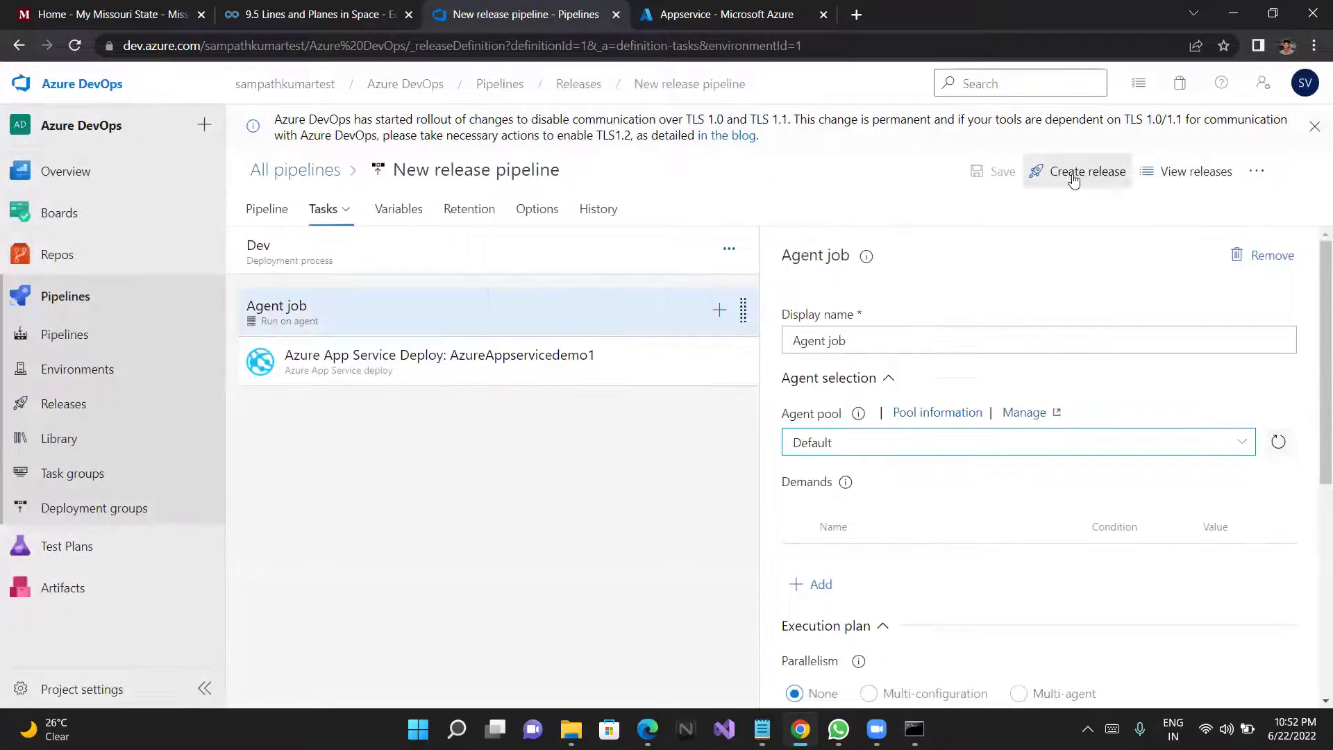
click(1076, 177)
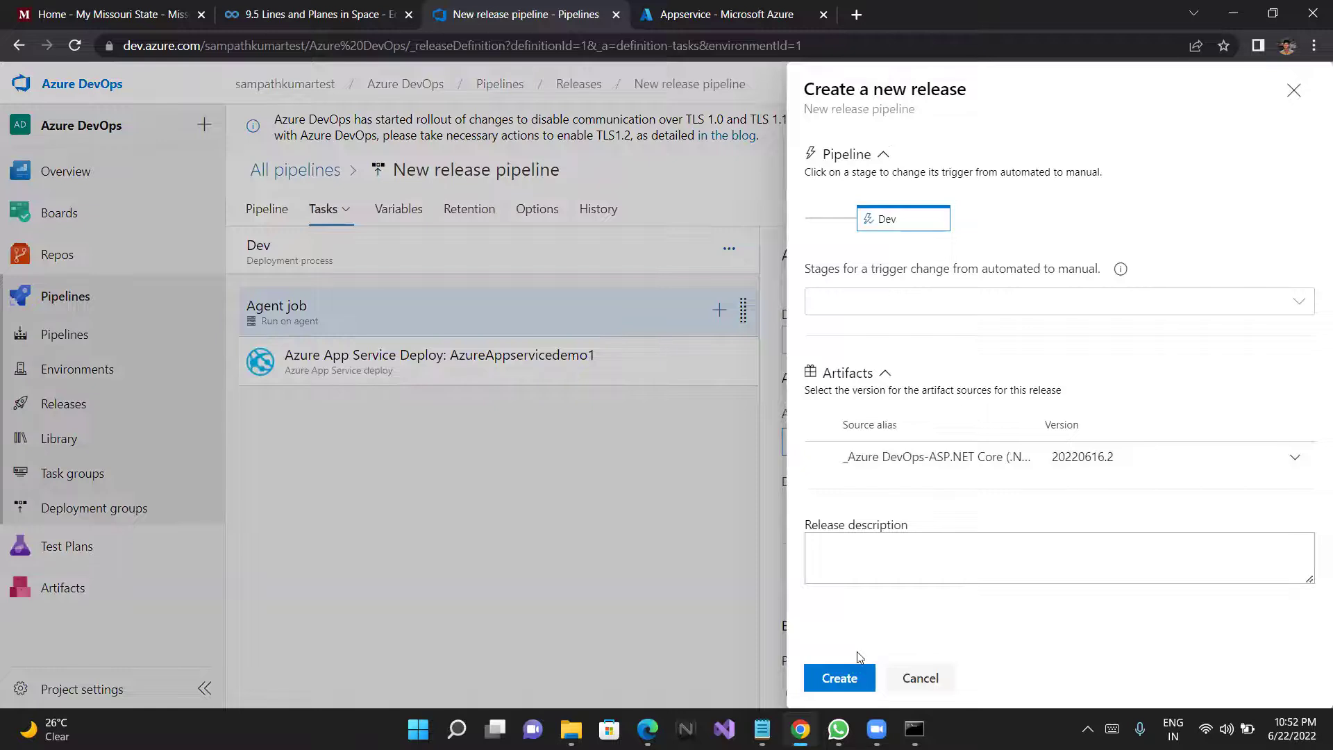
Step: Create Release-2 and view its Dev stage queued in the Default pool
click(850, 672)
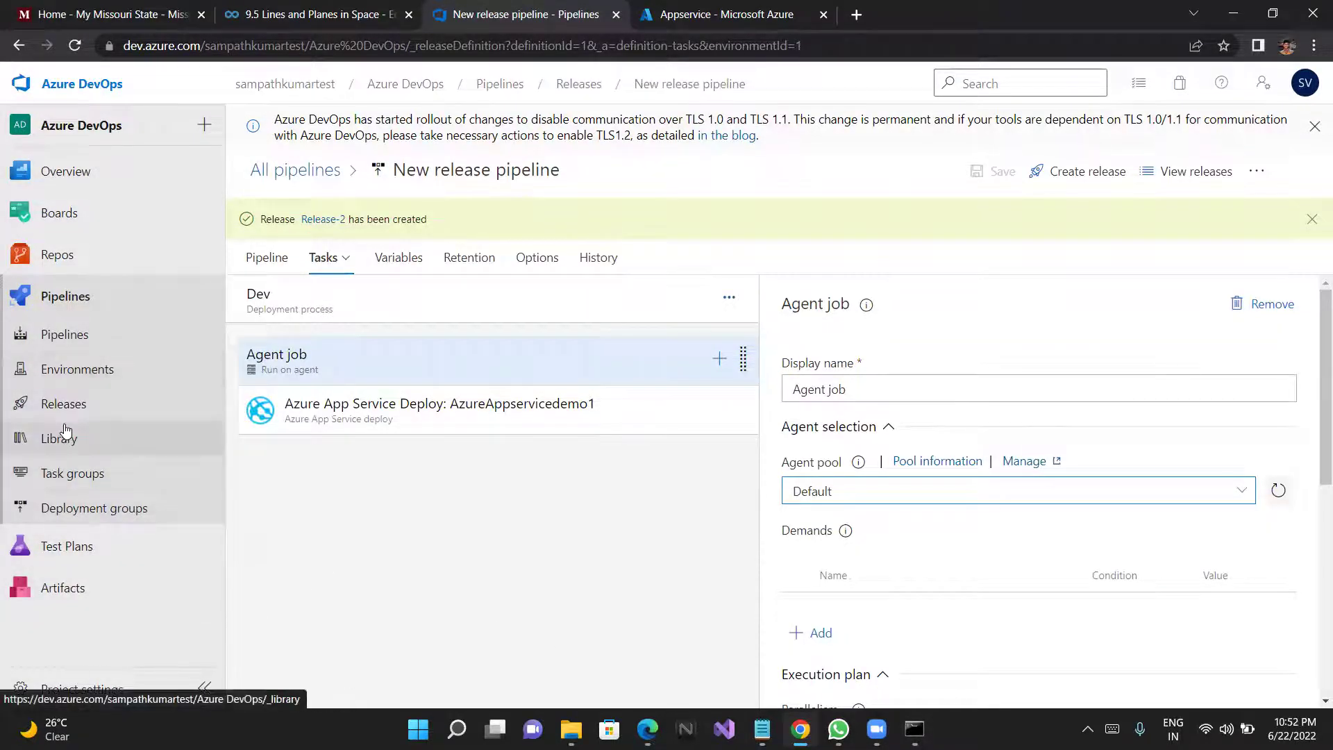
click(61, 403)
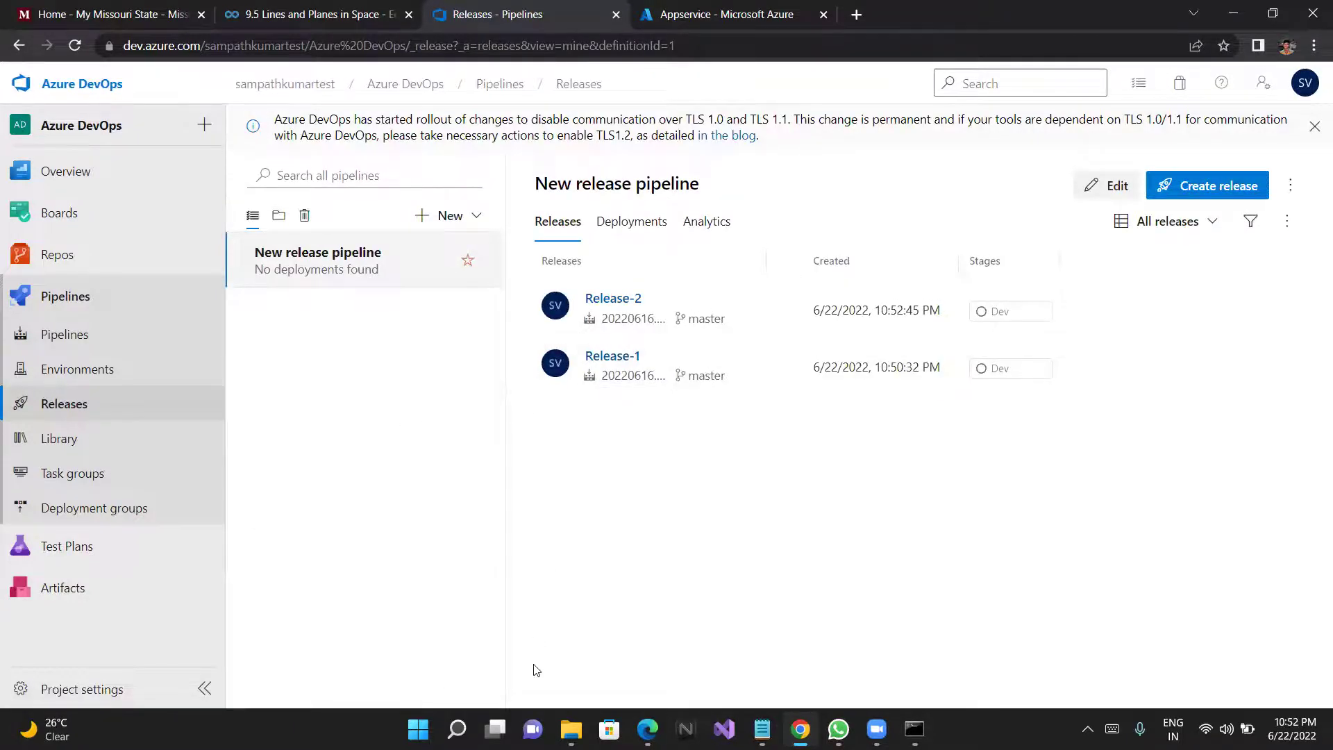
click(611, 302)
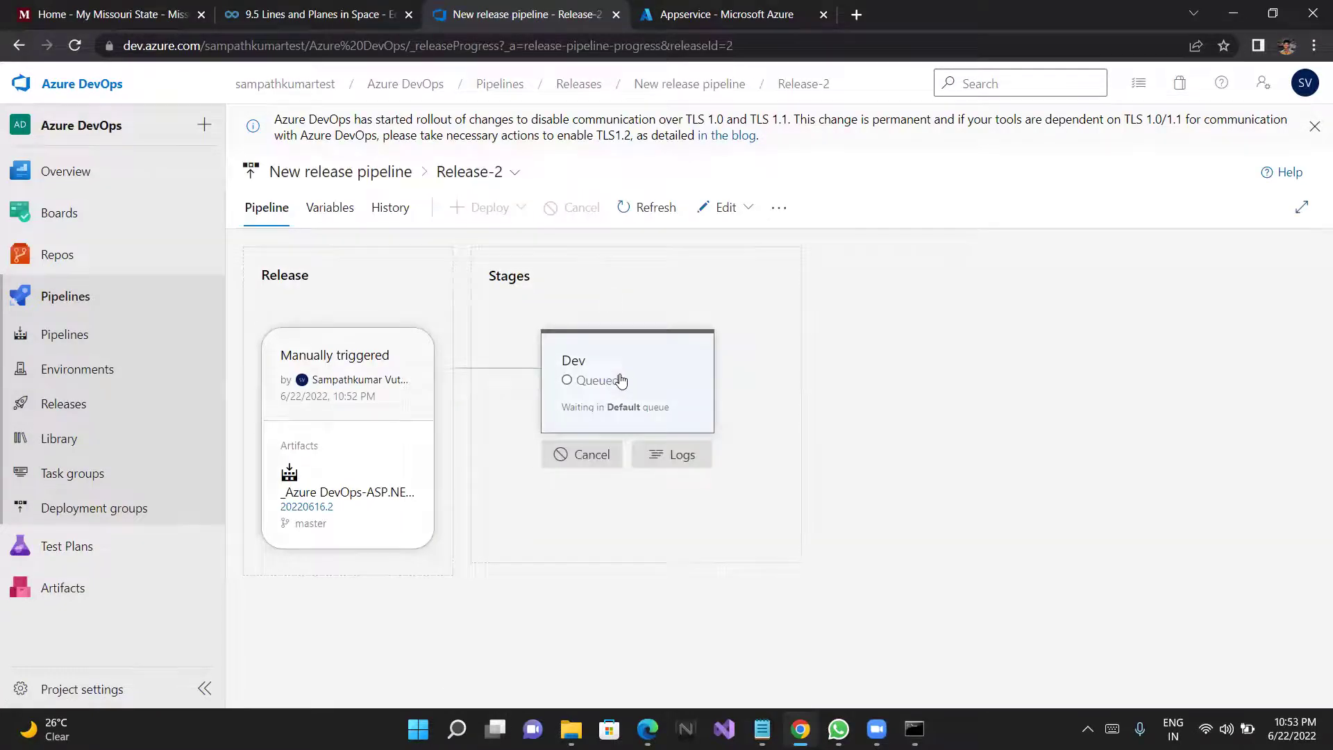
Step: Inspect Release-2's Dev stage status and its trigger and artifact details
click(620, 380)
scroll(758, 447, down, 1)
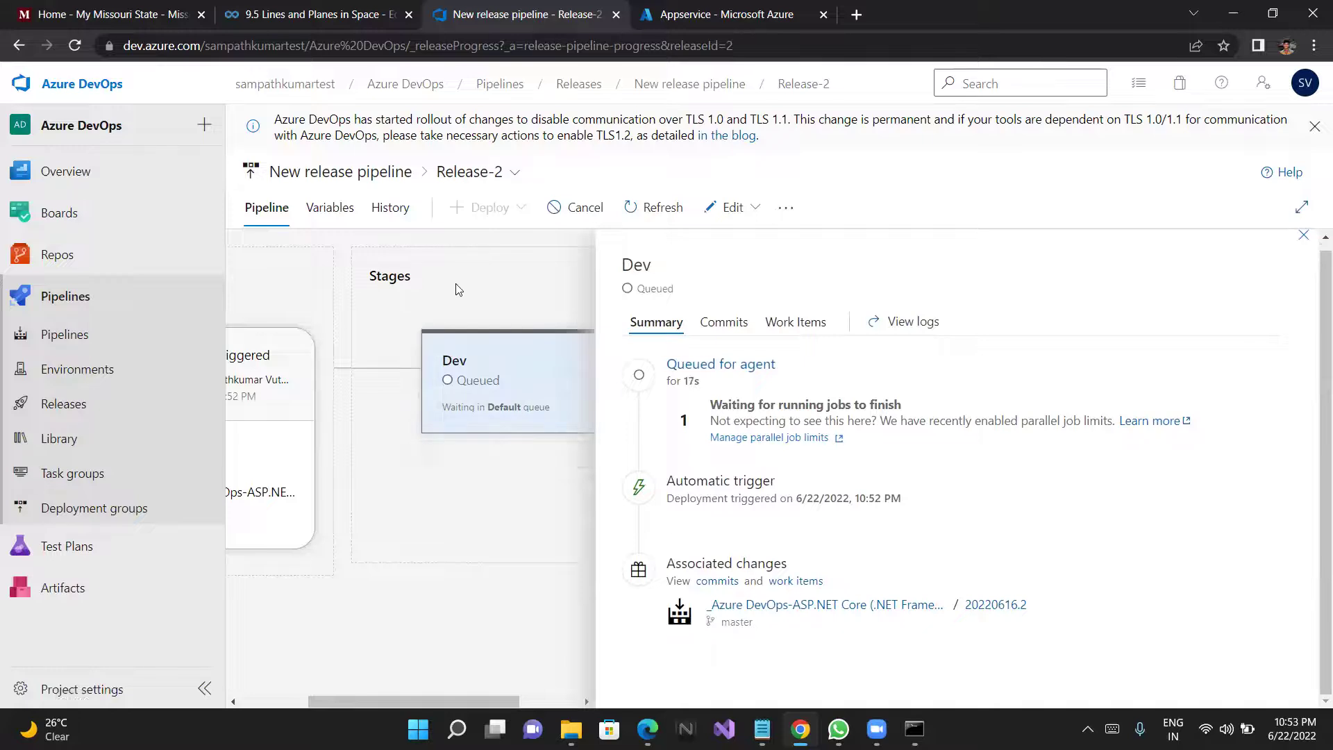
drag(377, 270, 450, 283)
click(513, 632)
click(266, 470)
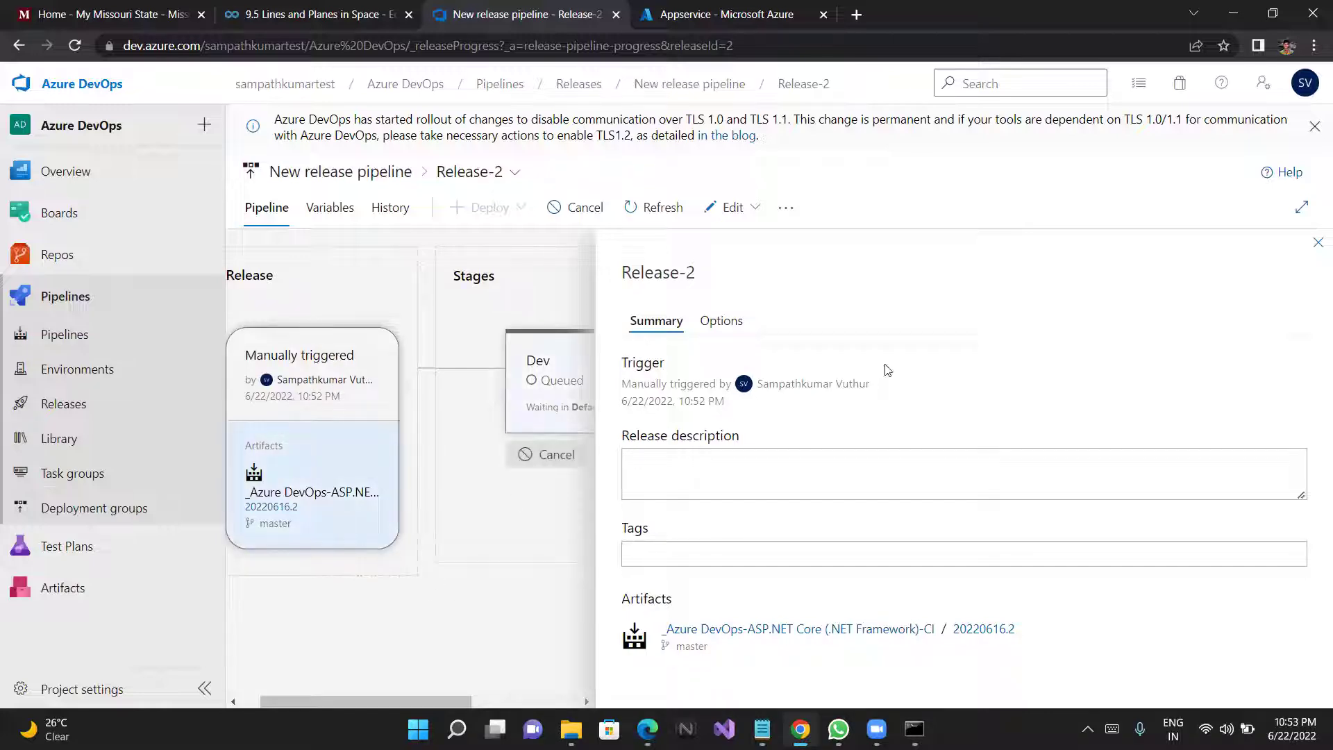
Step: Close the Release-2 details and open the Dev stage's deployment logs
click(1316, 243)
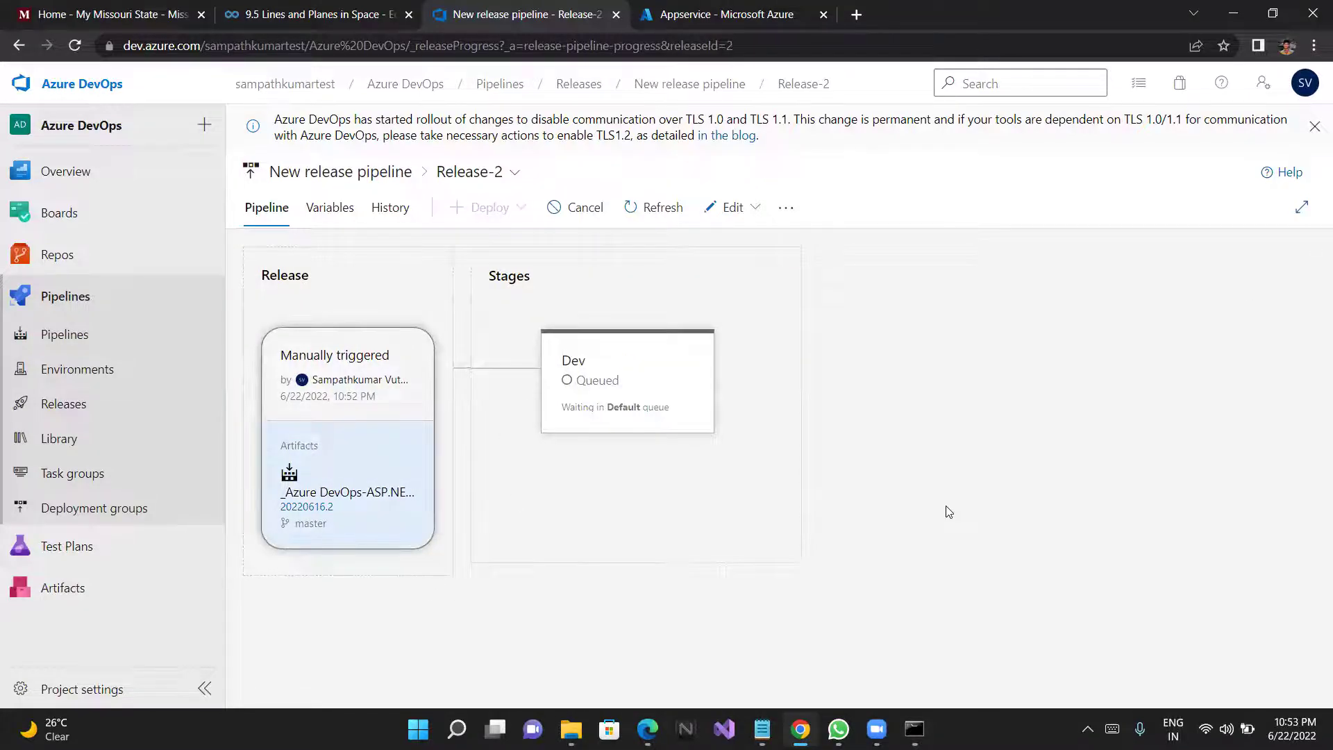
mouse_move(609, 401)
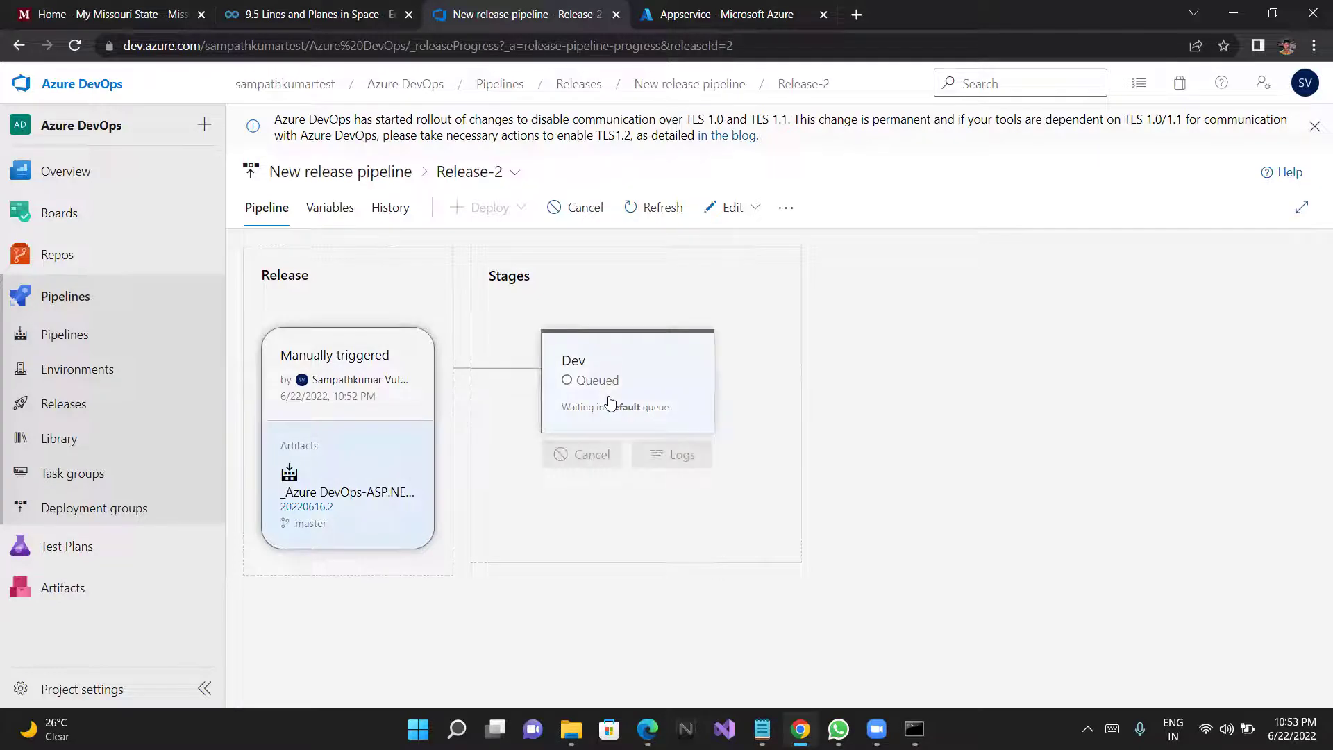
click(661, 455)
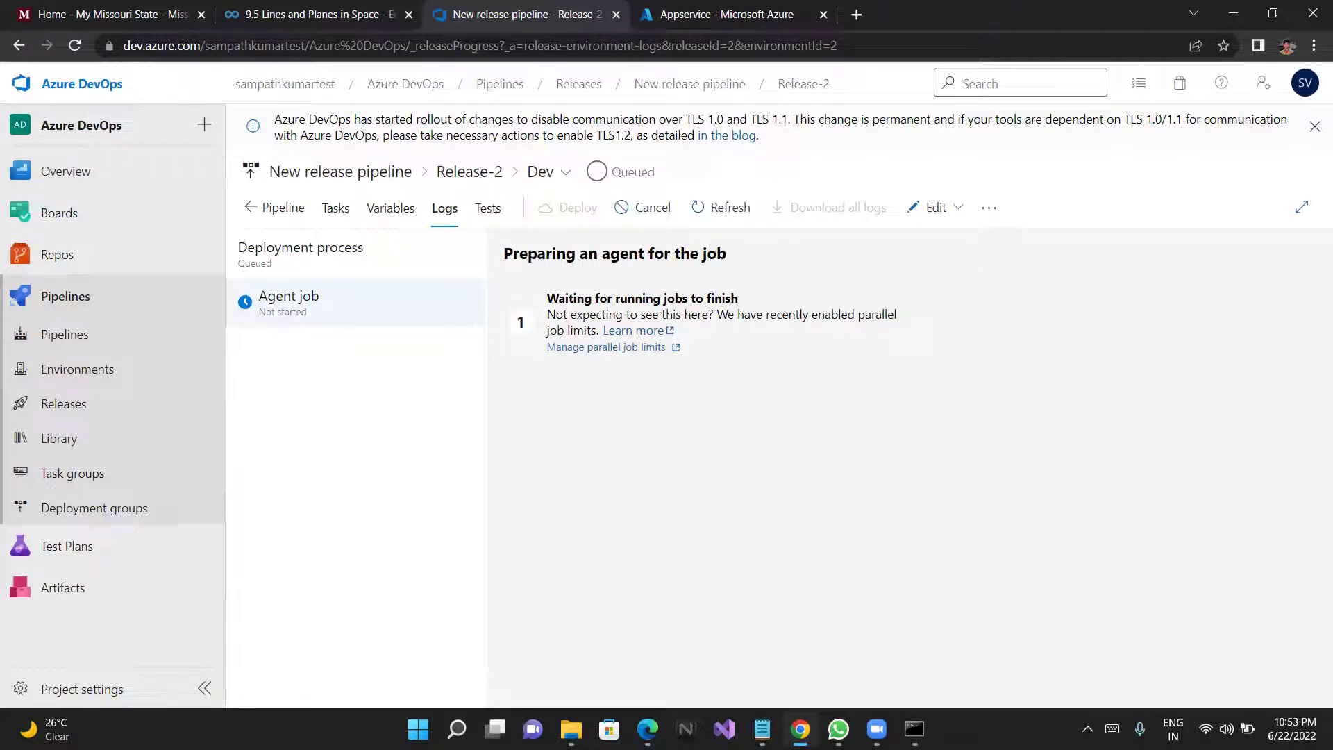
Step: Check the self-hosted agent console, then return to the Pipelines list with Azure DevOps-CI in progress
click(908, 728)
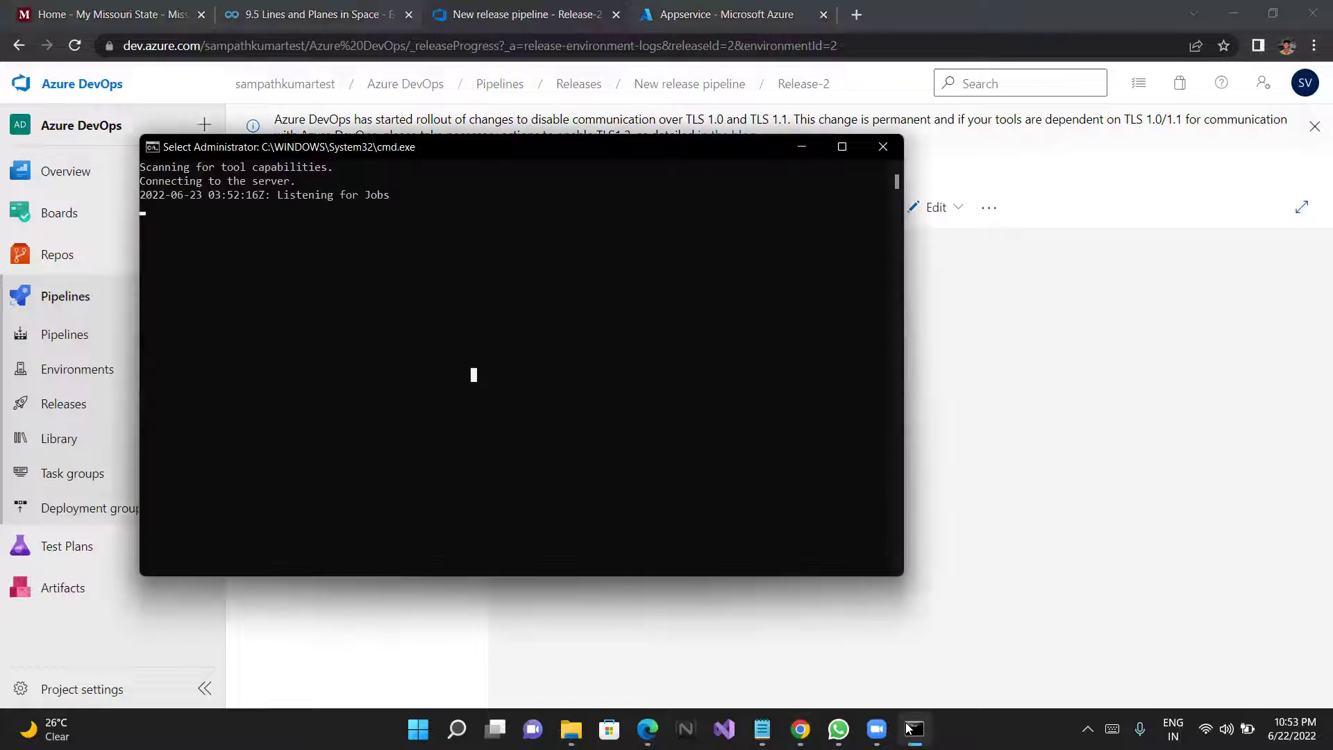
click(802, 148)
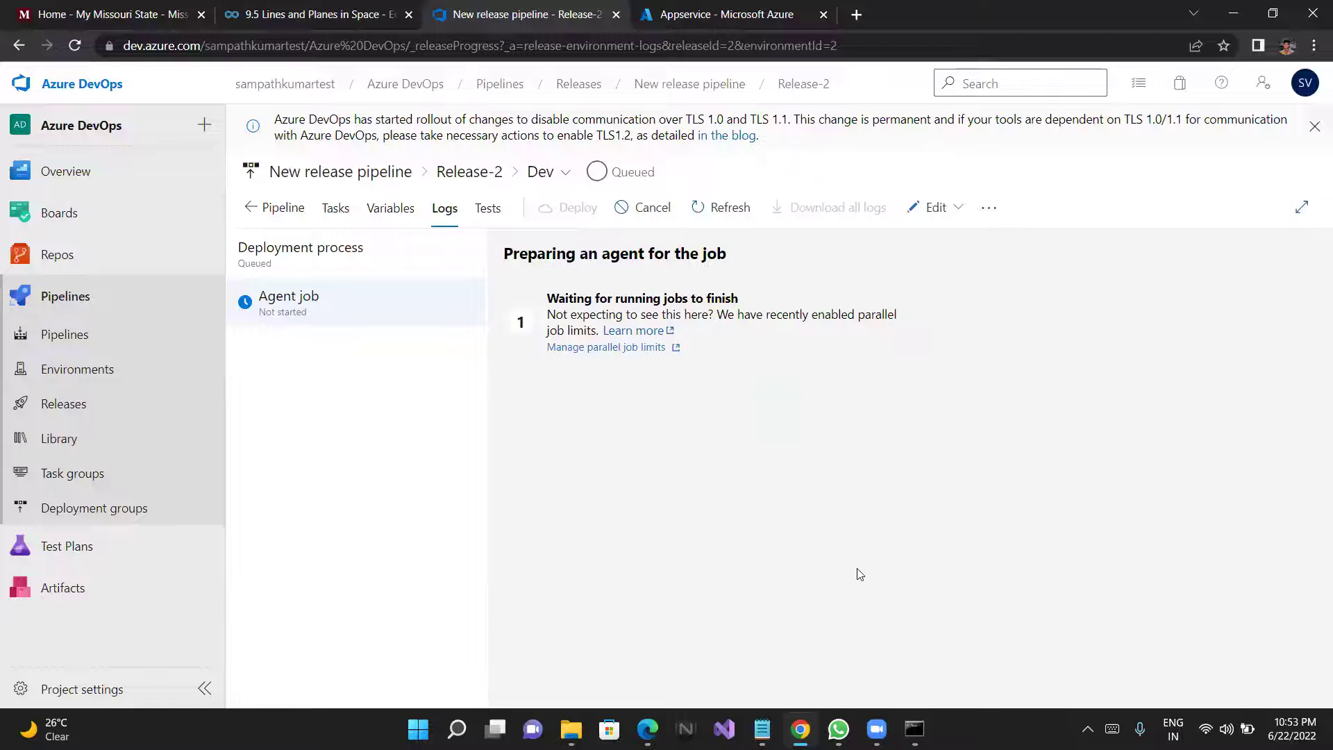
click(915, 728)
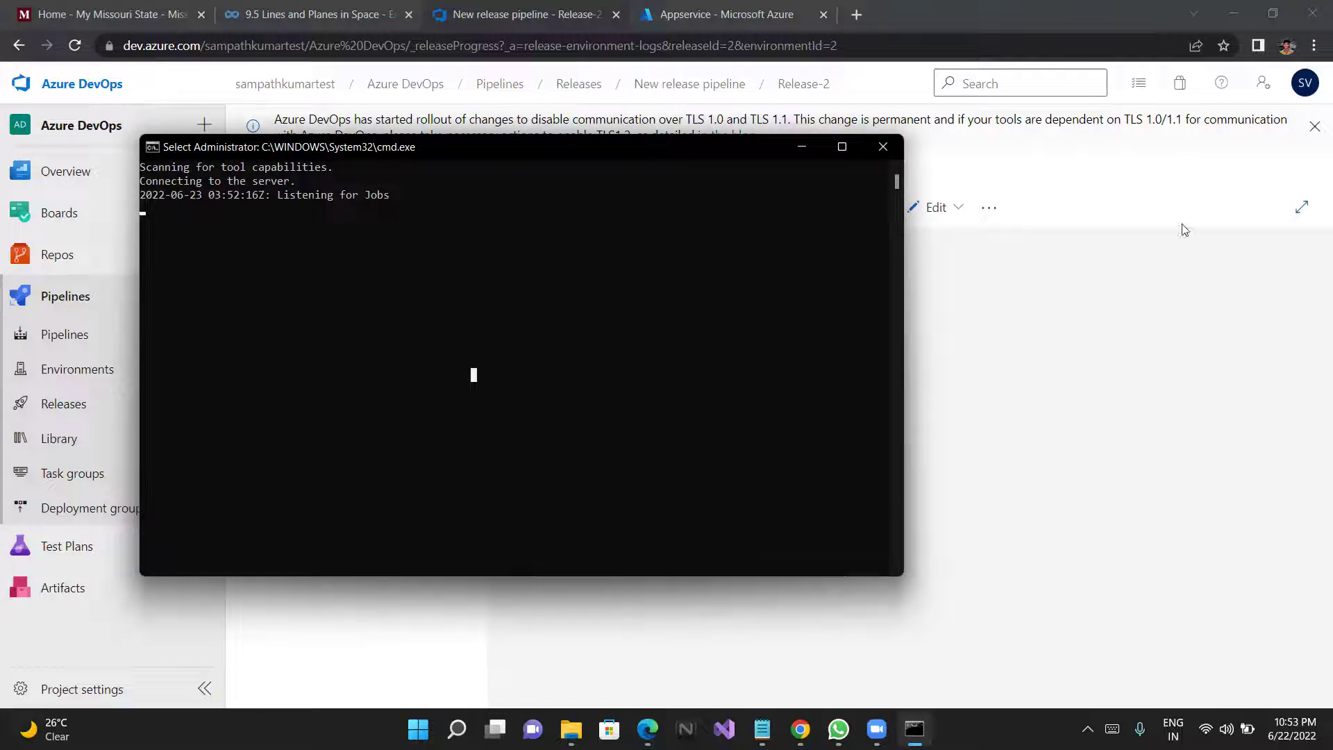
click(807, 156)
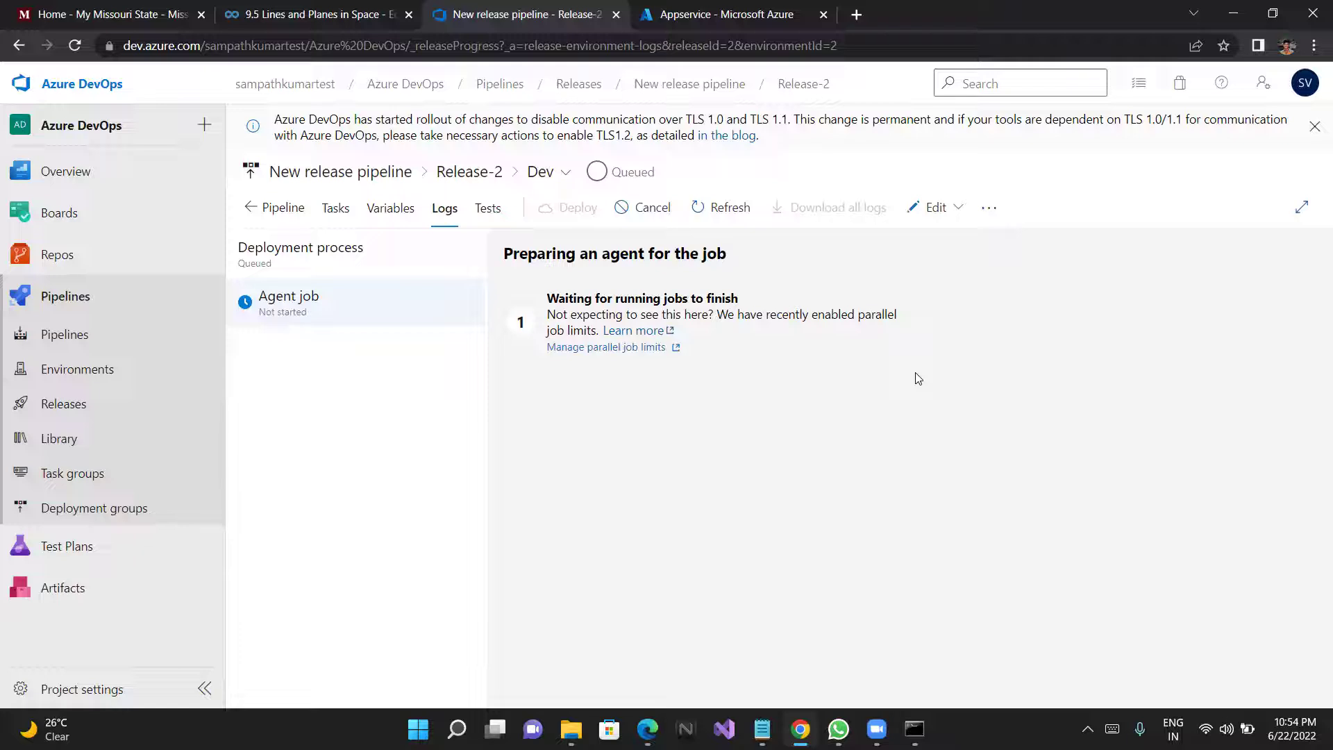
click(289, 210)
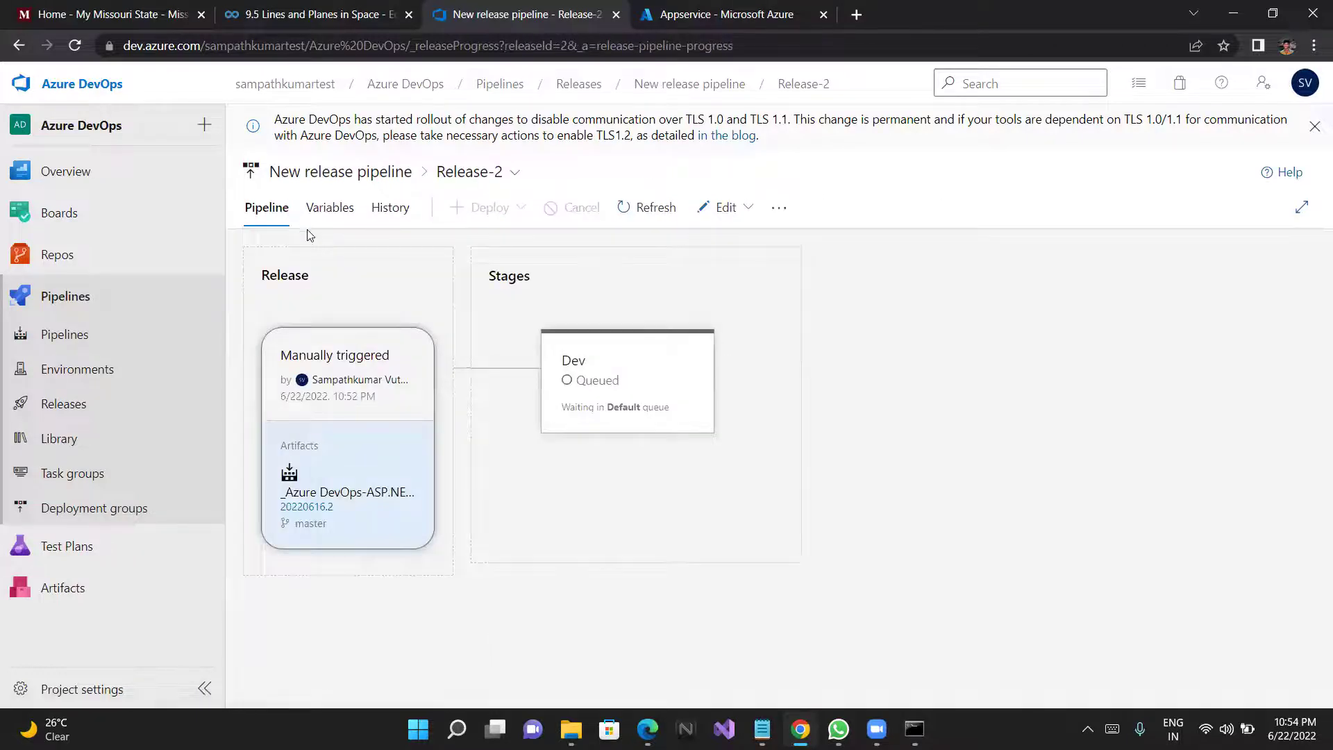
click(43, 335)
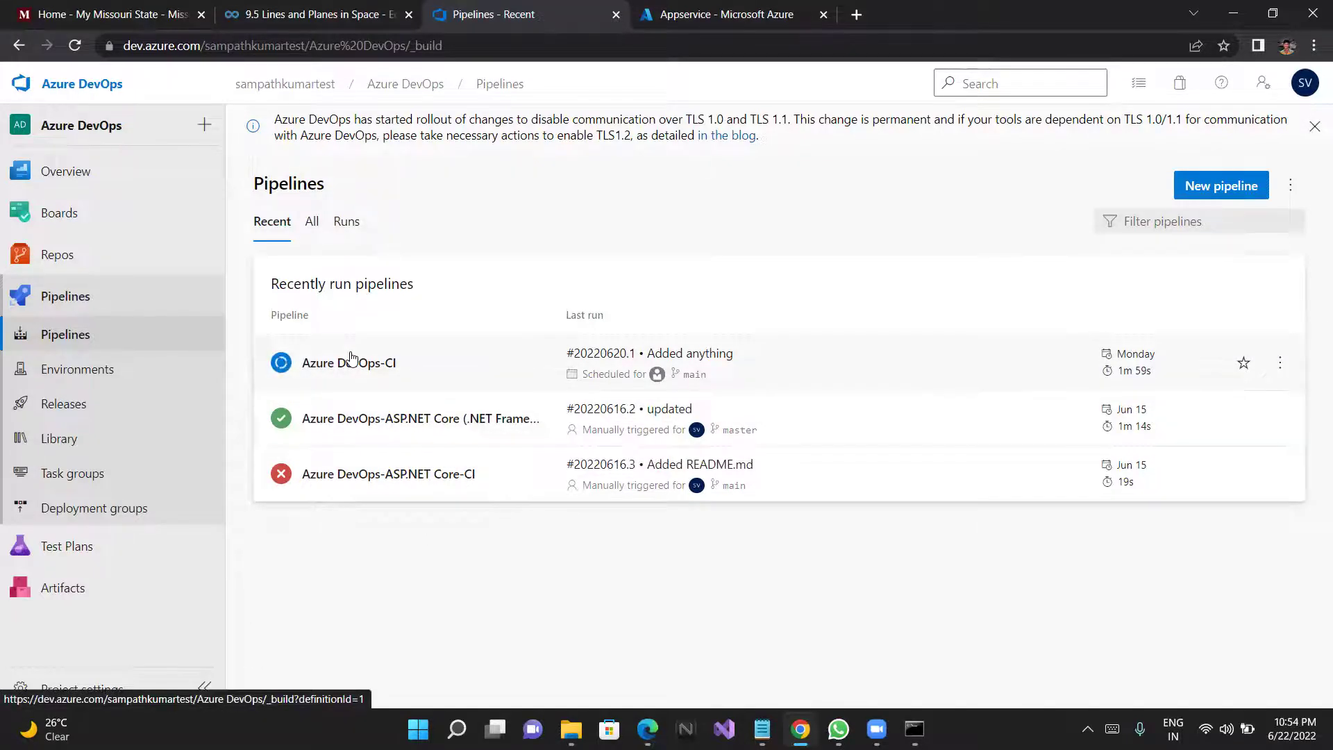
Step: Cancel the in-progress Azure DevOps-CI run 20220620.1, confirming with Yes
click(314, 371)
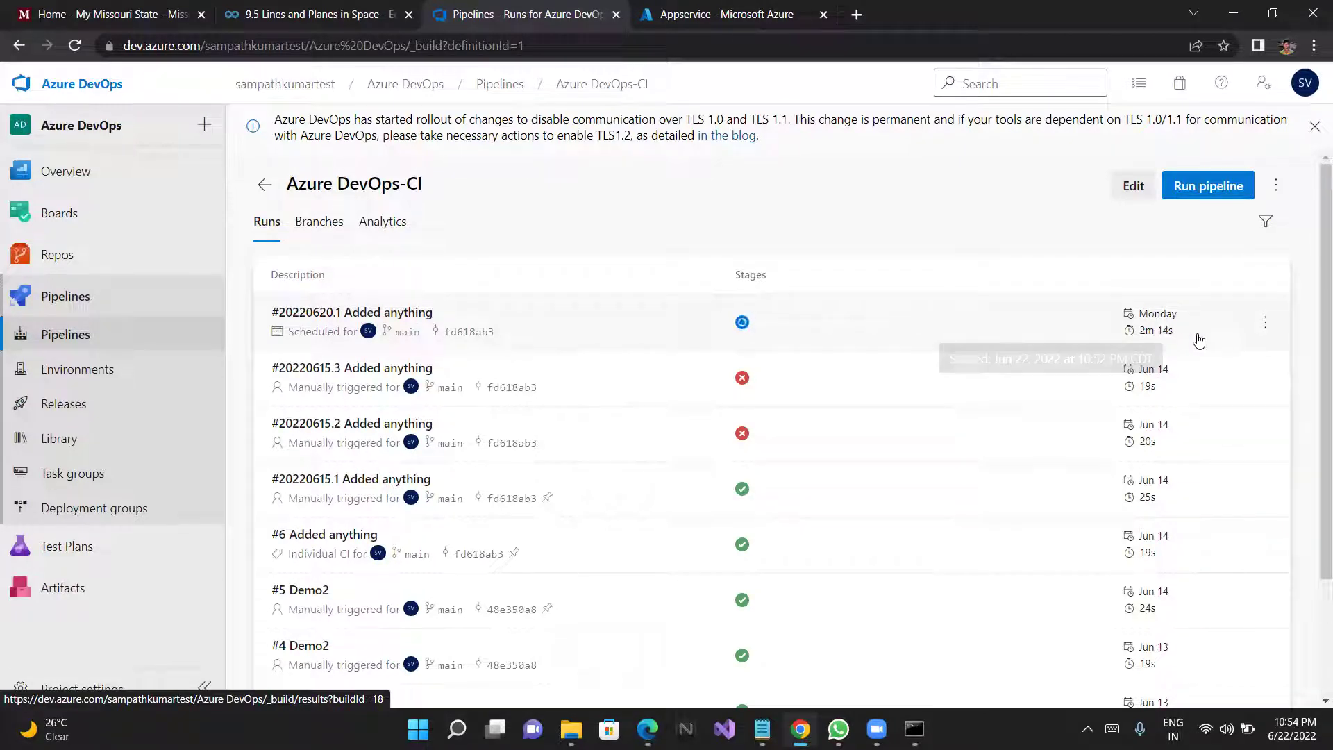
click(1266, 323)
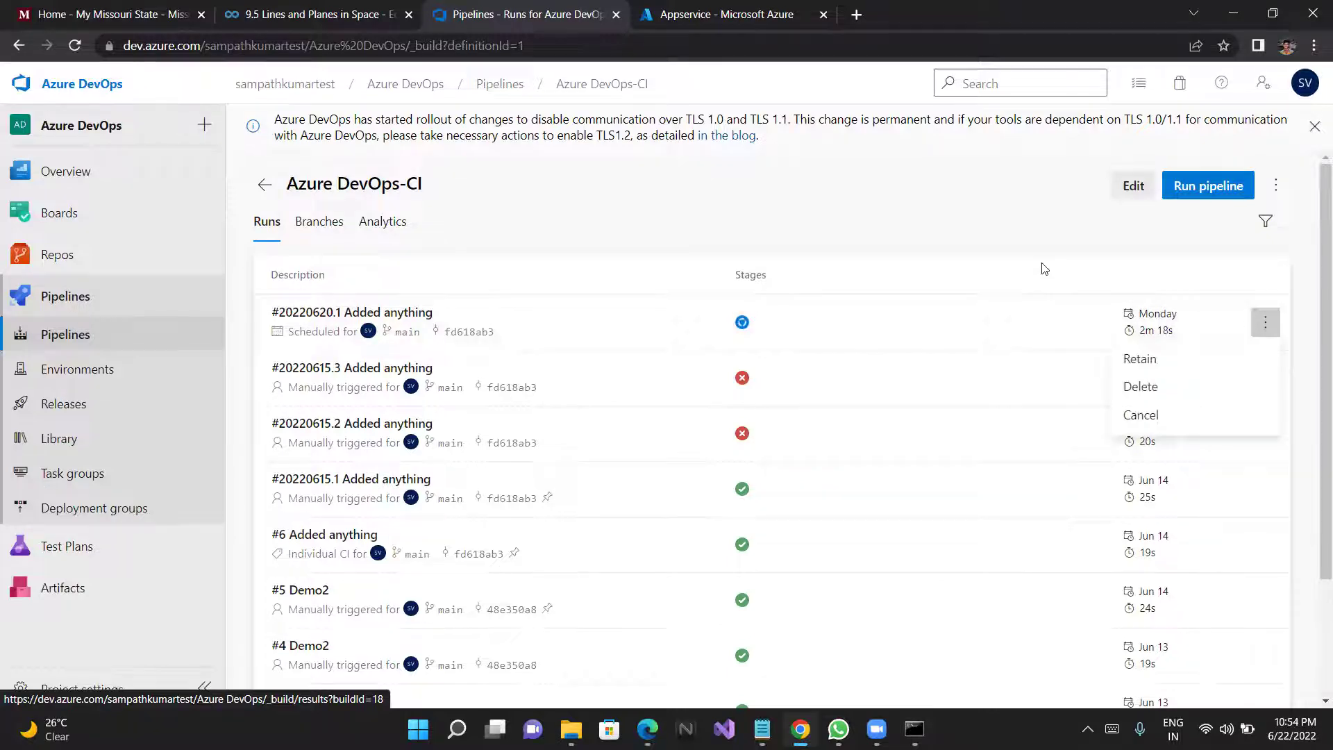
click(1045, 268)
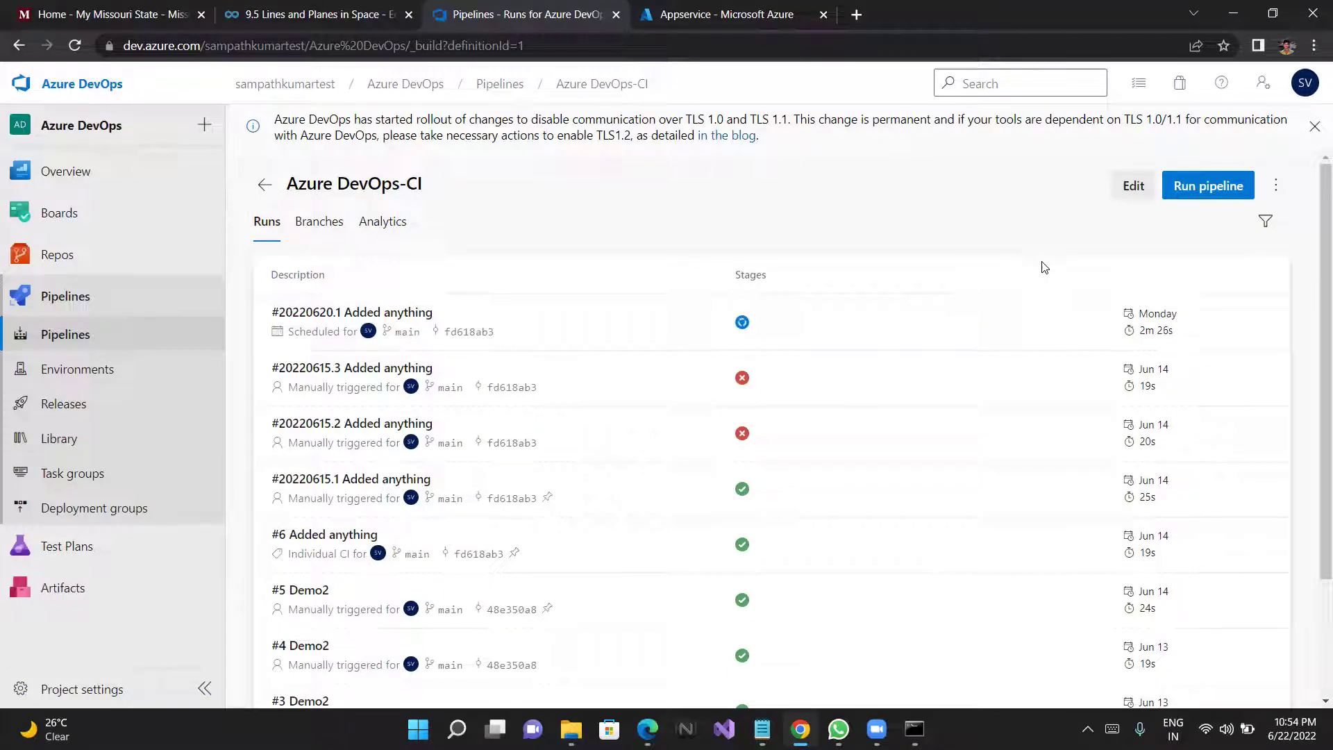
click(1265, 322)
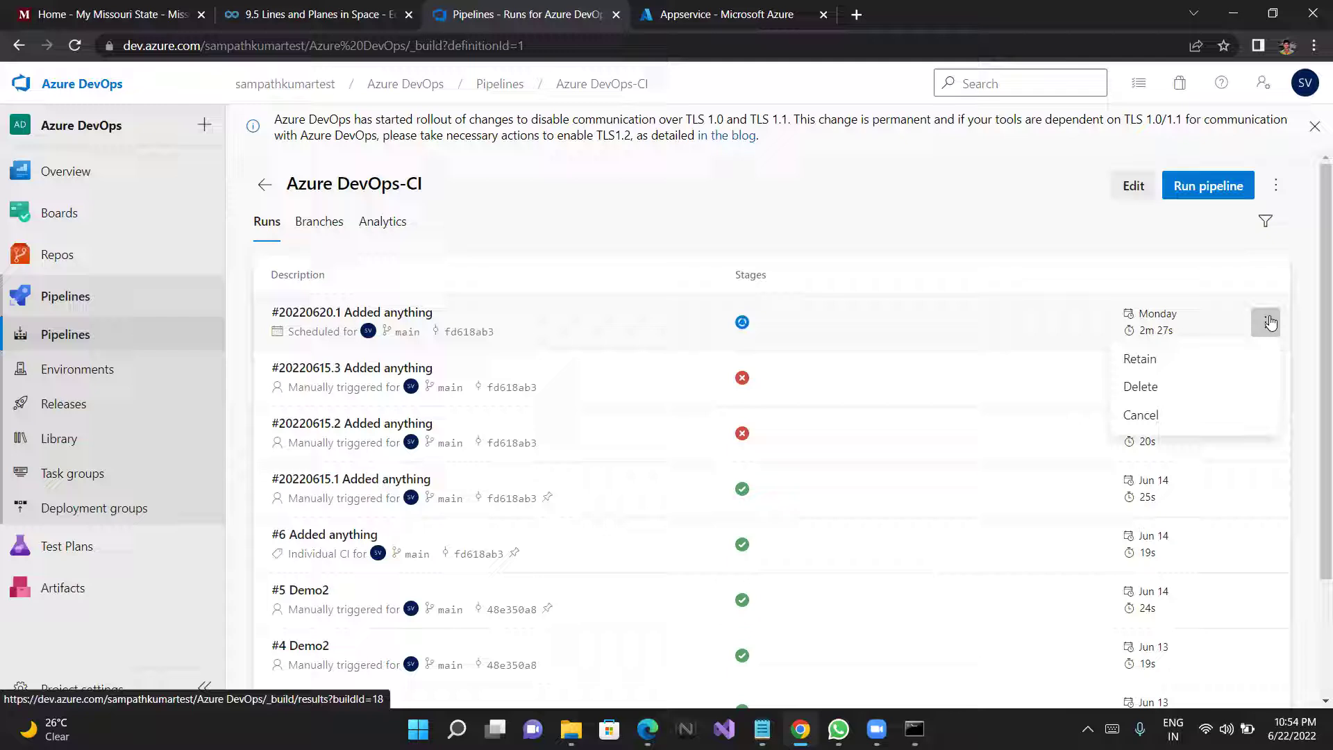
click(1156, 413)
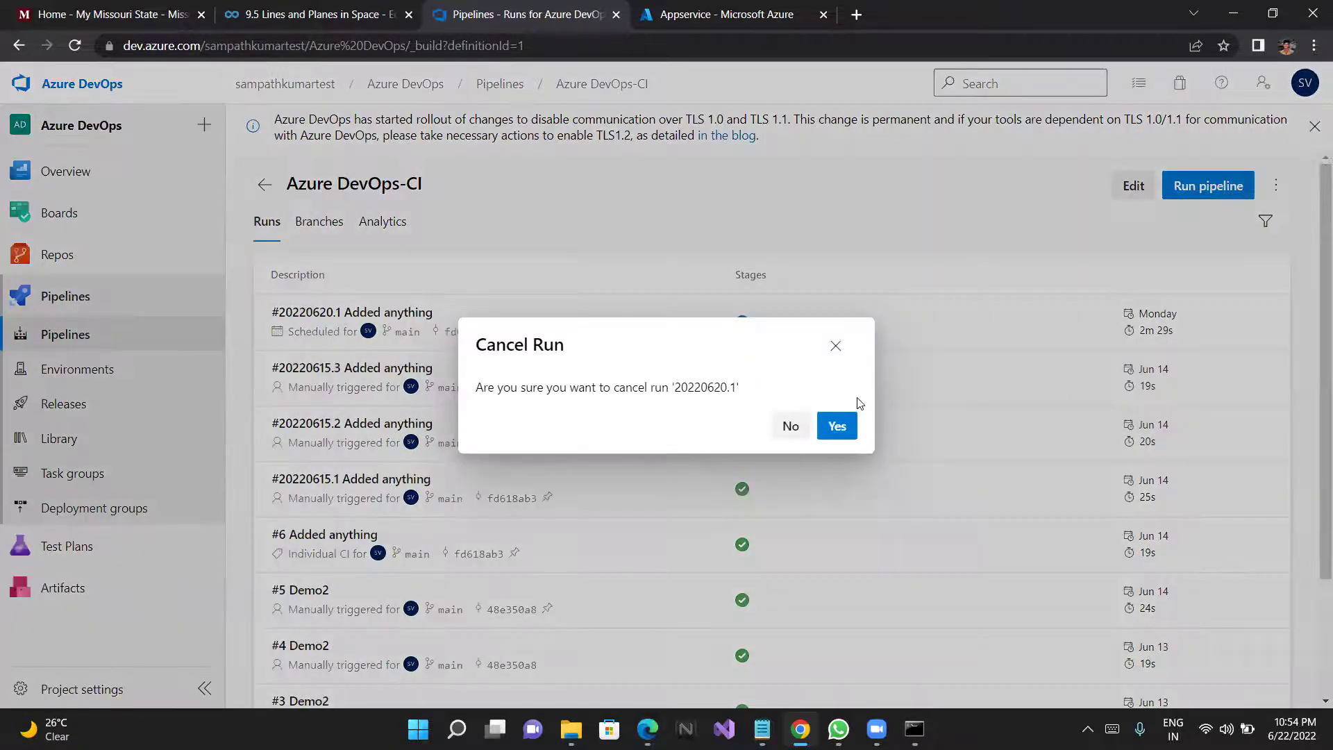
click(842, 425)
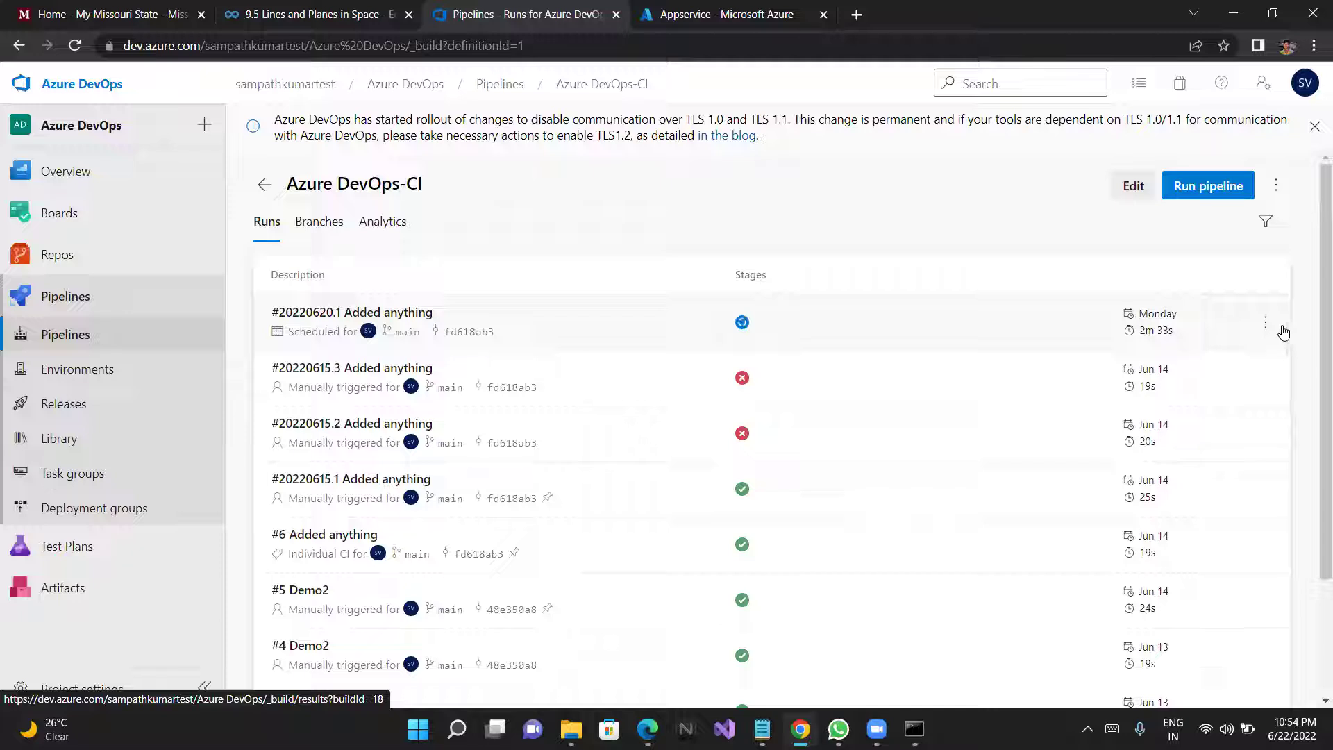
click(1265, 322)
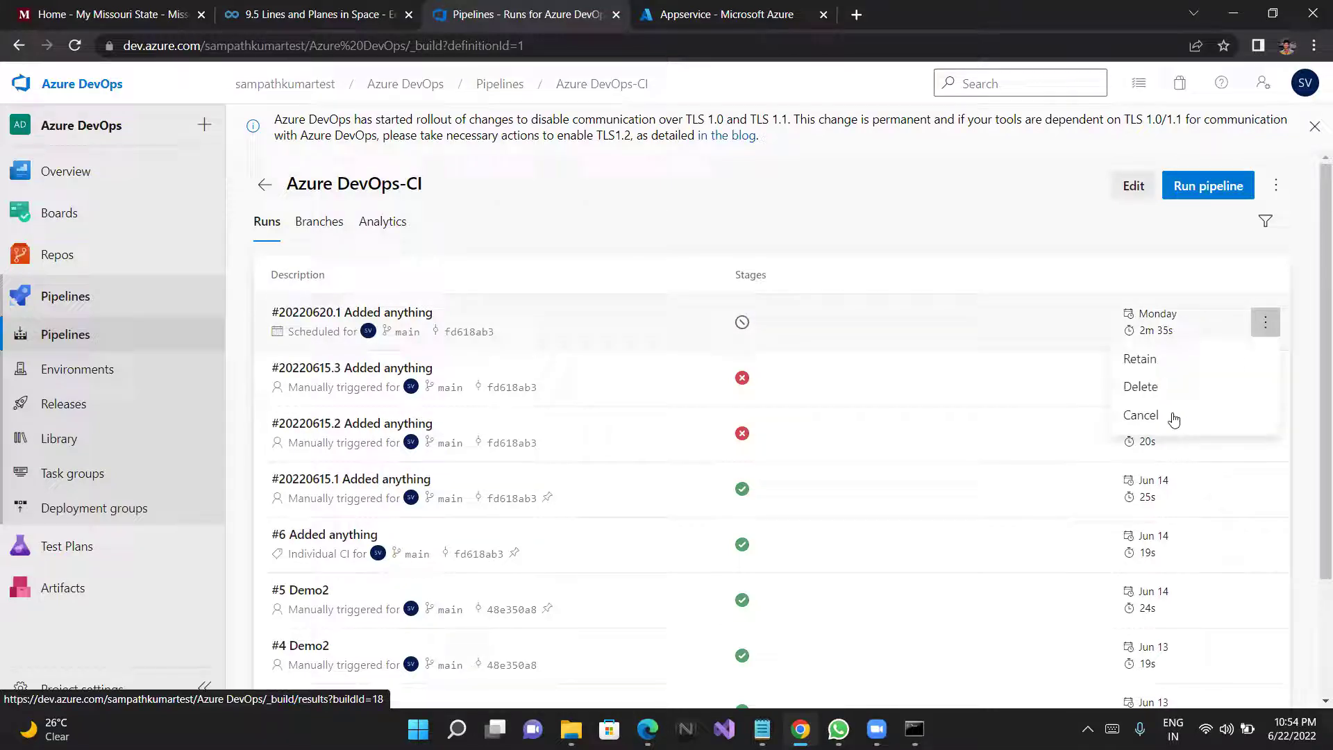
click(1134, 414)
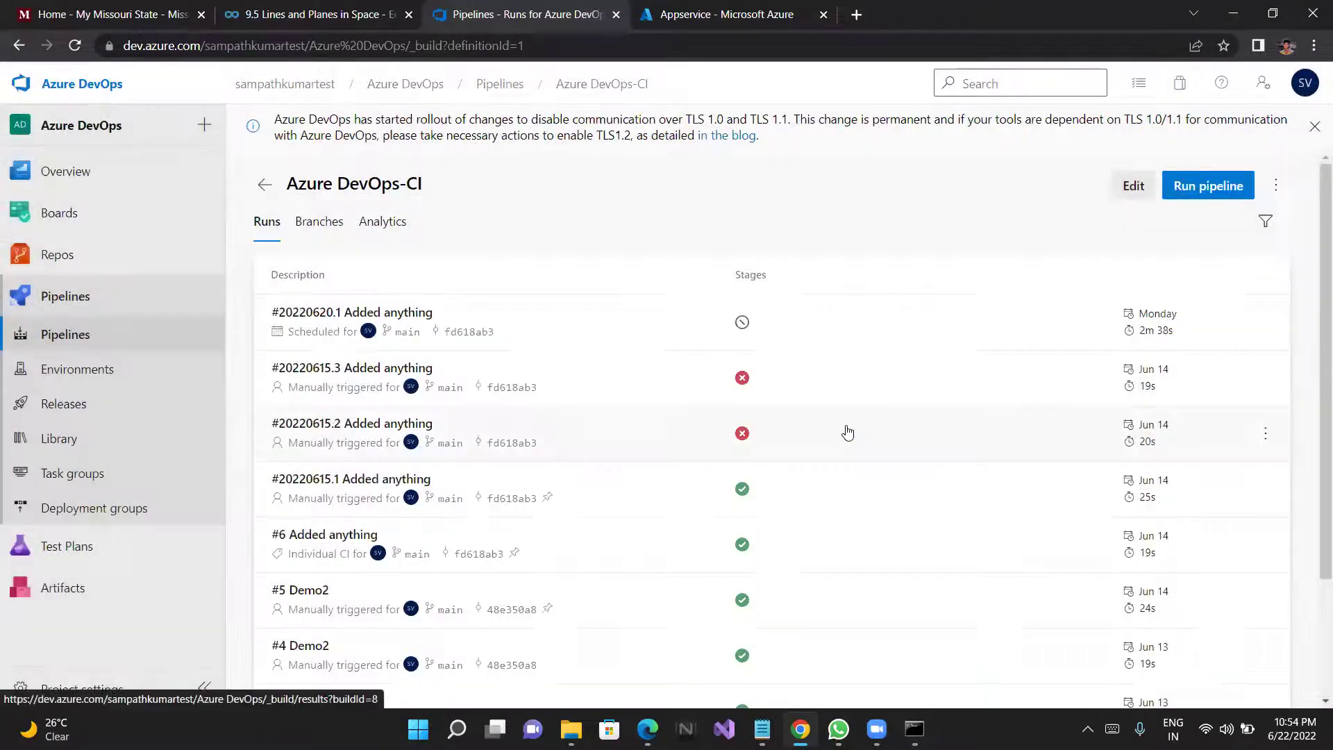
click(838, 426)
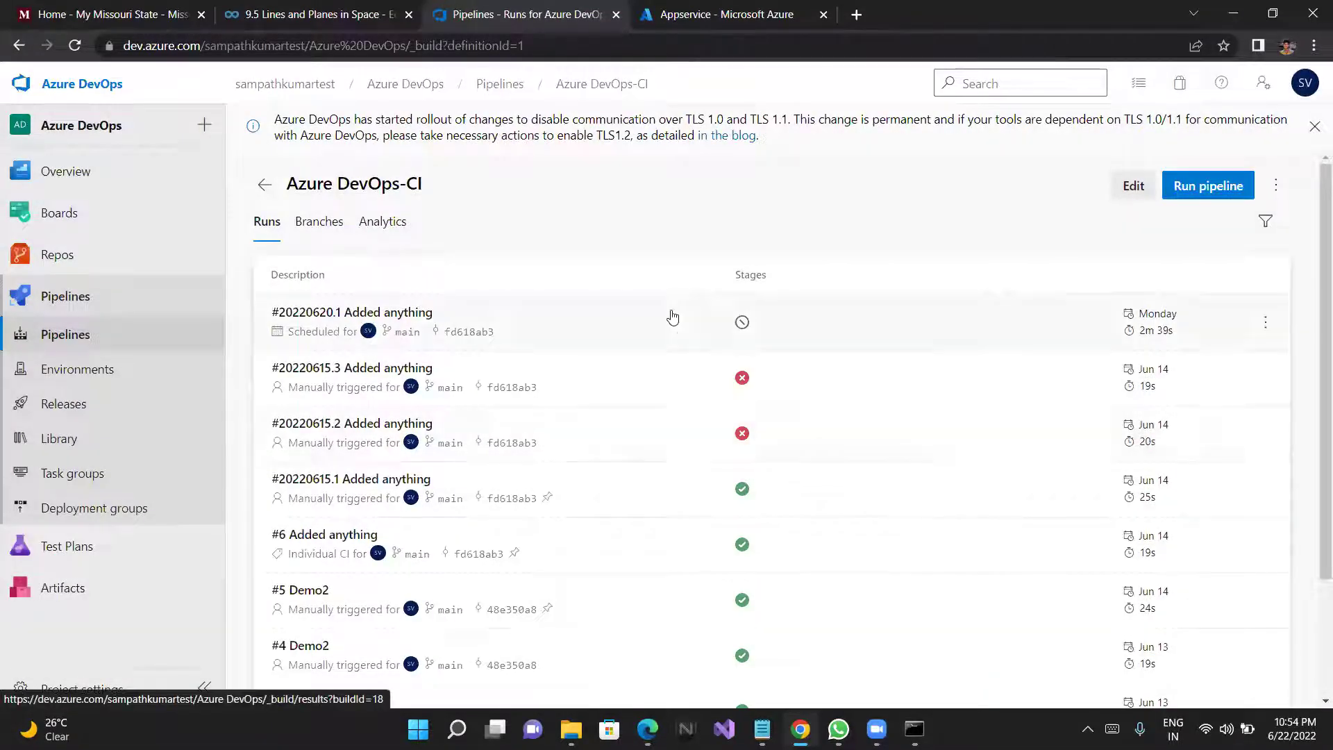
Step: Reopen Release-2's Dev stage logs from Releases and refresh the queued agent job status
click(83, 403)
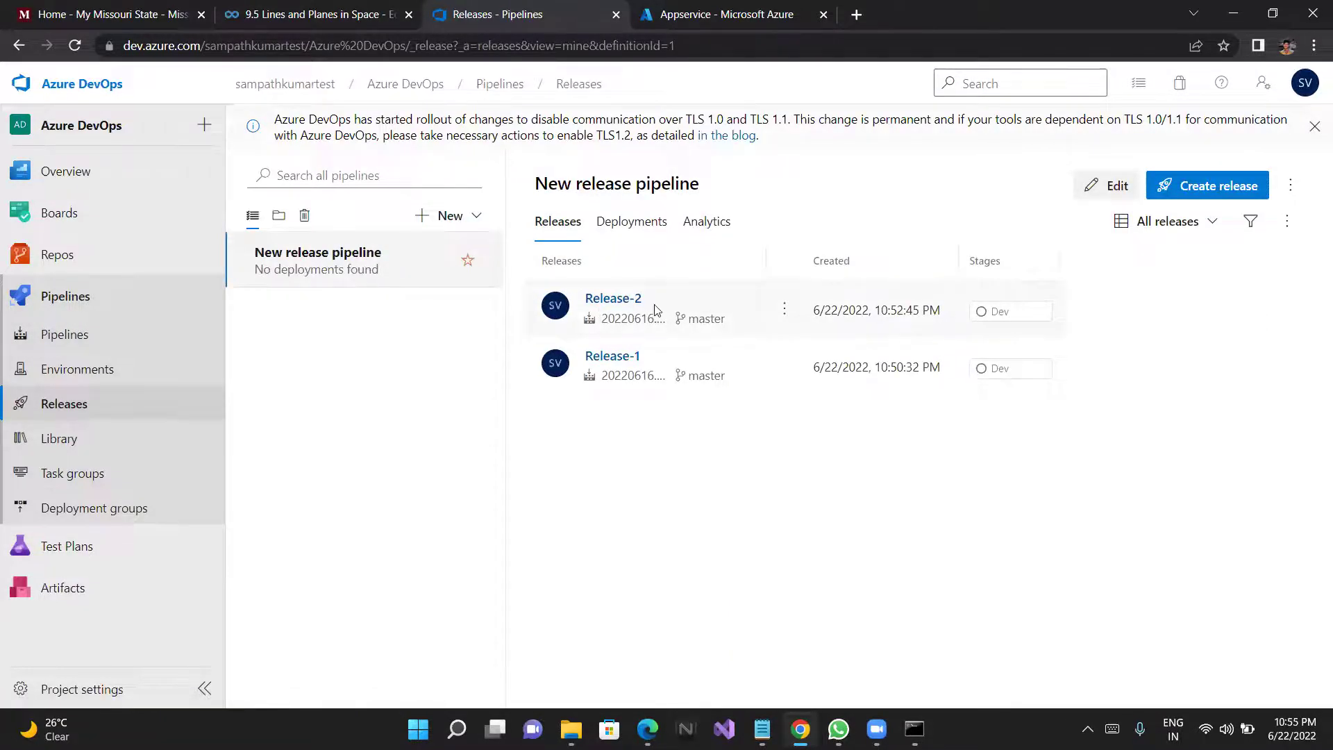
click(609, 304)
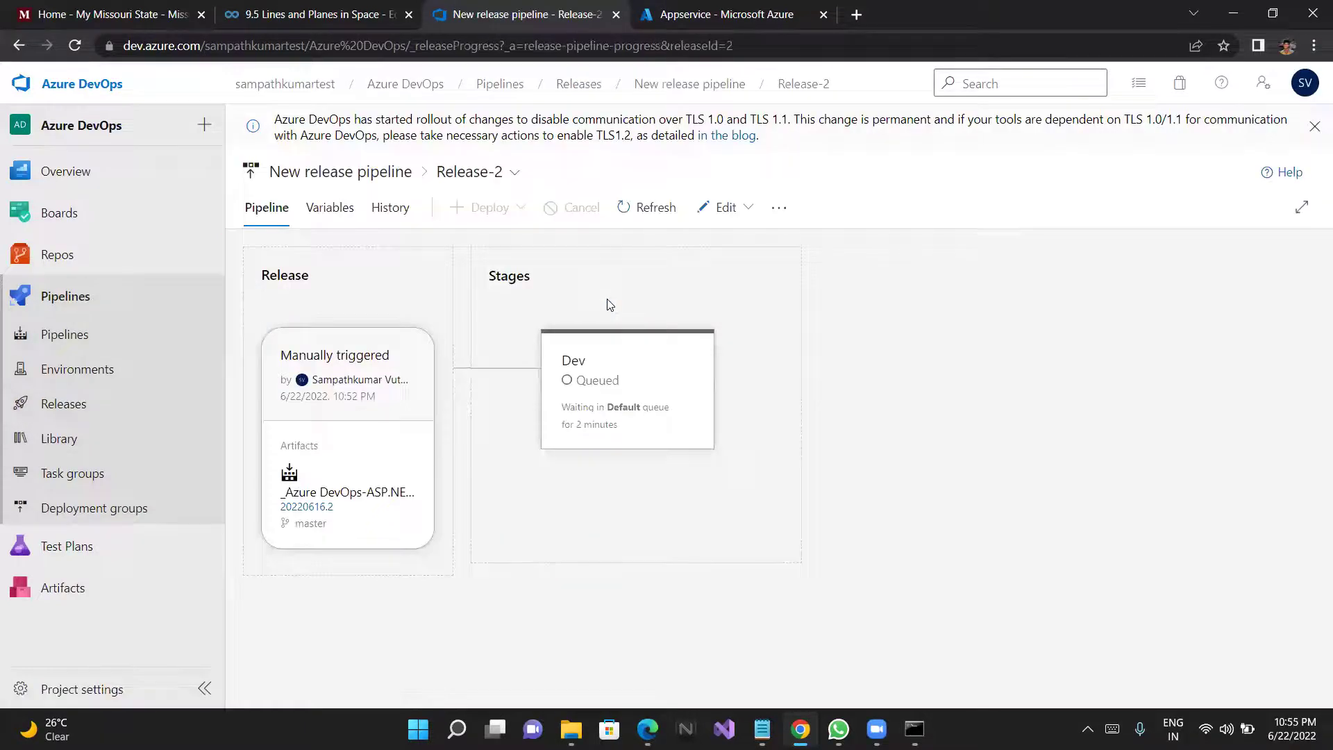
mouse_move(603, 374)
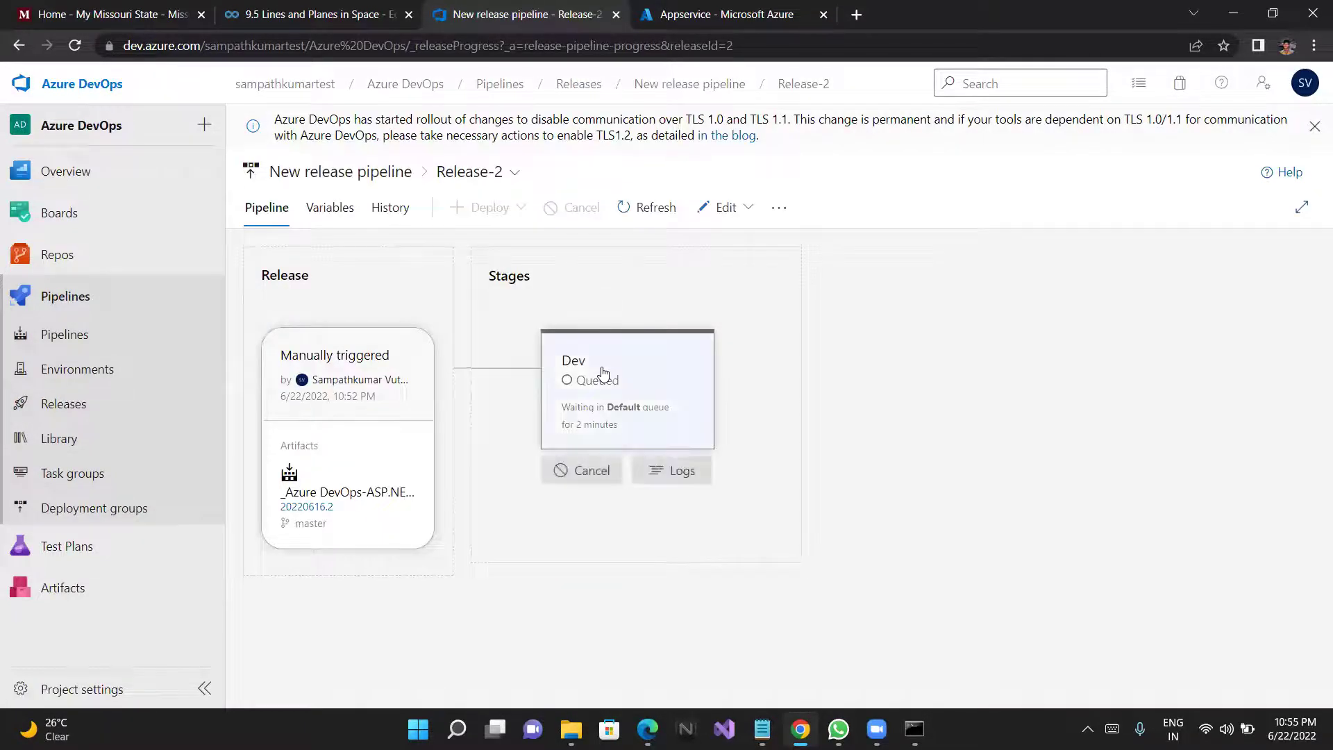
click(671, 471)
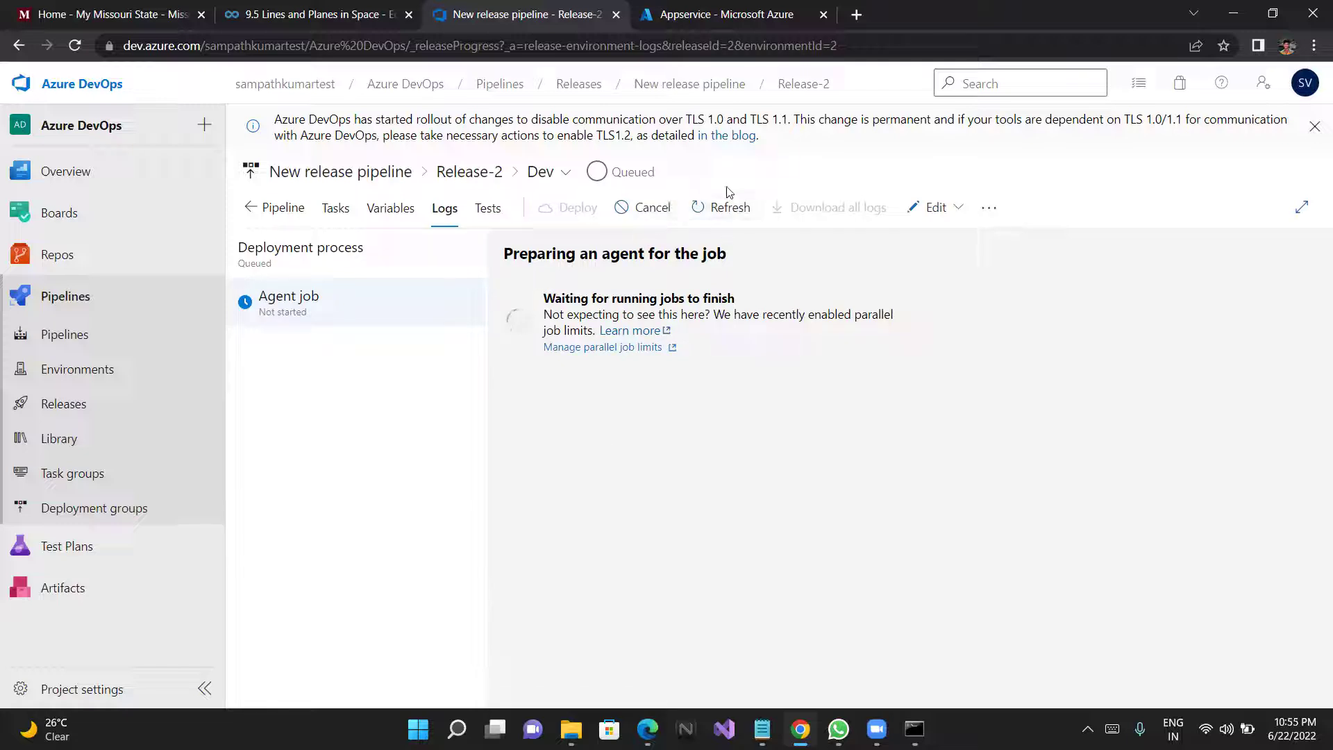
click(727, 214)
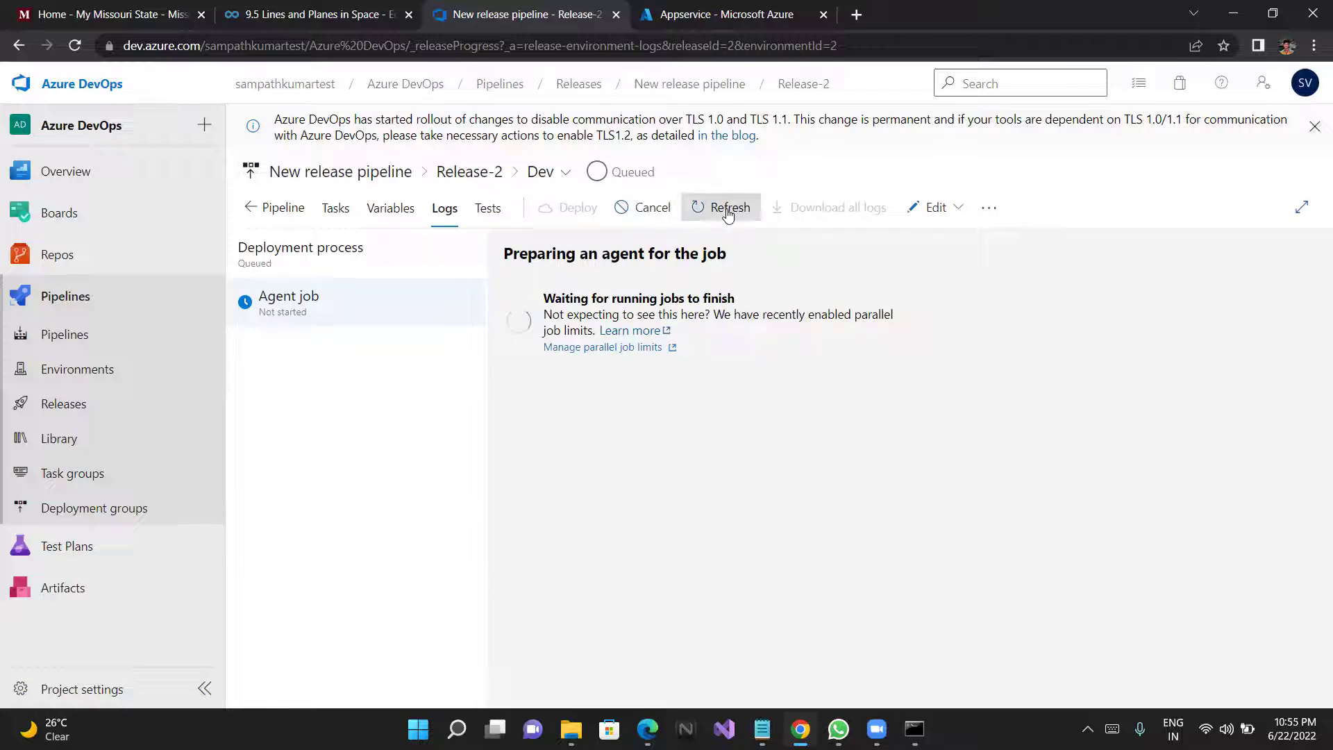
click(728, 215)
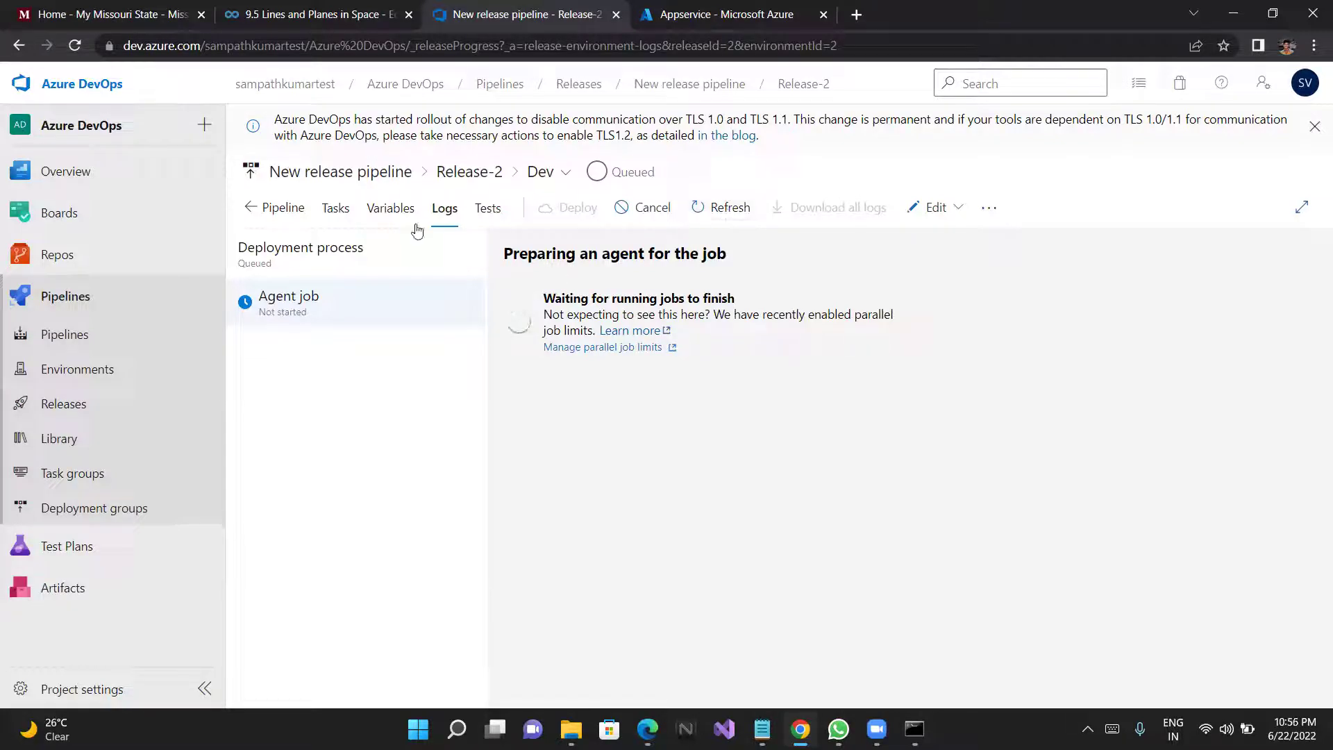
Step: Return to the Pipelines list of recently run pipelines, including Azure DevOps-CI
click(81, 341)
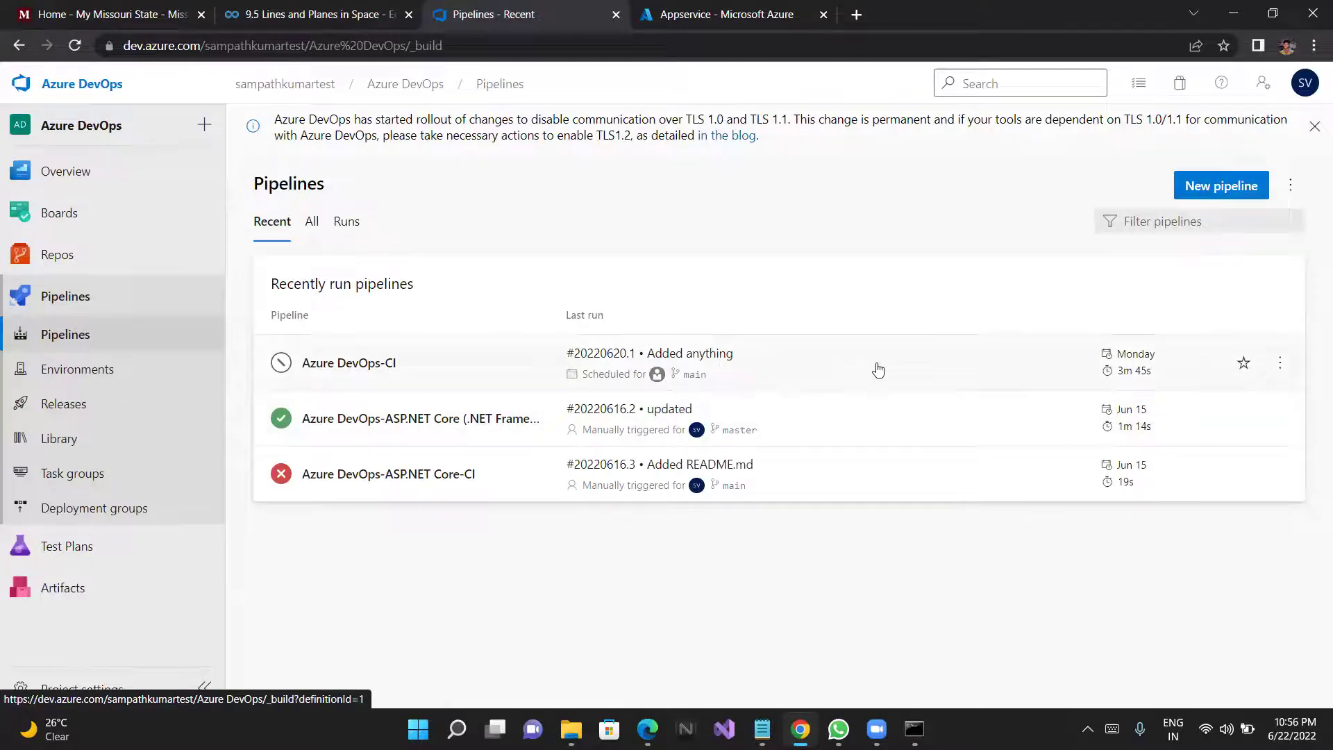
Step: Open Azure DevOps-CI run #20220620.1 and check the still-queued Agent job 1 logs
click(351, 361)
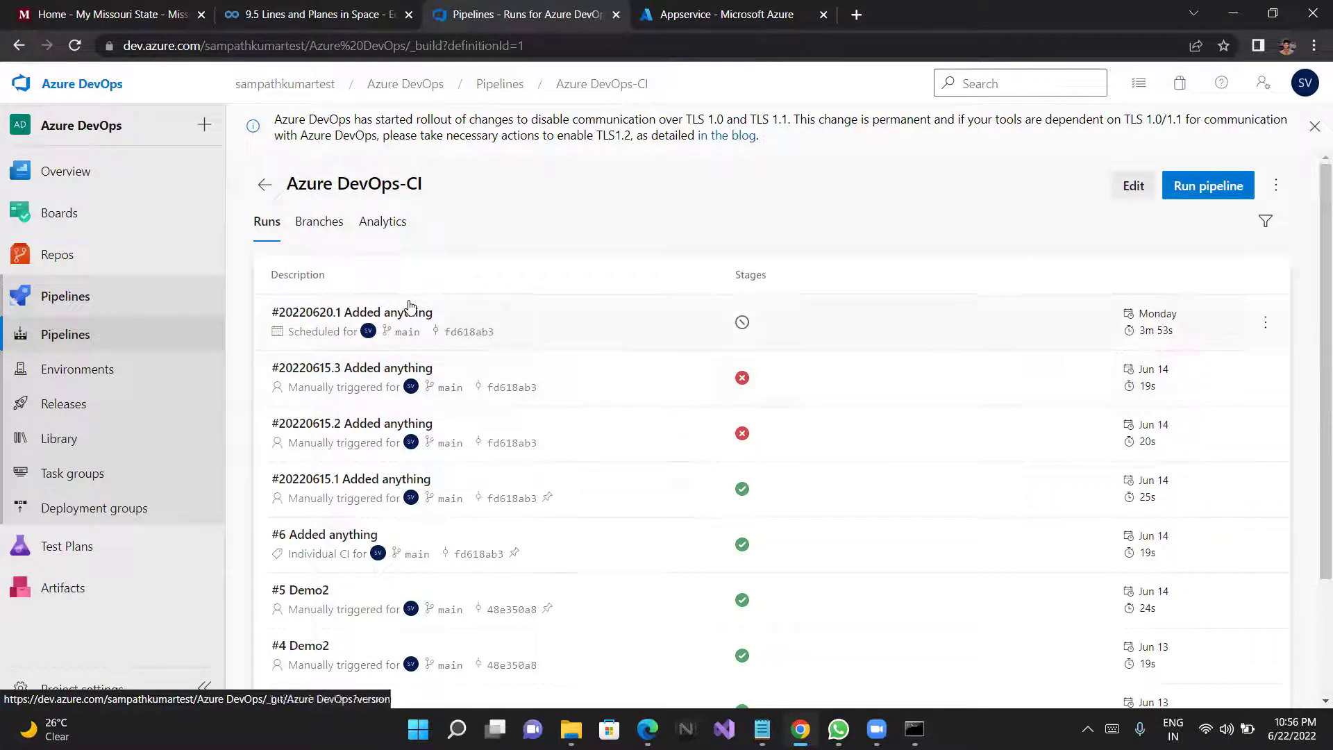
click(373, 305)
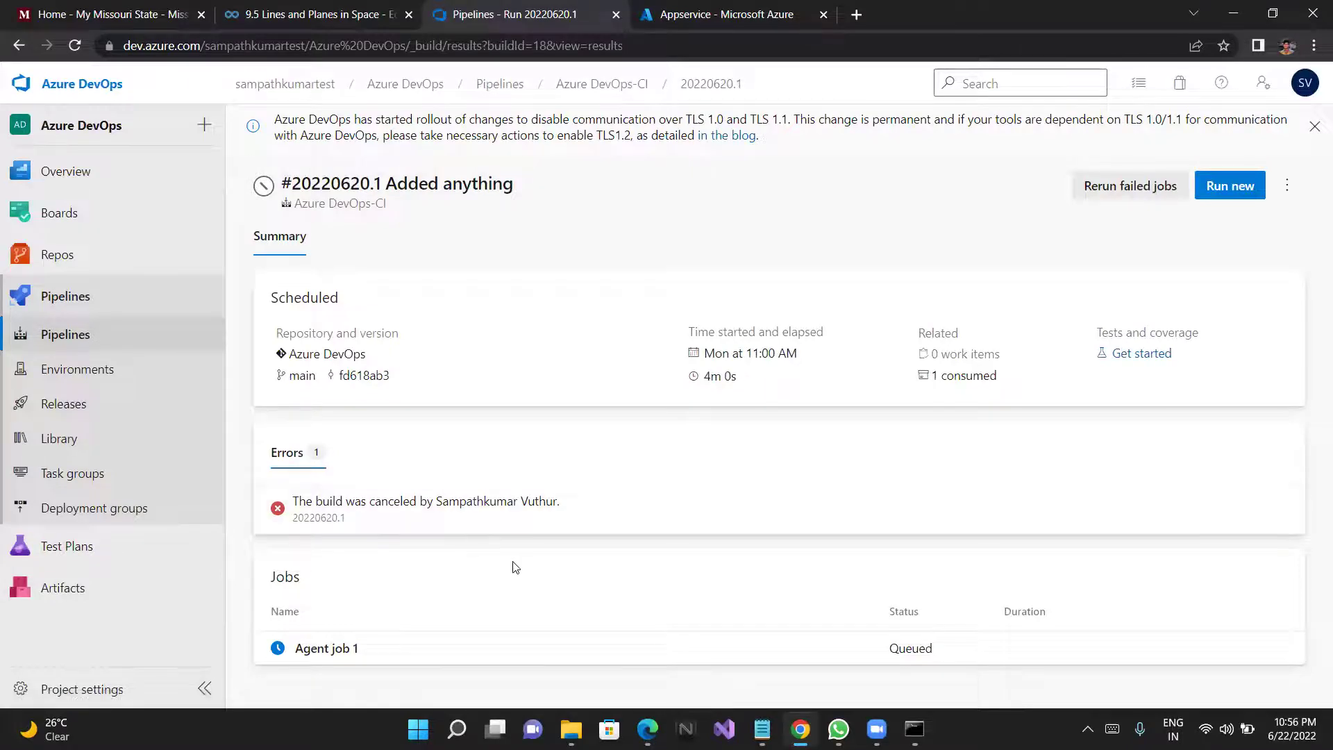
click(303, 654)
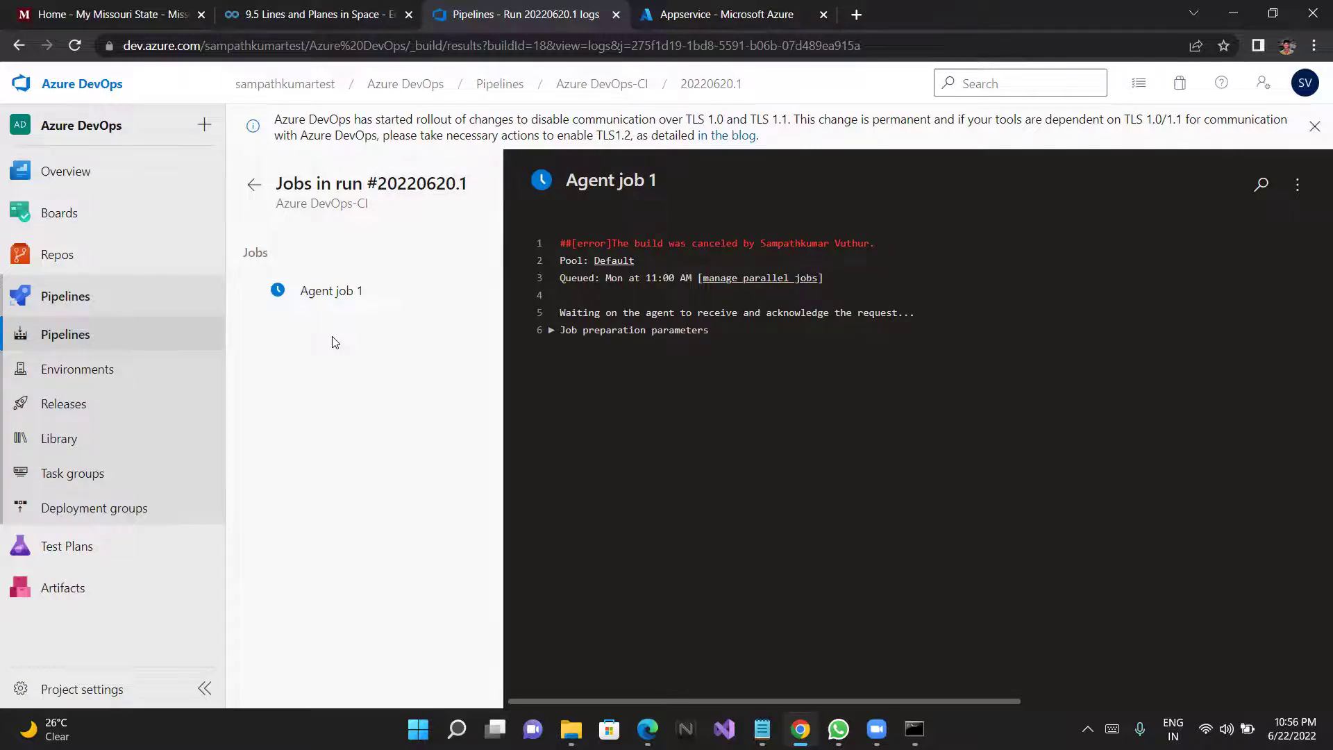
click(245, 185)
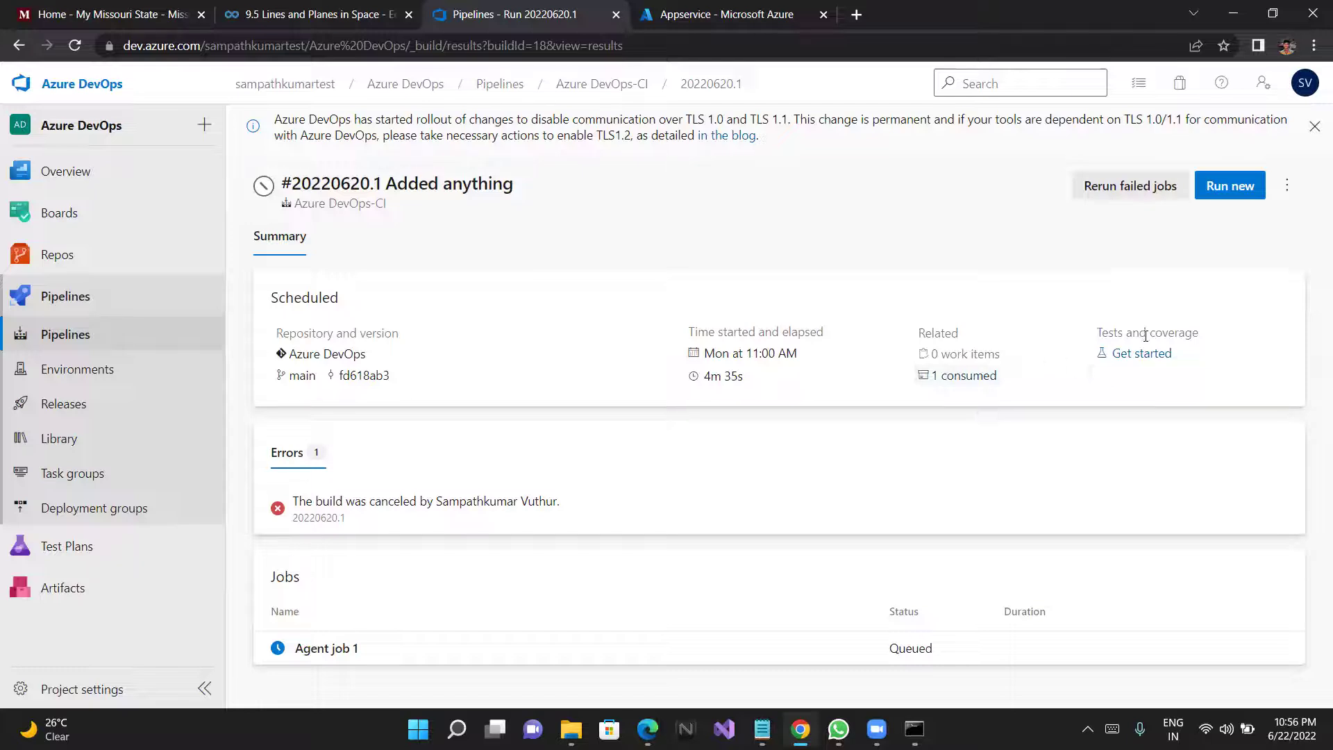
Step: Delete scheduled run #20220620.1 from its run summary, confirming with Yes
click(1290, 185)
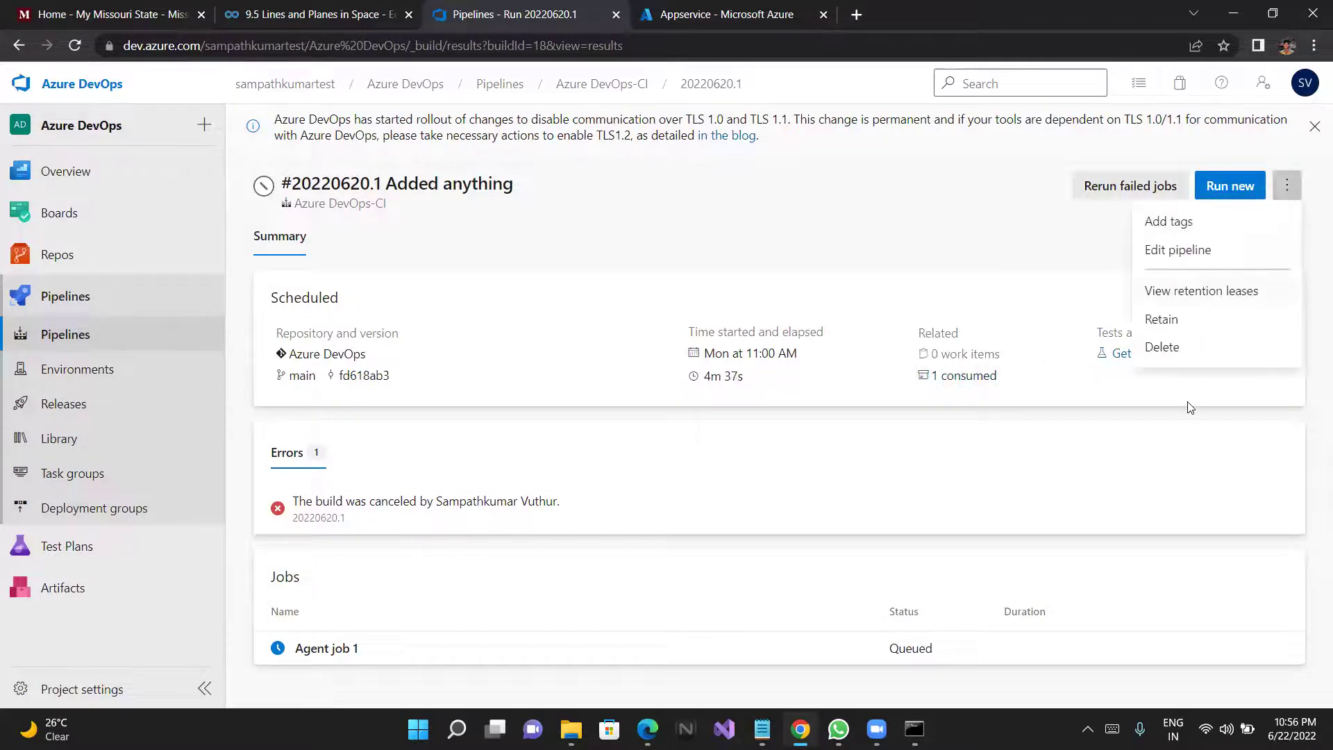
click(1160, 348)
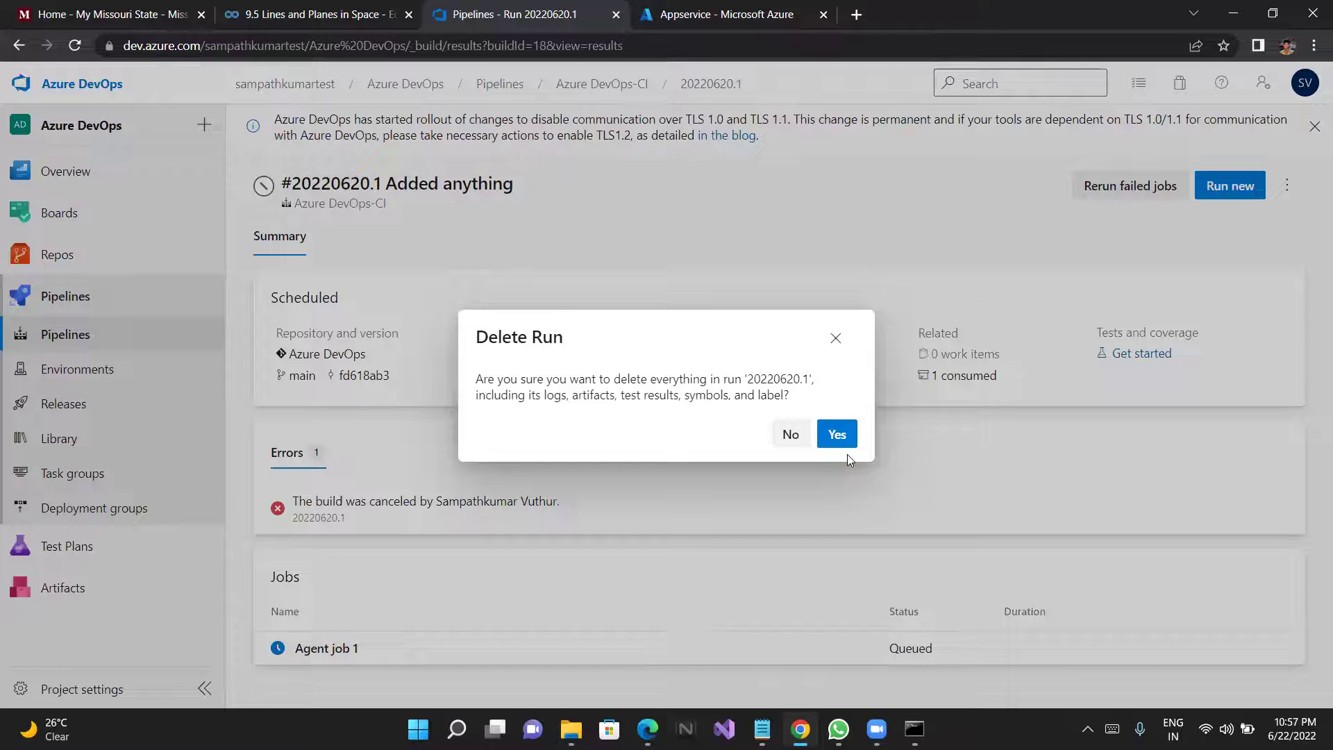
click(839, 435)
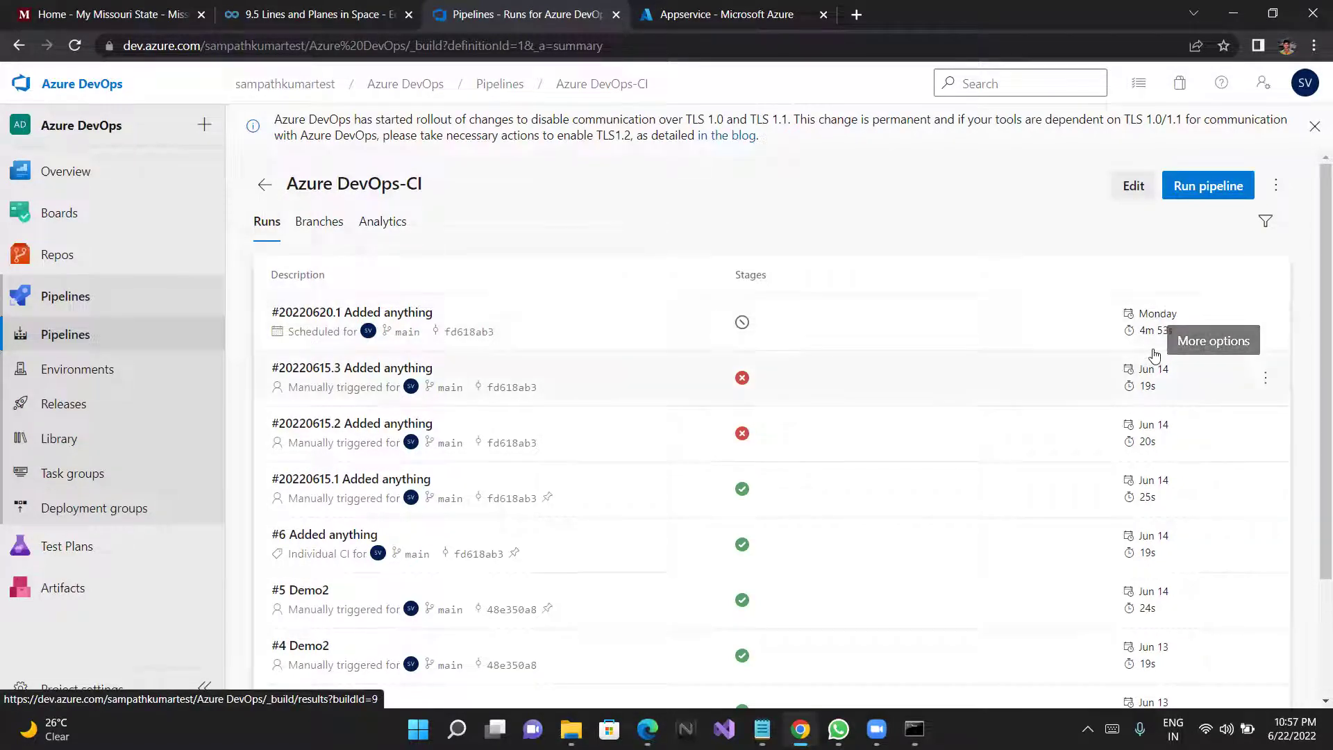
Step: Check the agent console, then delete run #20220620.1 from the runs list, confirming Yes
click(1265, 326)
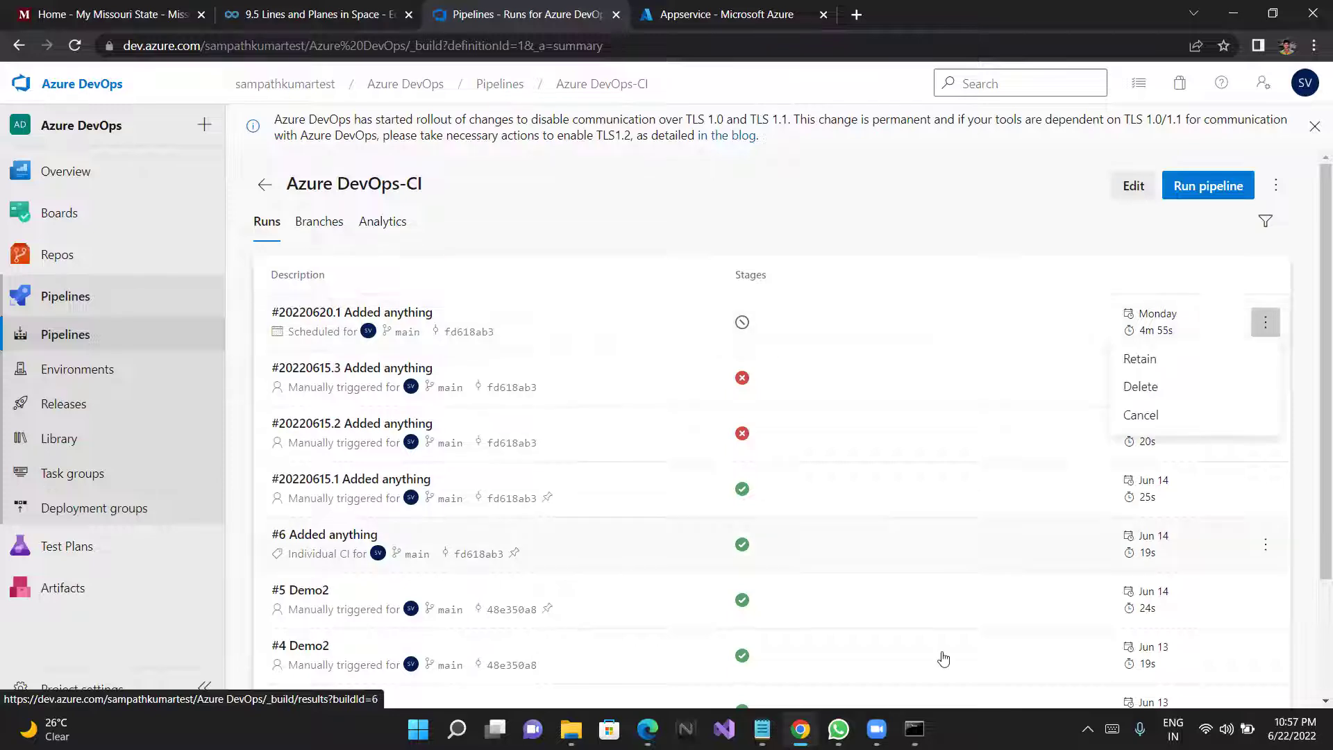
click(914, 729)
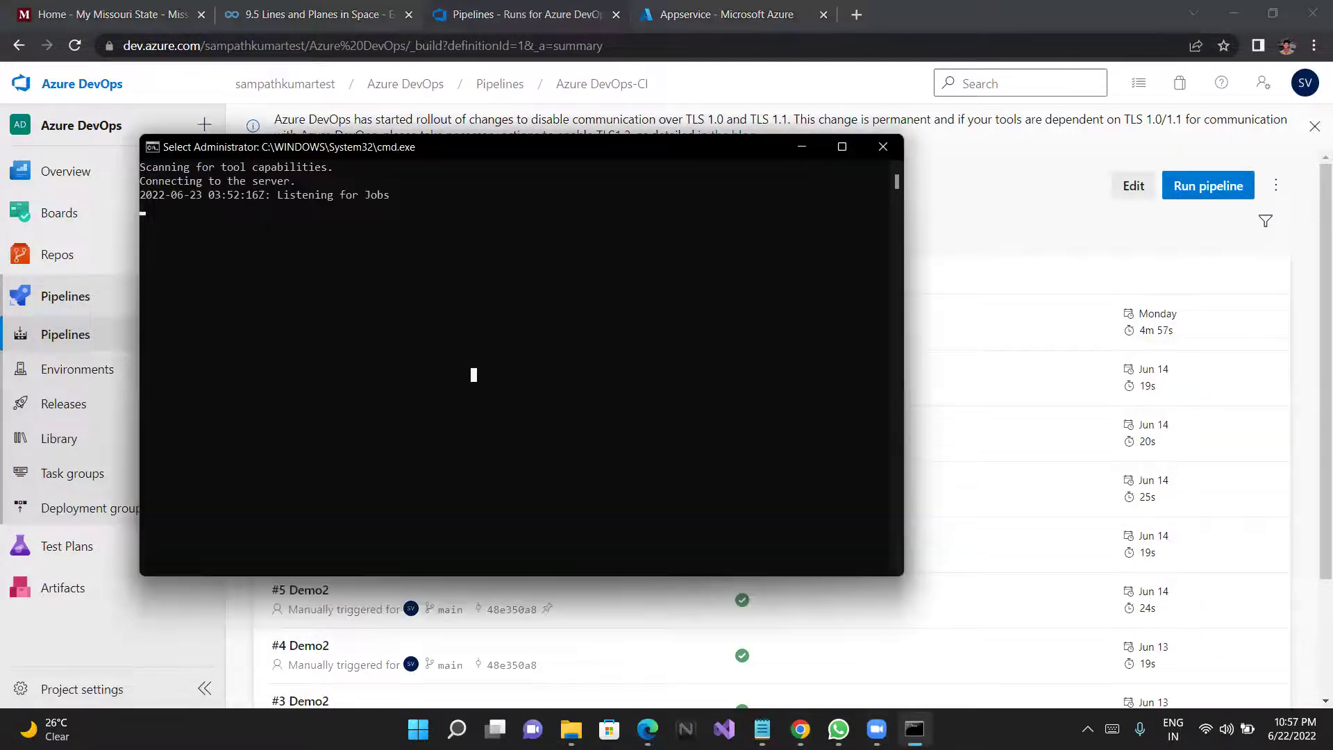
click(801, 146)
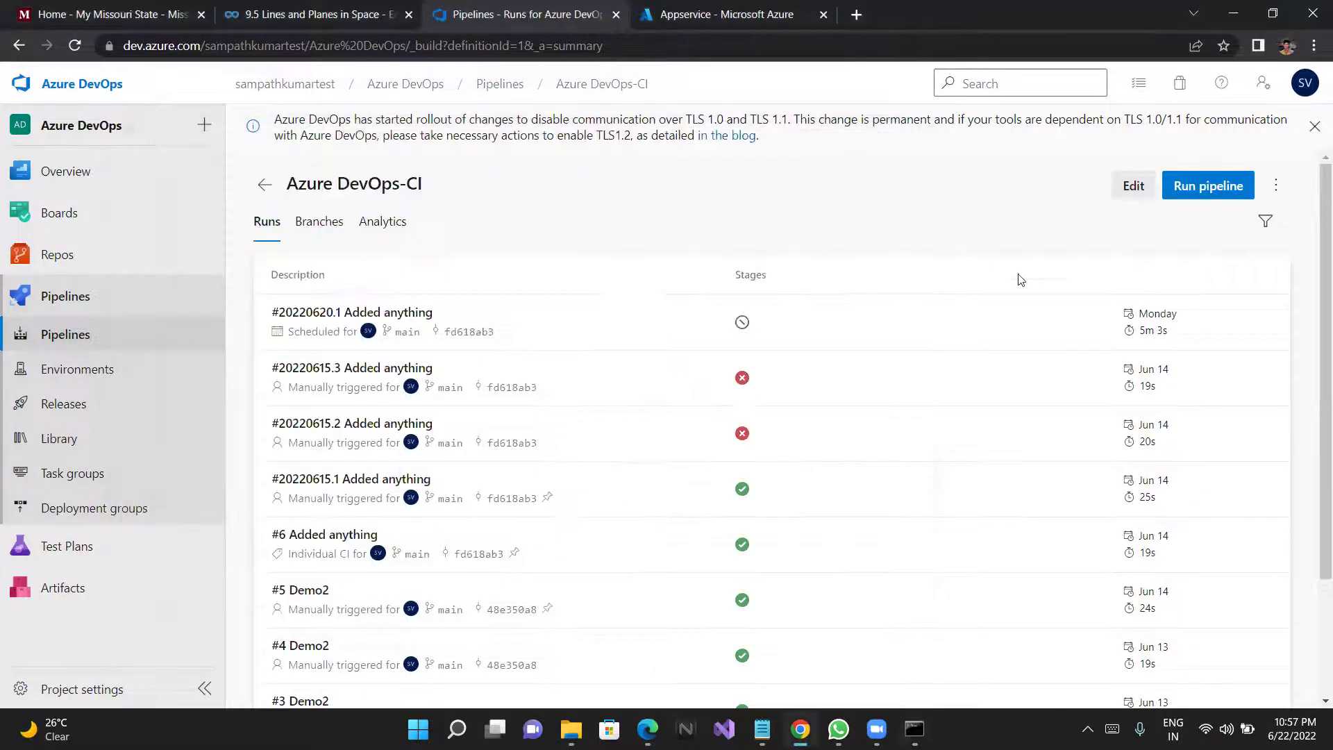
click(1267, 325)
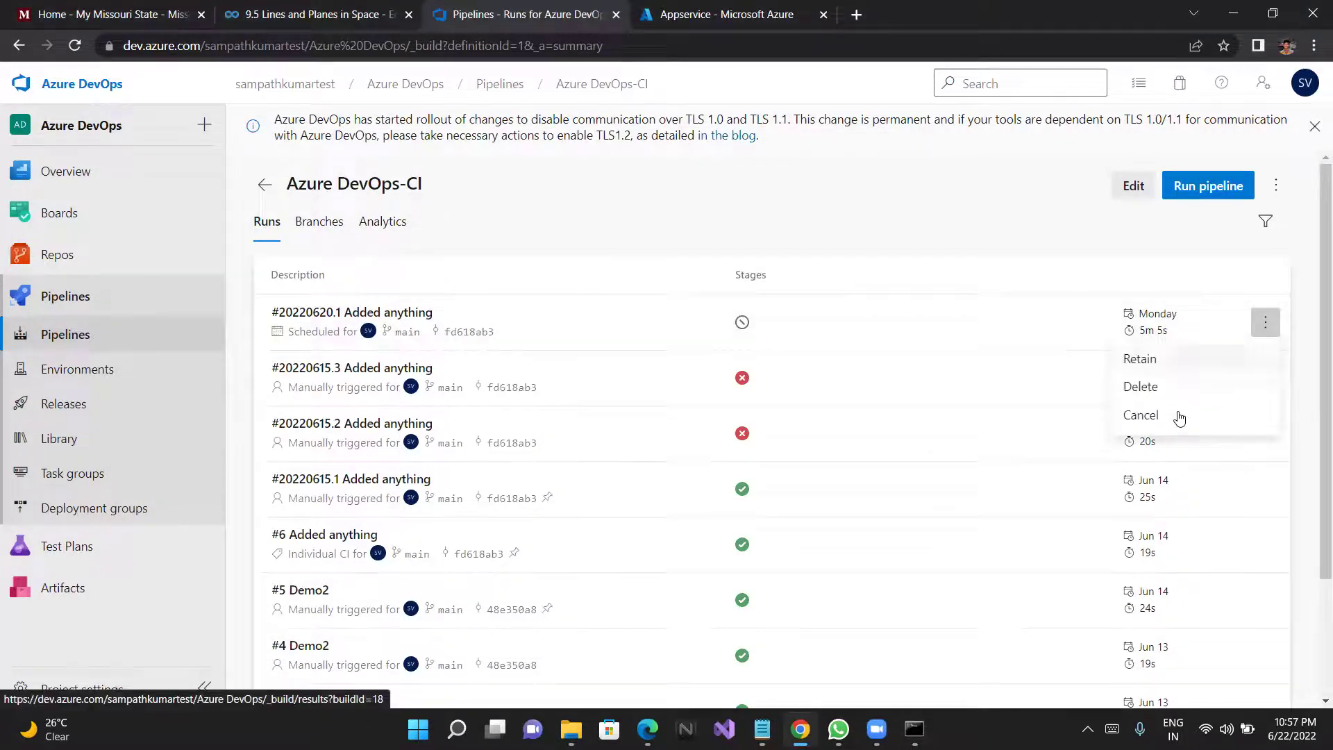
click(1147, 386)
click(830, 436)
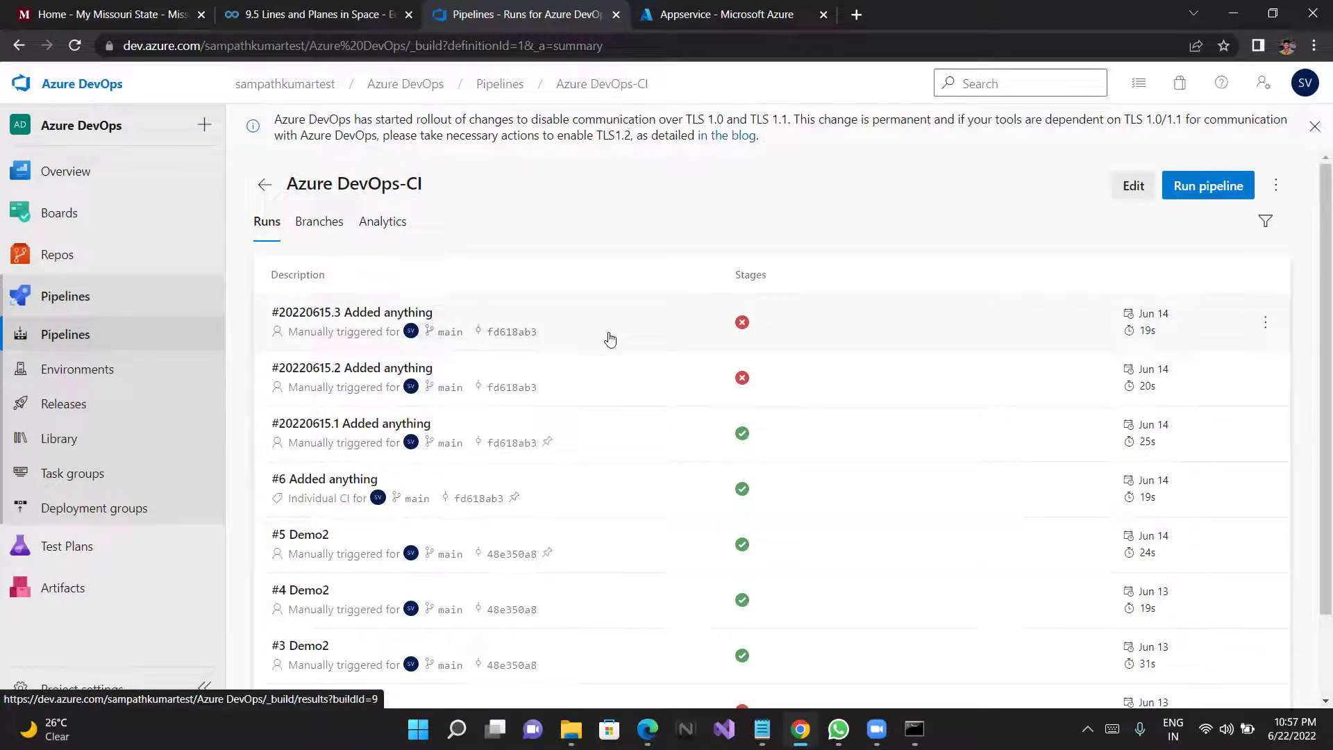
Step: Reopen Release-2's Dev stage logs, refresh them, and confirm the agent is still Listening for Jobs
click(24, 418)
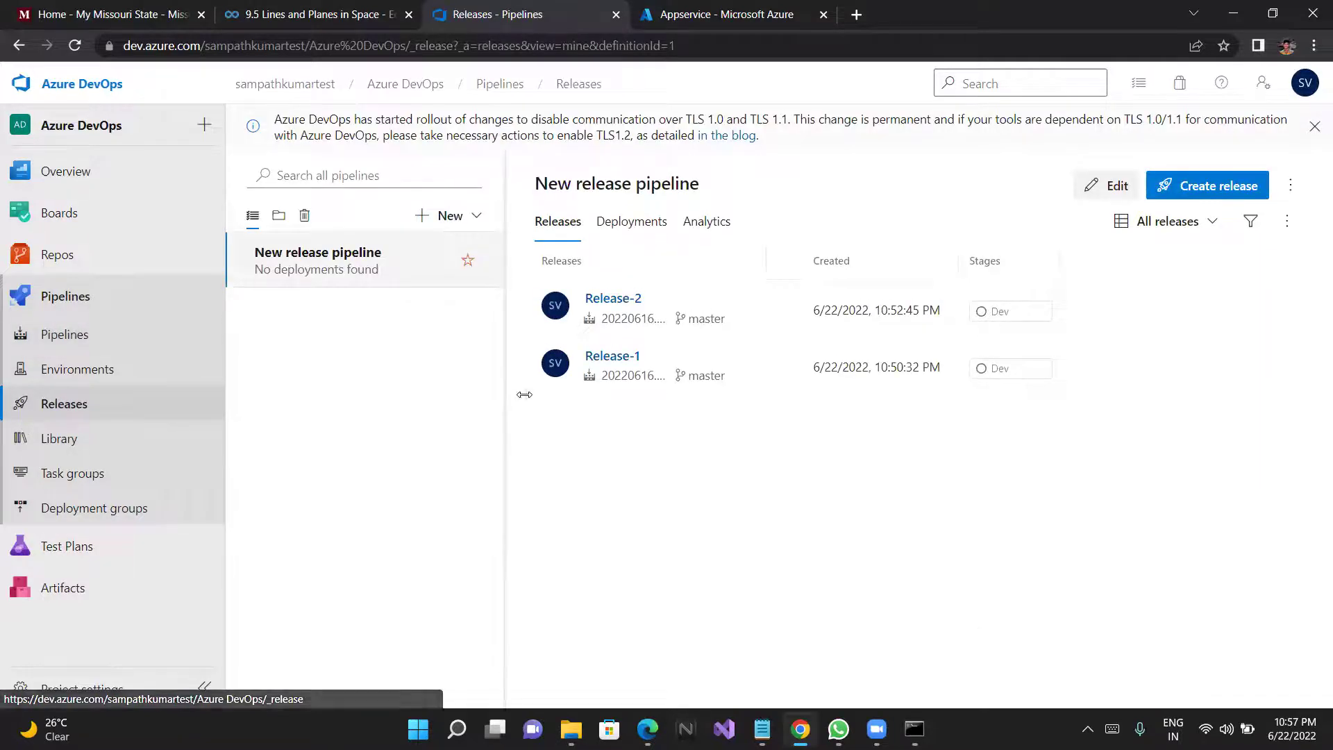
click(622, 297)
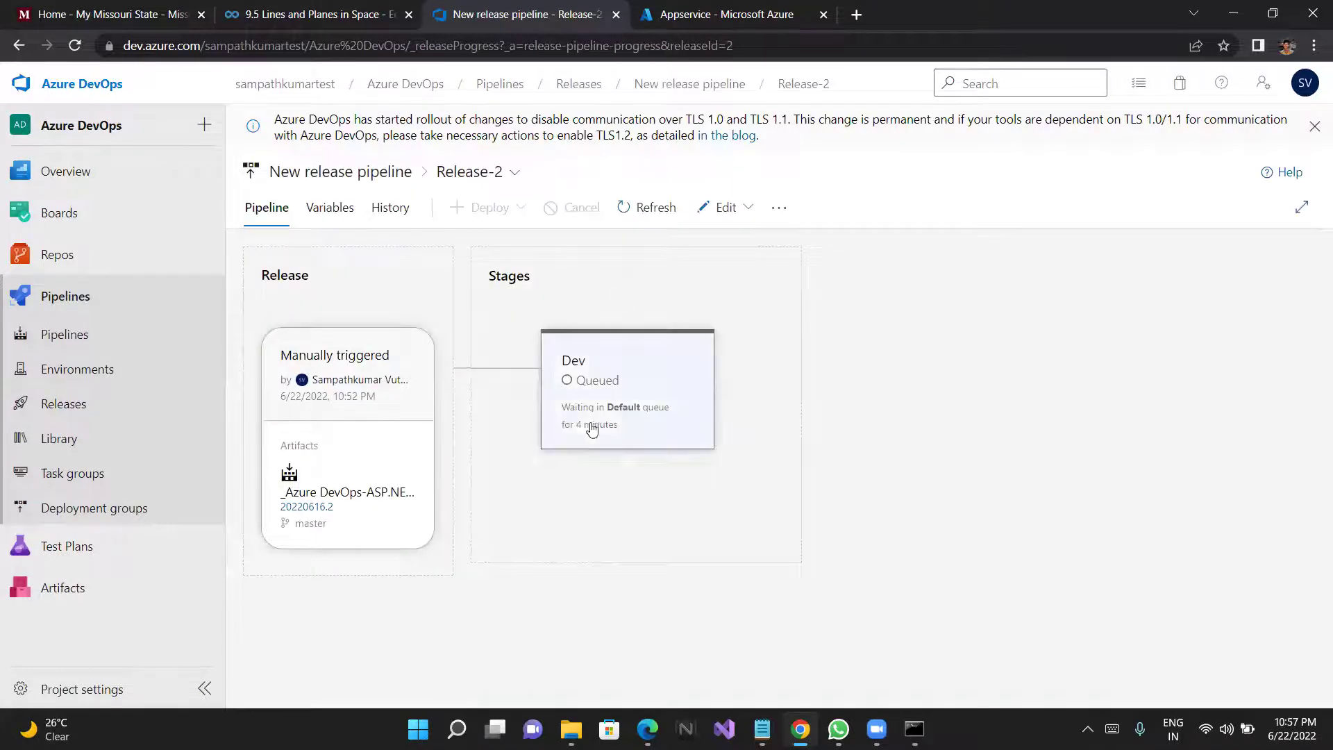
mouse_move(618, 386)
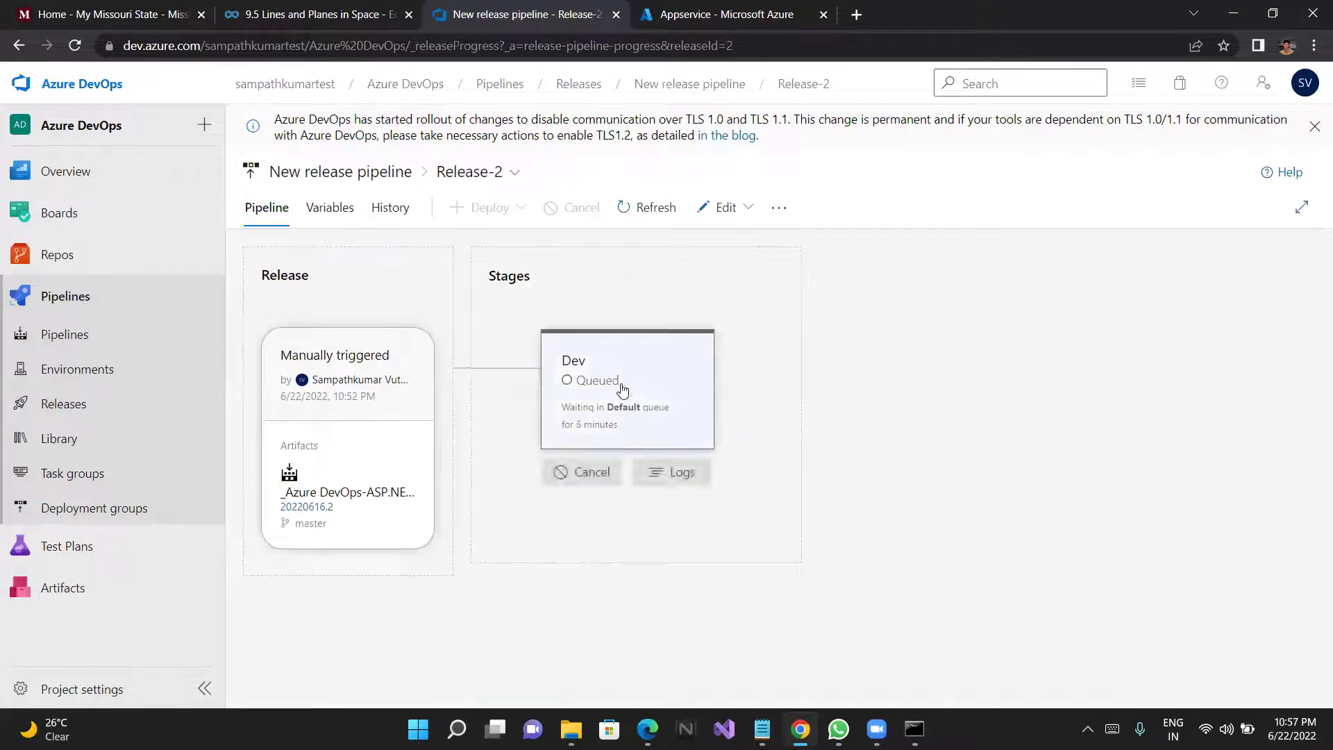
click(653, 486)
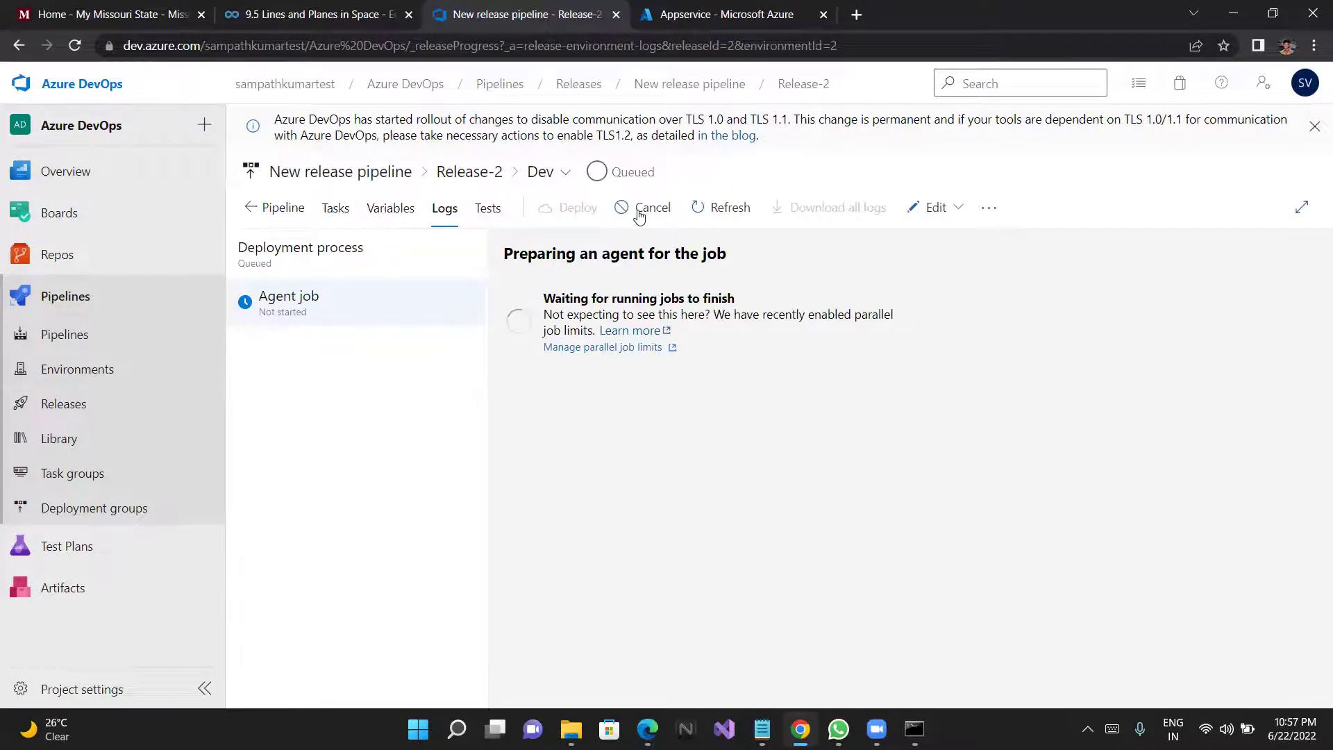
click(715, 208)
click(914, 728)
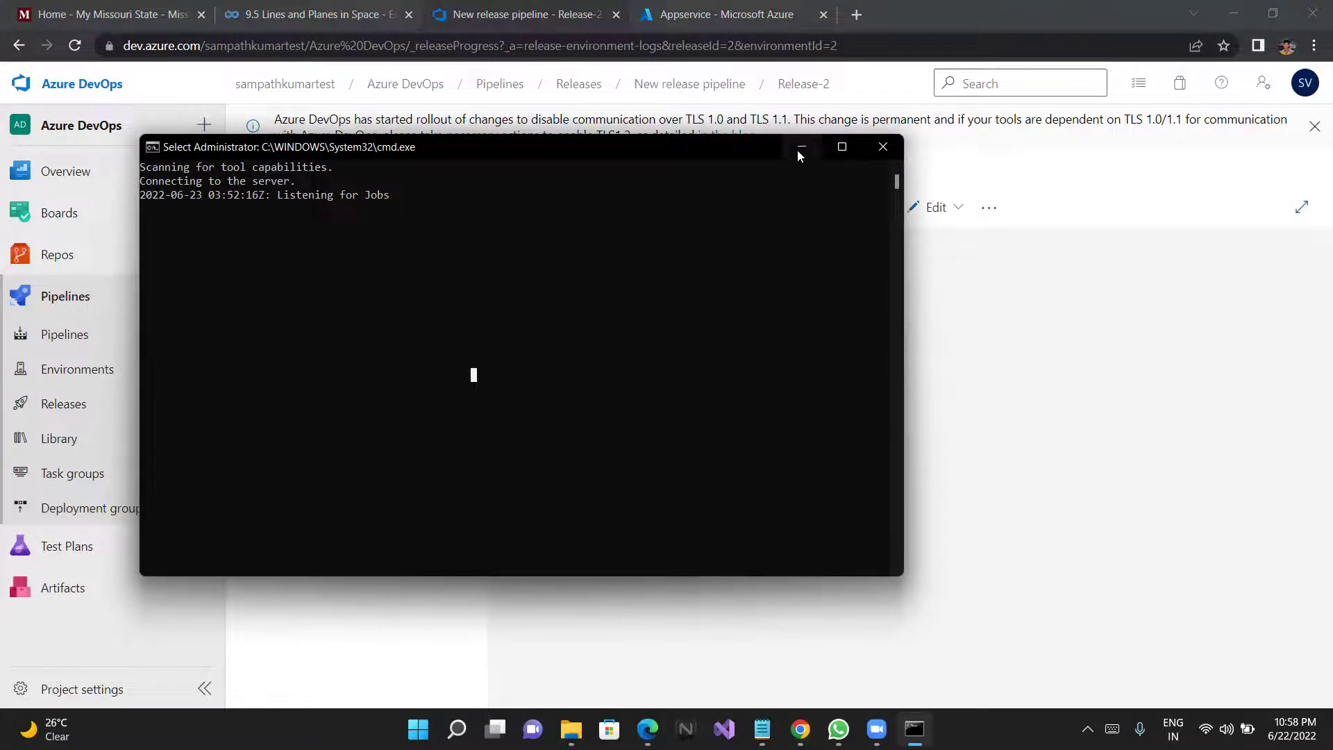
click(797, 148)
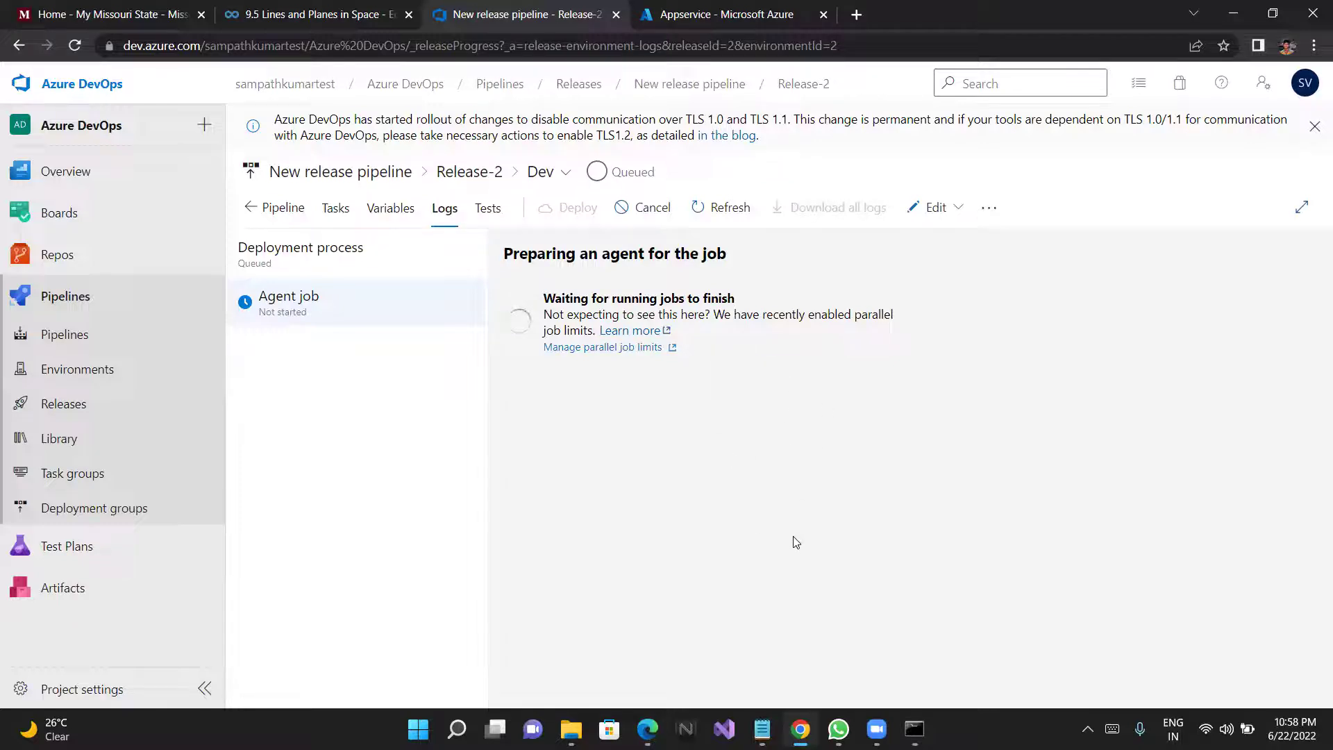
Step: Read the self-hosted parallel jobs pricing in Microsoft Docs, then return to the Release-2 log
click(631, 330)
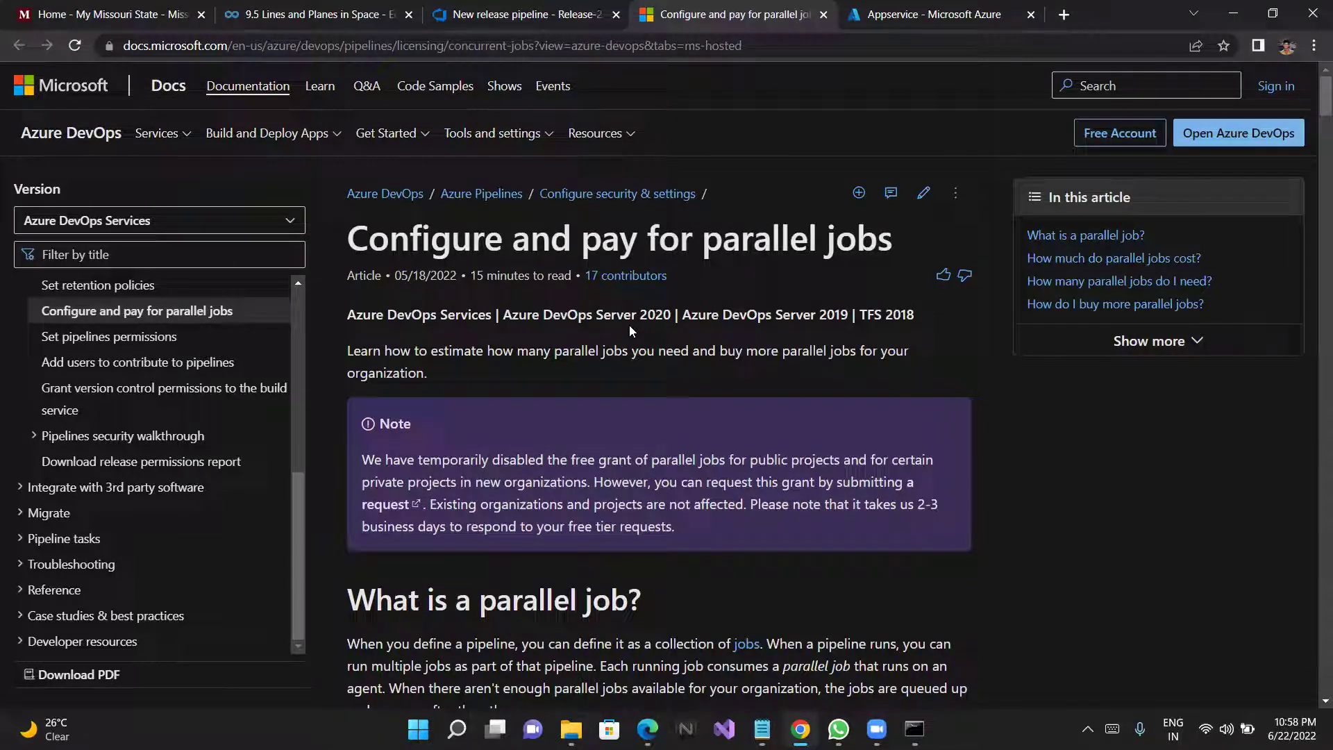
scroll(629, 325, down, 8)
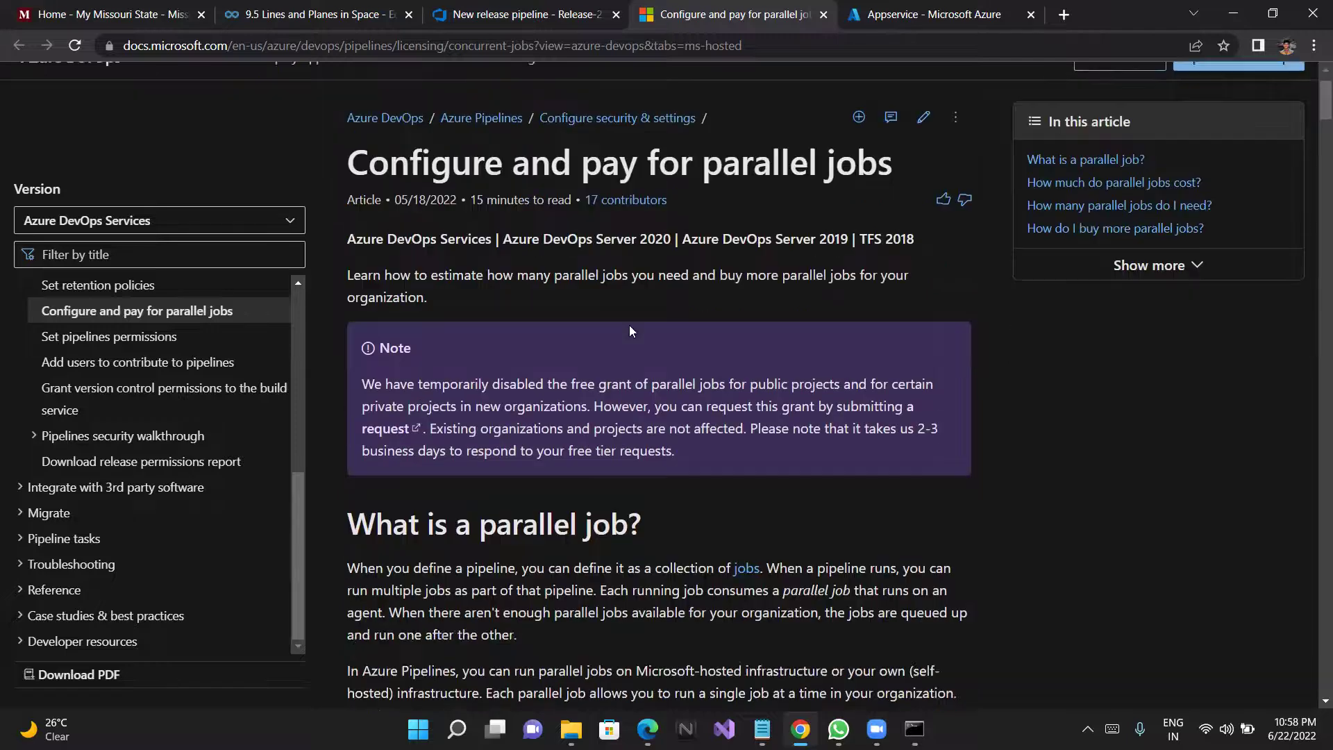
scroll(629, 325, down, 5)
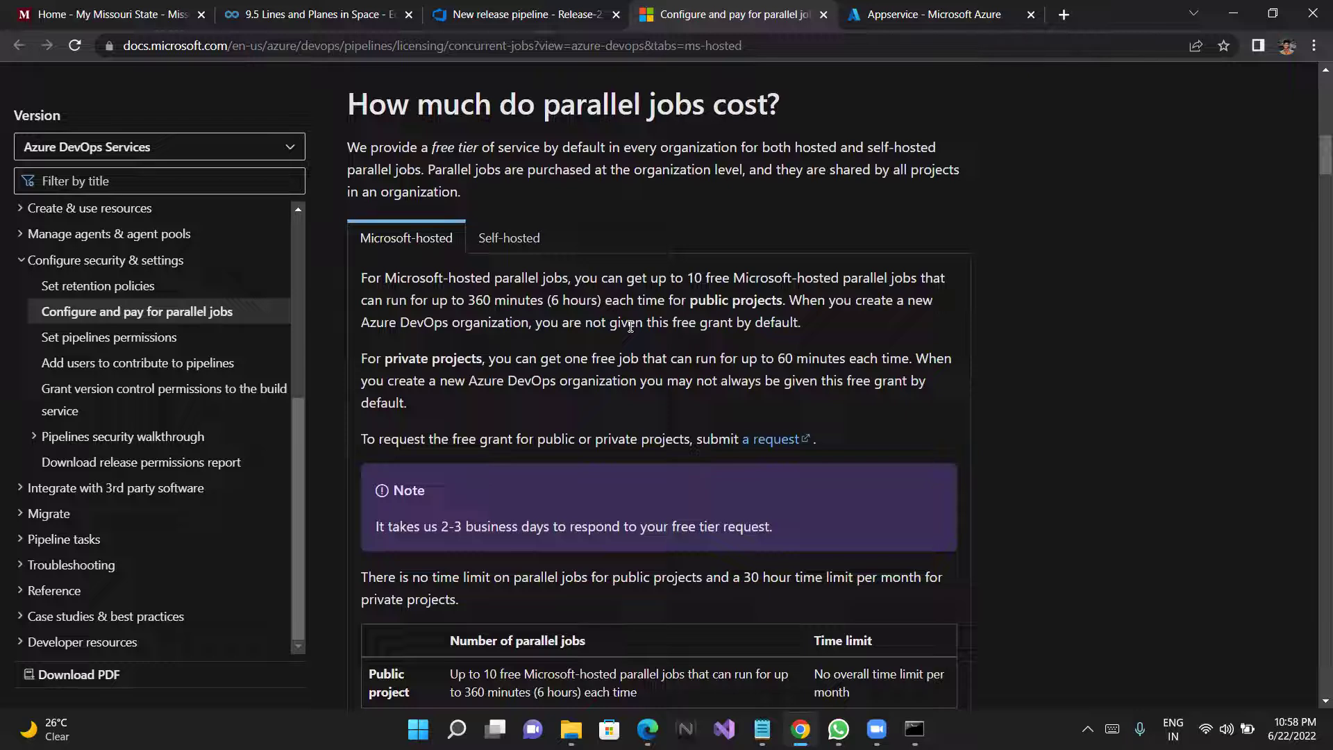
click(490, 241)
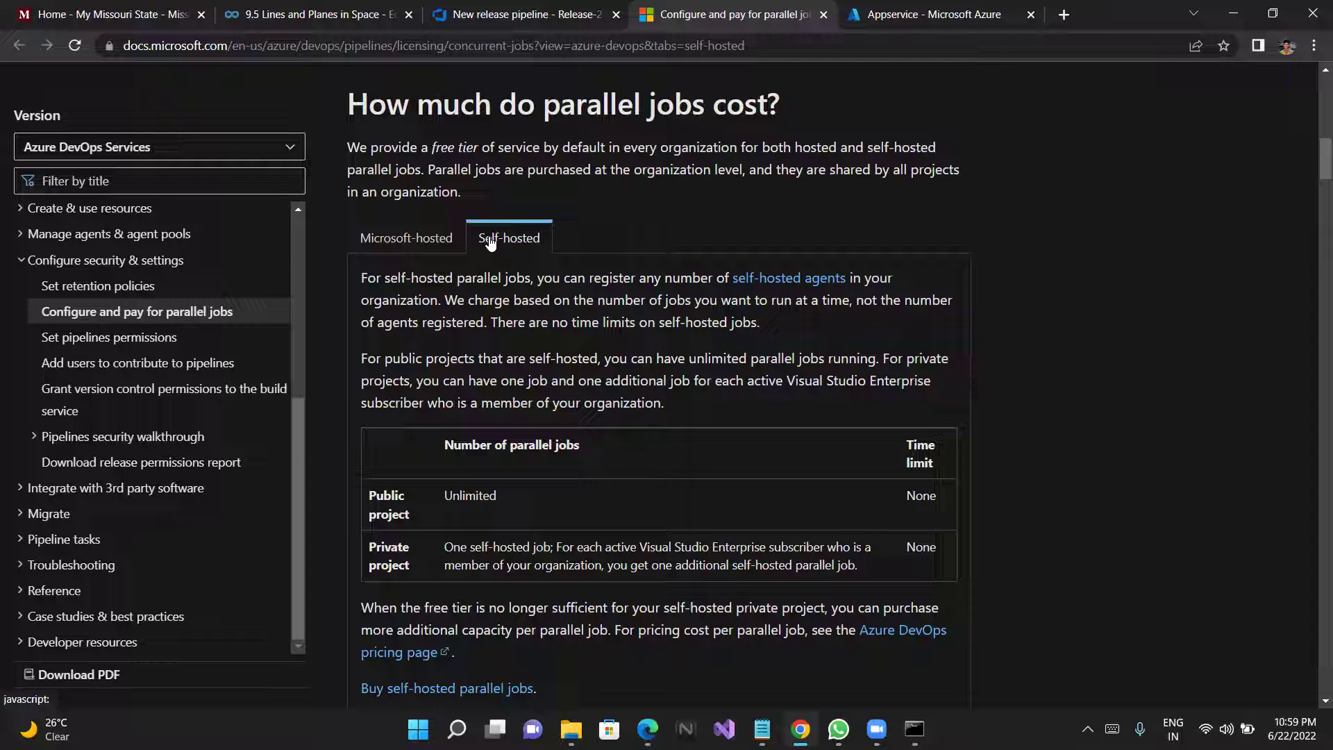
click(522, 8)
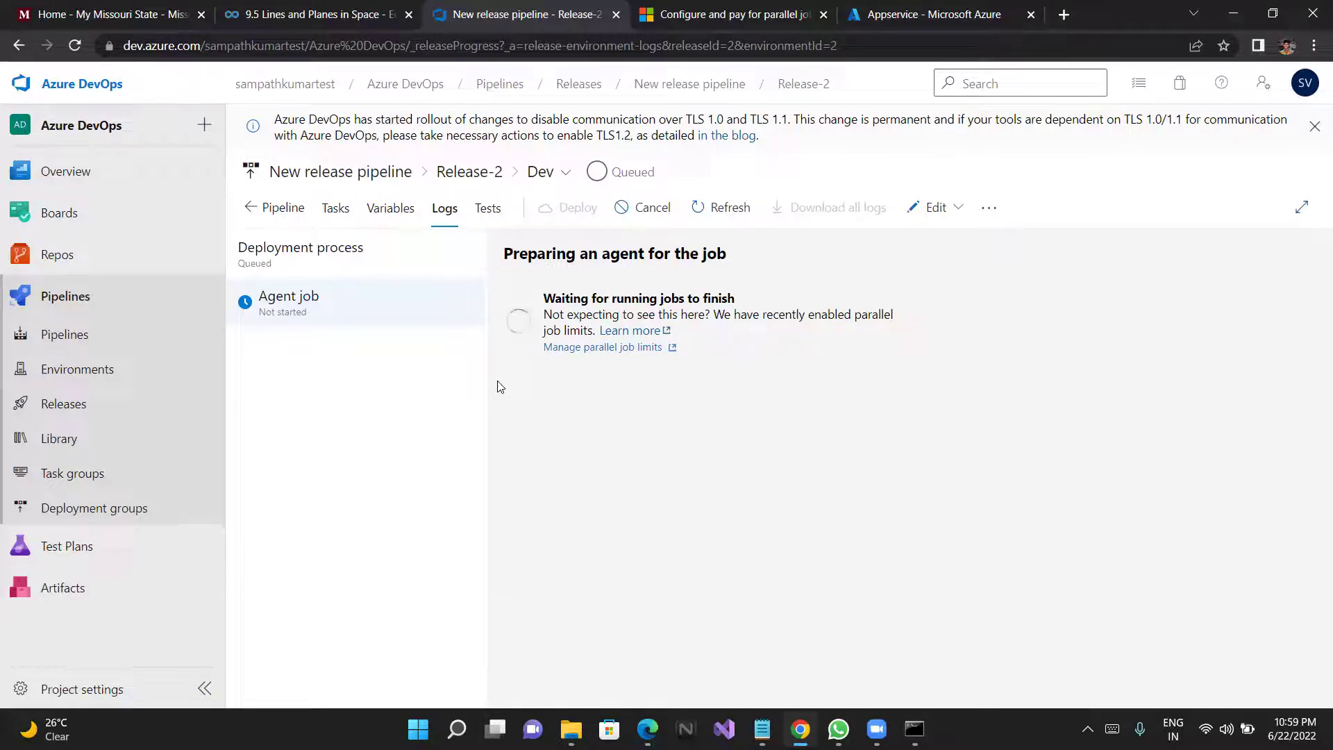
Step: Refresh the queued Release-2 job, then open the New release pipeline definition for editing
click(722, 208)
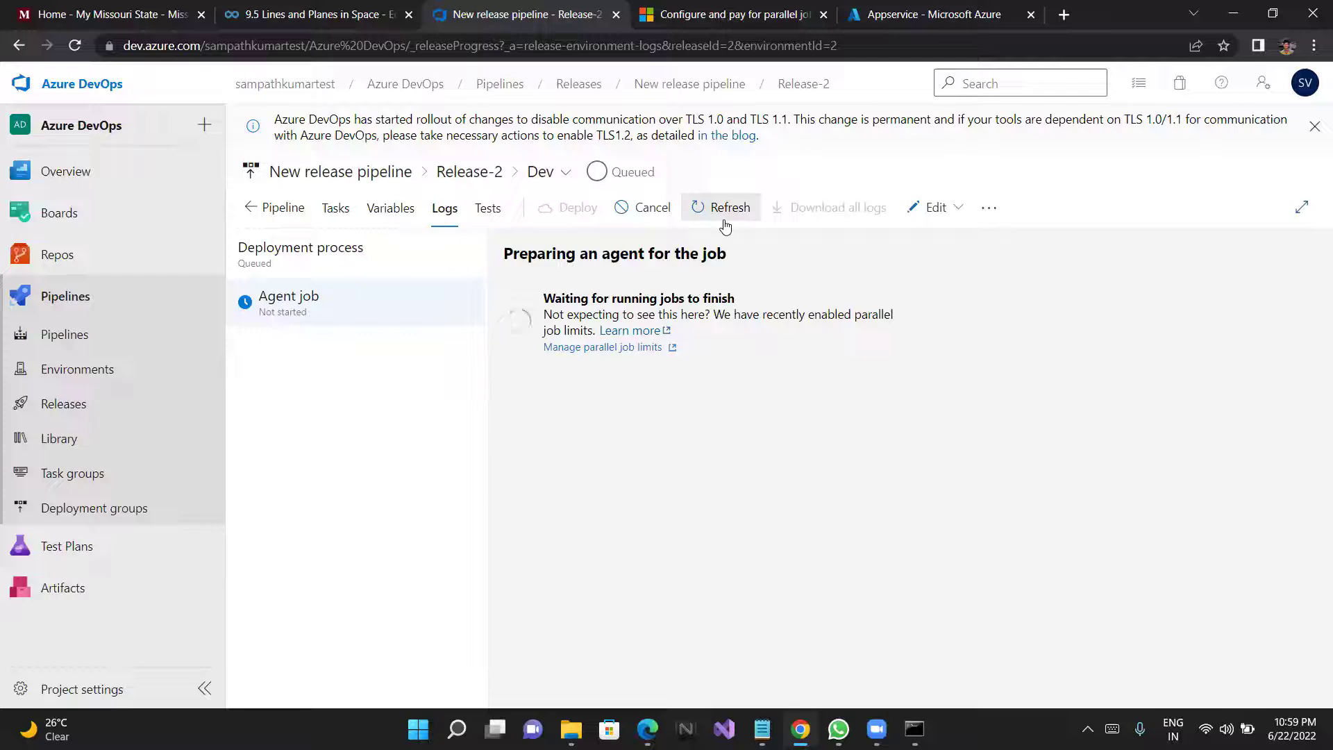
click(918, 225)
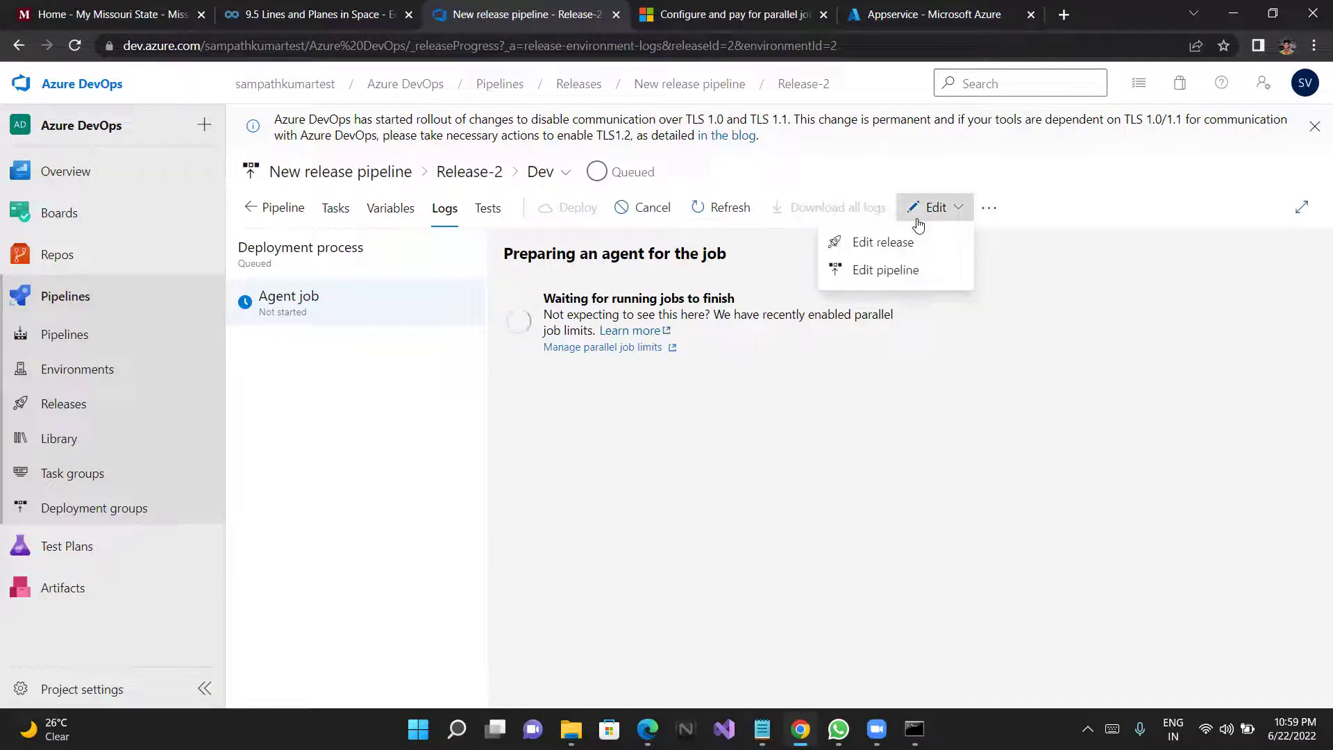
click(901, 278)
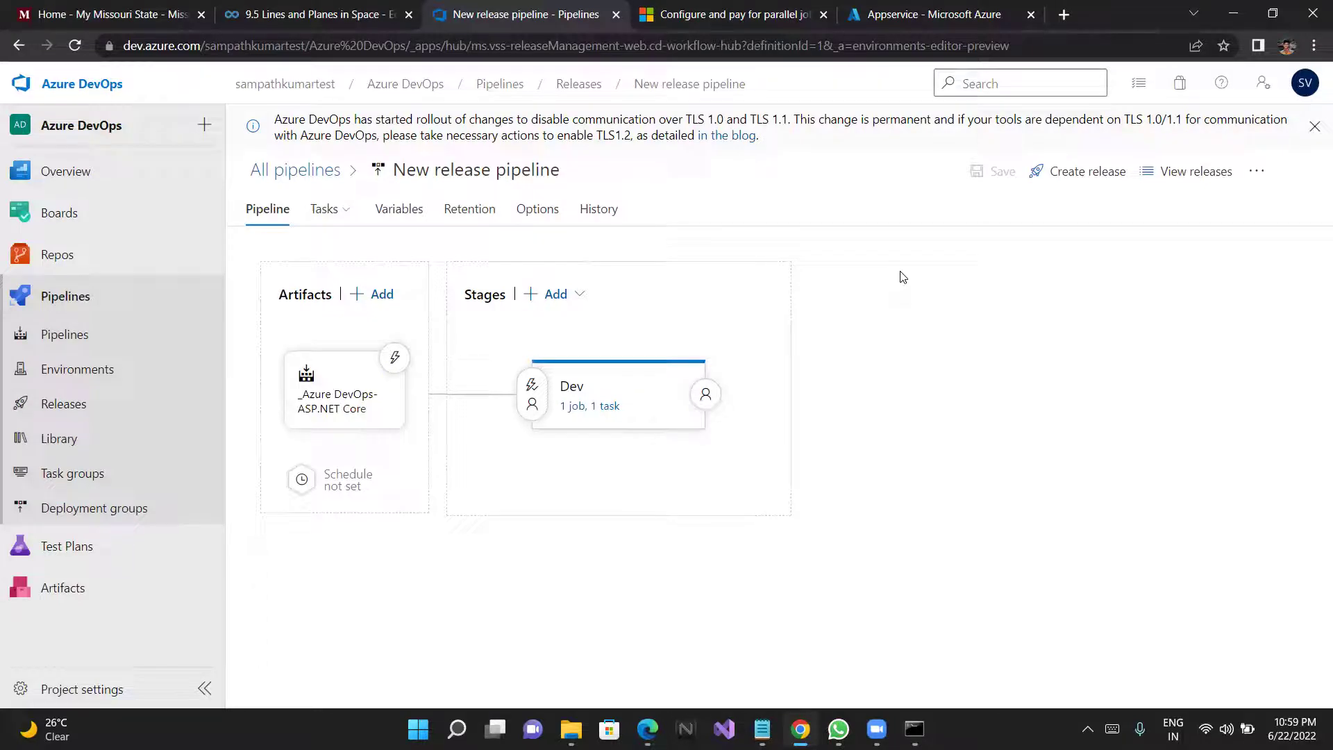
Step: Inspect the Dev stage's Agent job settings with the Default agent pool, then bring up the agent console
click(590, 407)
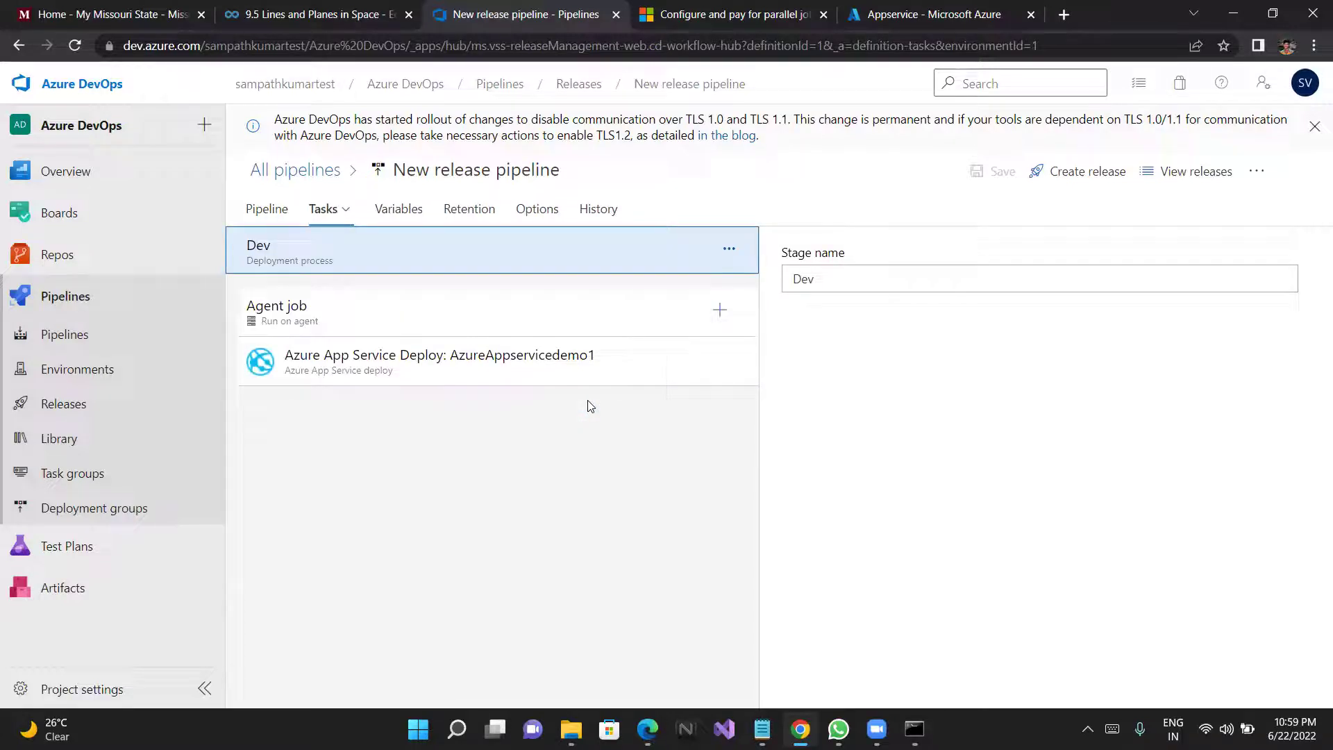
click(518, 330)
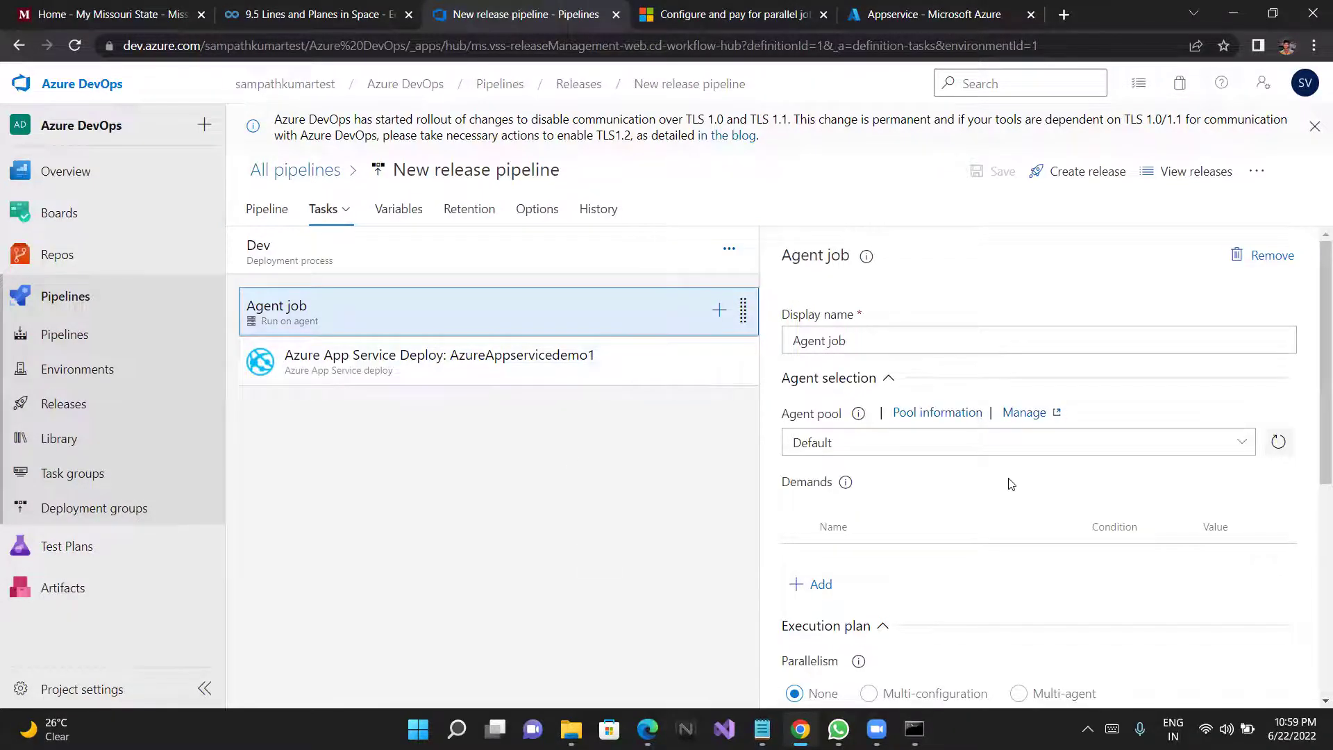
scroll(1008, 483, down, 3)
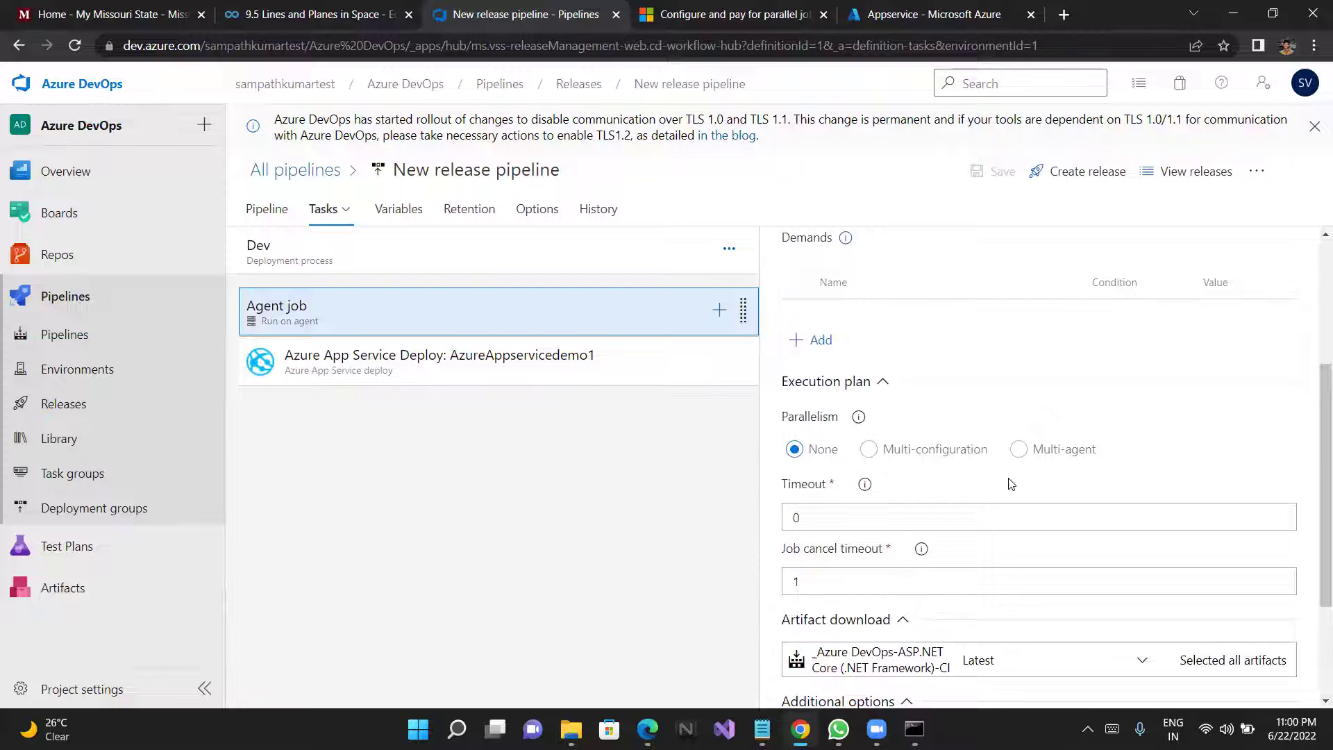
scroll(1011, 483, down, 1)
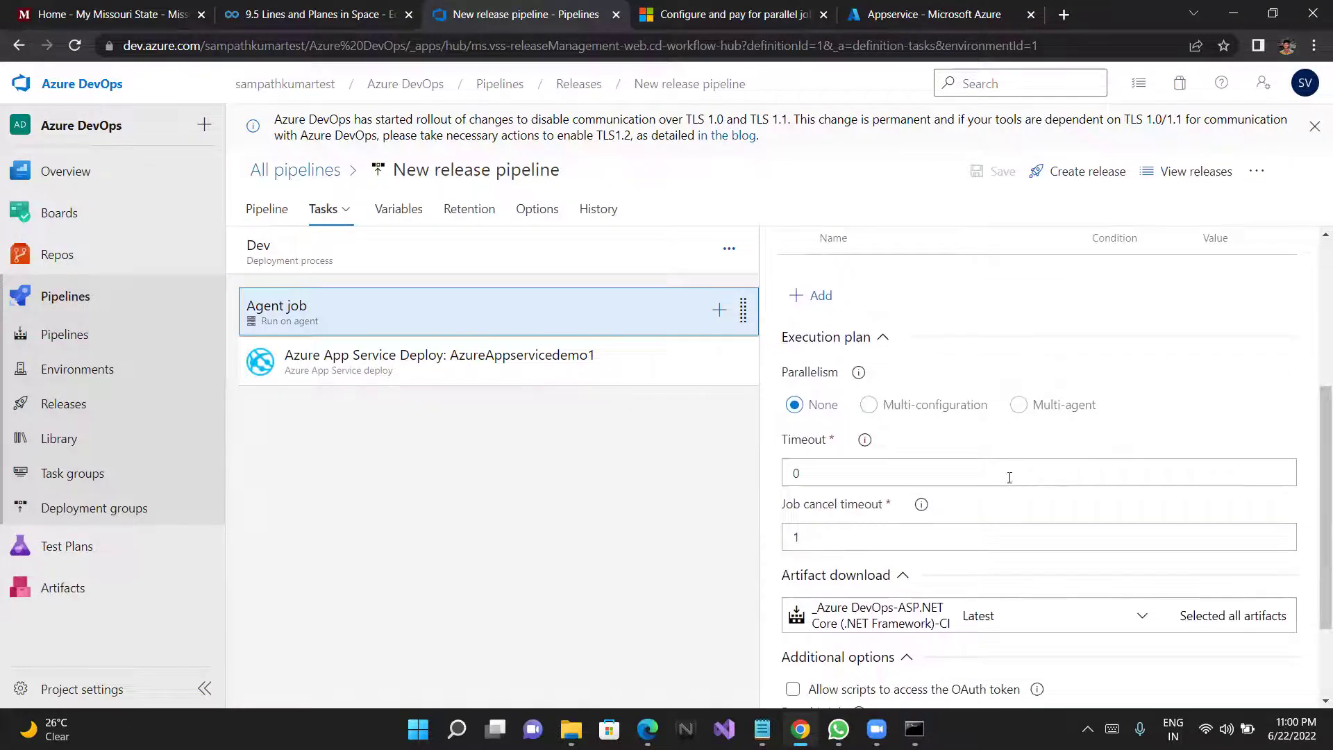
scroll(1011, 484, down, 2)
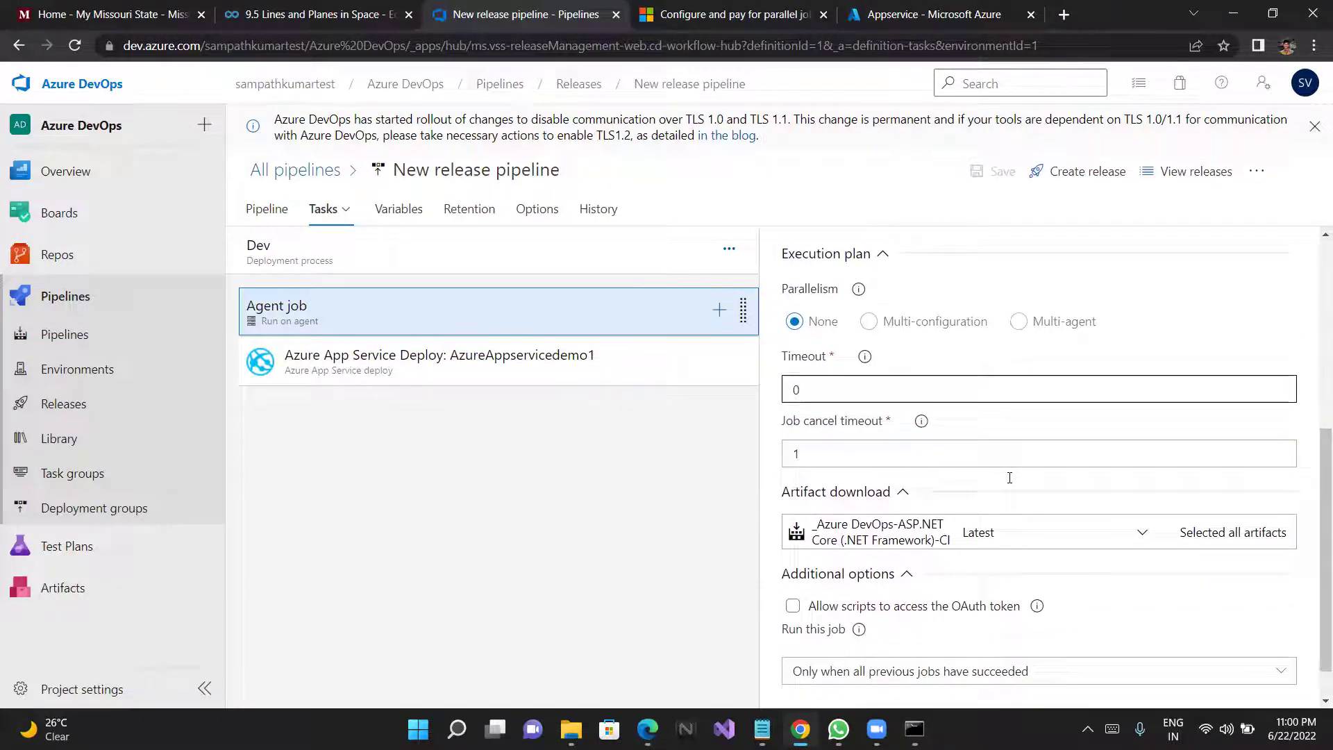
scroll(1007, 481, down, 1)
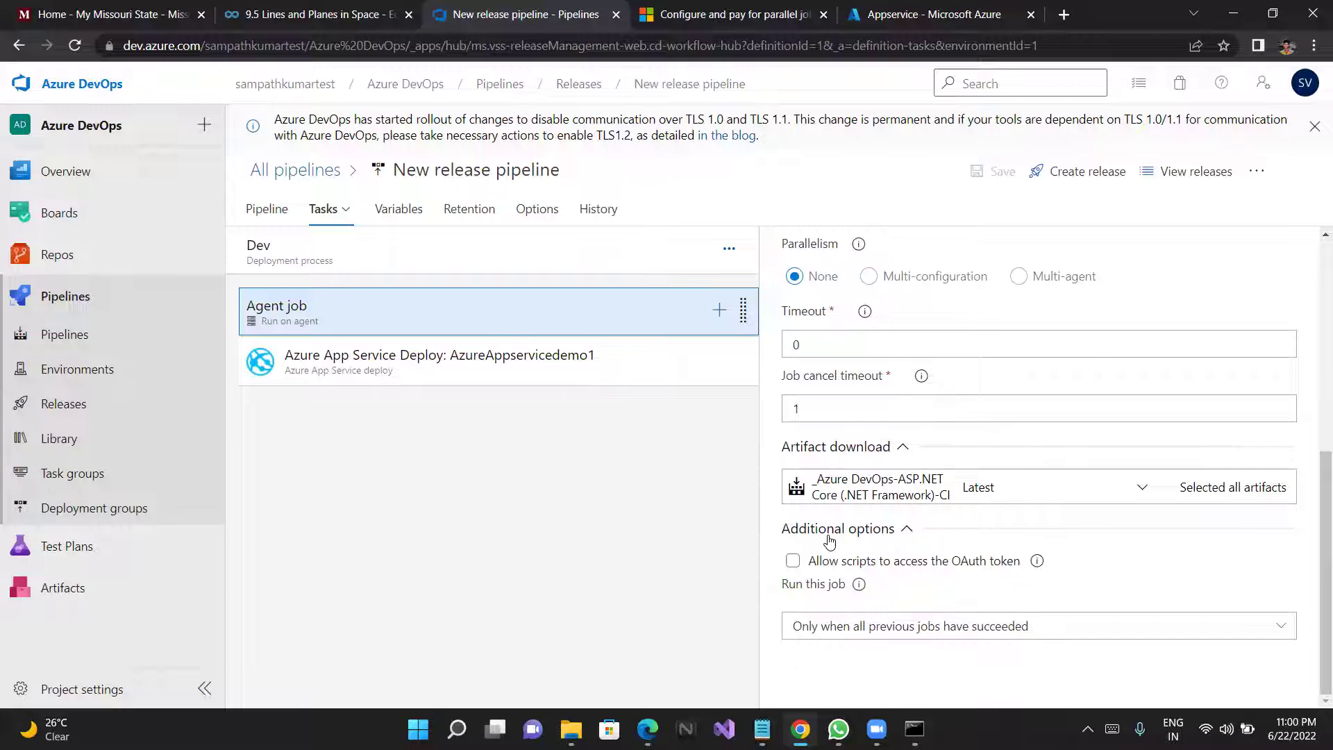
scroll(902, 523, up, 2)
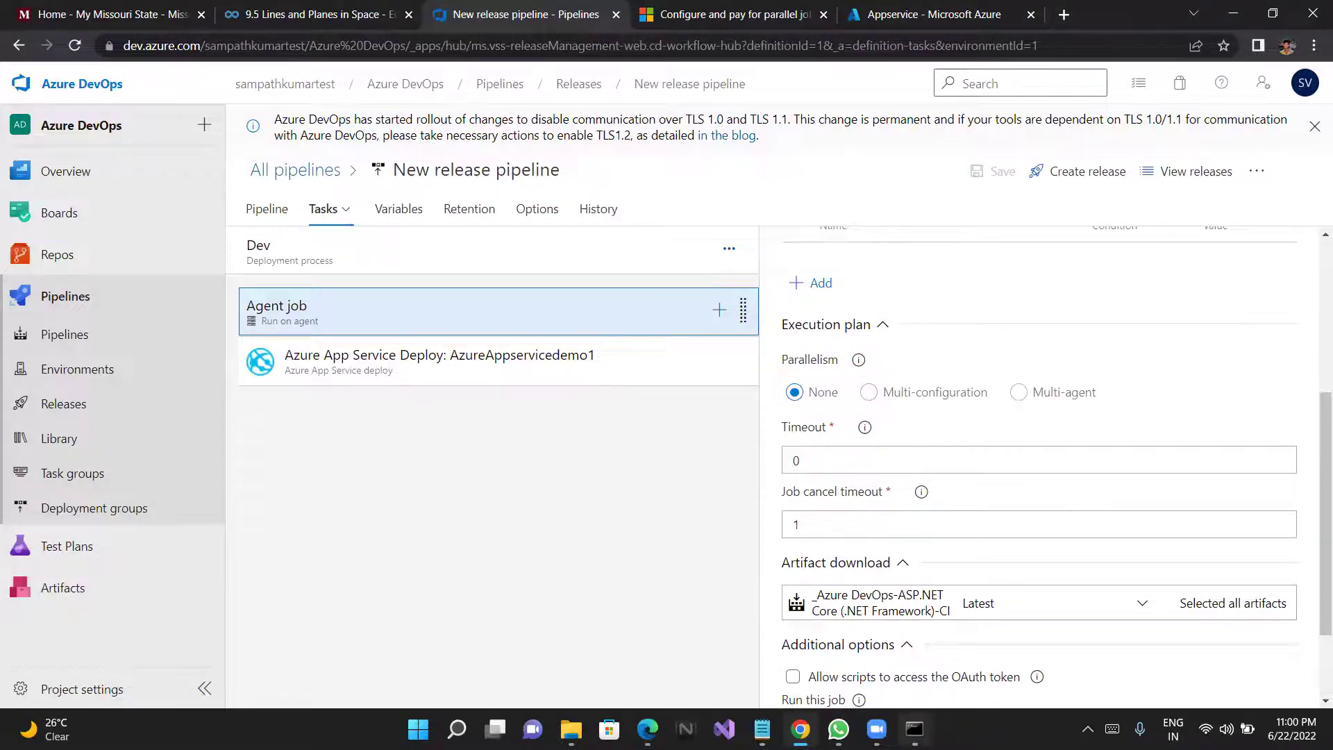
click(914, 728)
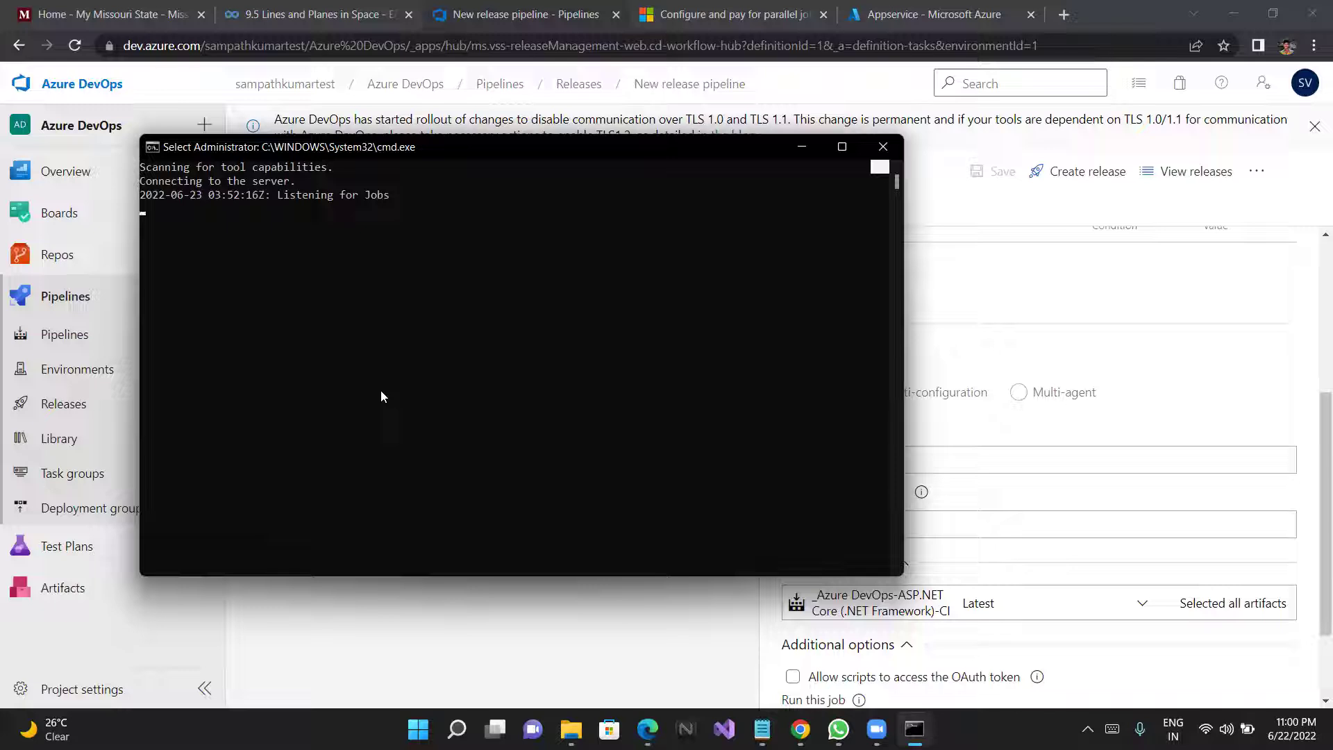
Step: Close the agent console, review build 20220616.2's two changes, and return to the releases list
click(881, 147)
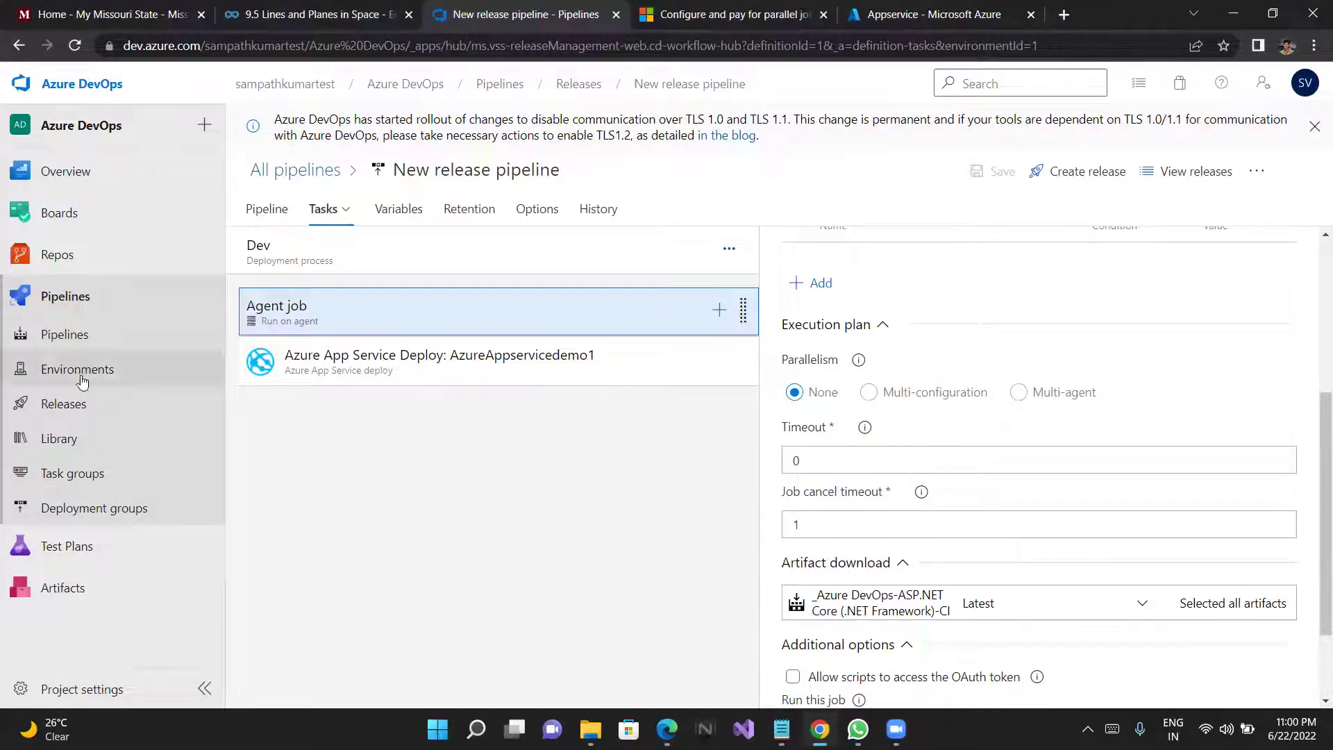
click(68, 415)
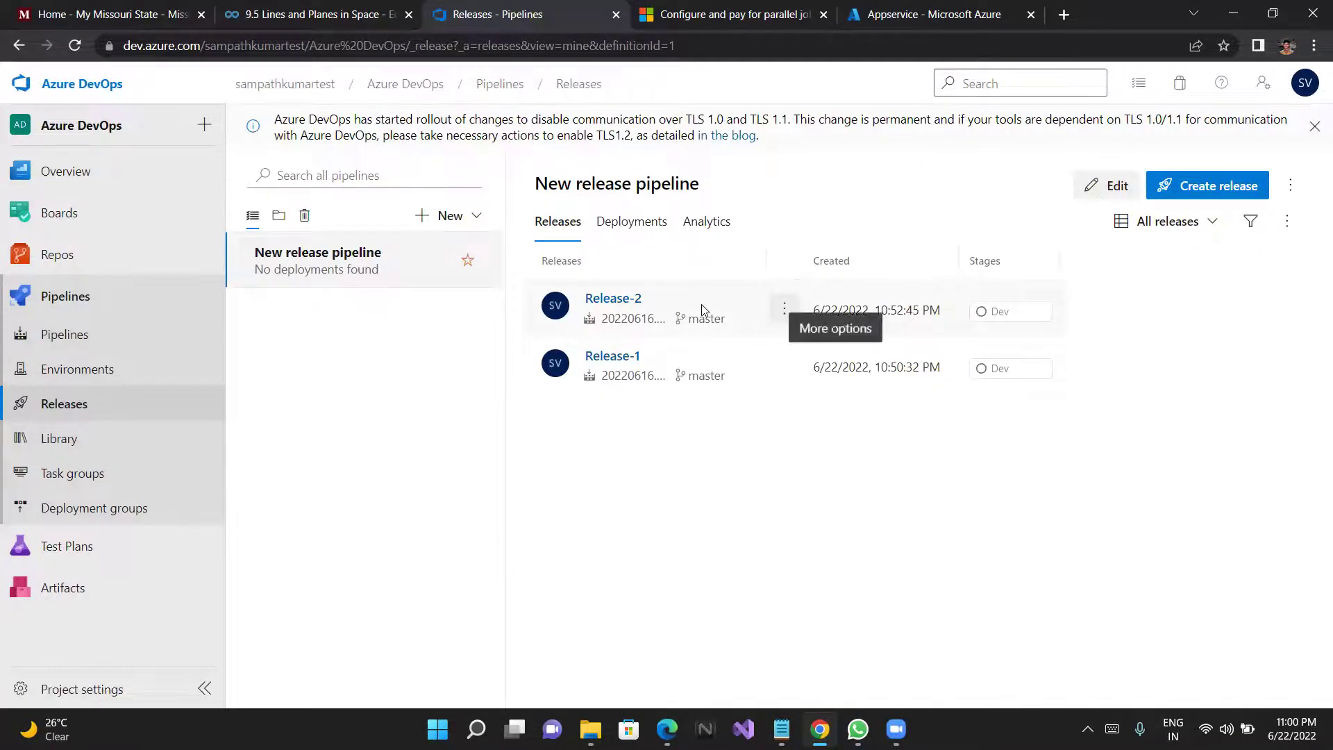
click(632, 373)
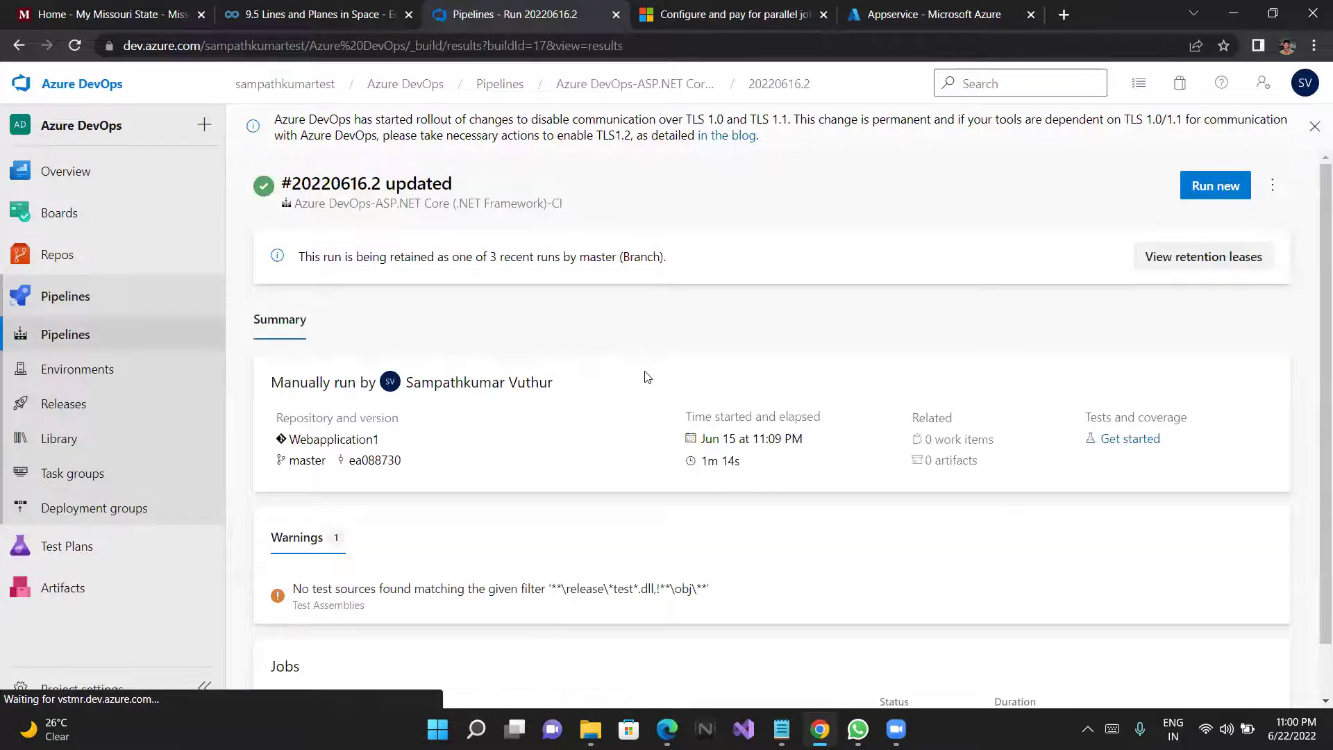
scroll(645, 376, down, 1)
scroll(644, 376, down, 2)
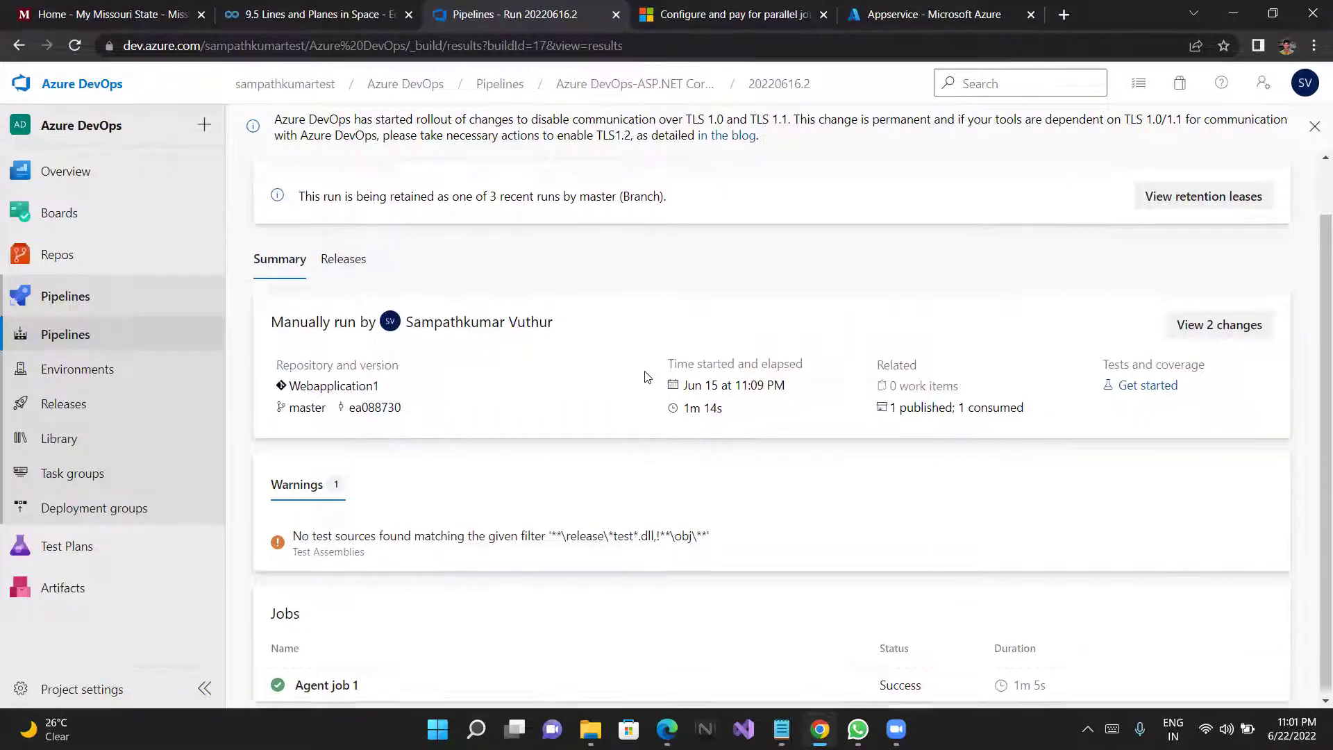
click(1177, 393)
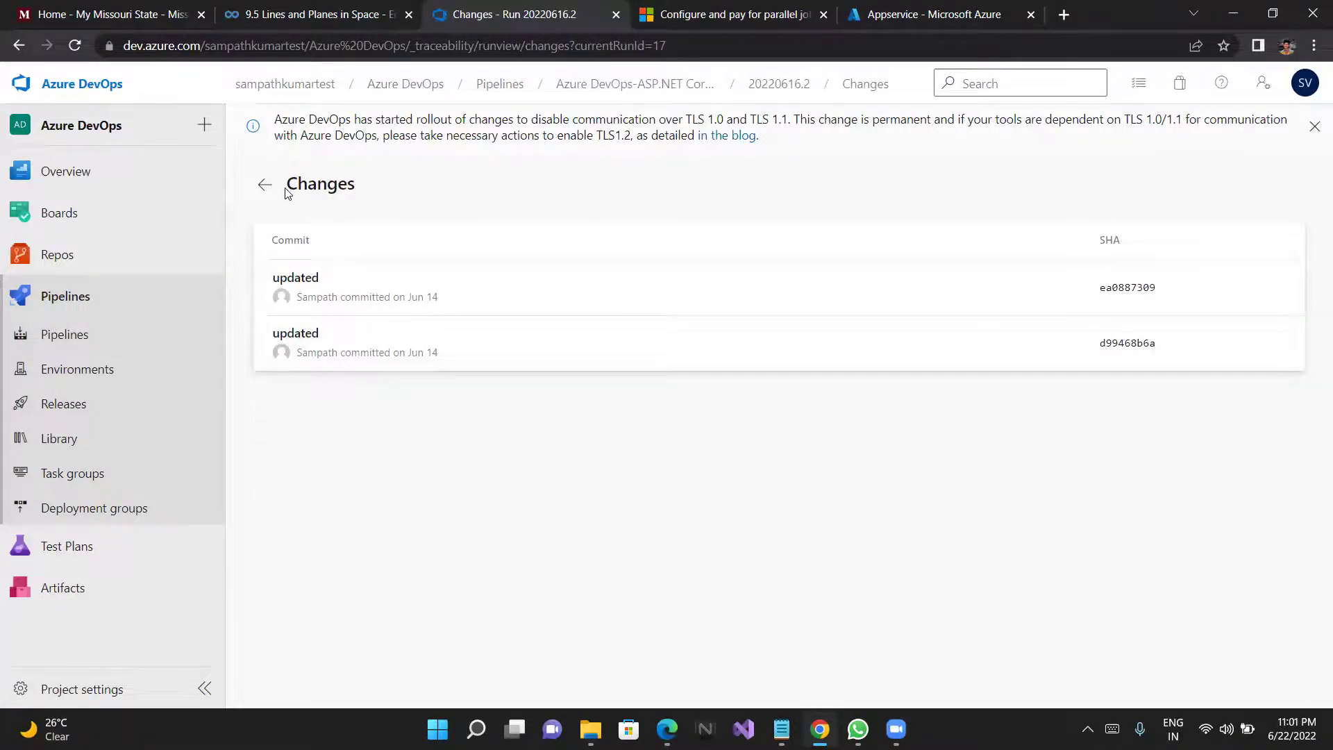
click(265, 184)
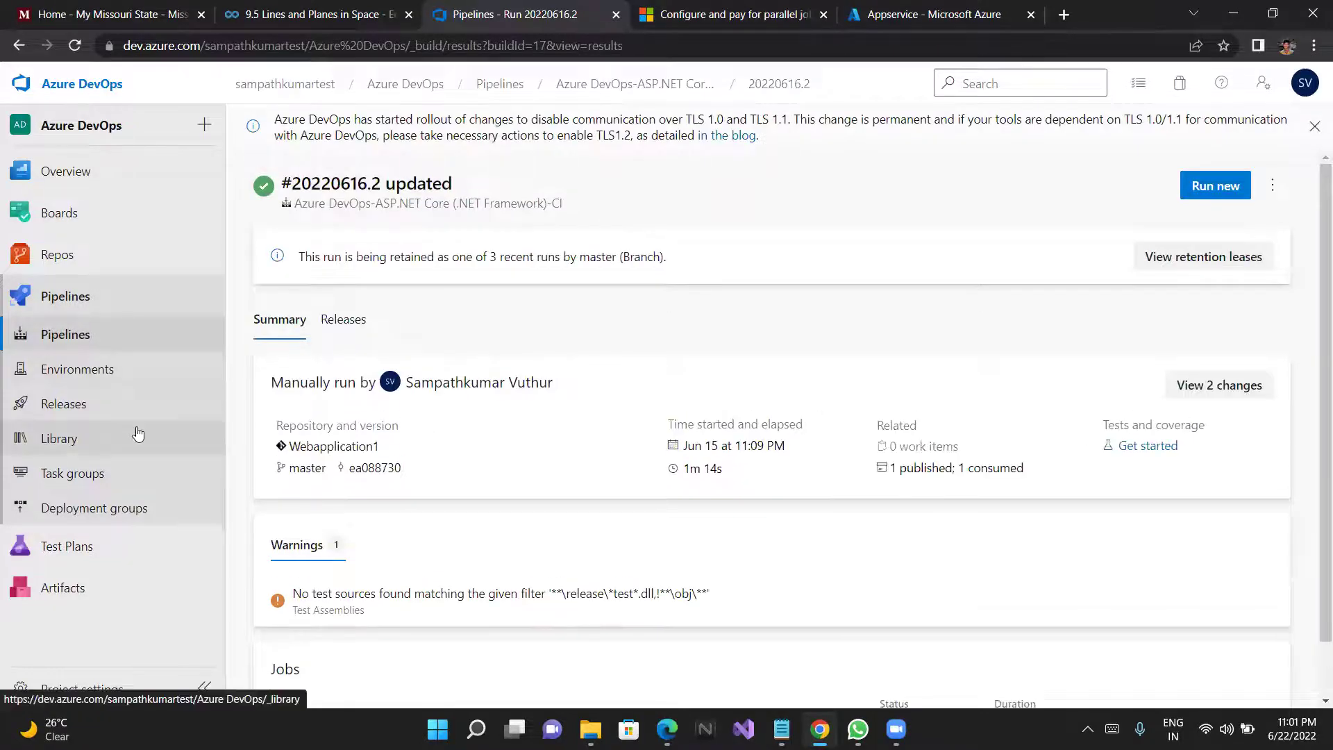
click(107, 406)
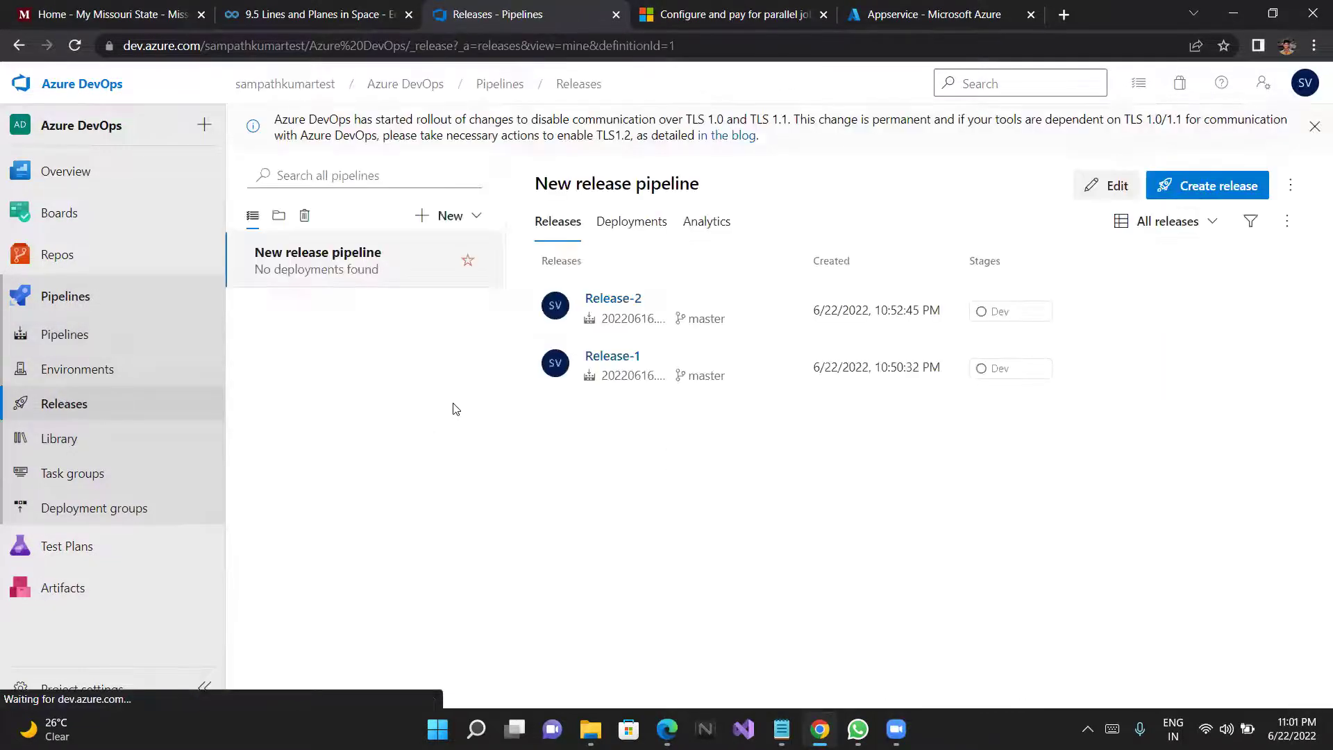
Step: Open Release-2's Dev stage summary, showing it queued for an agent over 8 minutes
click(626, 304)
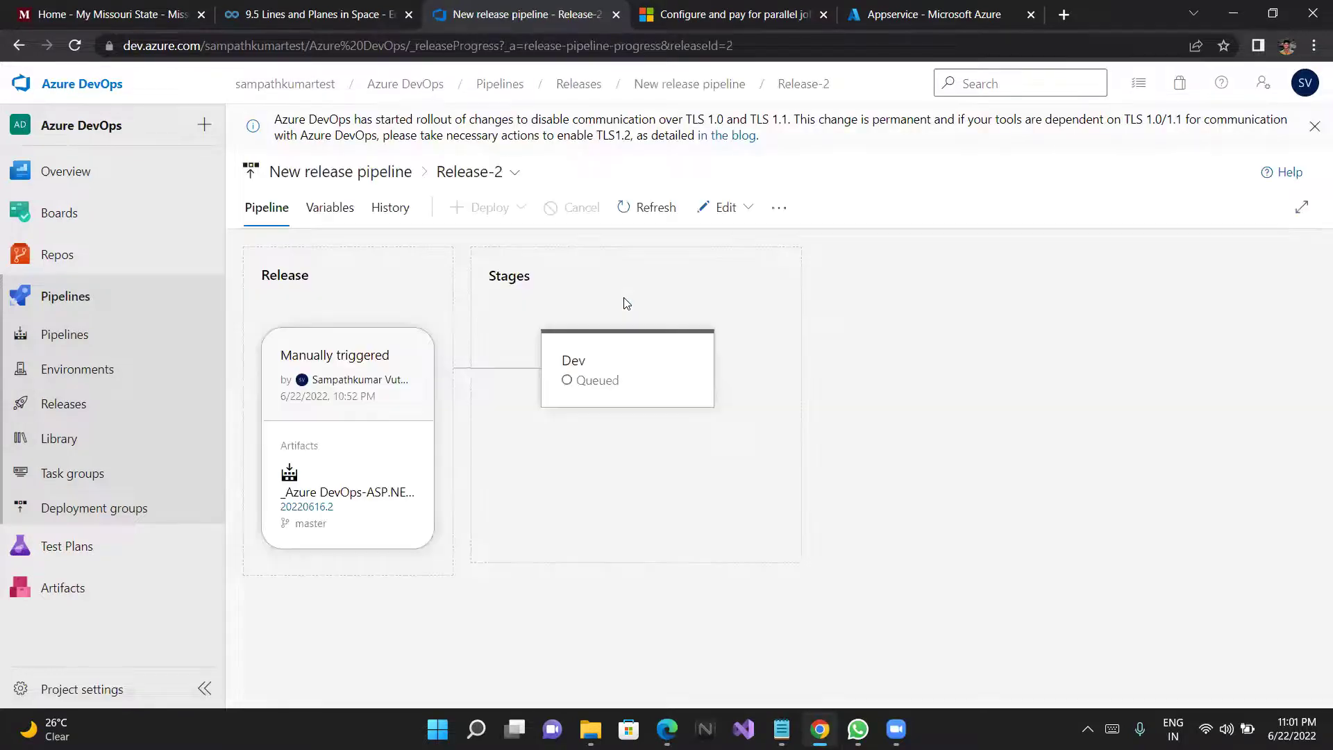
mouse_move(595, 382)
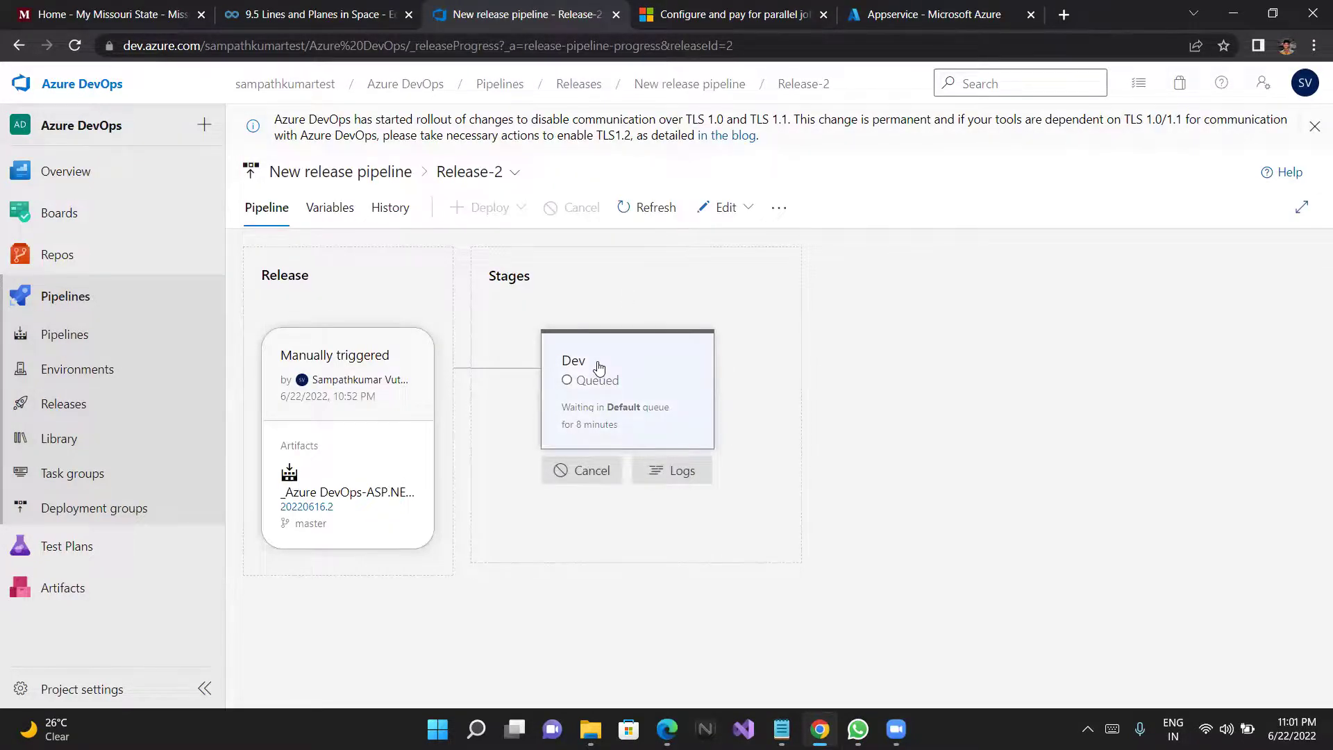
click(599, 368)
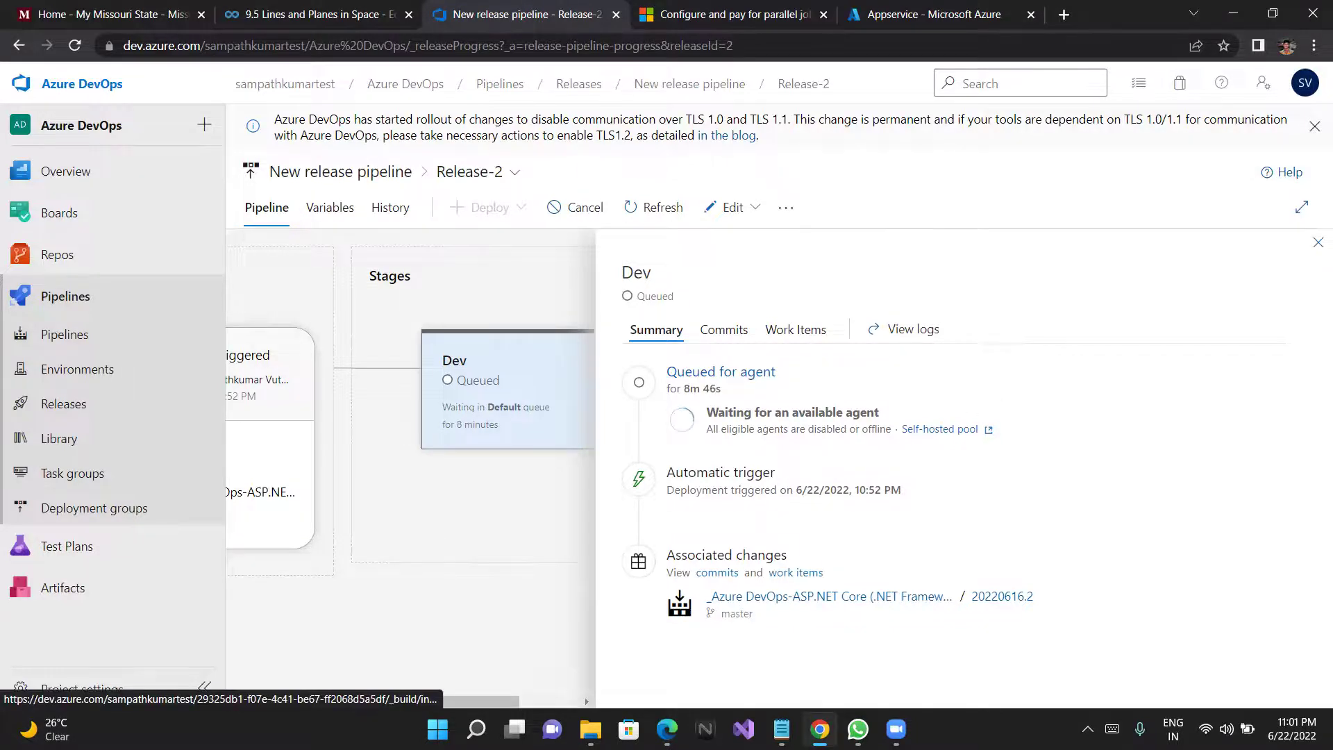
click(590, 729)
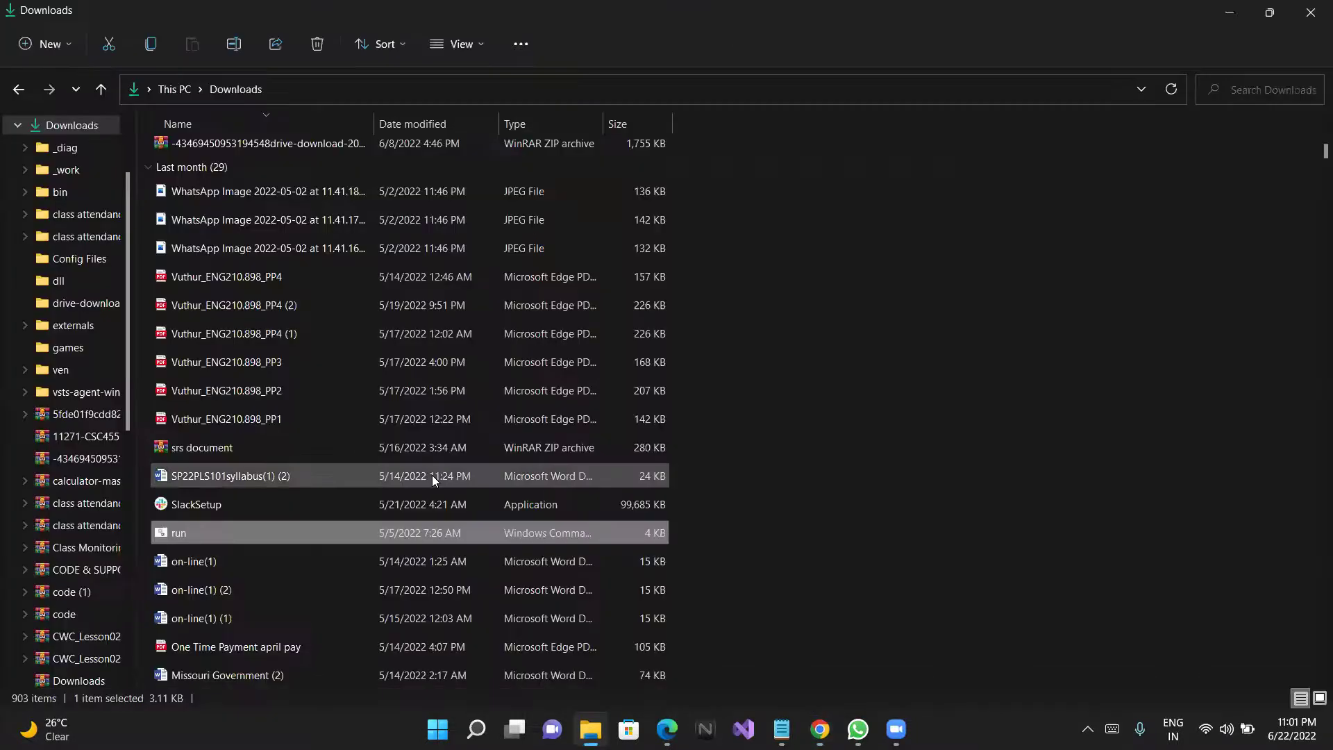
Step: Run the 'run' script from Downloads as administrator
right_click(323, 539)
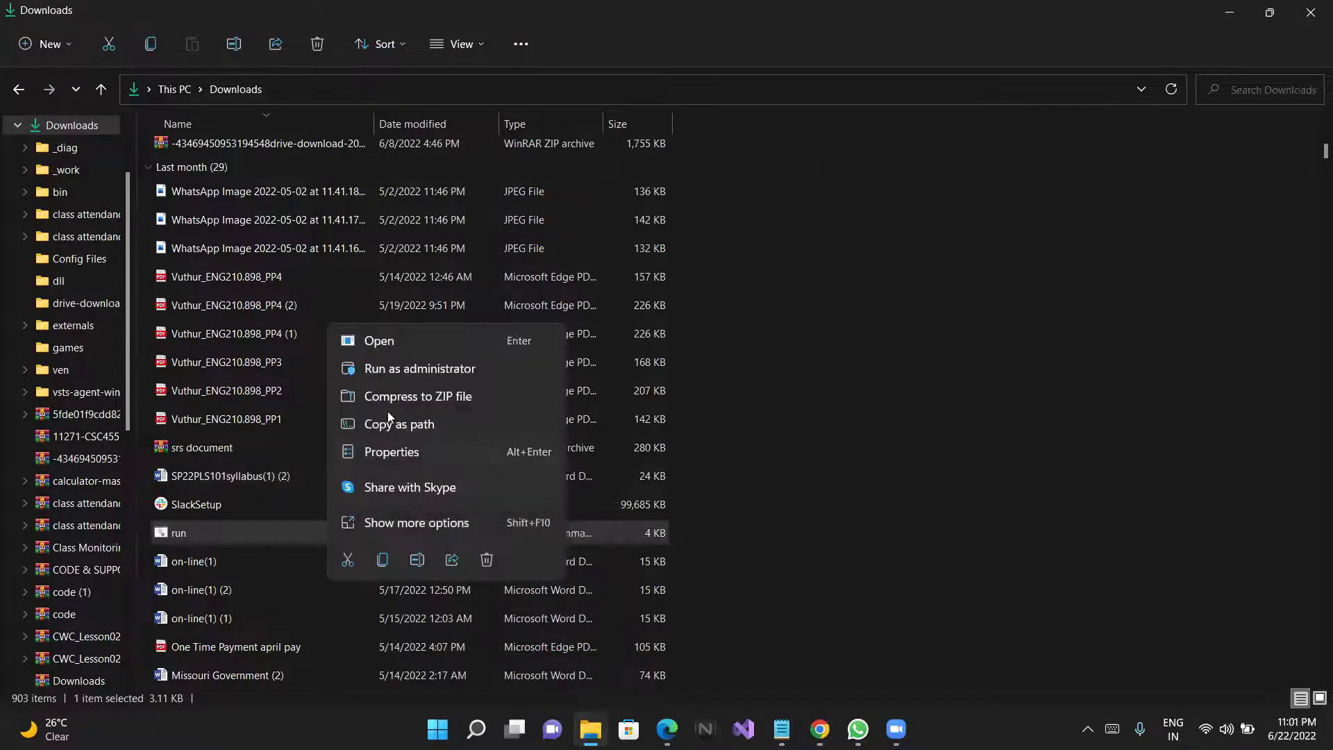
click(391, 368)
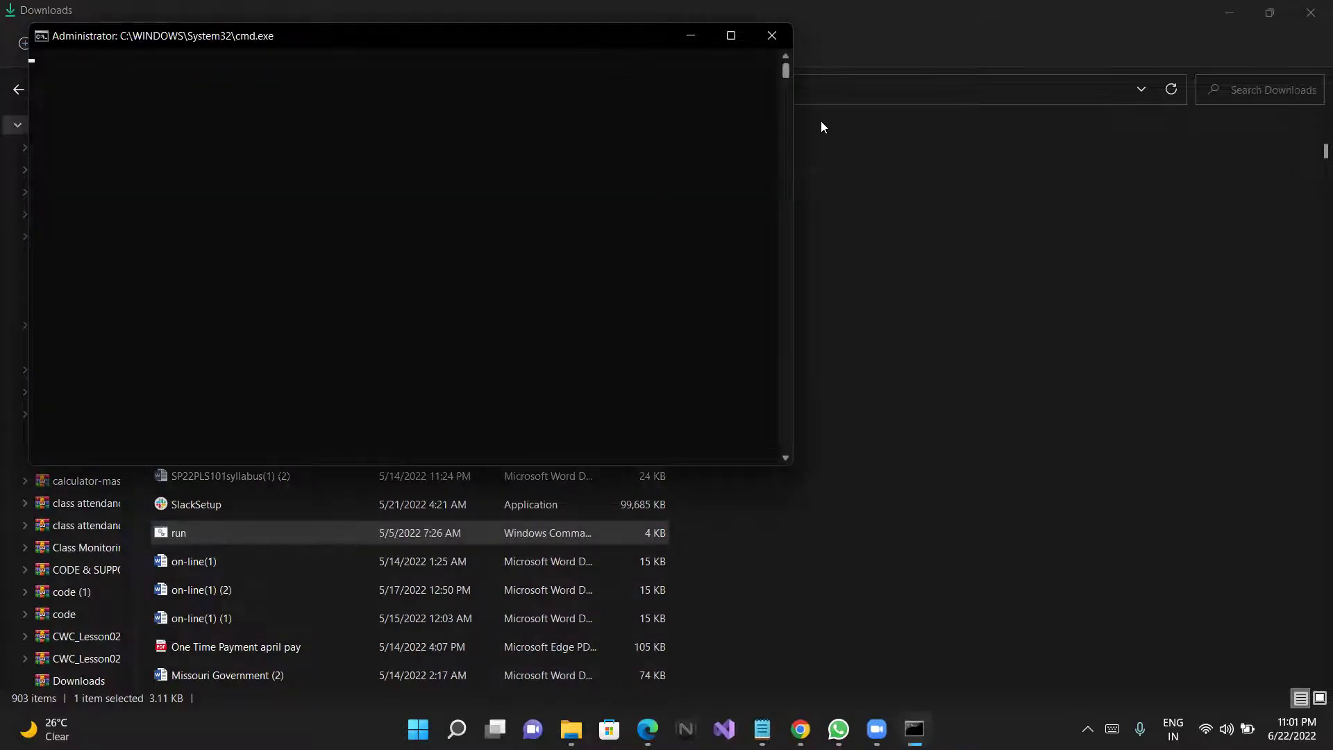
Step: Minimize File Explorer and the agent console to watch Release-2's Dev deployment start
click(1229, 13)
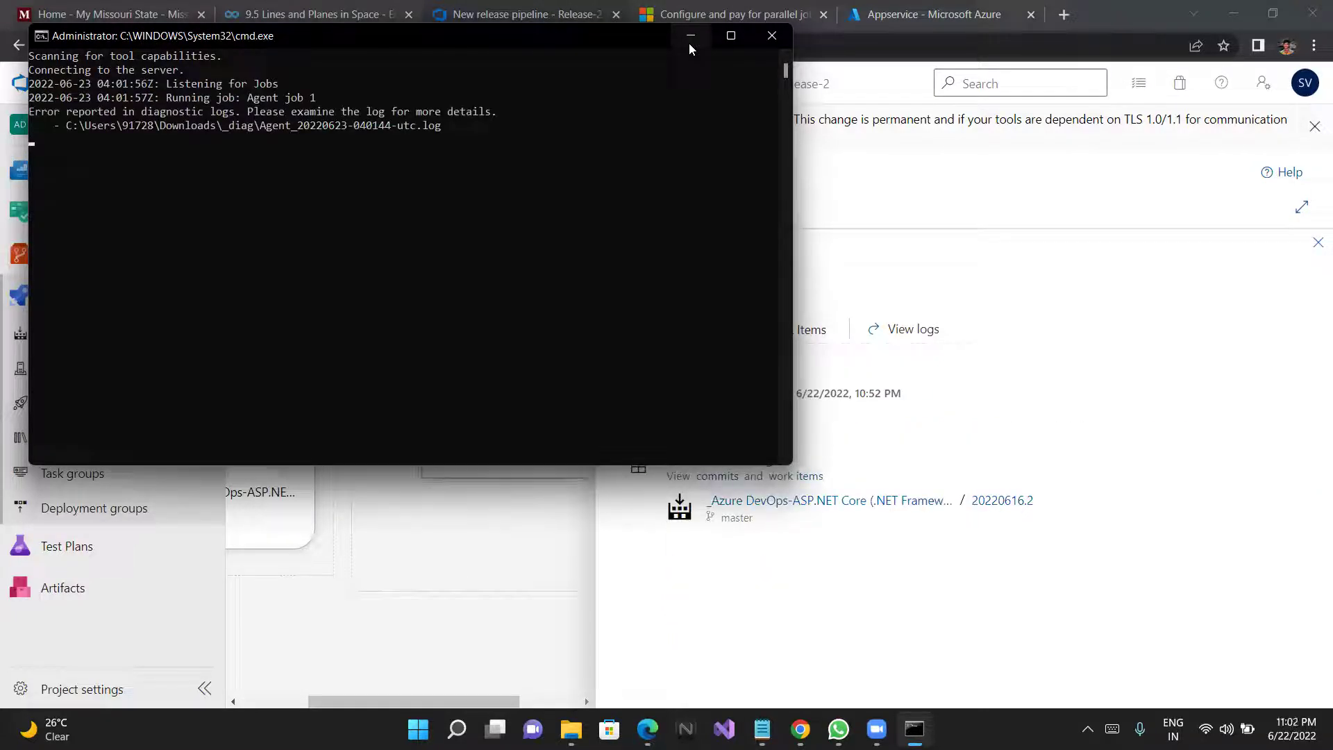
click(689, 36)
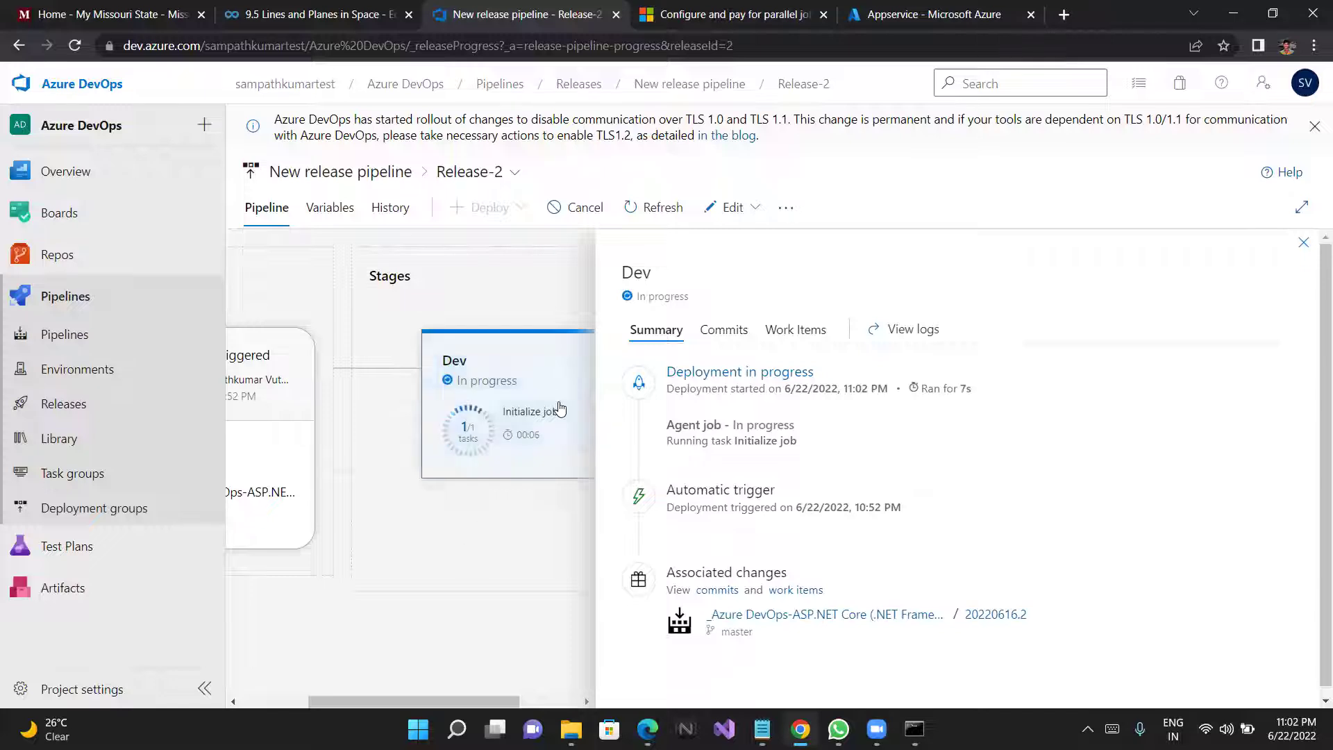
Step: View and refresh the Dev stage Agent job logs, checking the agent console alongside
click(556, 499)
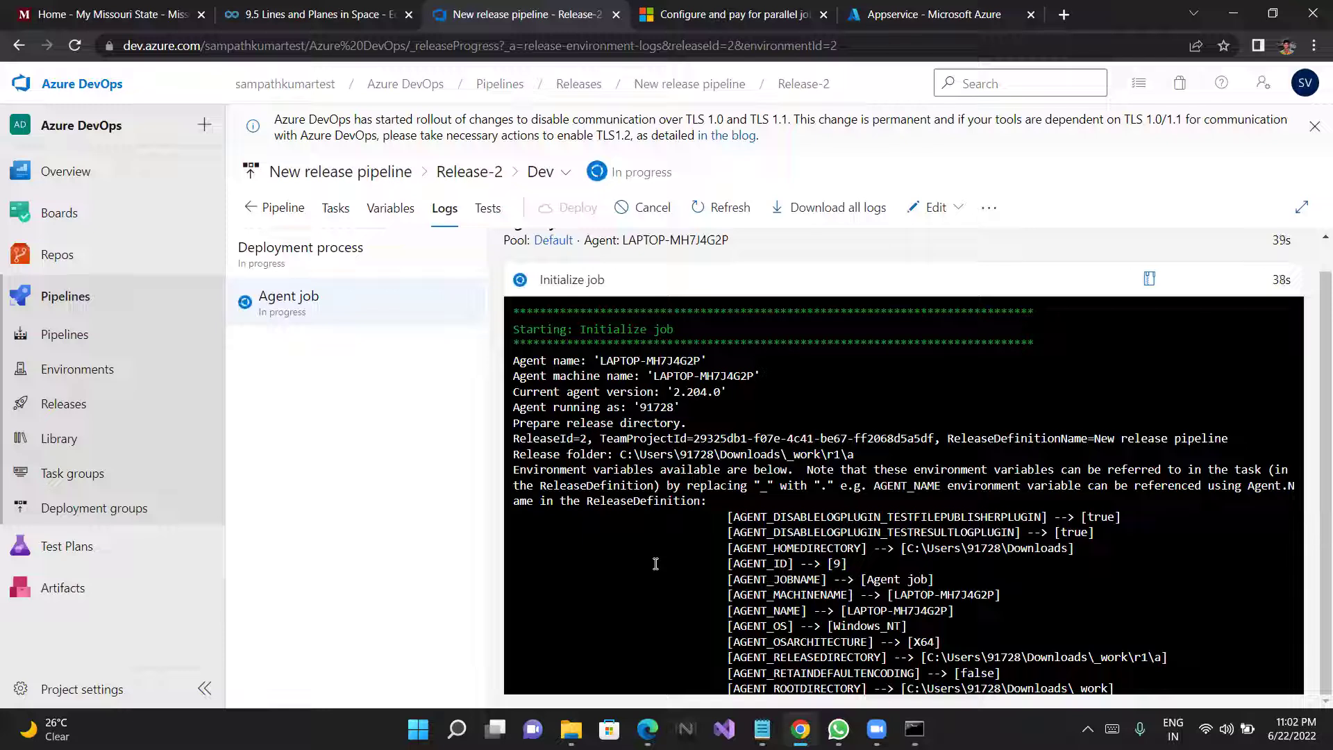
click(728, 216)
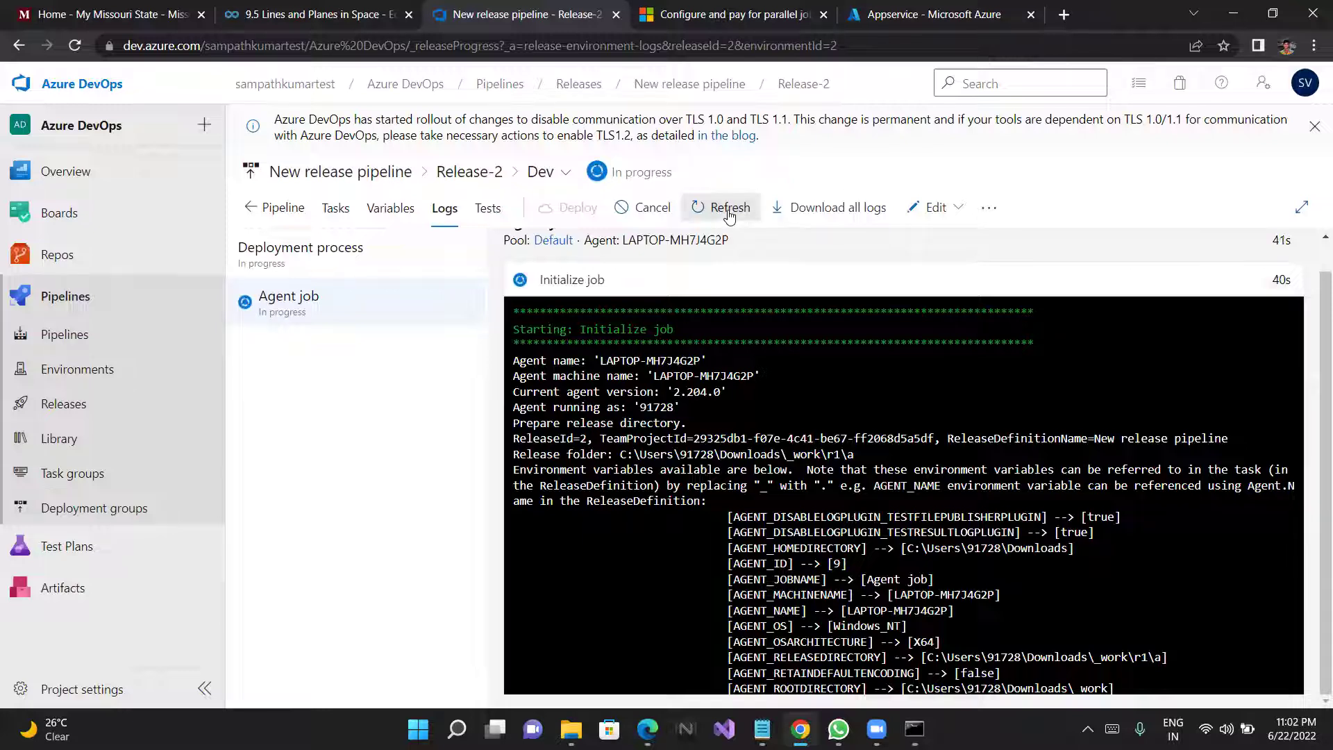
mouse_move(1289, 270)
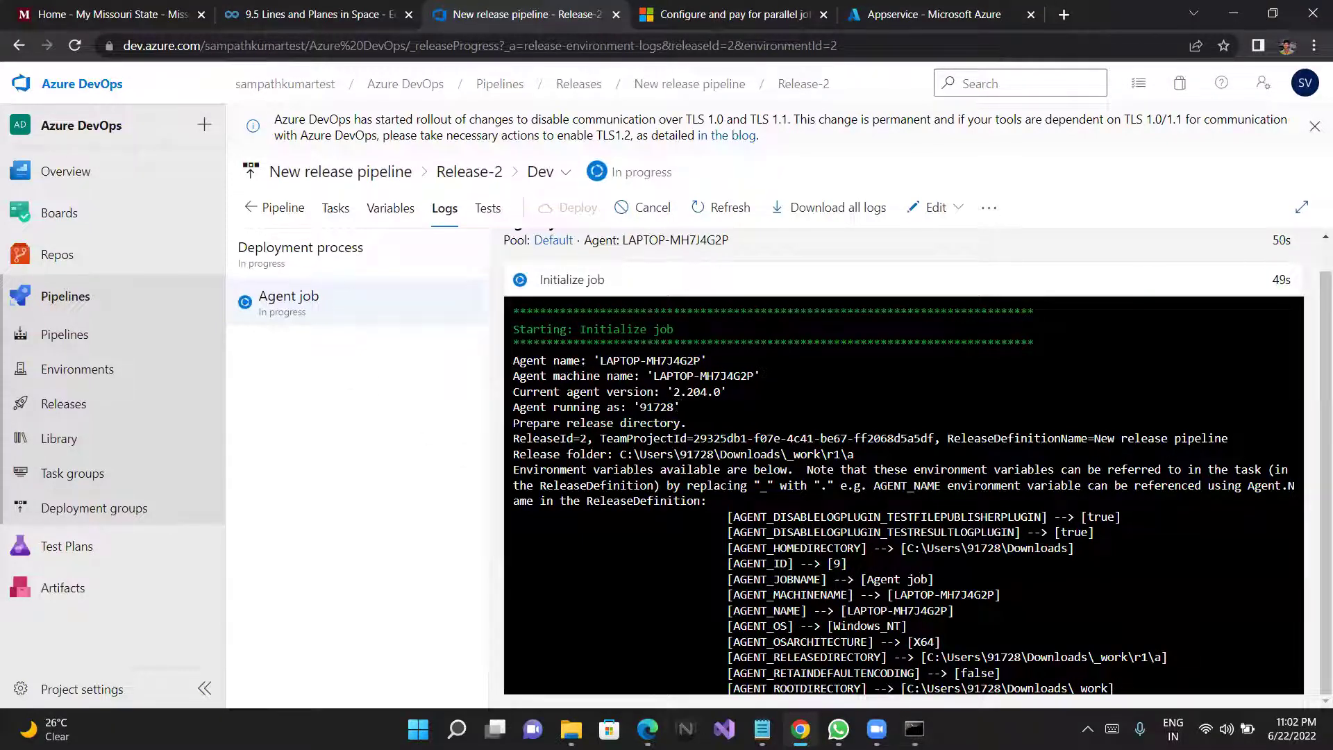
click(915, 729)
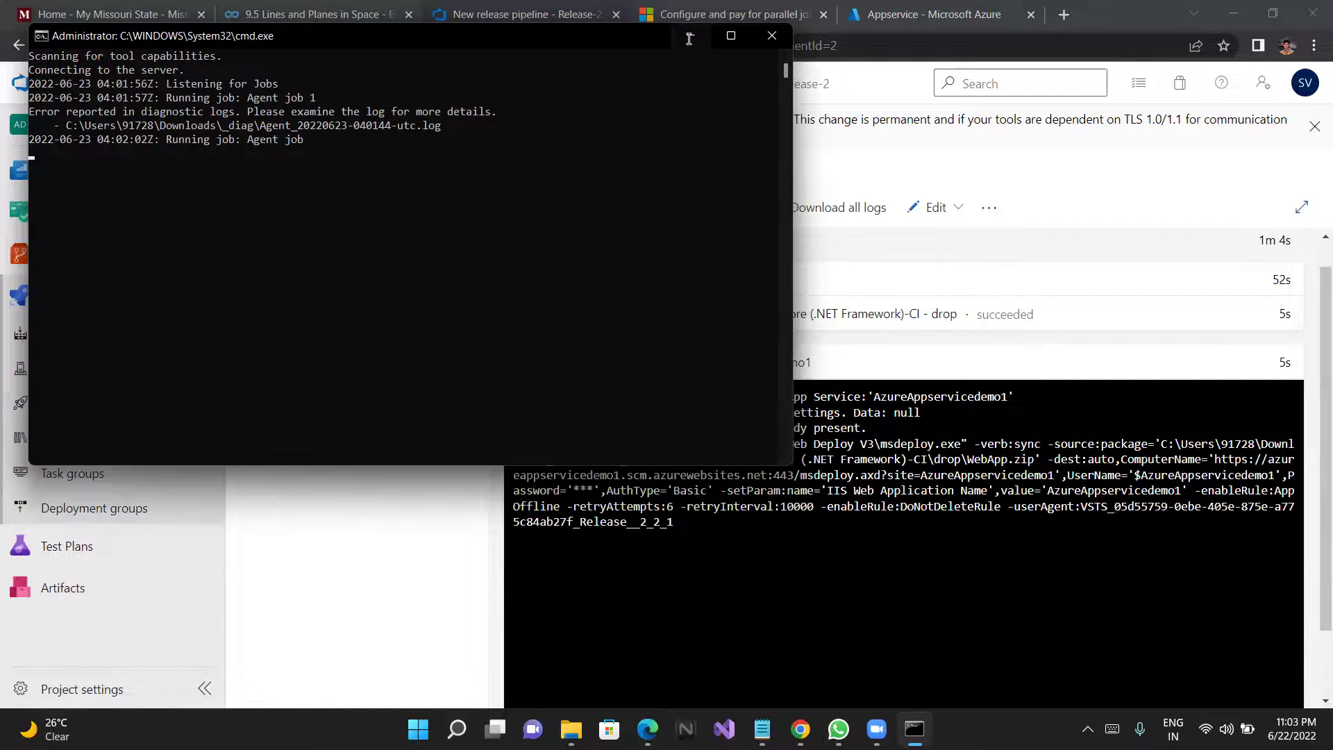
click(689, 38)
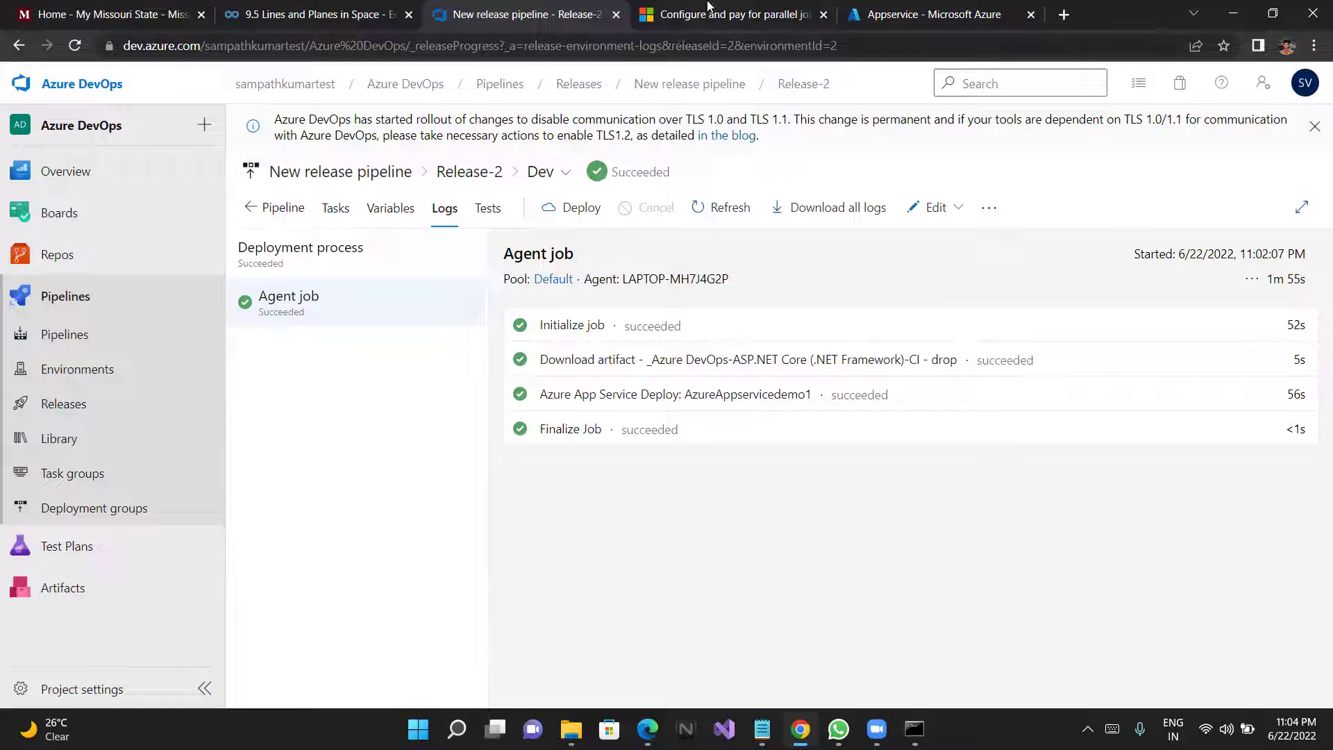
Step: Close the parallel jobs docs tab and return to the Azure portal home page
click(823, 14)
click(780, 8)
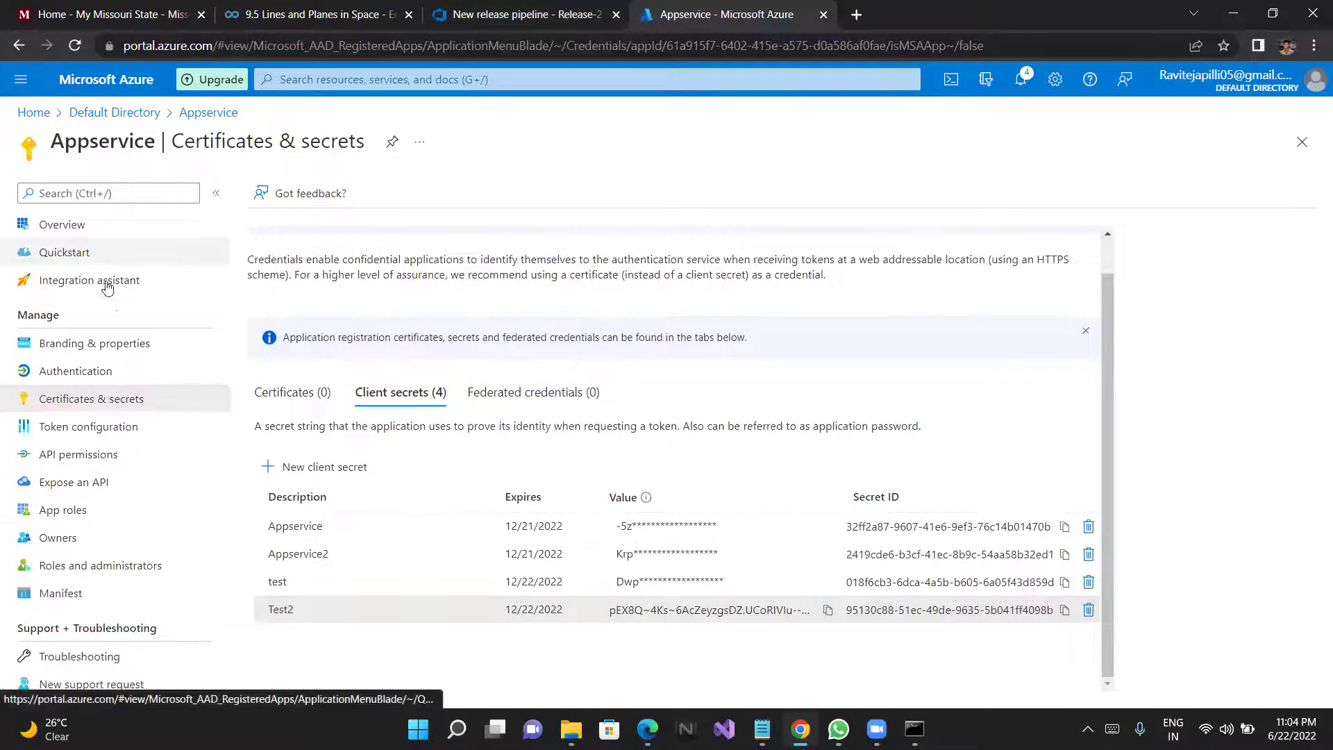
click(33, 112)
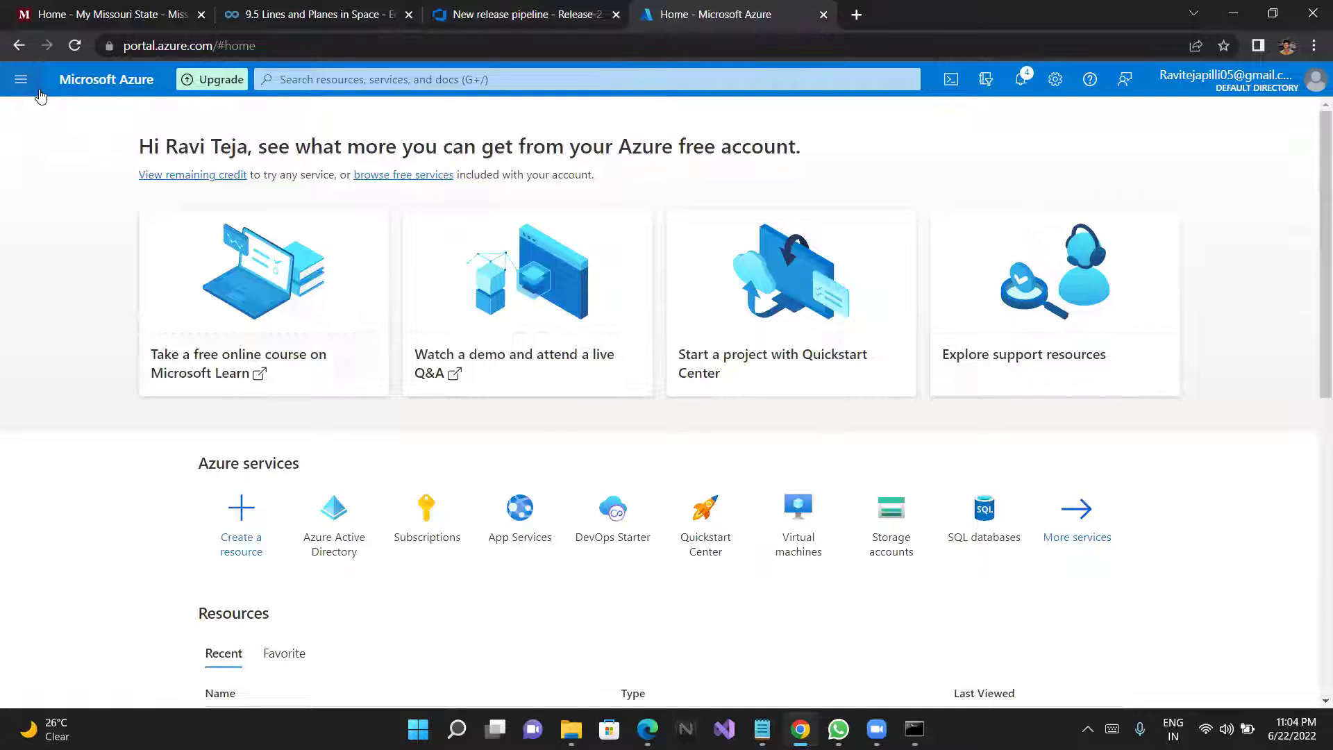
Step: Visit Azure Active Directory, then list App Services showing AzureAppservicedemo1 in Central US
click(33, 82)
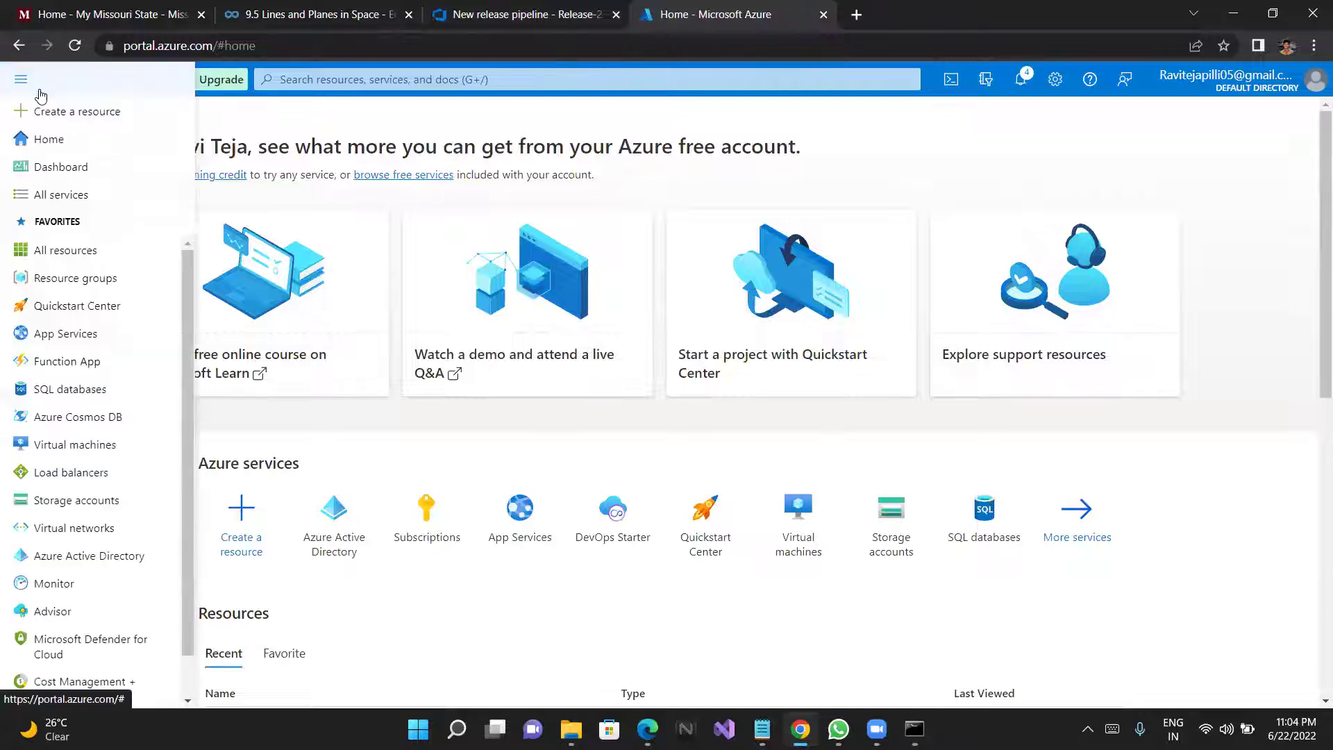
click(68, 555)
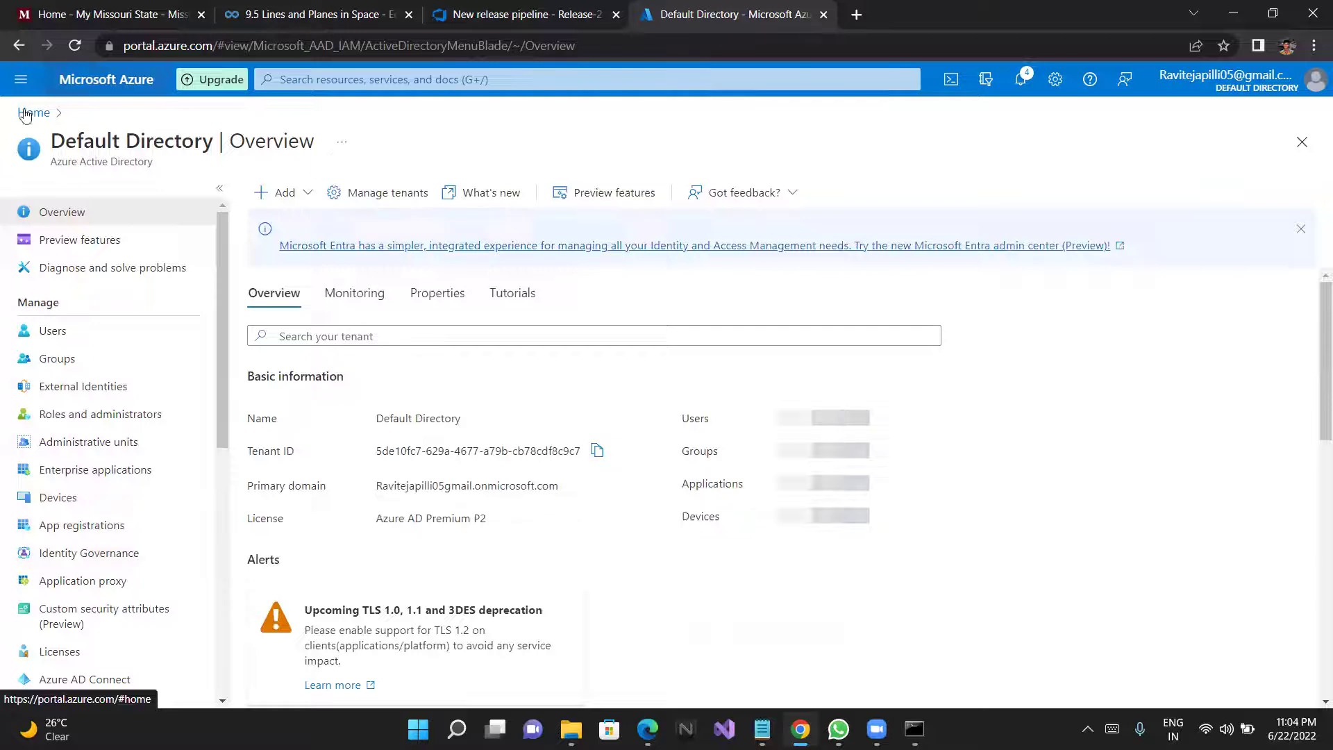
click(20, 84)
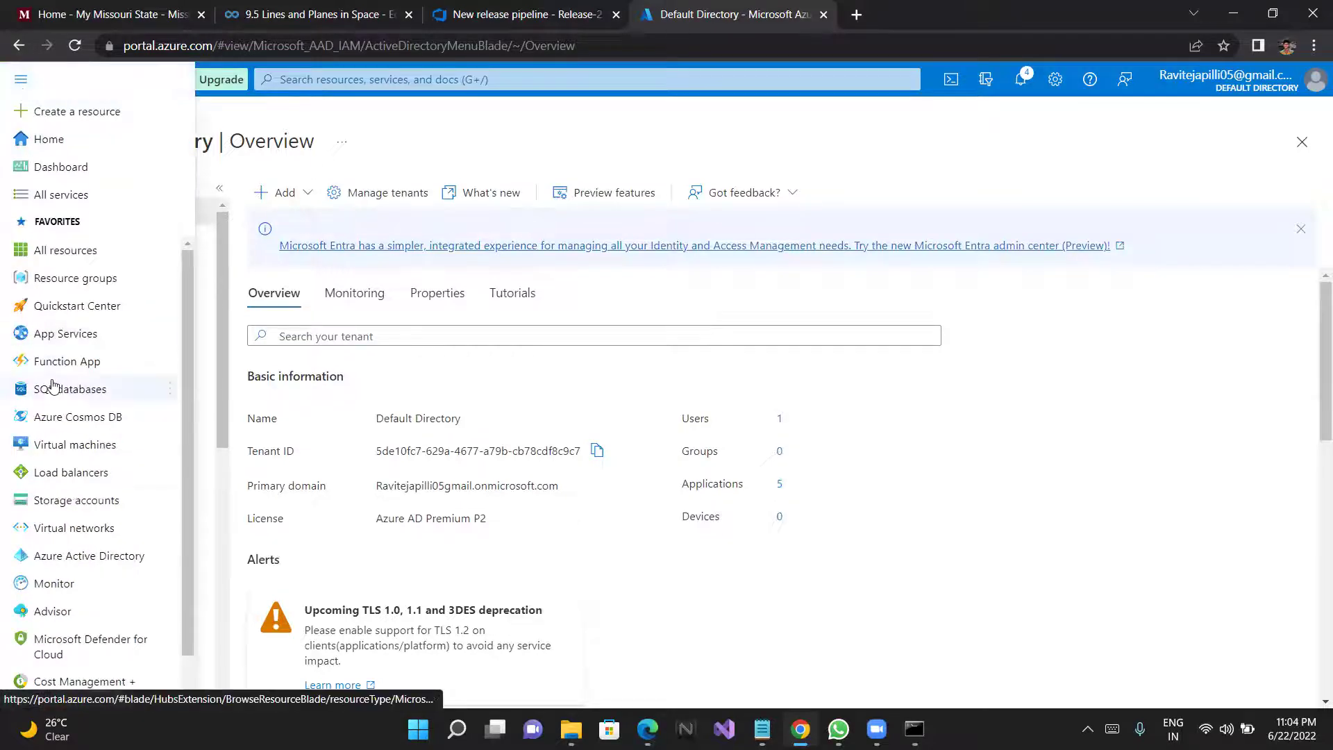
scroll(57, 491, down, 1)
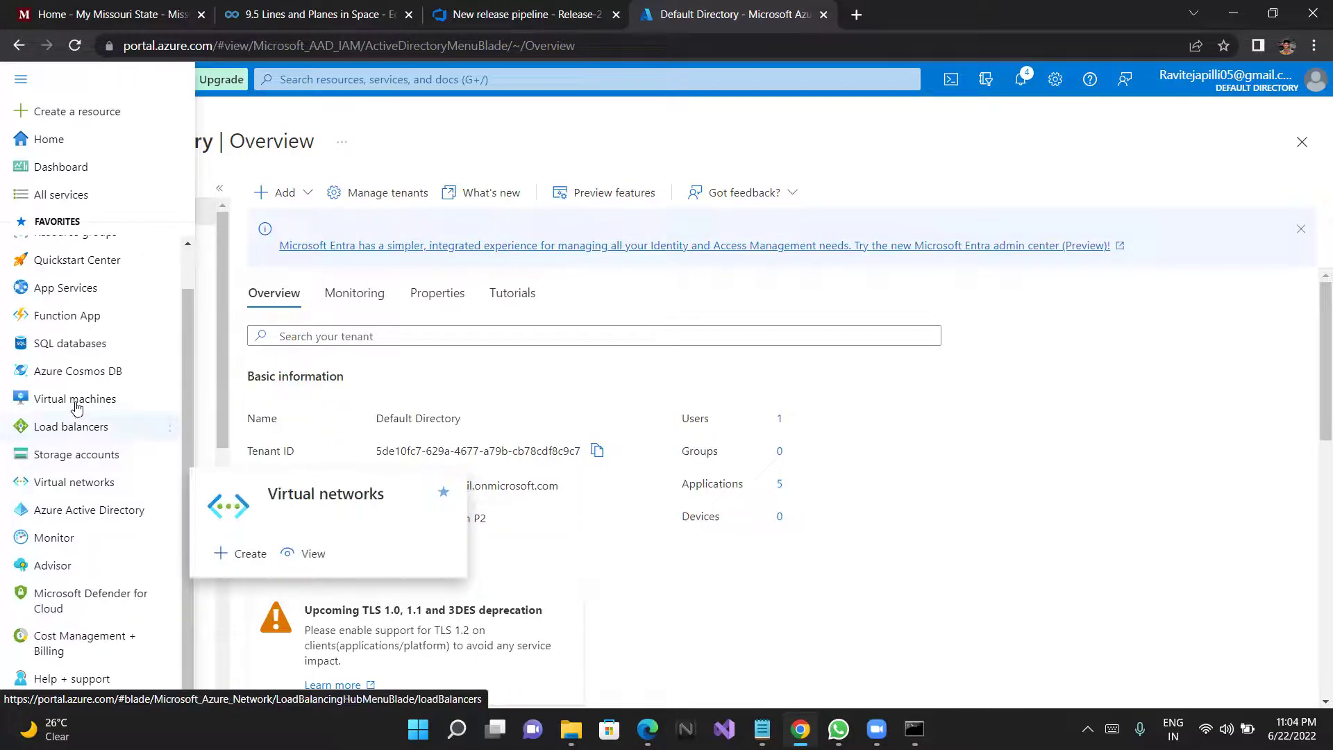
click(60, 286)
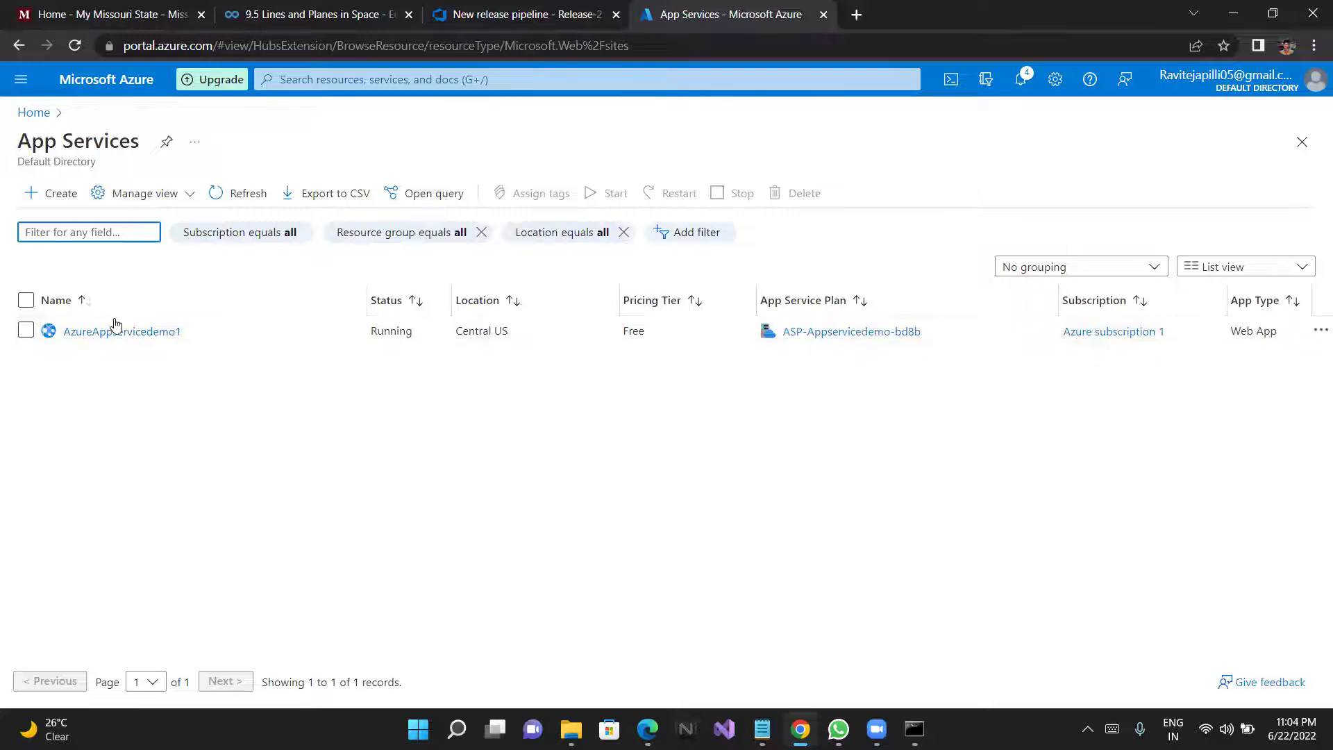
Step: Open AzureAppservicedemo1's overview and launch its azurewebsites.net site in a new tab
click(163, 330)
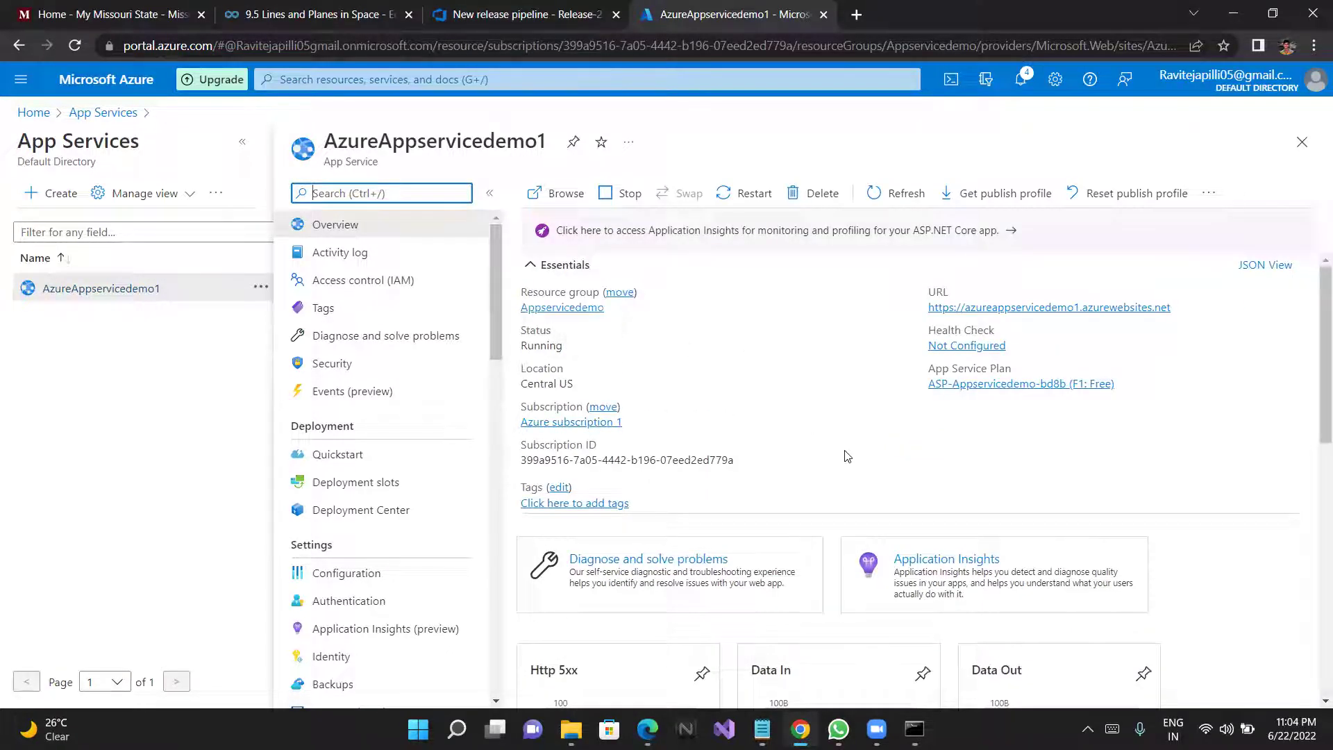
click(1017, 308)
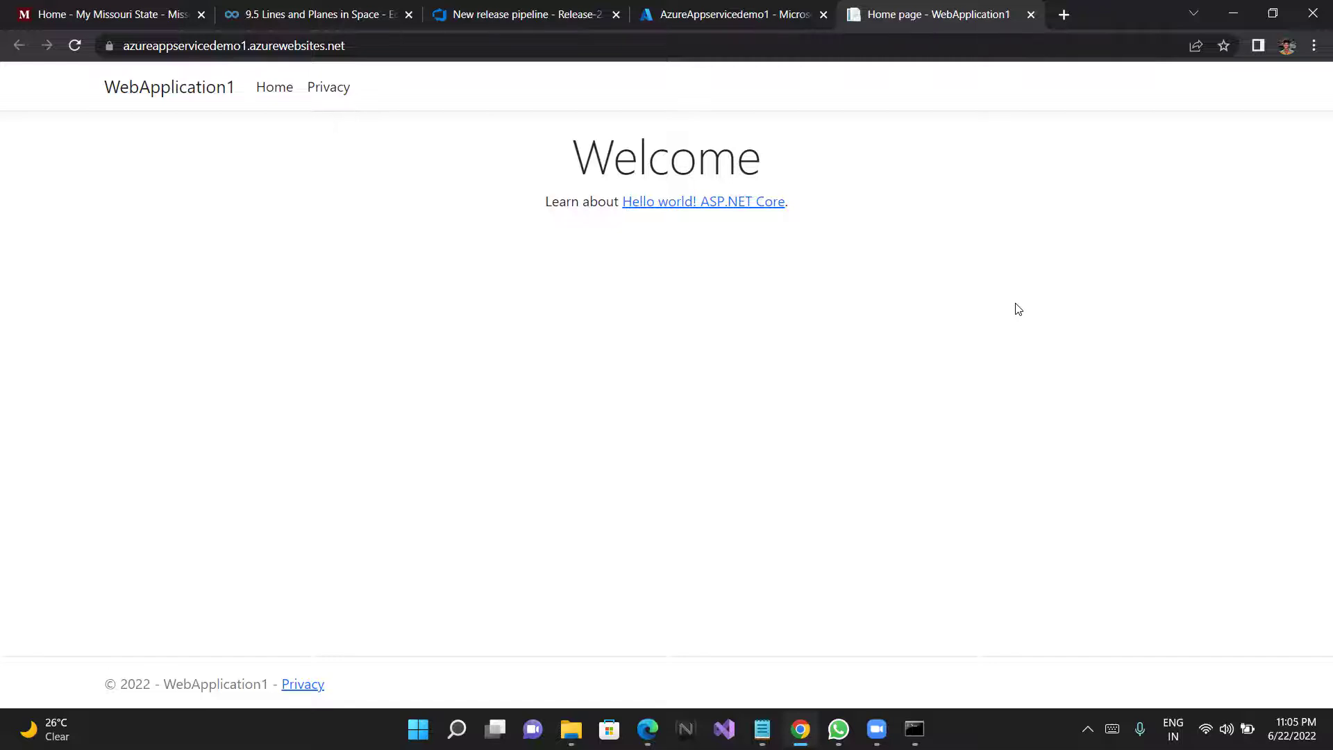
Step: After reviewing the WebApplication1 Welcome page, return to the AzureAppservicedemo1 portal tab
click(798, 10)
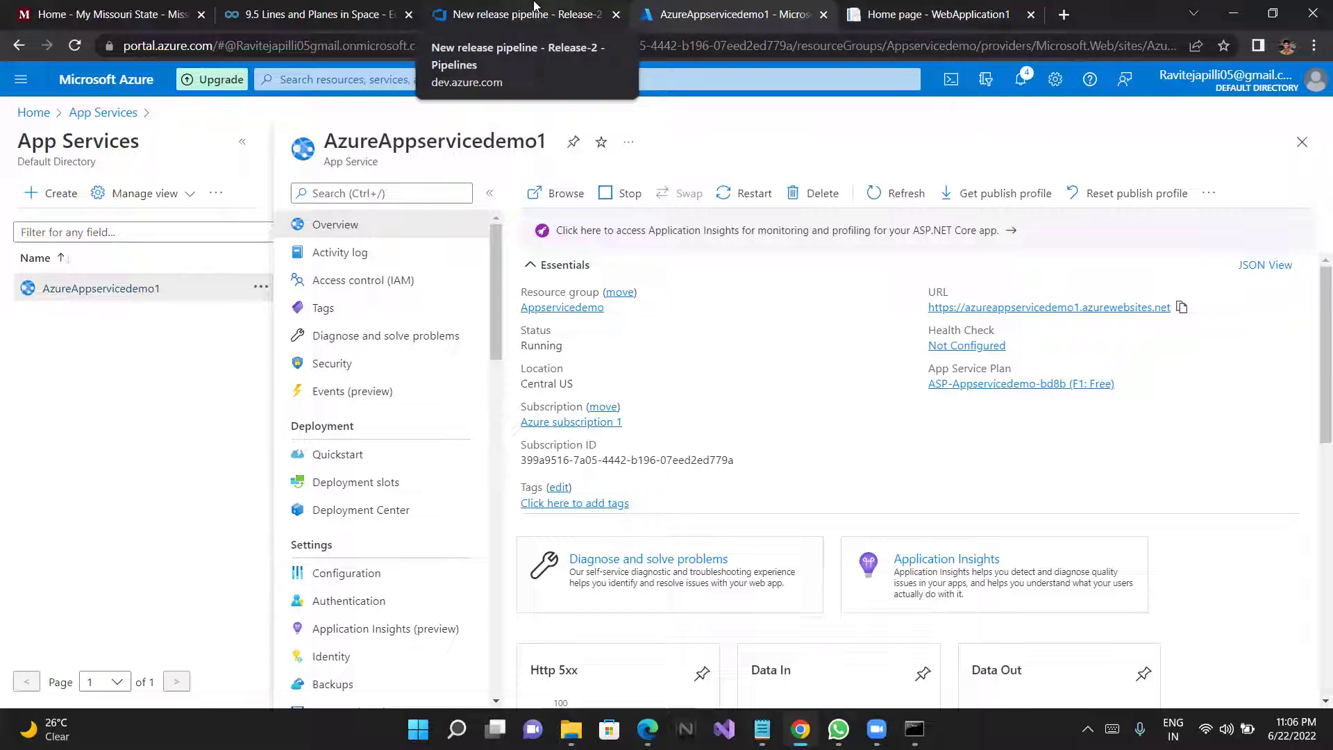
Step: Glance at portal notifications, then view Release-2's Dev stage tasks in Azure DevOps
click(1015, 77)
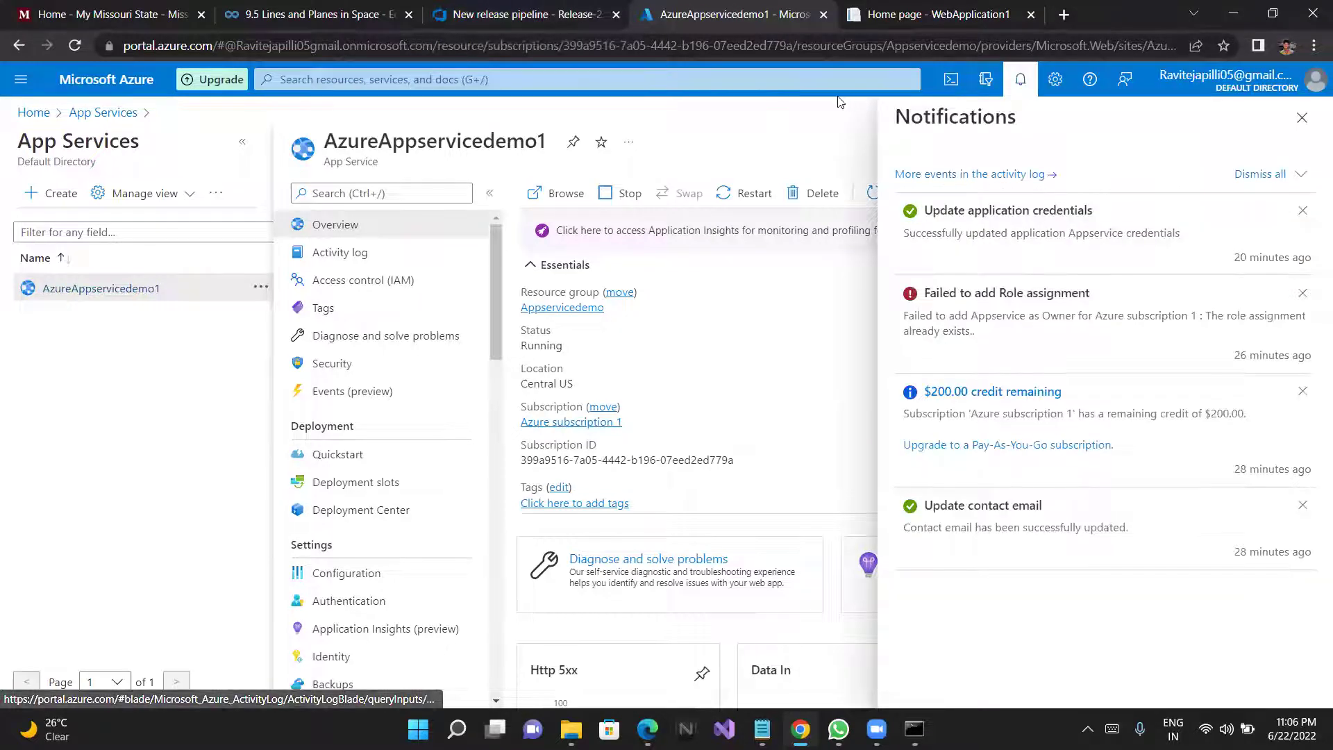
click(1301, 117)
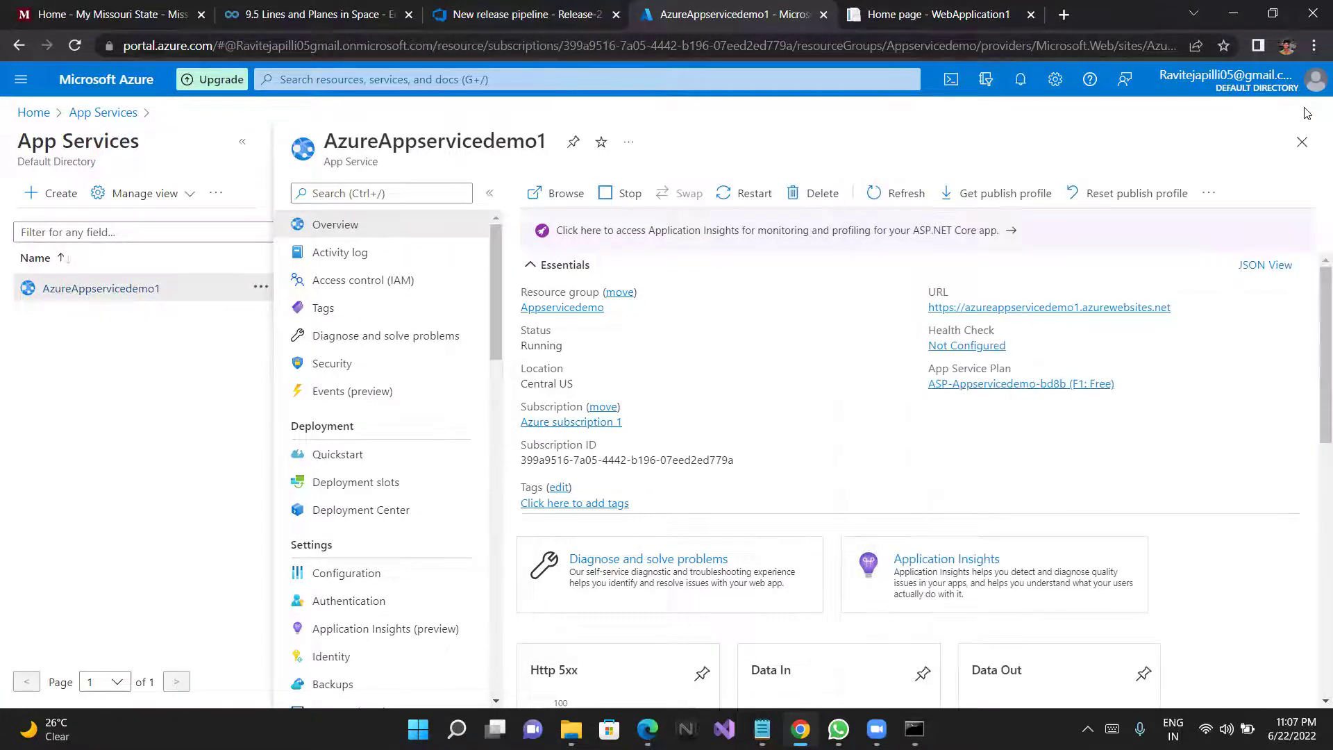
click(494, 10)
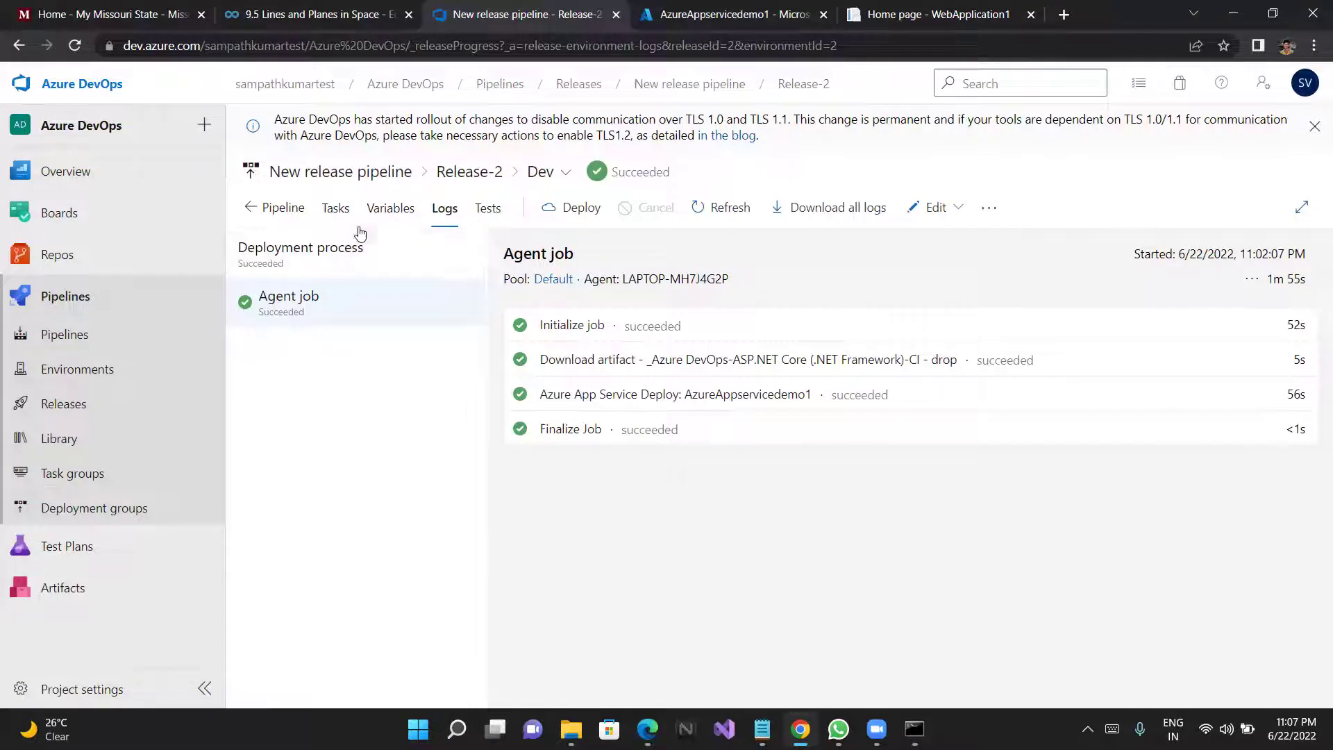
click(336, 209)
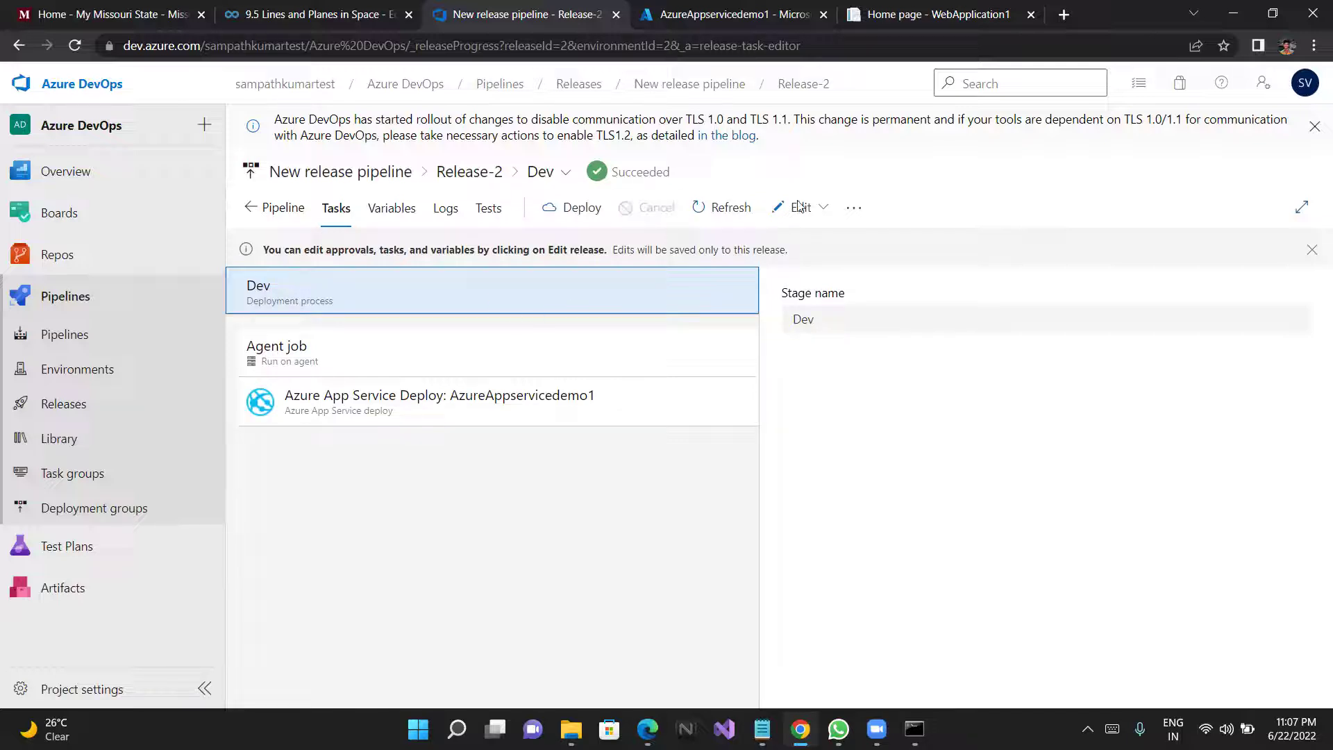
Step: Start editing Release-2, discard the edits, and return to its pipeline overview
click(798, 226)
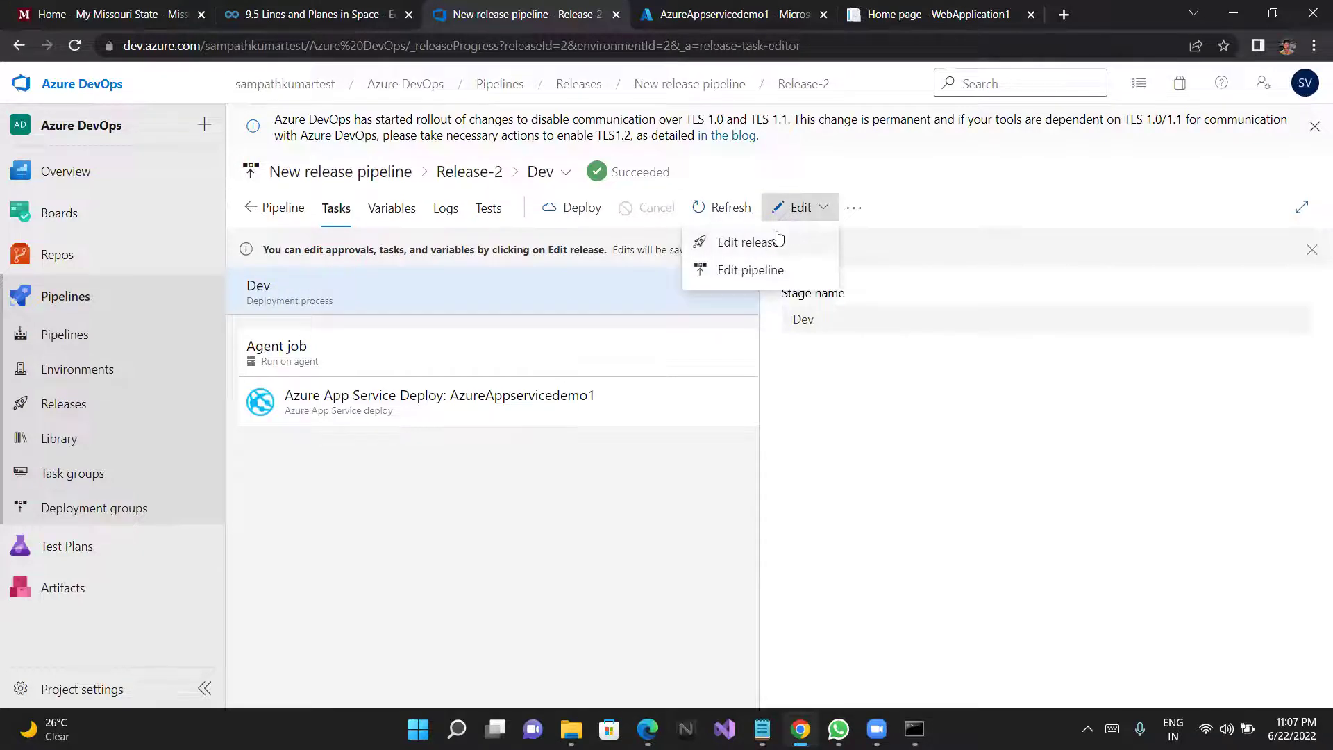
click(777, 236)
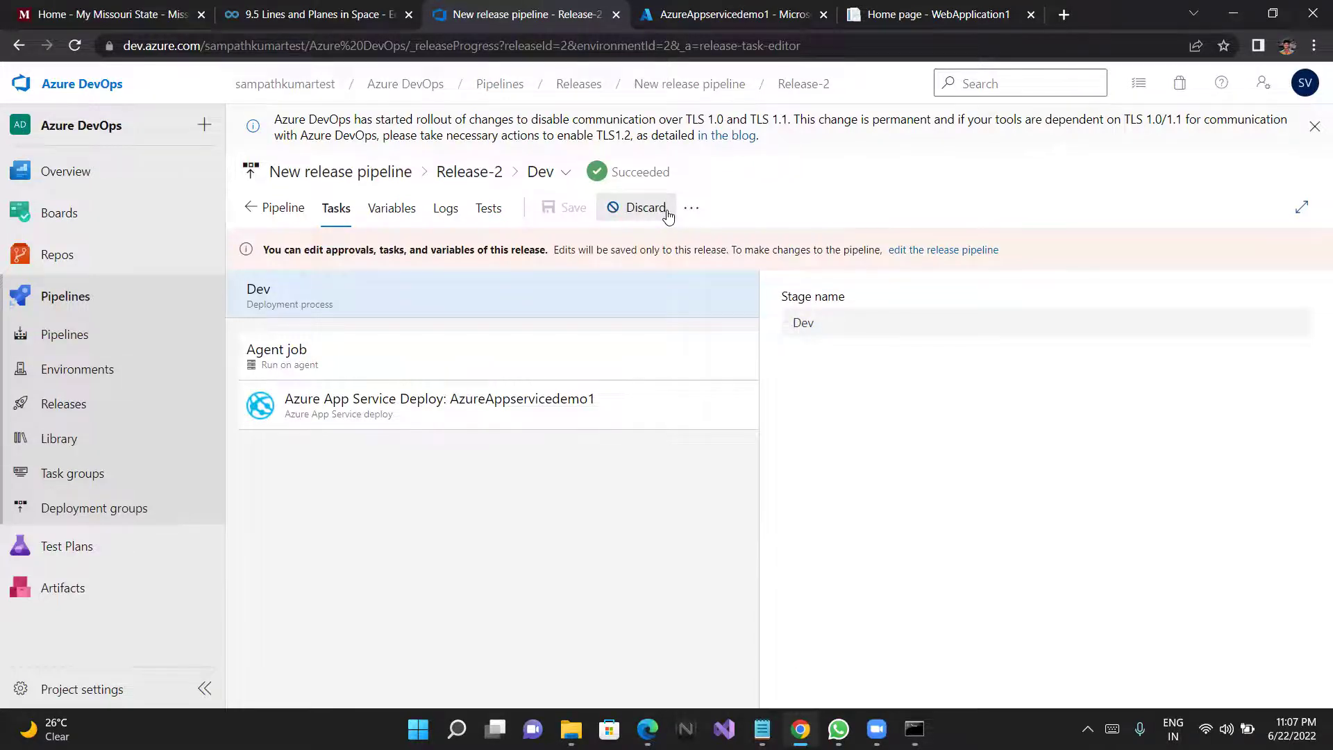
click(646, 208)
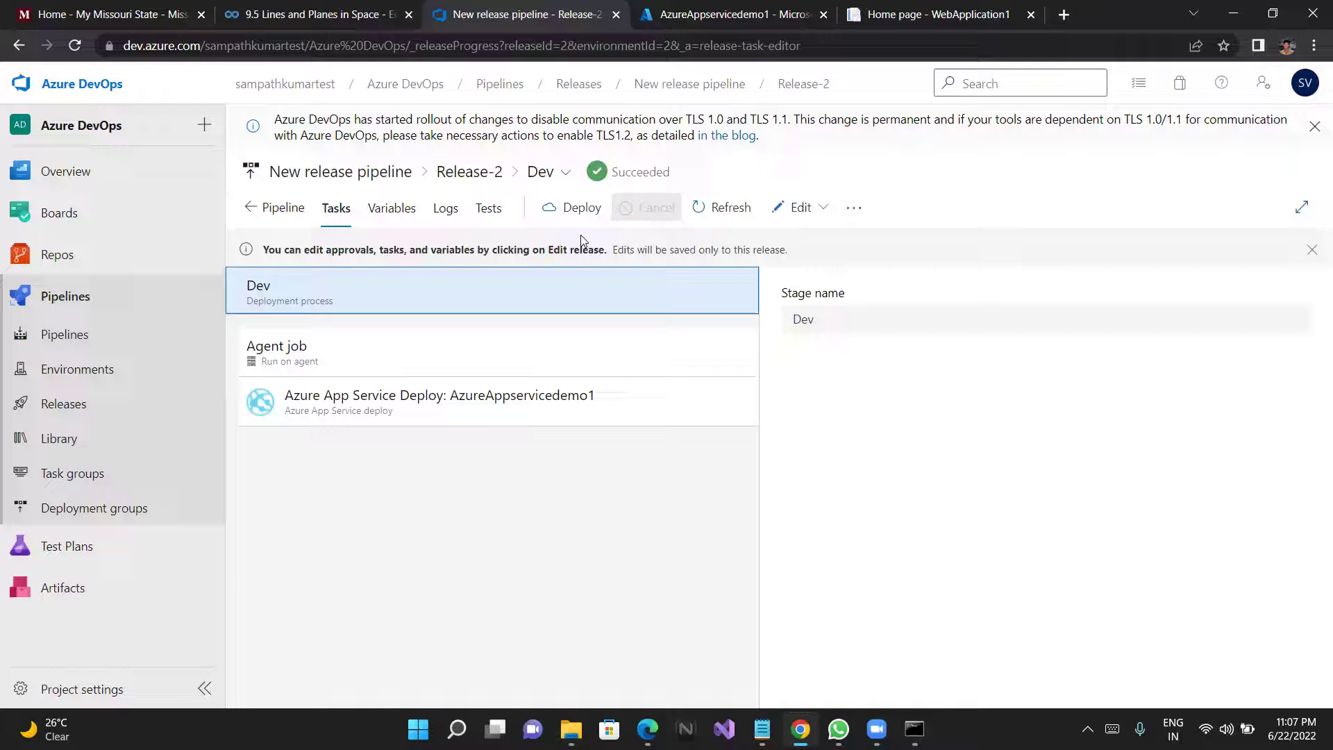
click(248, 214)
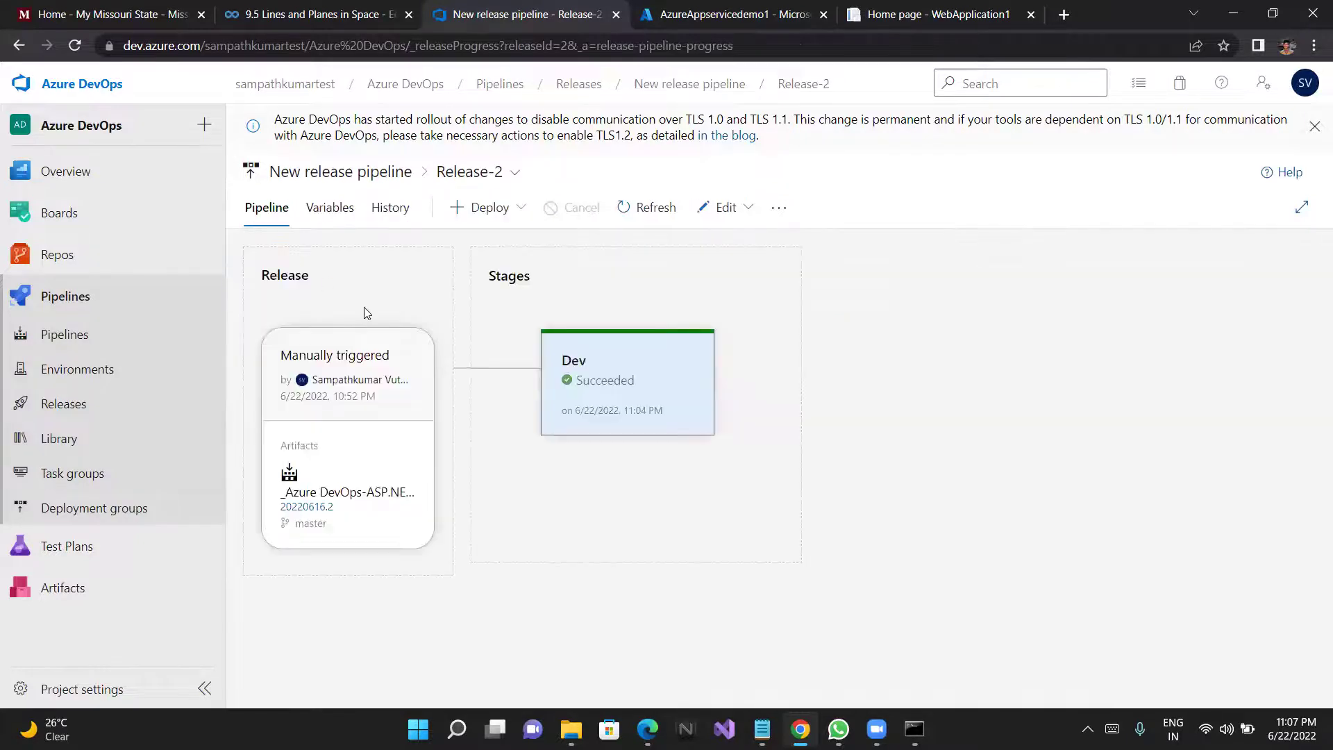
Step: Open the New release pipeline definition from Releases for editing
click(47, 409)
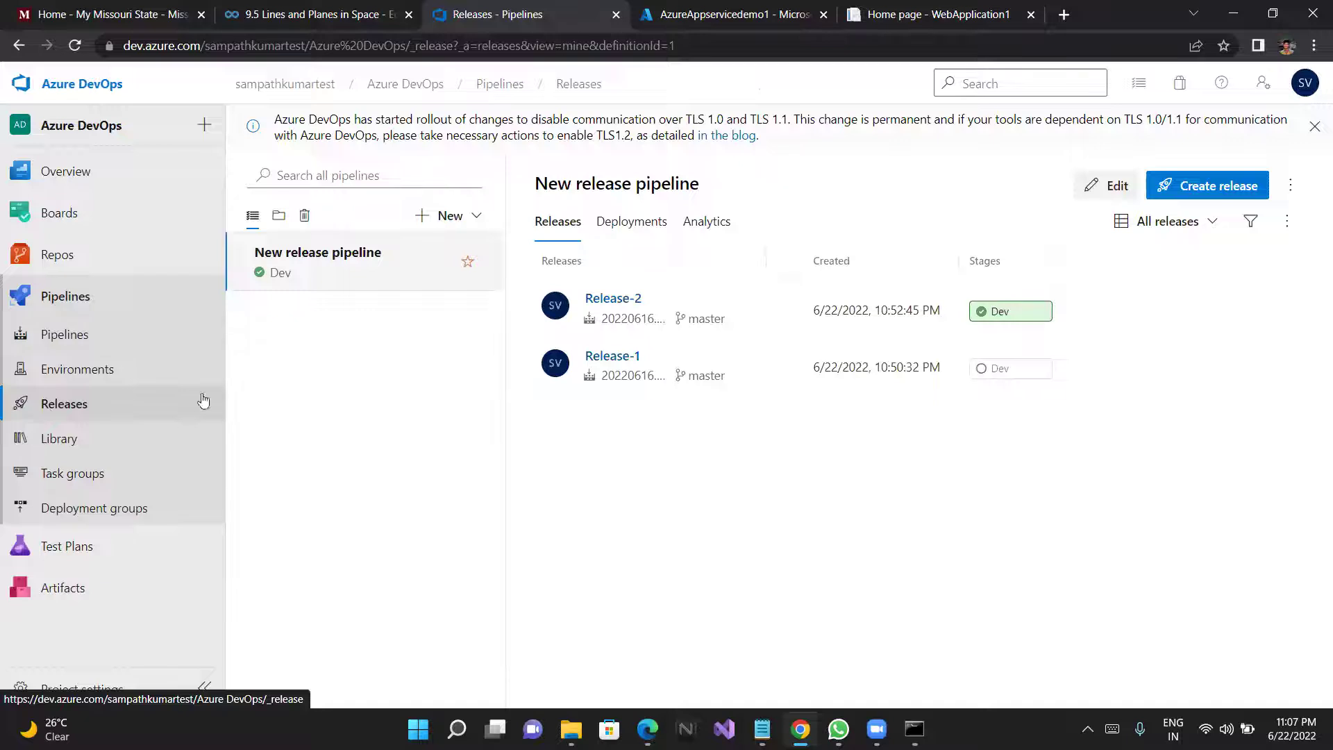
click(1125, 186)
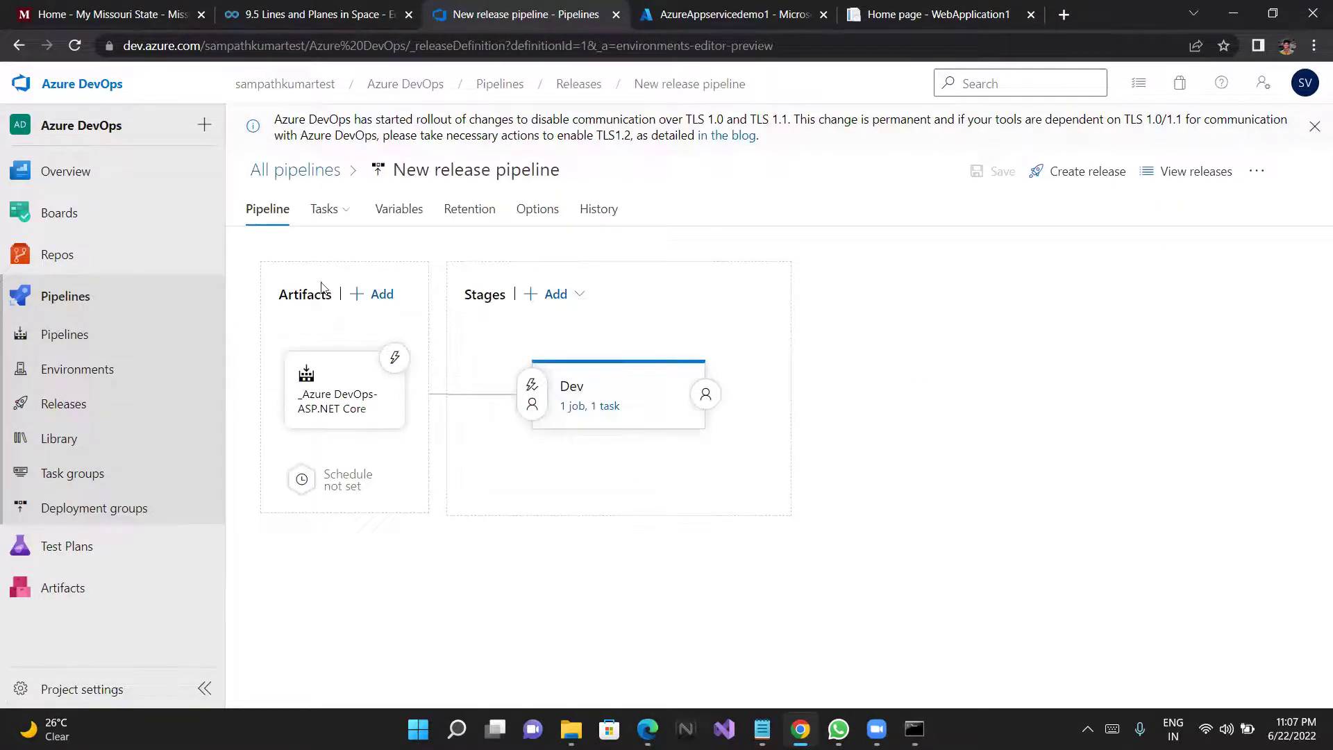
mouse_move(350, 206)
click(303, 480)
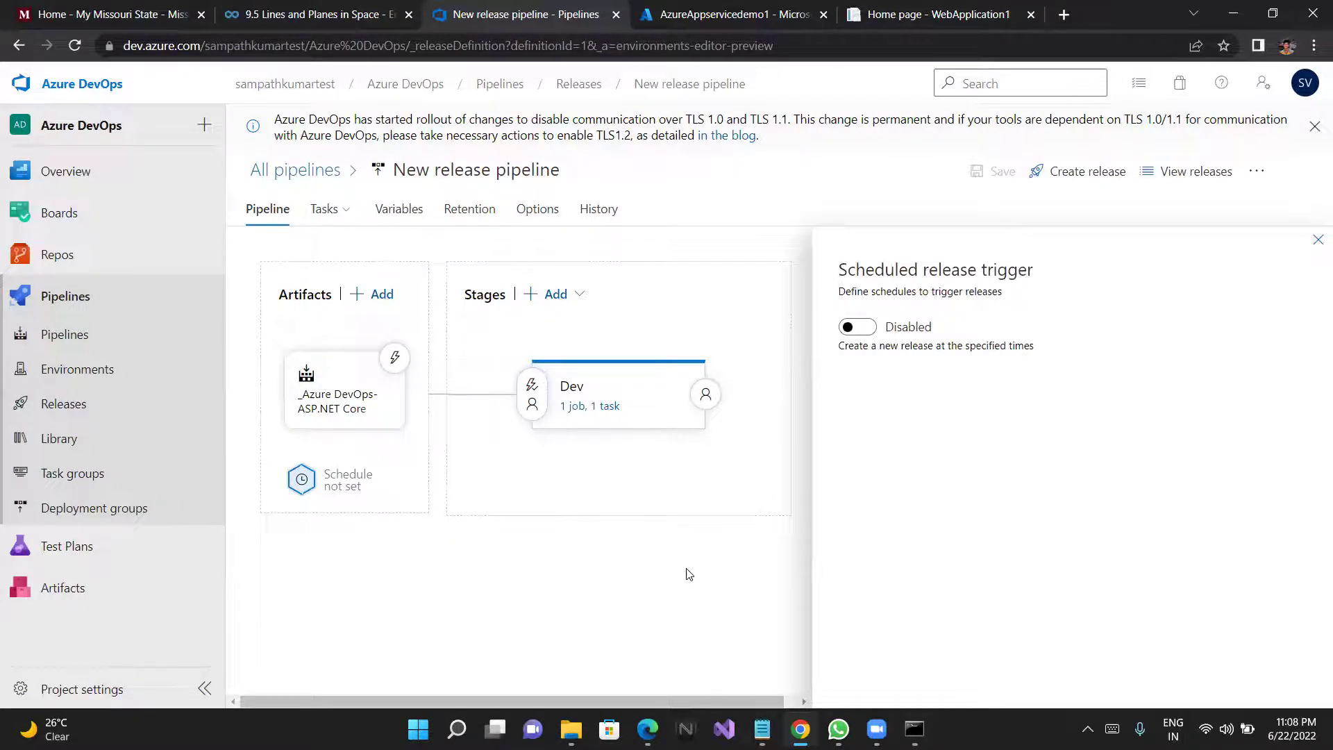
click(867, 333)
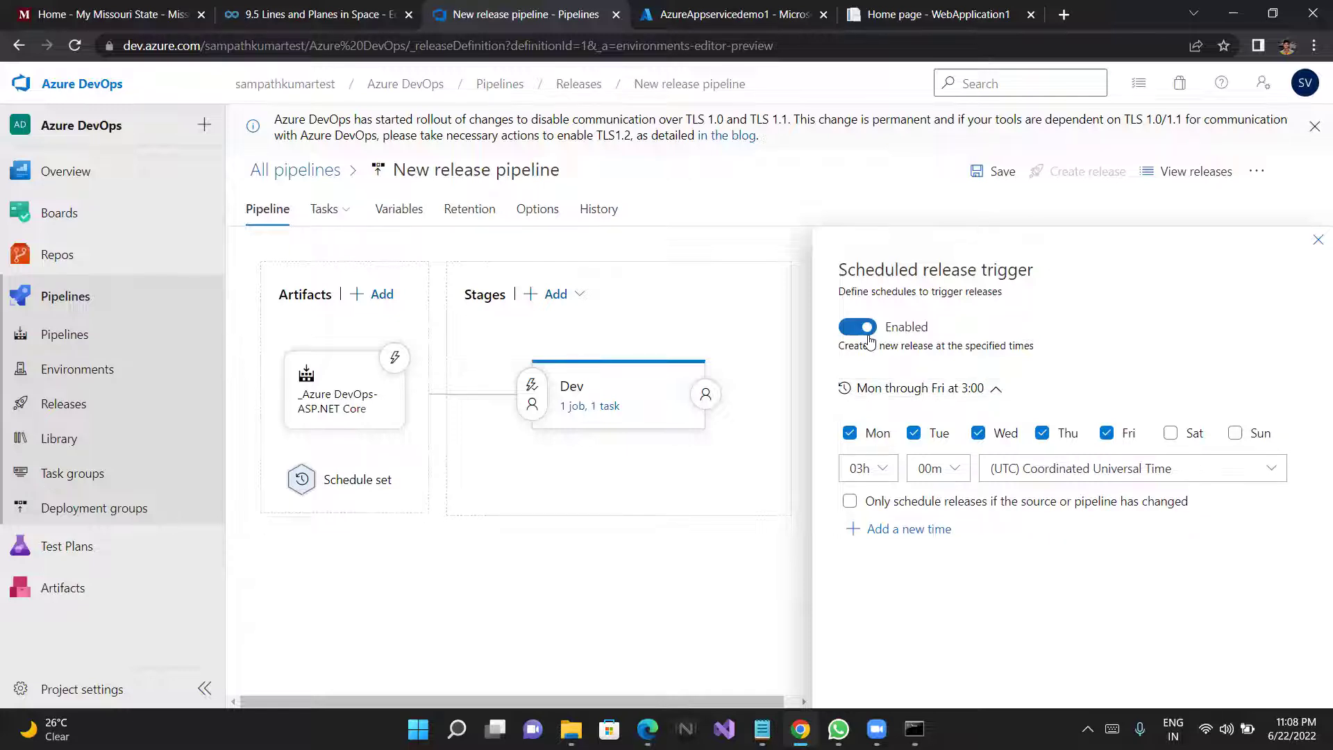
click(869, 340)
click(1317, 242)
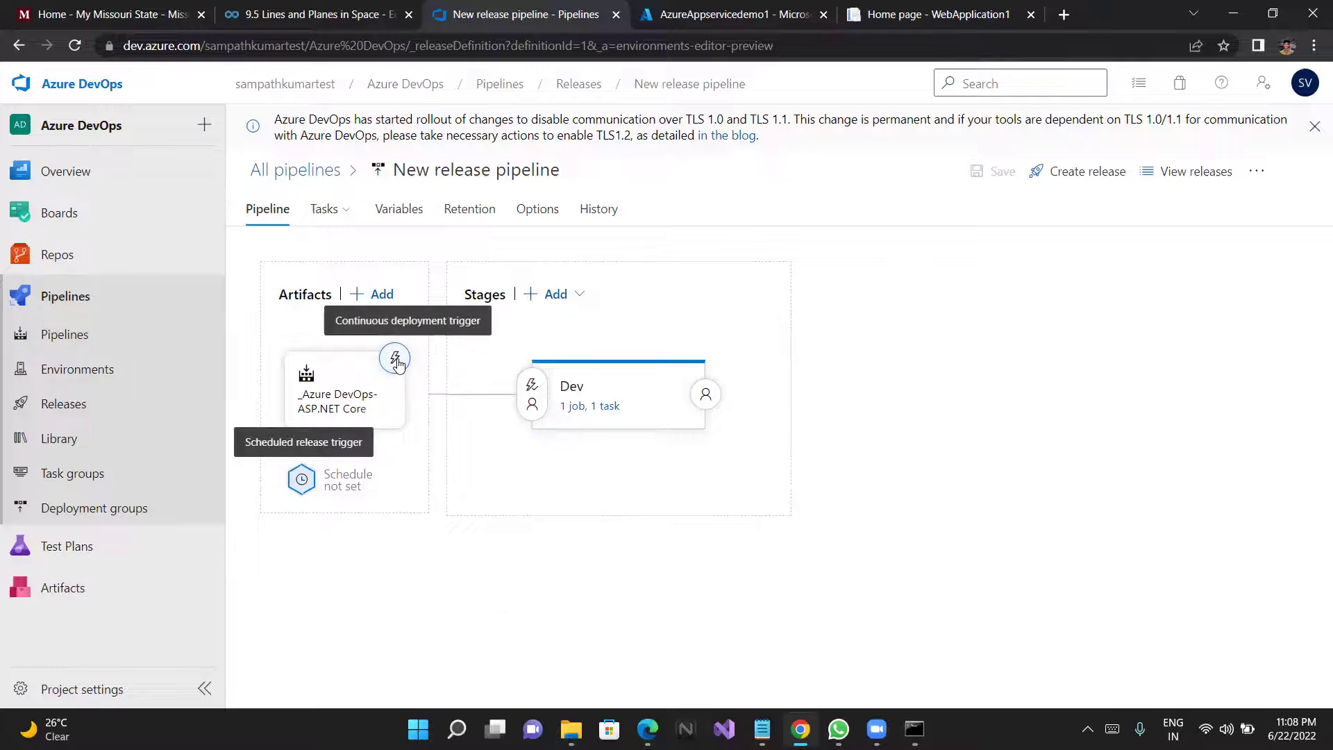
Step: Show the ASP.NET Core artifact's continuous deployment and pull request trigger settings
click(395, 359)
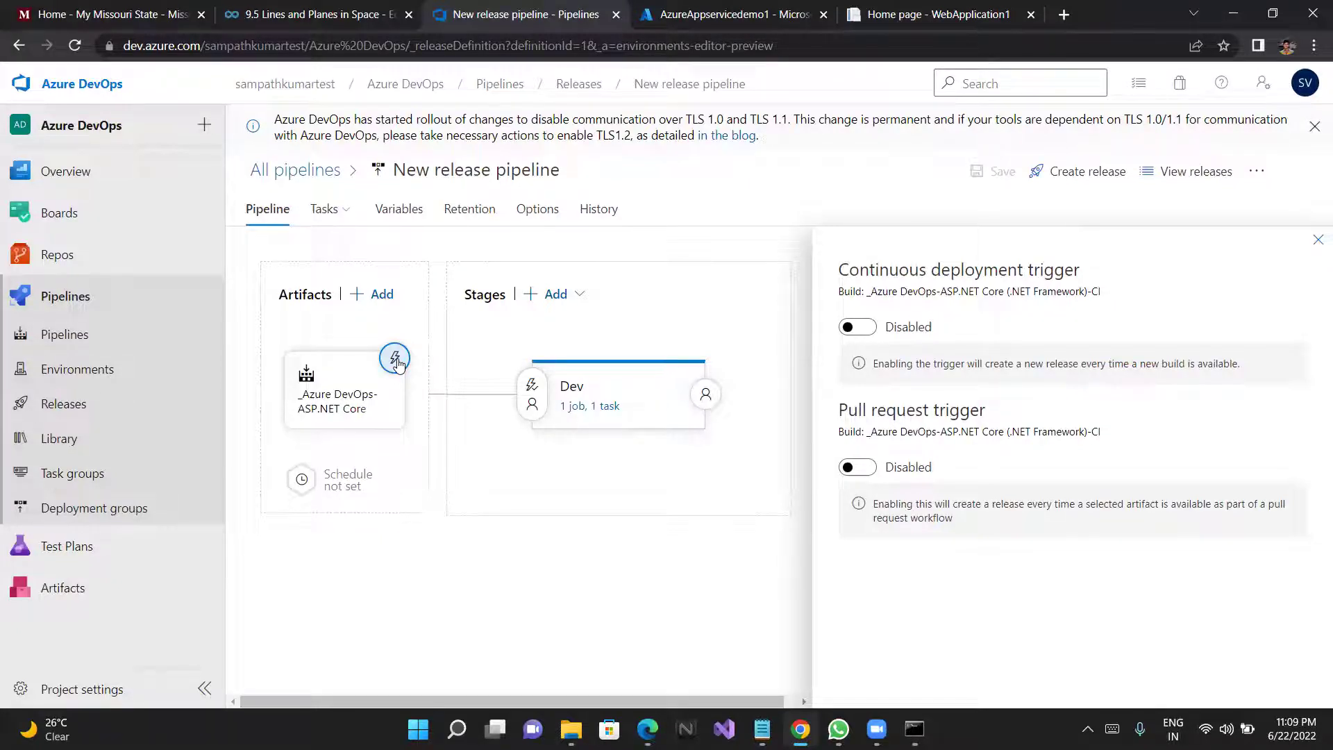
Step: Enable the artifact's continuous deployment trigger so each new build creates a release
click(858, 327)
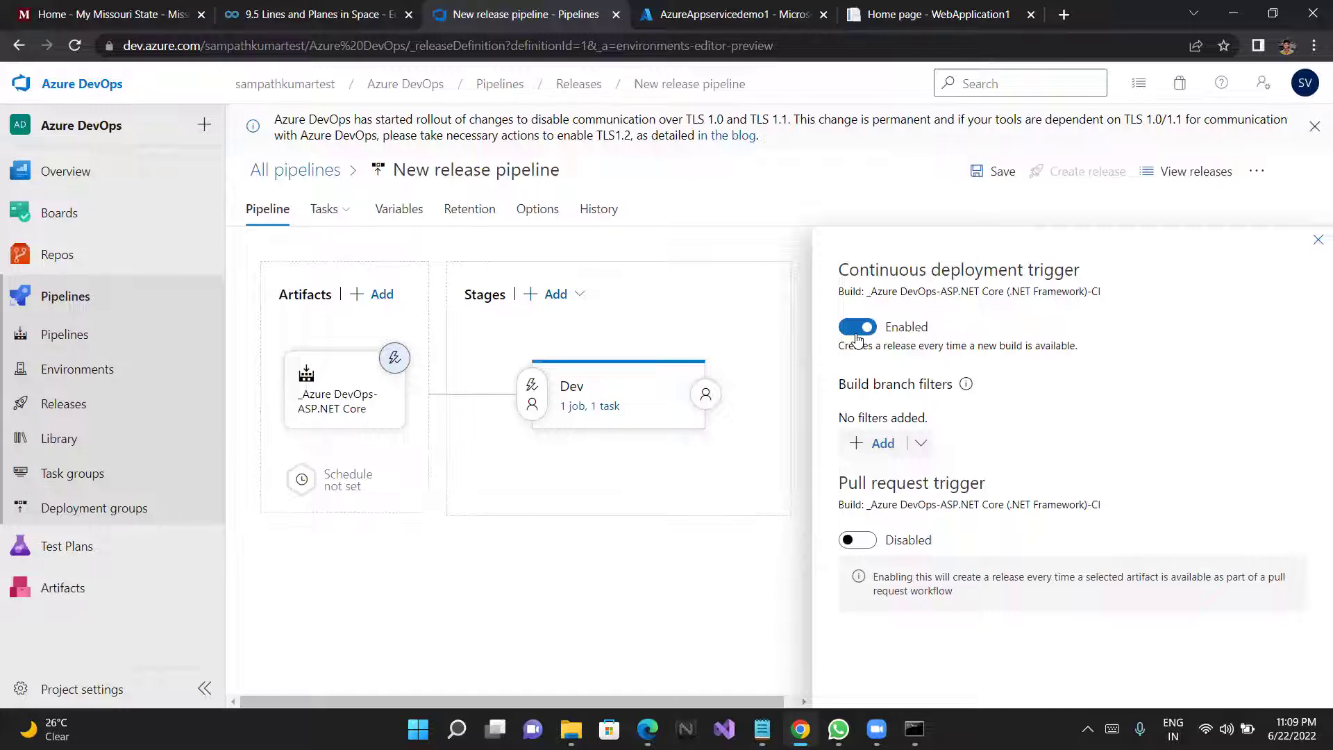
Step: Explore build branch filter options without adding one, then switch the continuous deployment trigger to Disabled
click(876, 444)
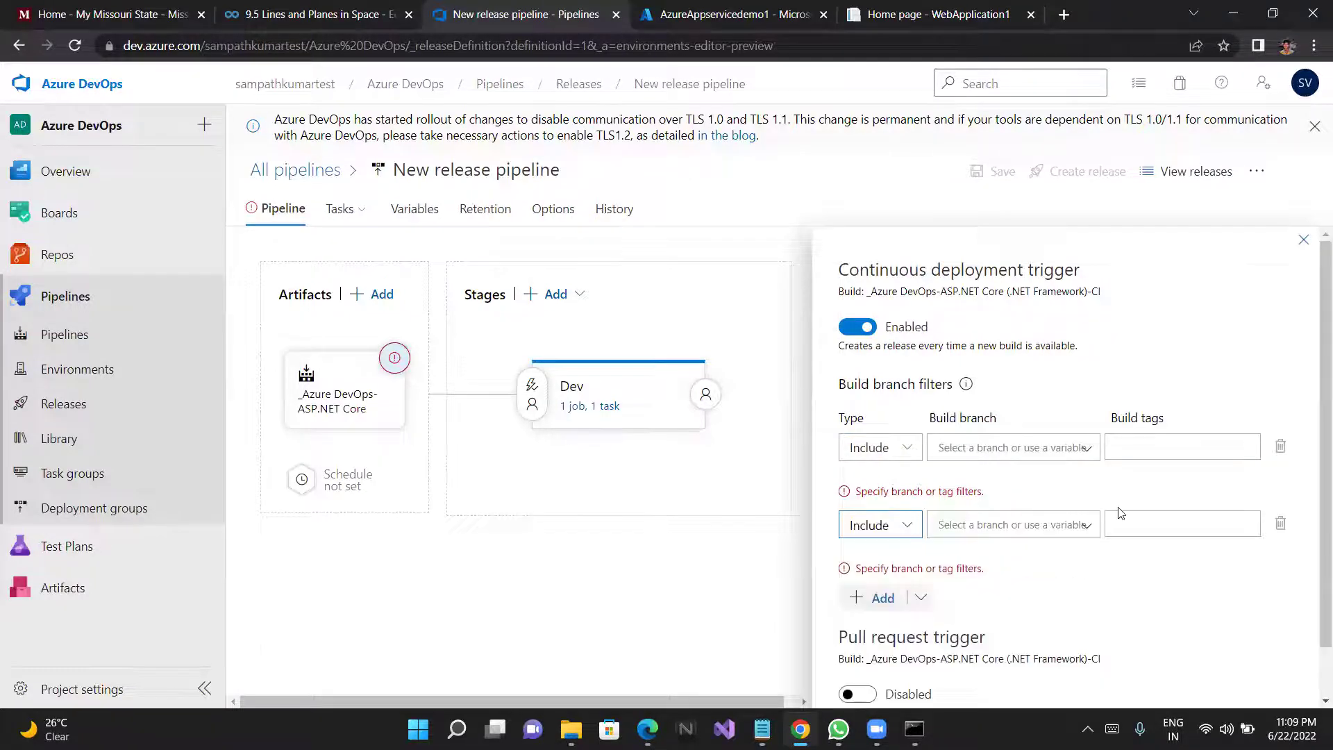
click(1280, 523)
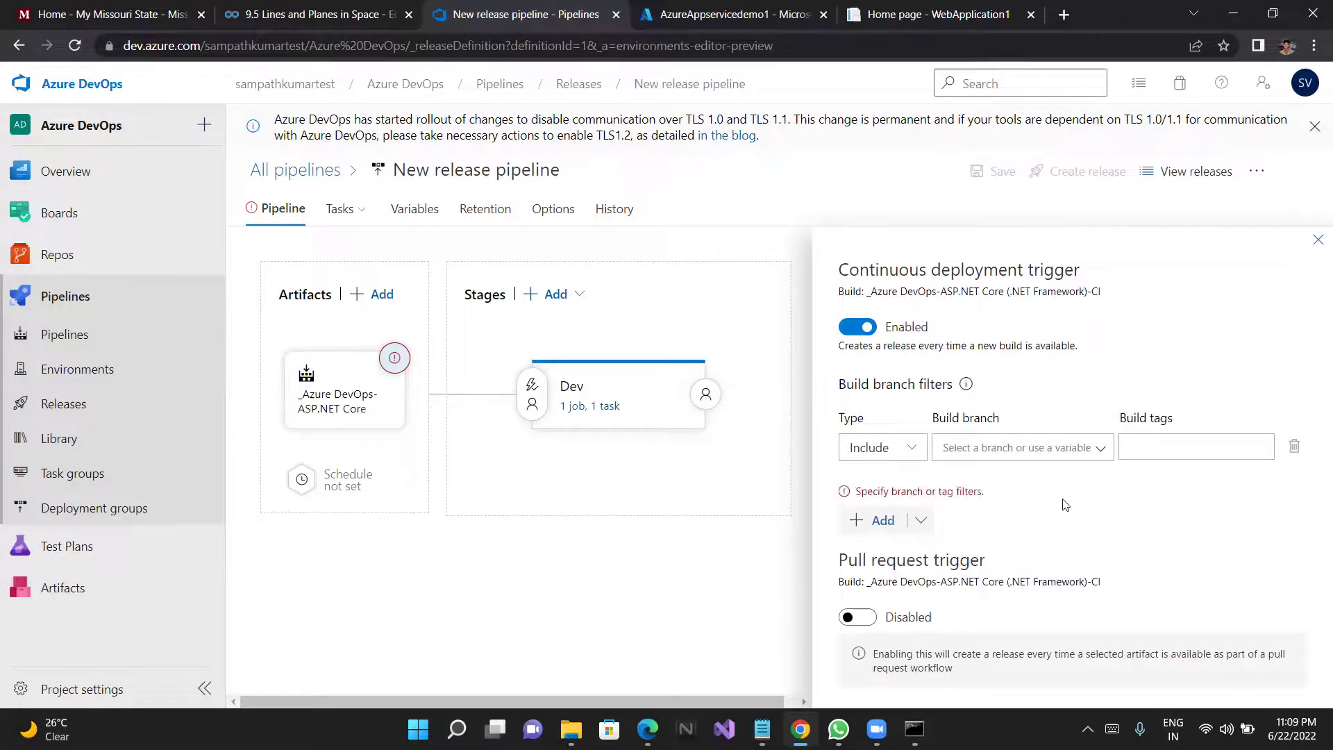
click(921, 520)
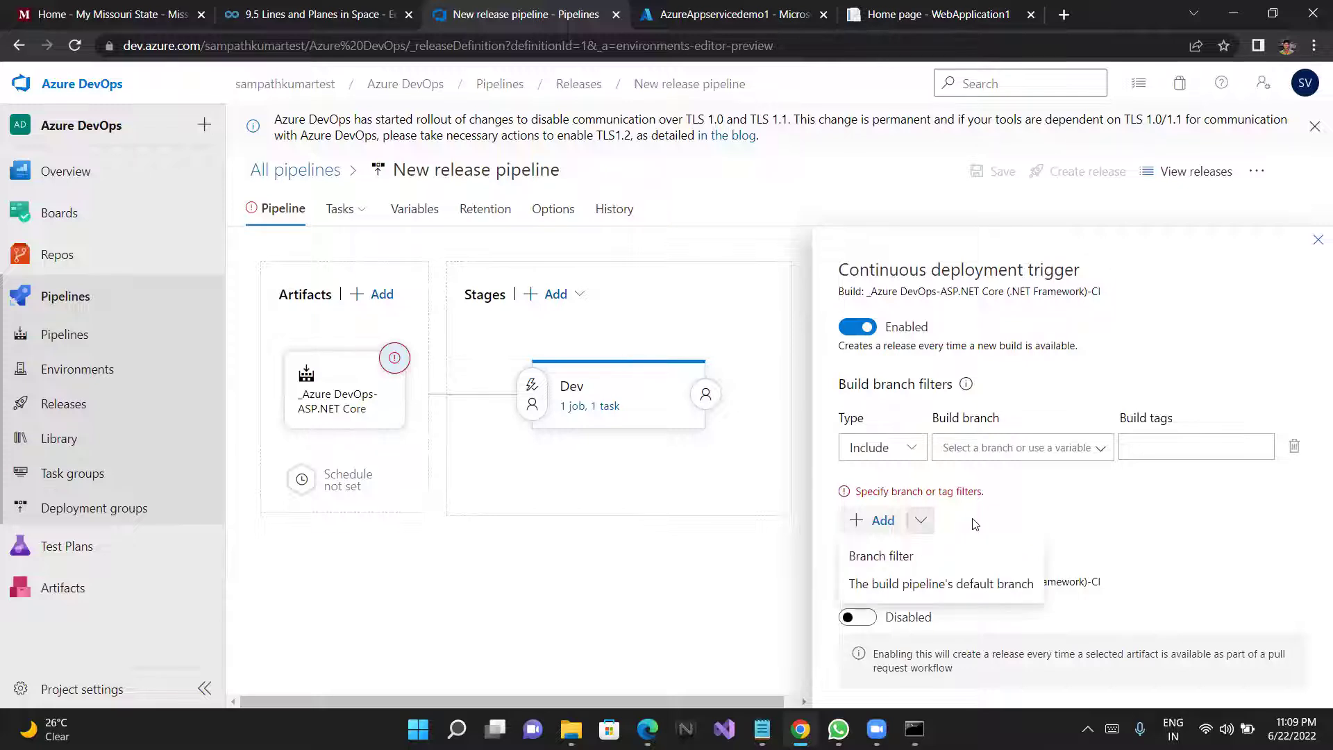
click(1006, 514)
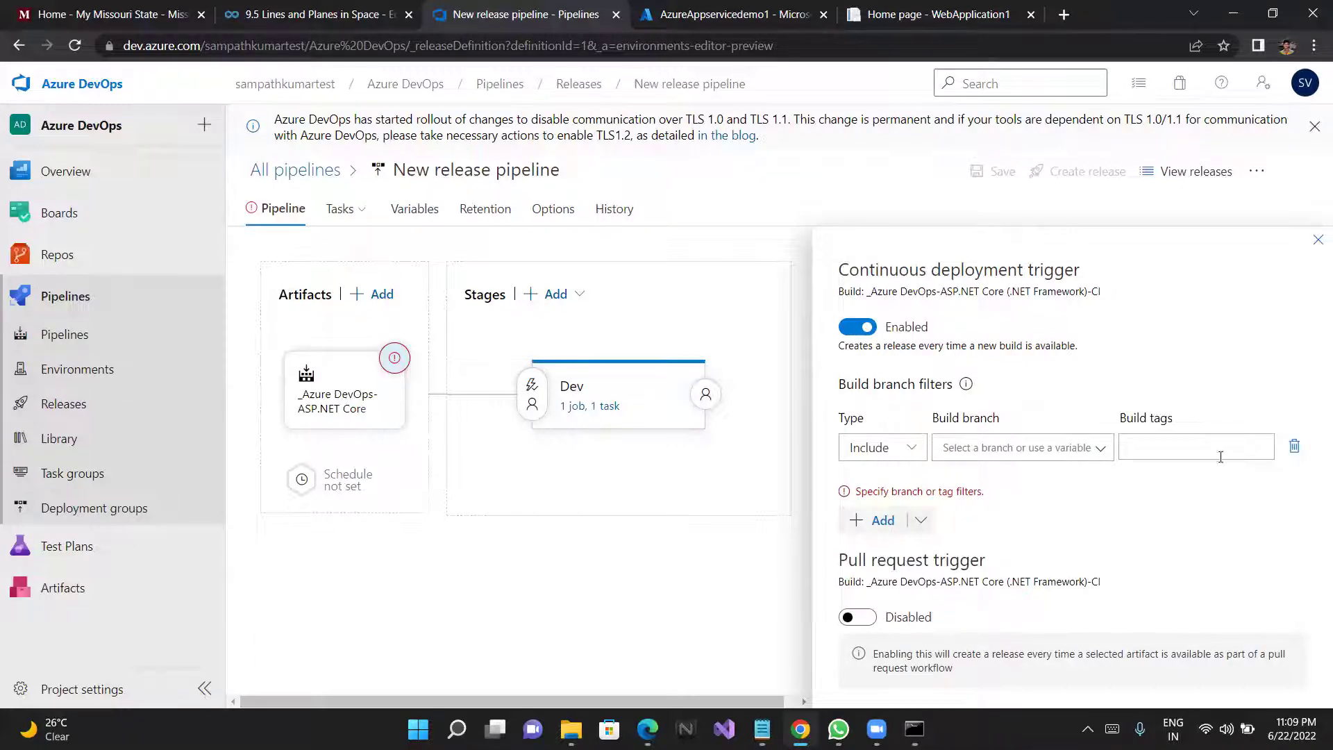
click(914, 454)
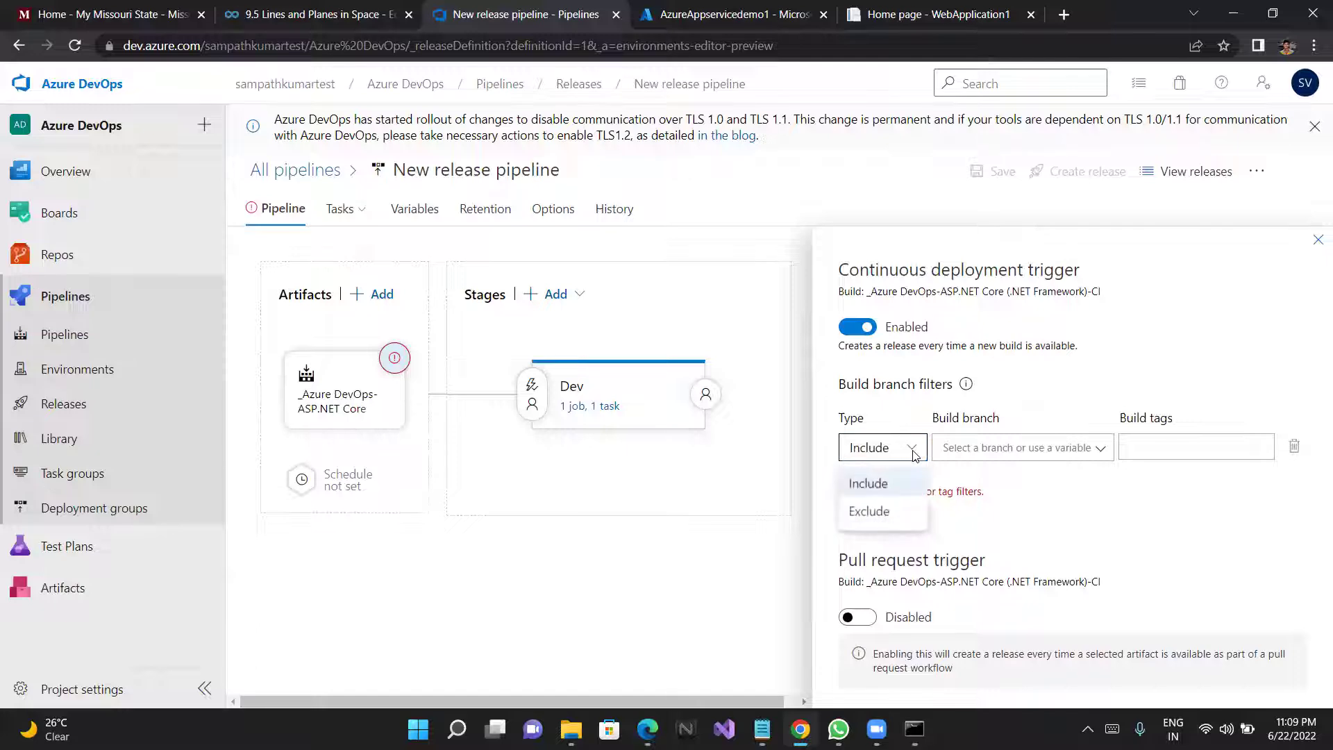
click(1102, 453)
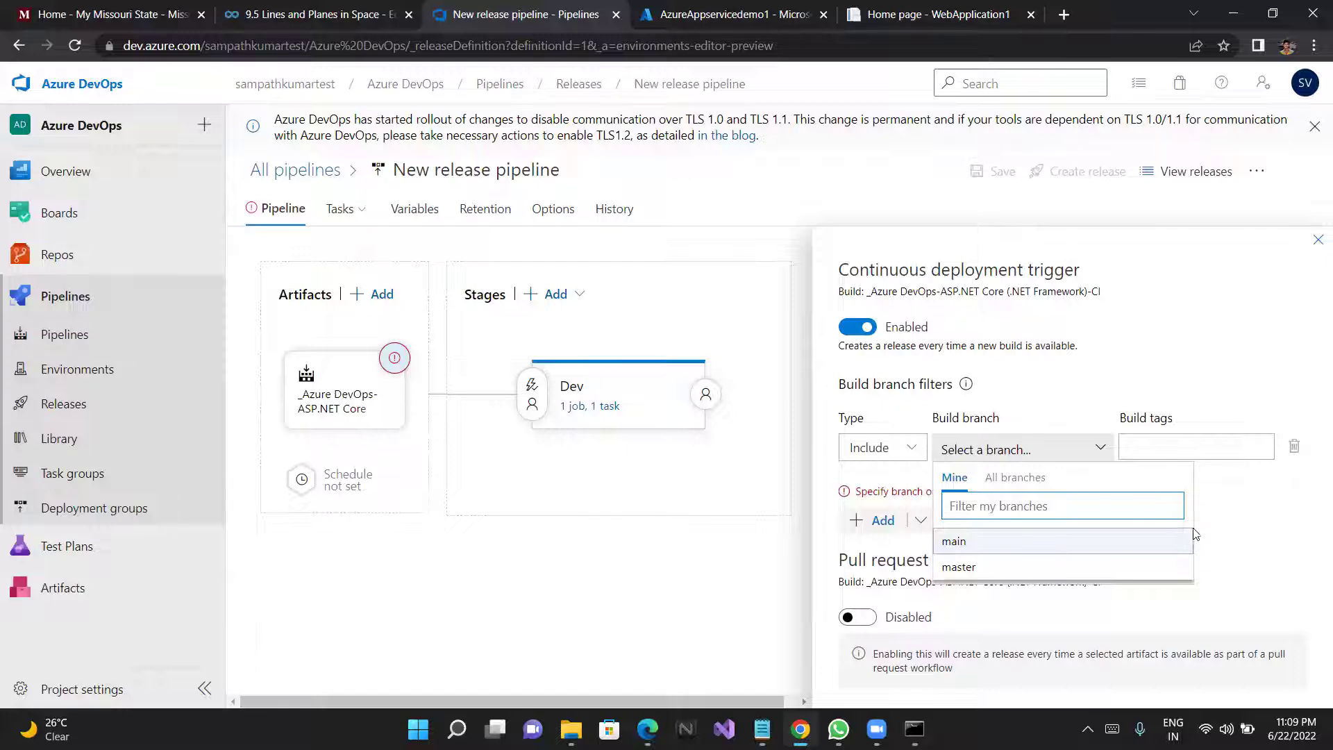
click(1240, 530)
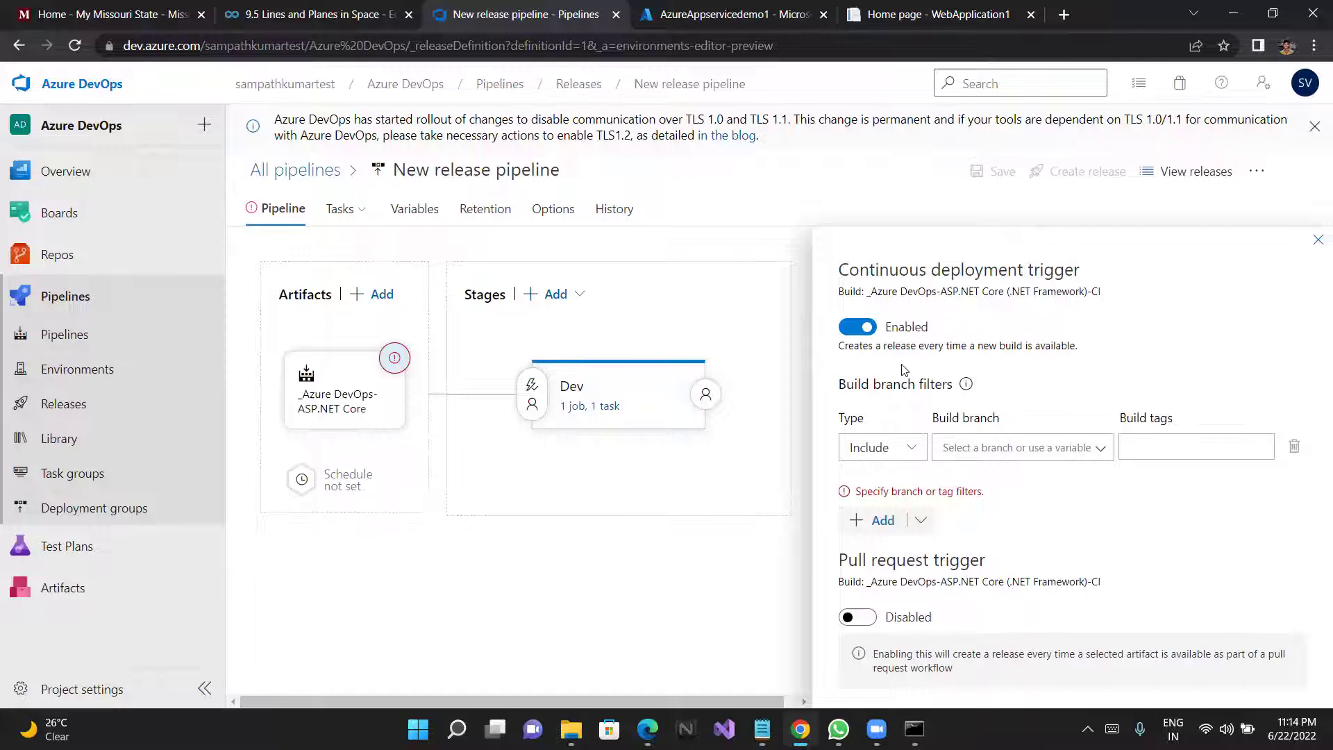
click(876, 335)
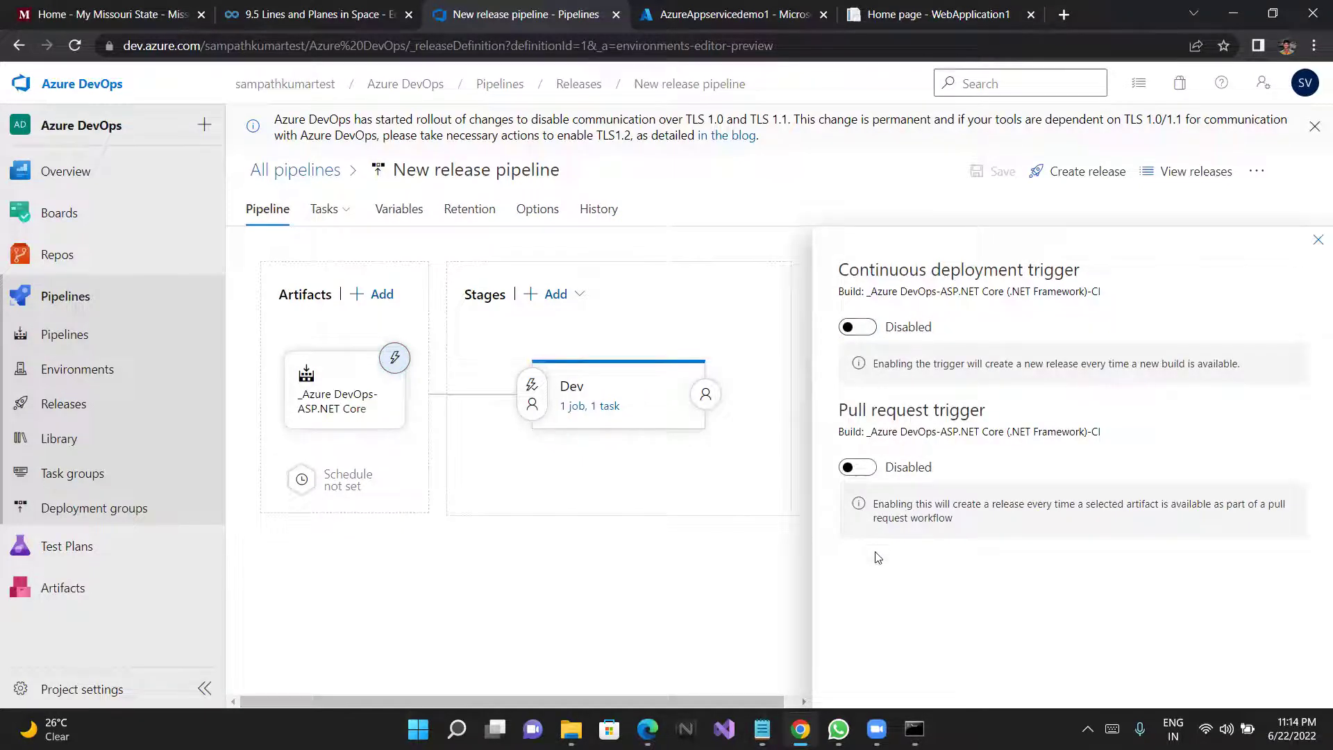
Step: Enable the pull request trigger and view its empty Target Branch Filters and Stages
click(863, 469)
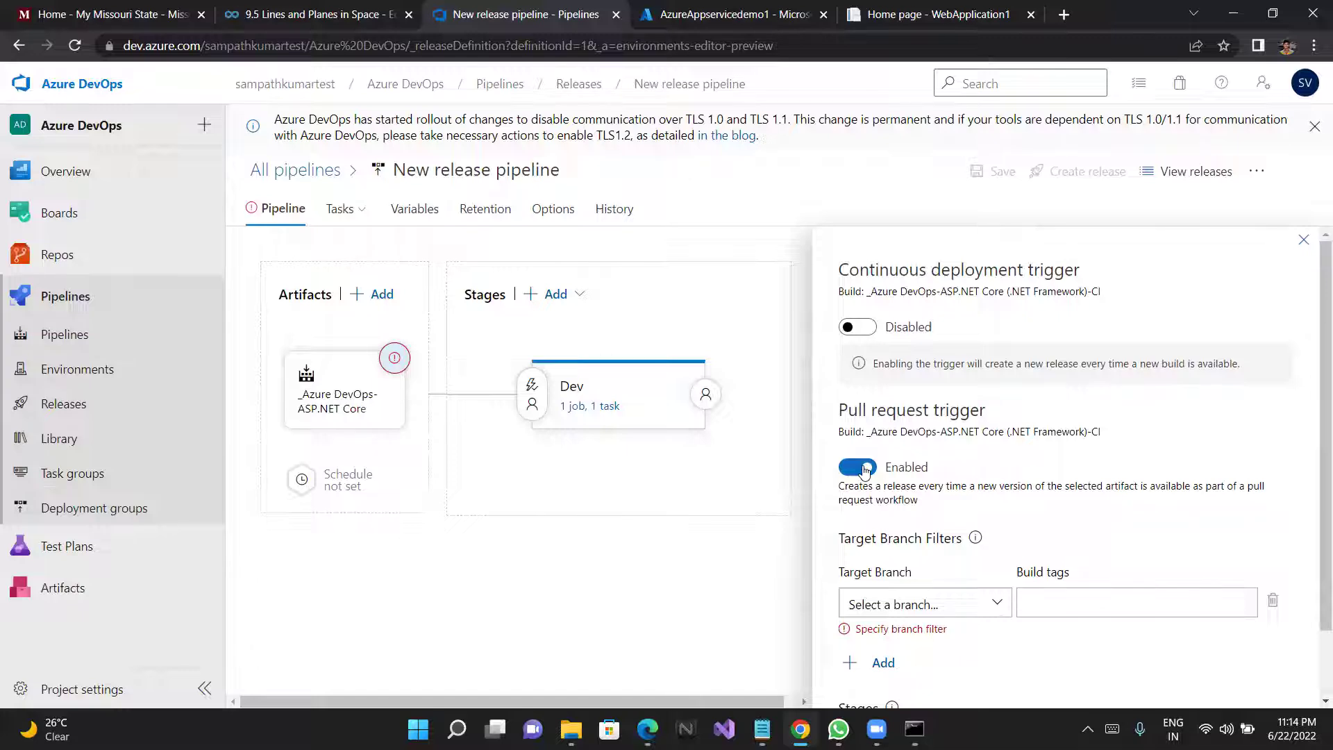
scroll(1008, 515, down, 1)
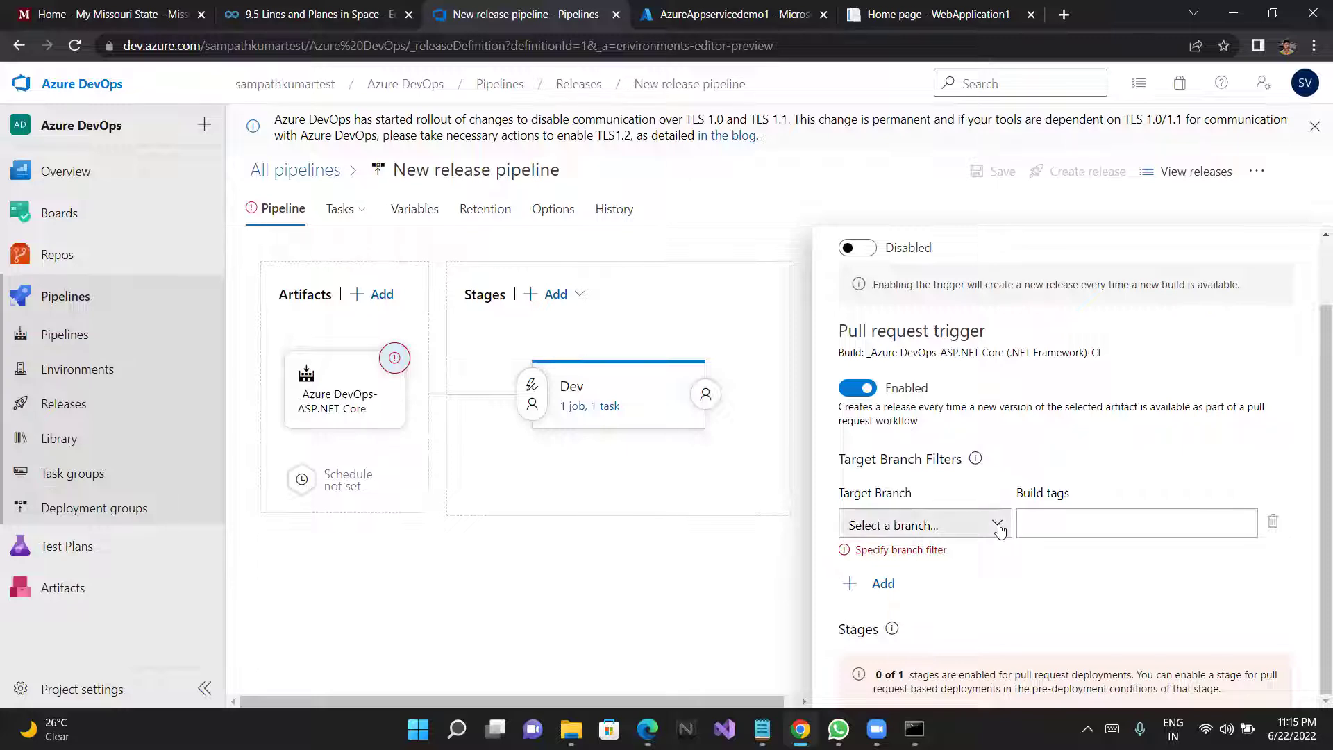
Step: Set the pull request trigger back to Disabled and close the trigger settings panel
click(863, 393)
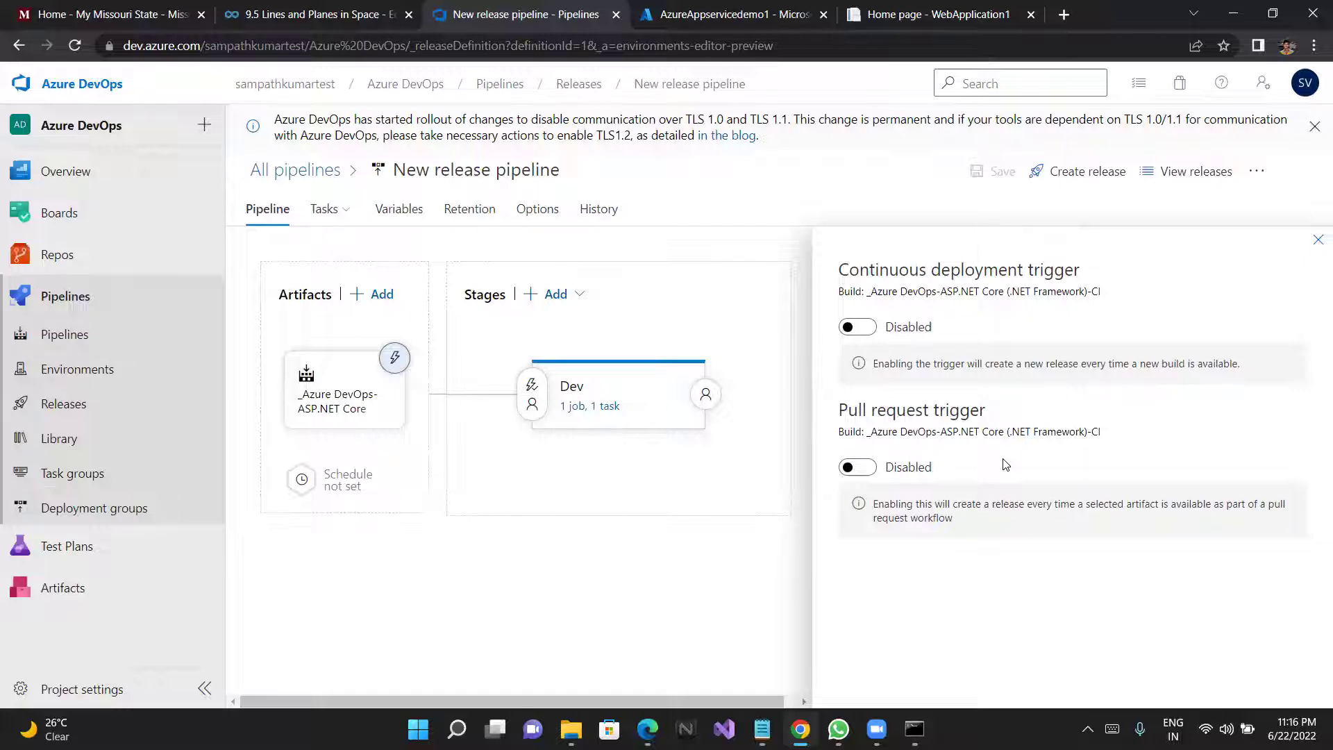
click(1317, 243)
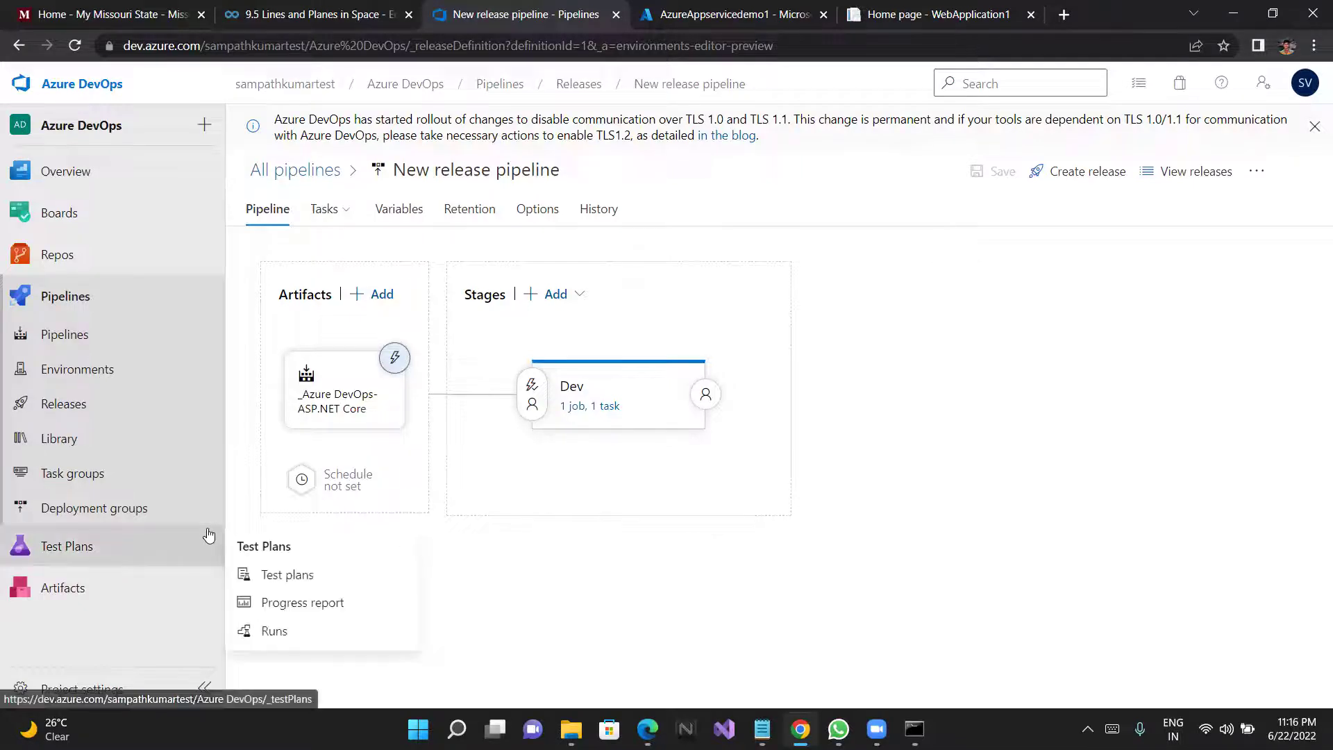
click(569, 295)
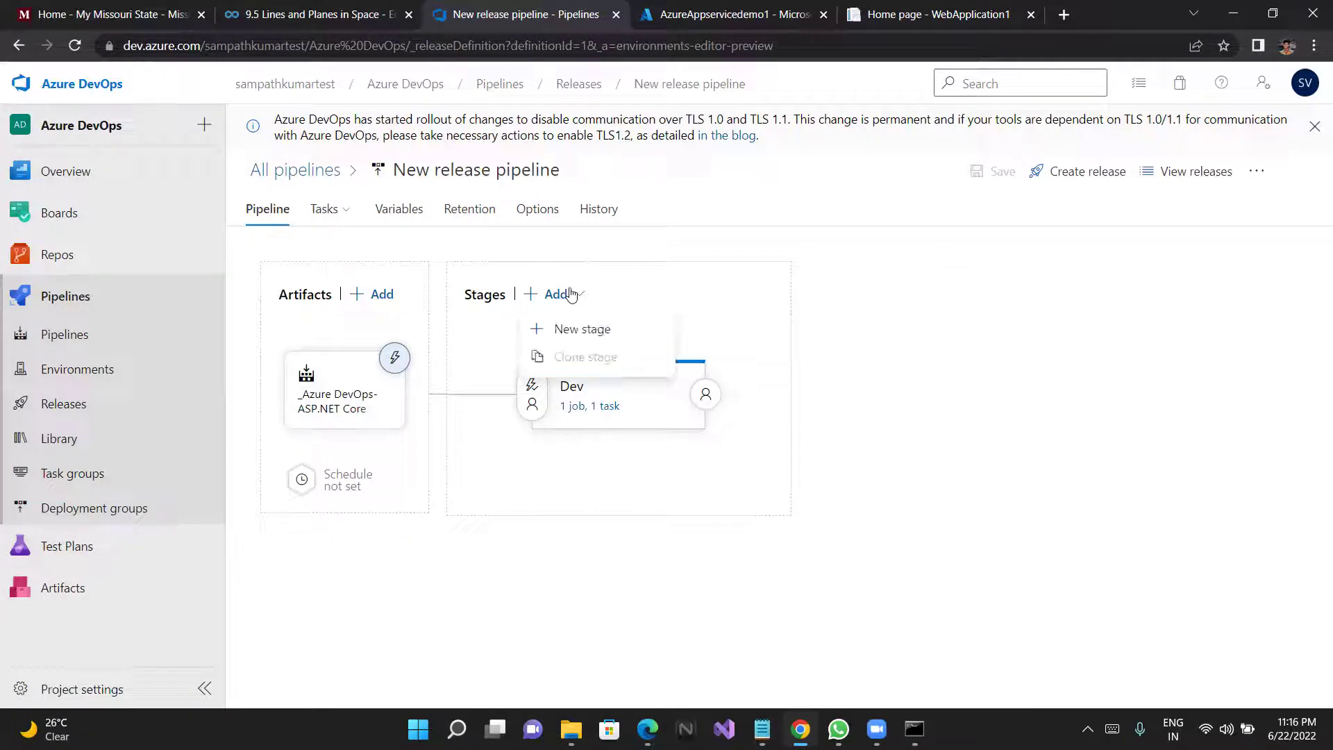
click(686, 276)
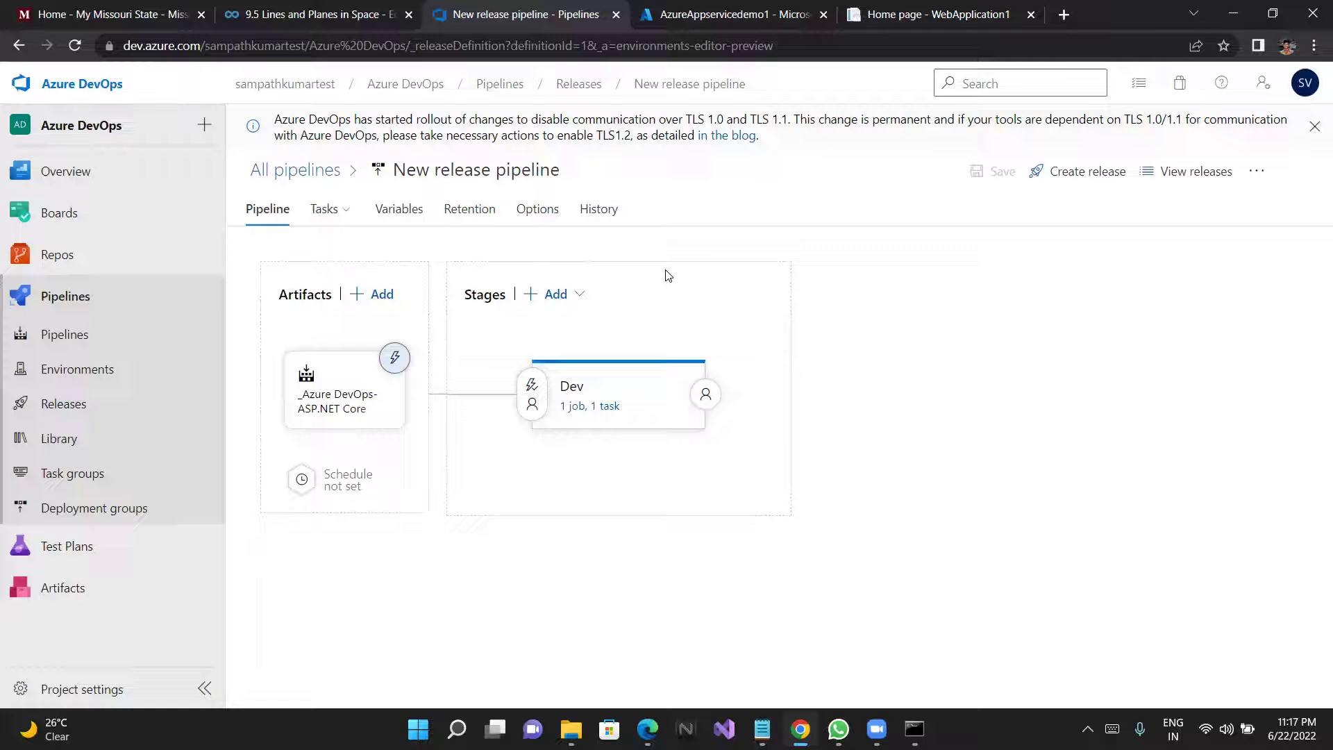
Step: Open Dev's pre-deployment conditions and review the After release trigger and disabled options
click(541, 390)
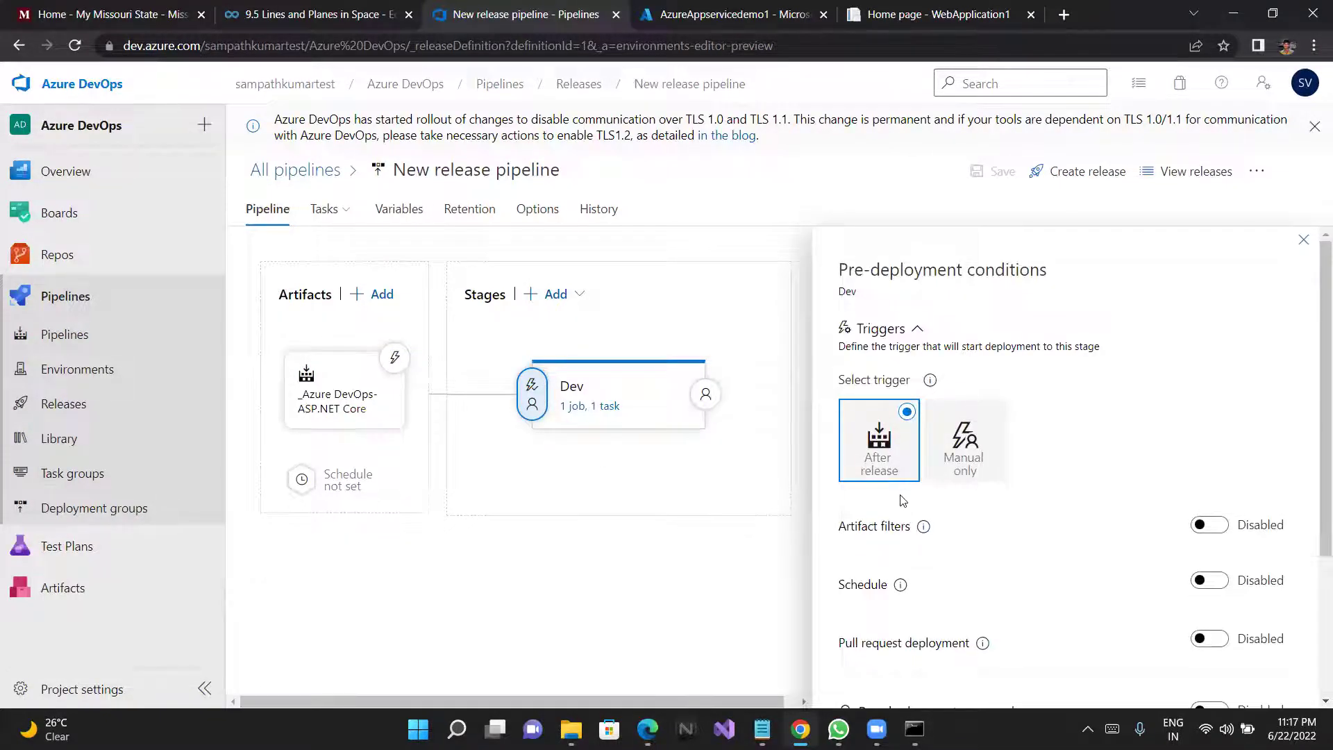
scroll(903, 500, down, 3)
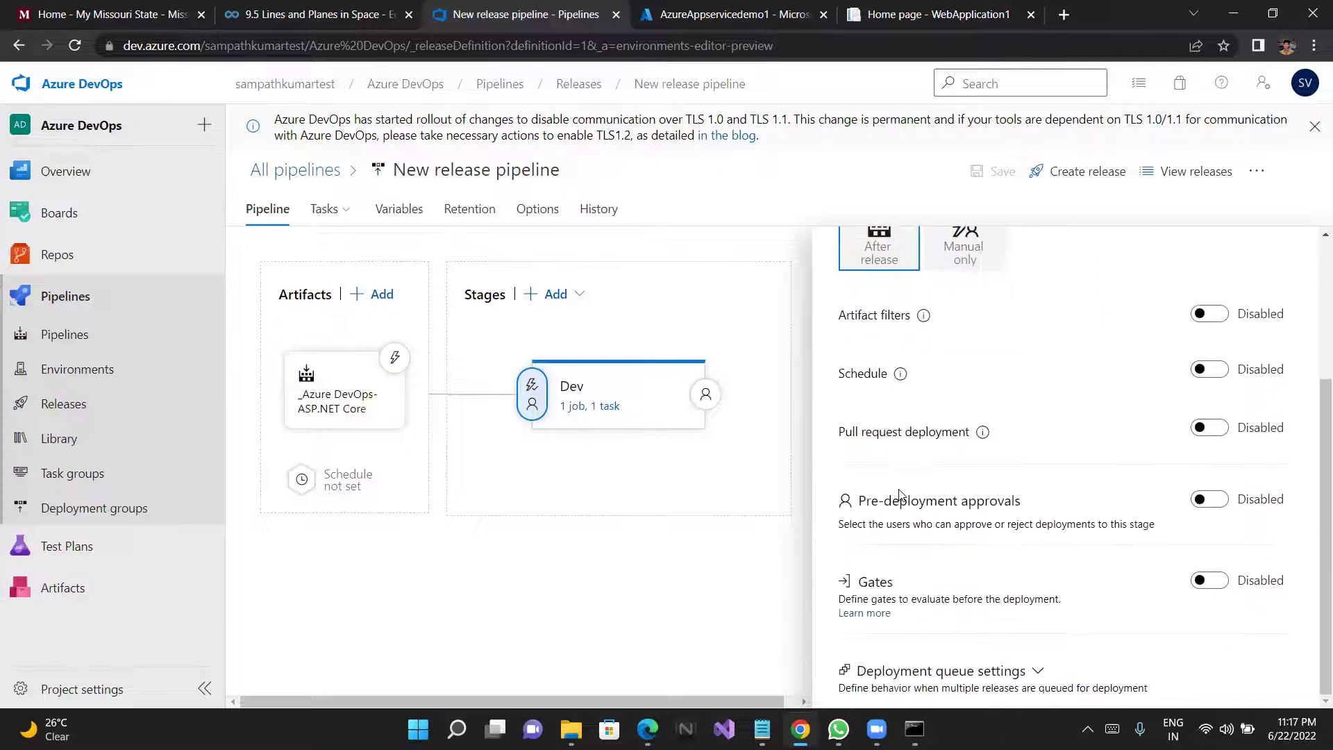
scroll(900, 494, up, 2)
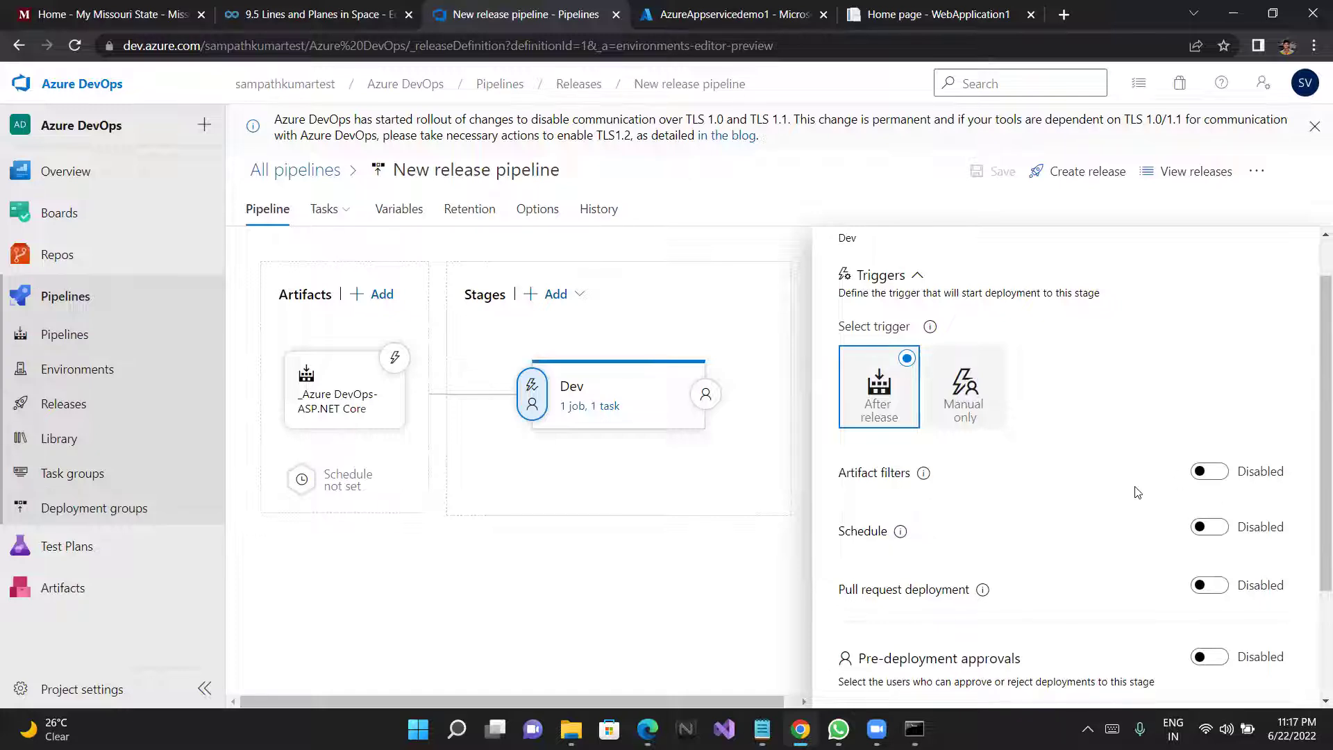
scroll(1133, 491, down, 1)
mouse_move(922, 390)
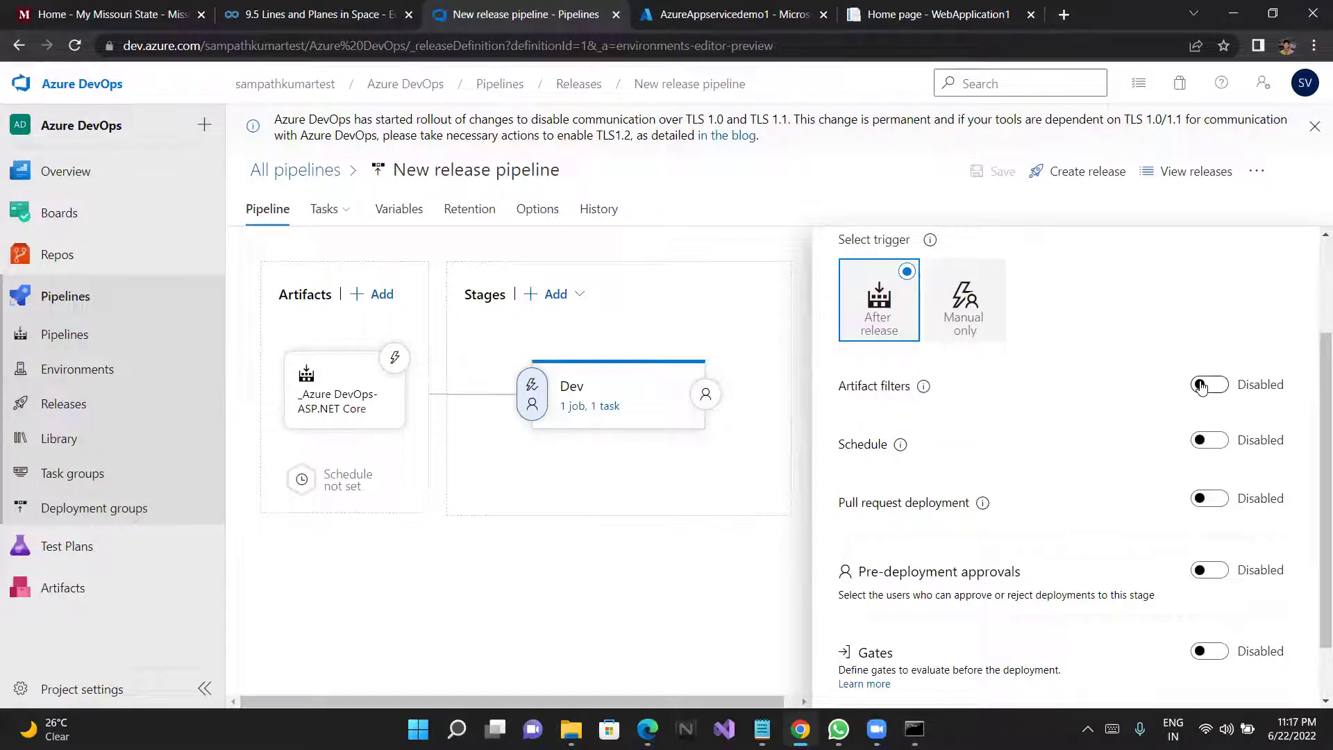
click(1202, 386)
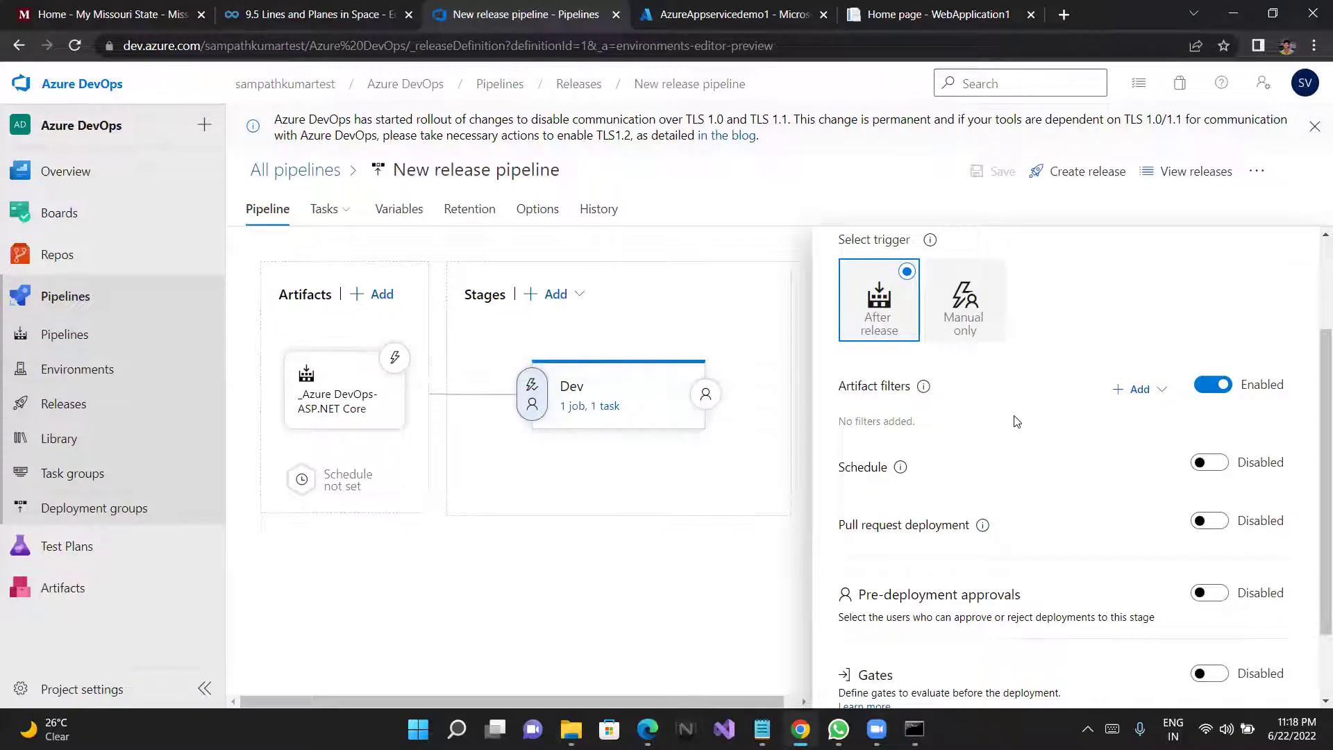
click(1163, 392)
click(1020, 414)
scroll(1021, 414, down, 1)
scroll(1020, 415, up, 1)
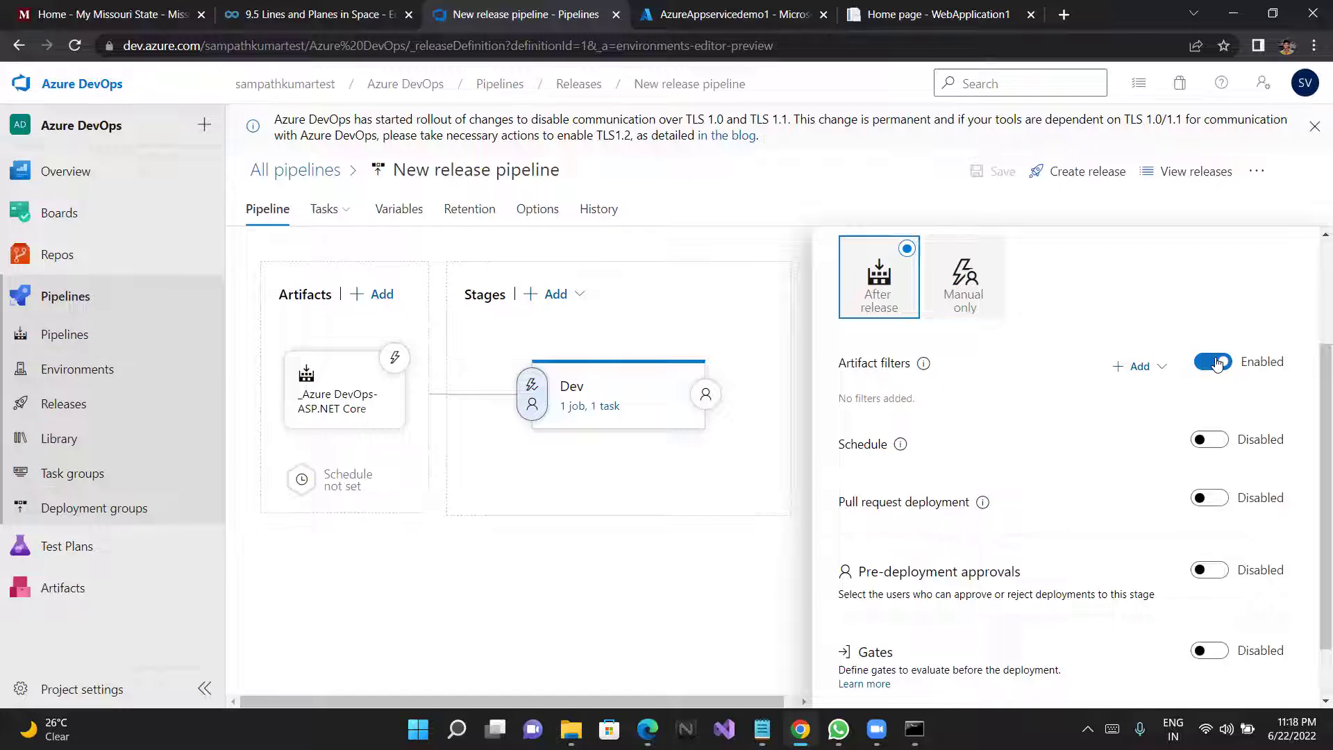
click(1215, 363)
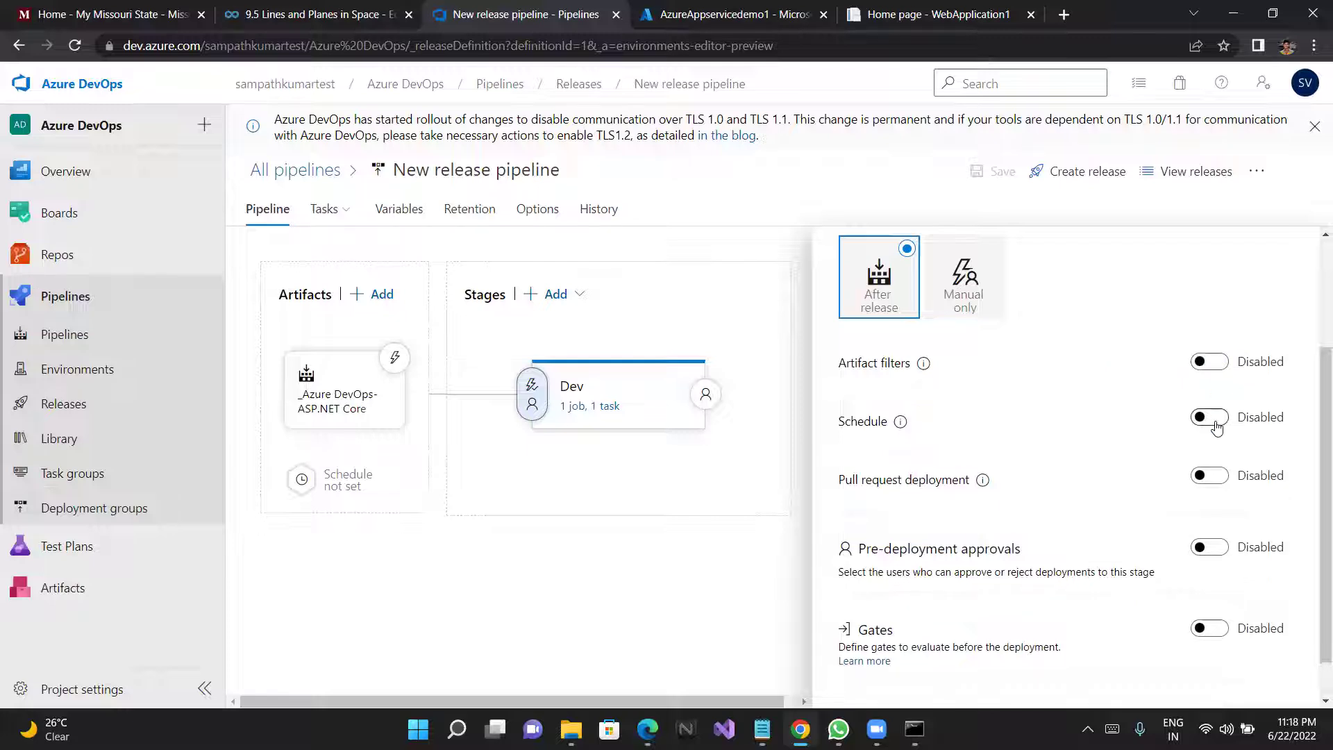
click(1217, 429)
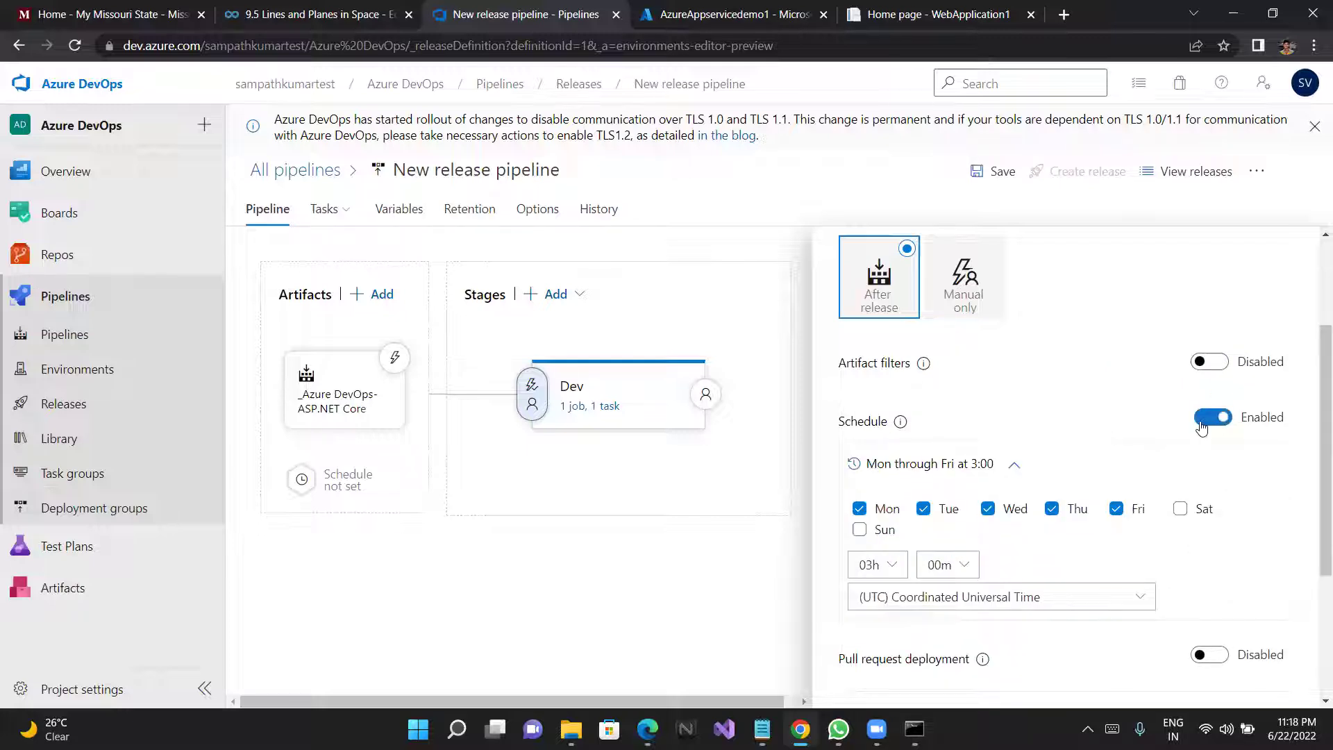
click(1201, 427)
scroll(1201, 428, down, 1)
click(1210, 427)
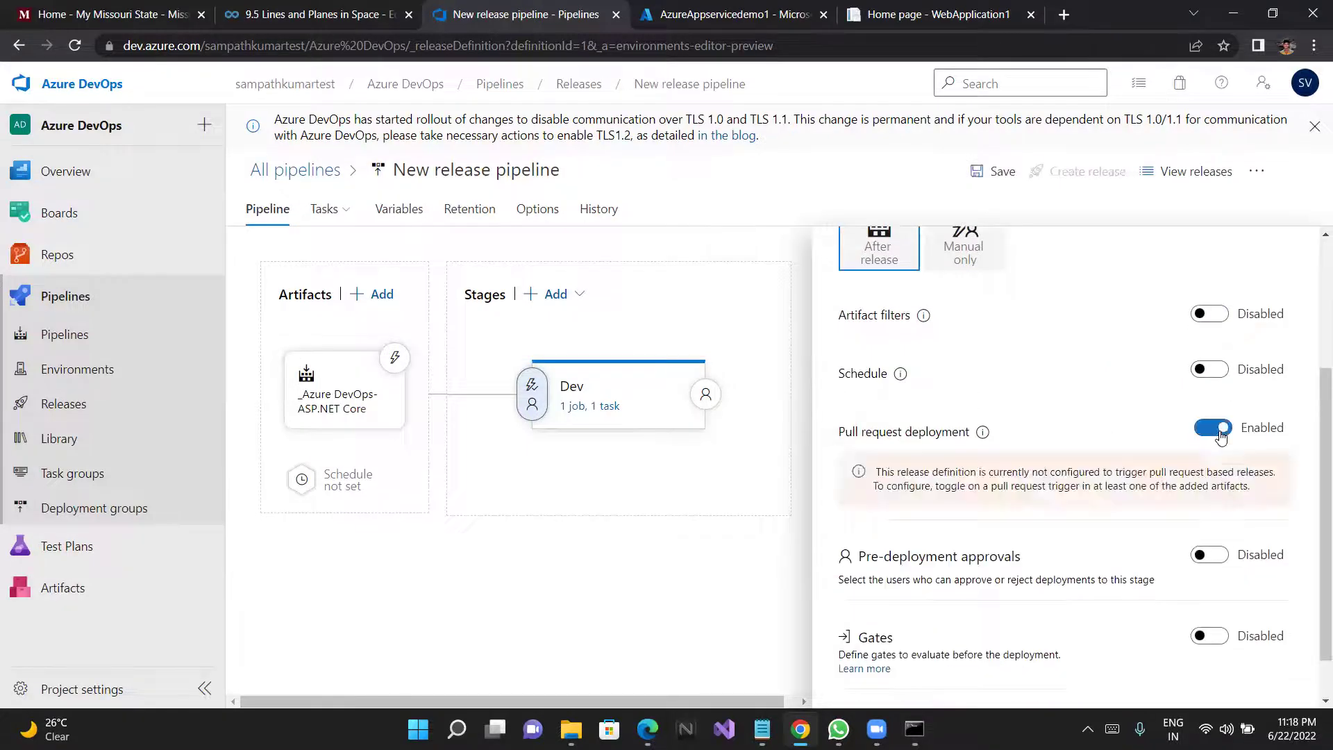
scroll(1104, 437, down, 1)
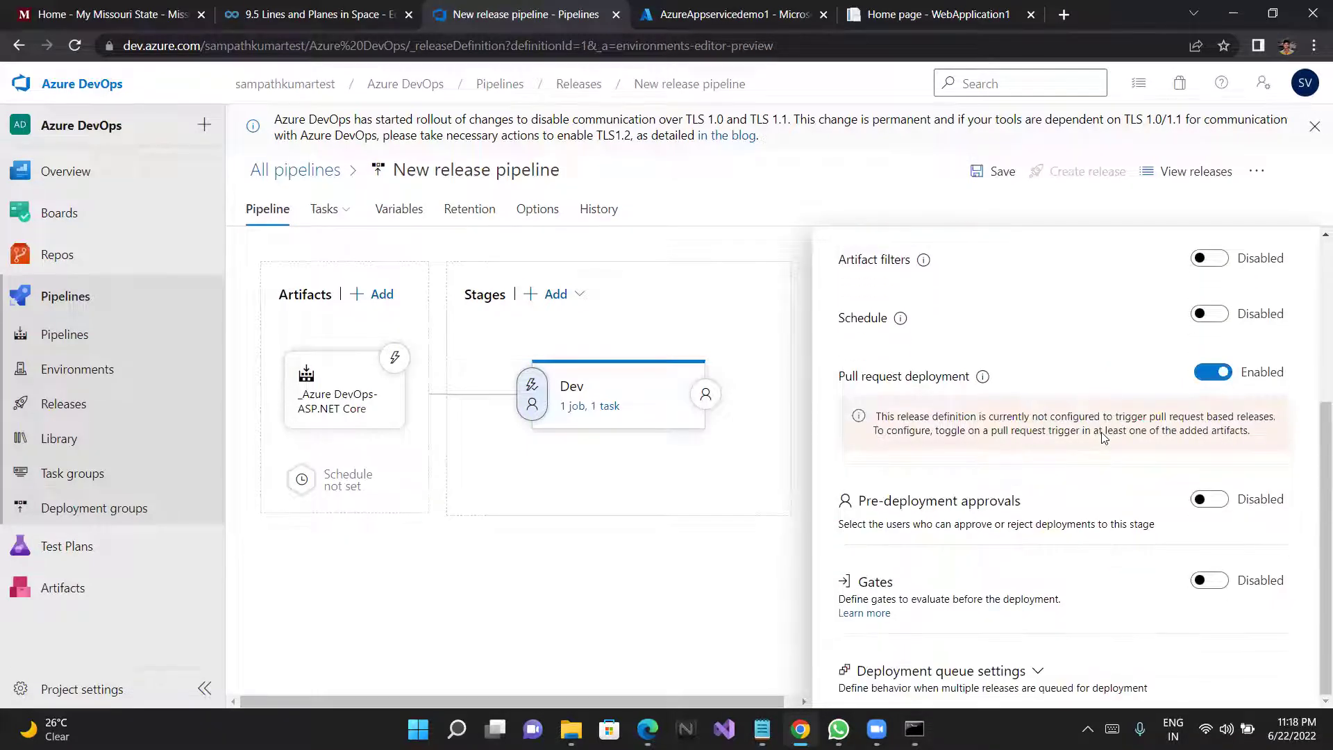
click(1225, 372)
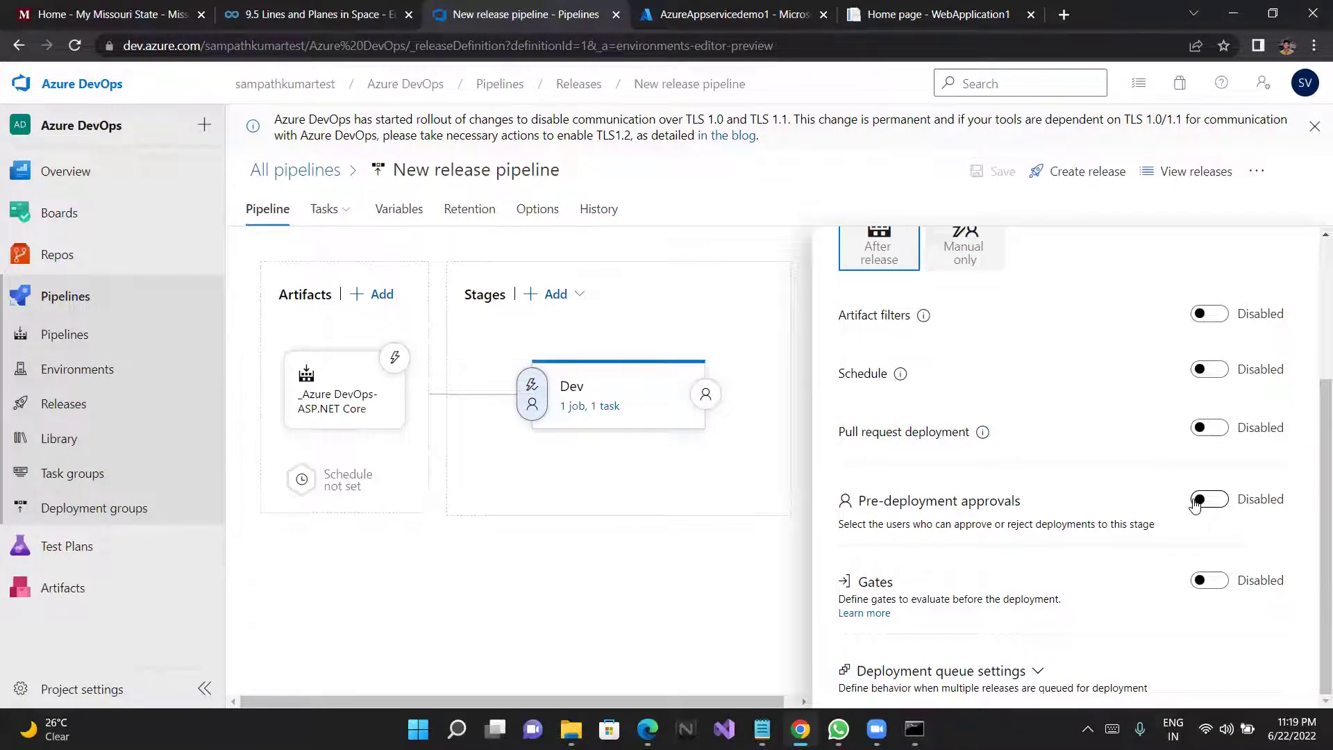
Step: Enable pre-deployment approvals for Dev, keeping the approval timeout at 30 Days
click(1196, 501)
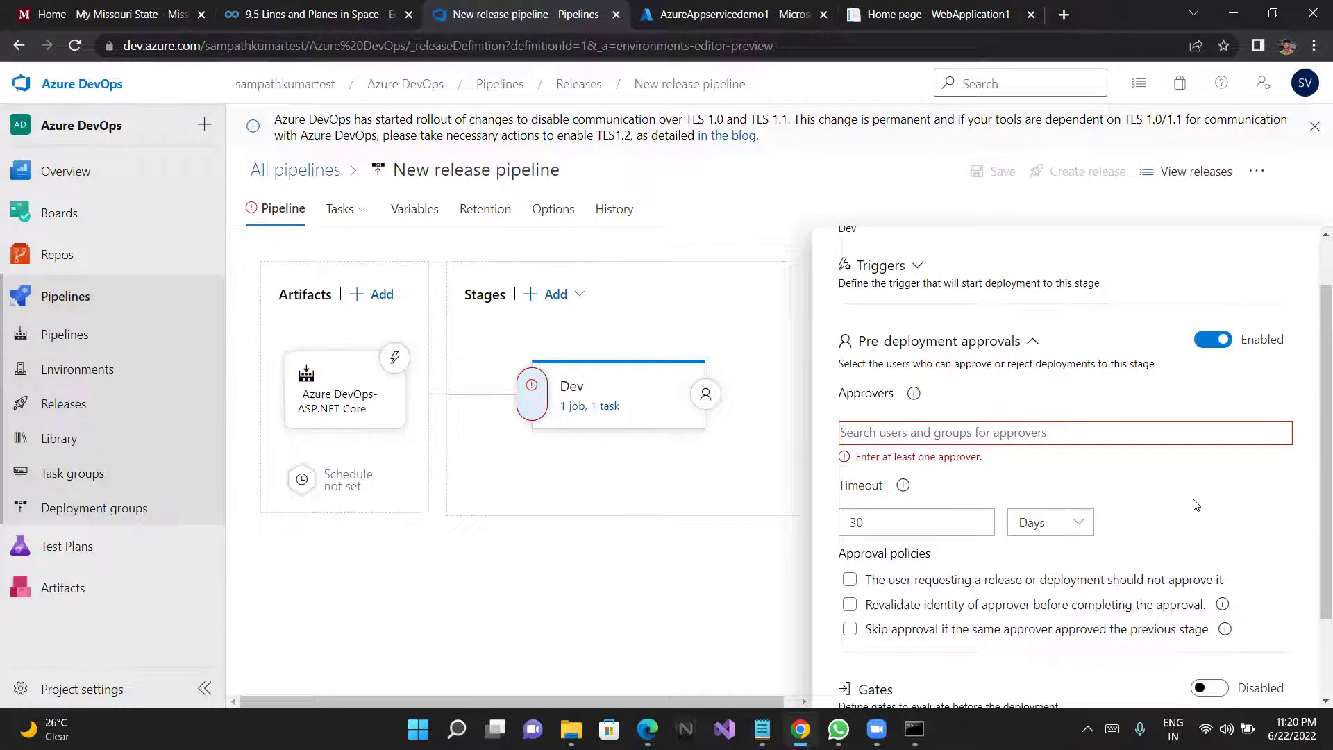
scroll(1196, 505, down, 2)
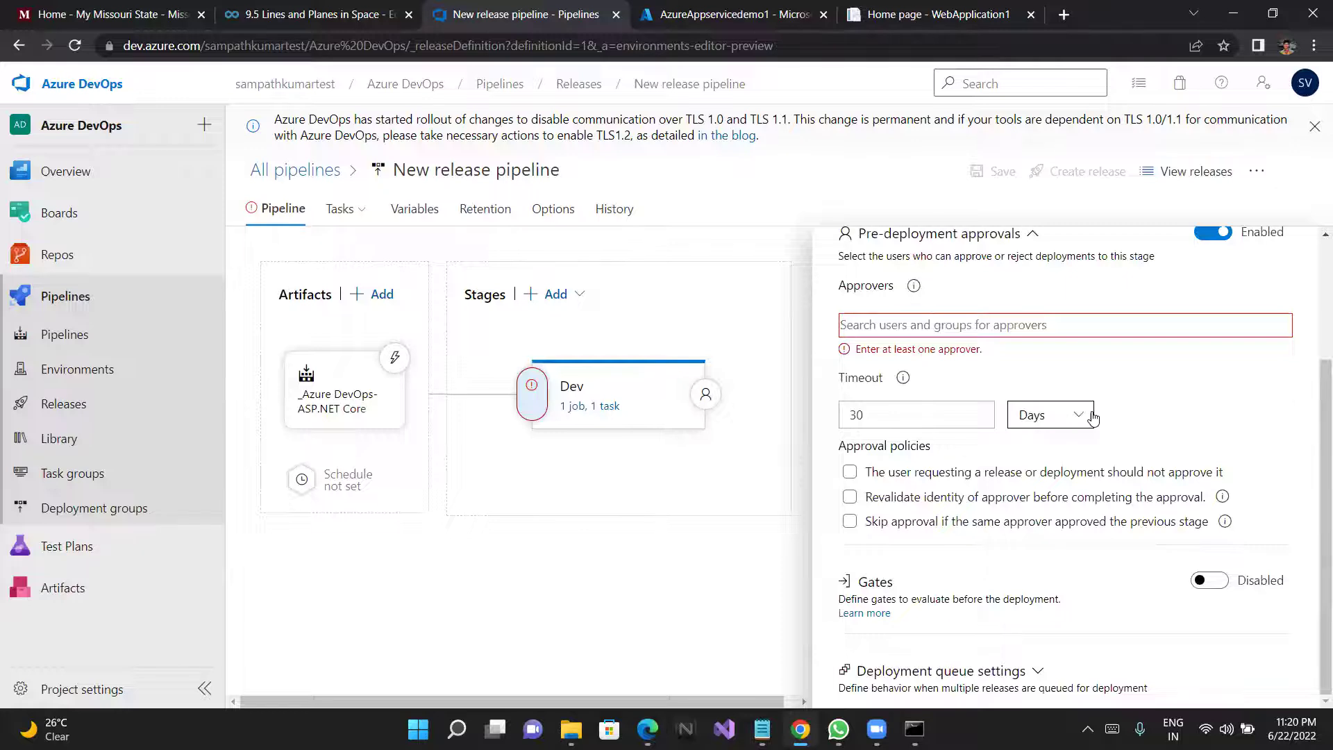
click(1092, 417)
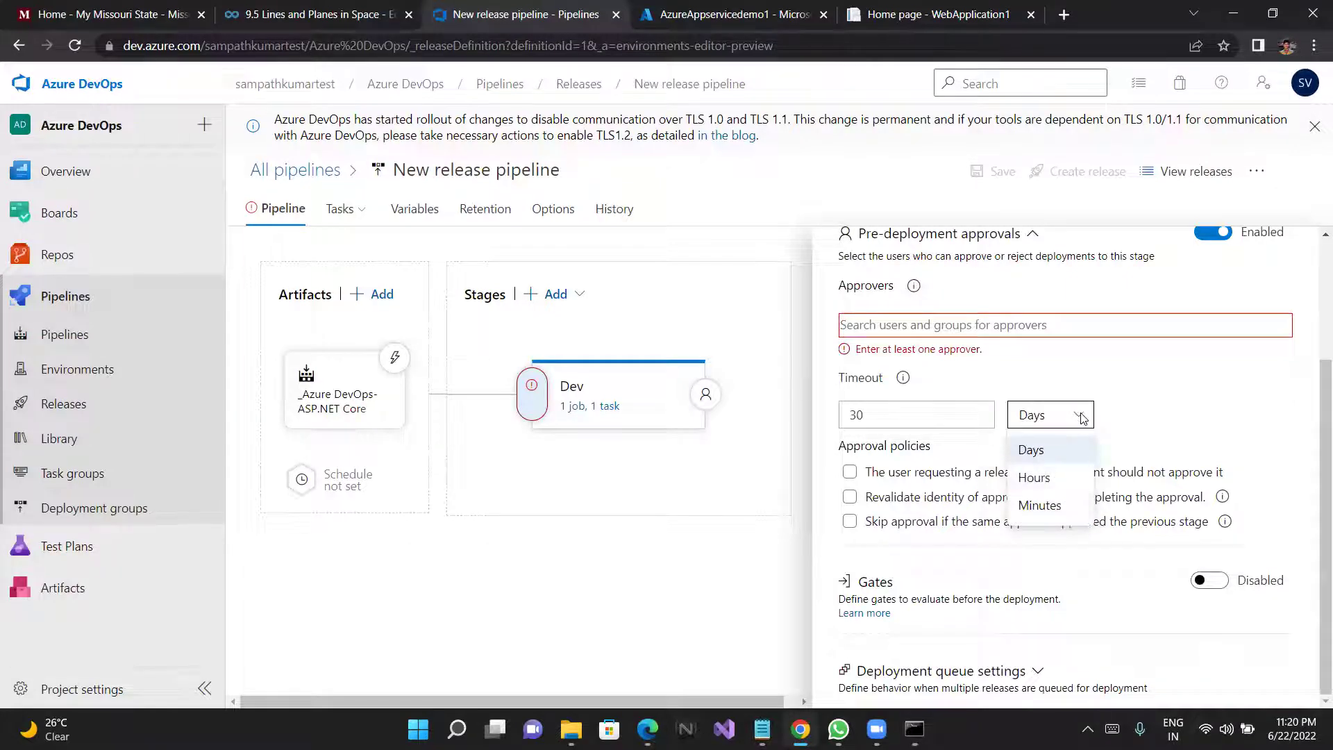
click(1095, 455)
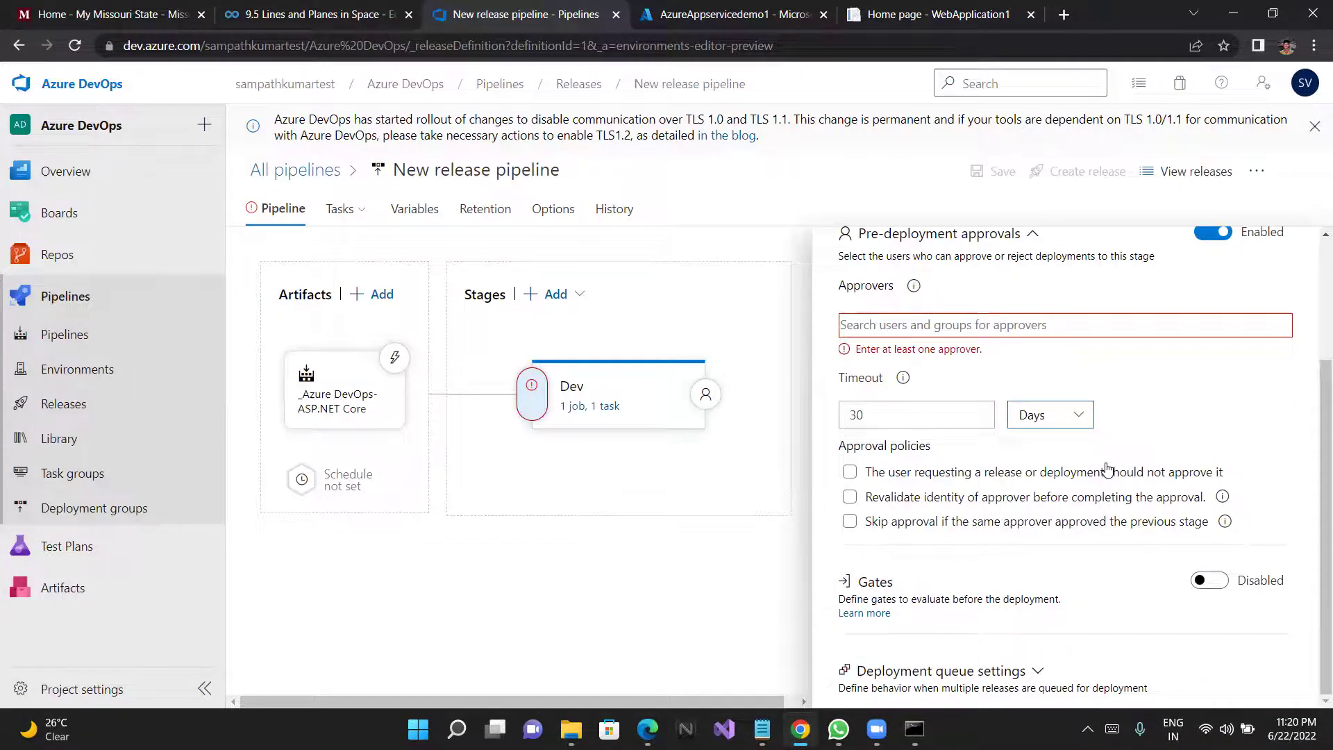
scroll(1108, 469, up, 2)
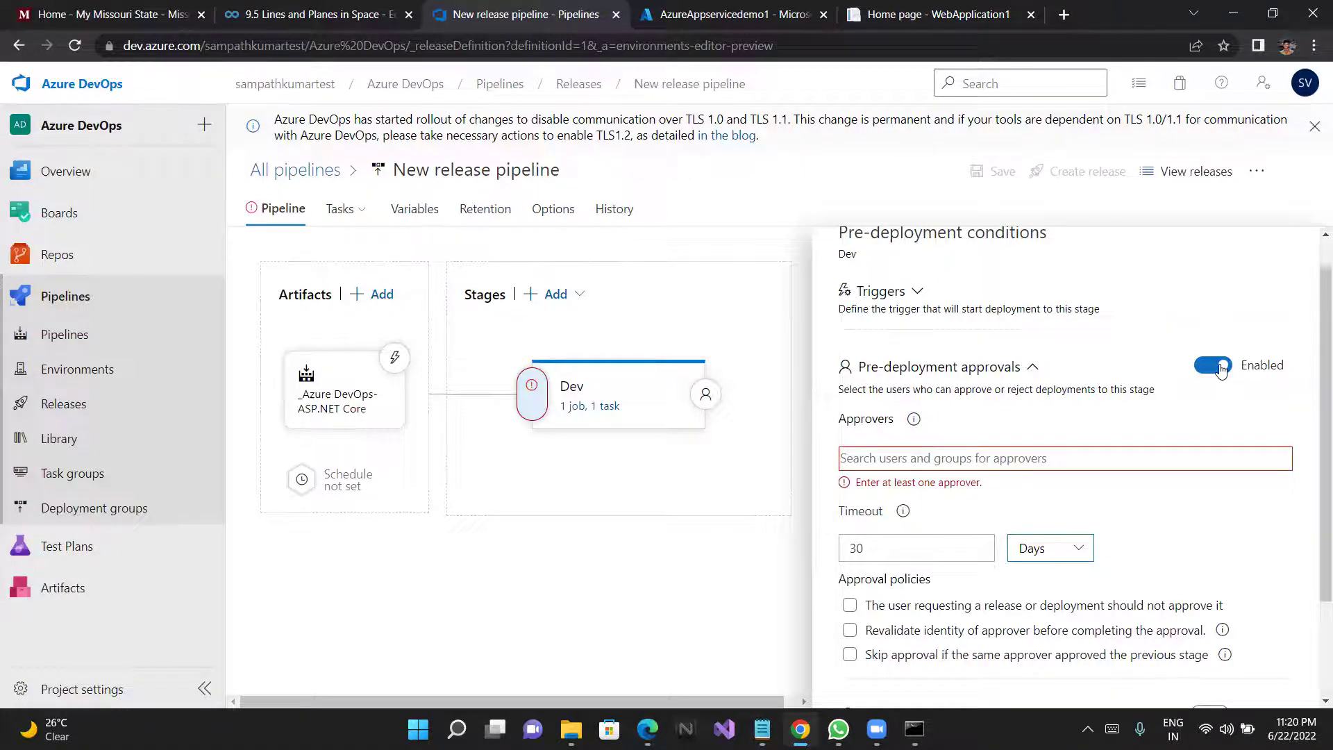
scroll(1221, 368, down, 1)
scroll(1220, 363, down, 1)
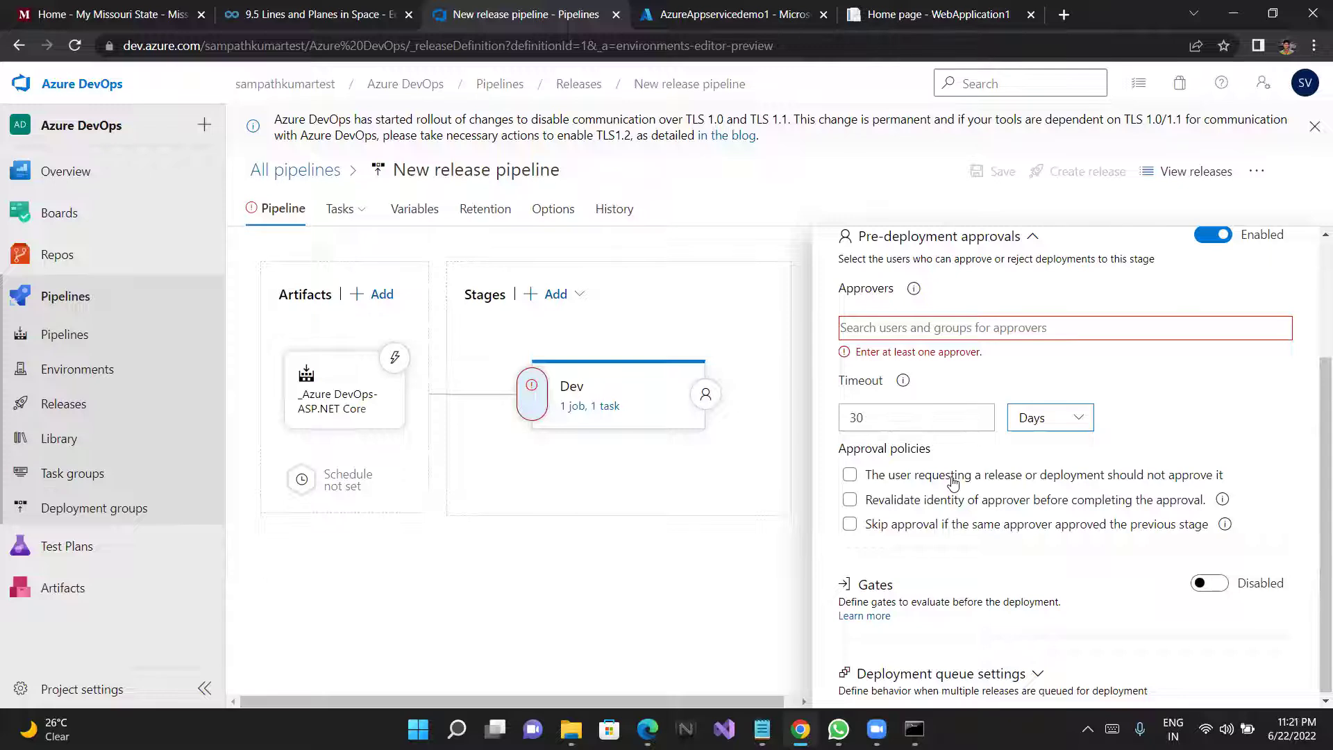
scroll(953, 482, down, 1)
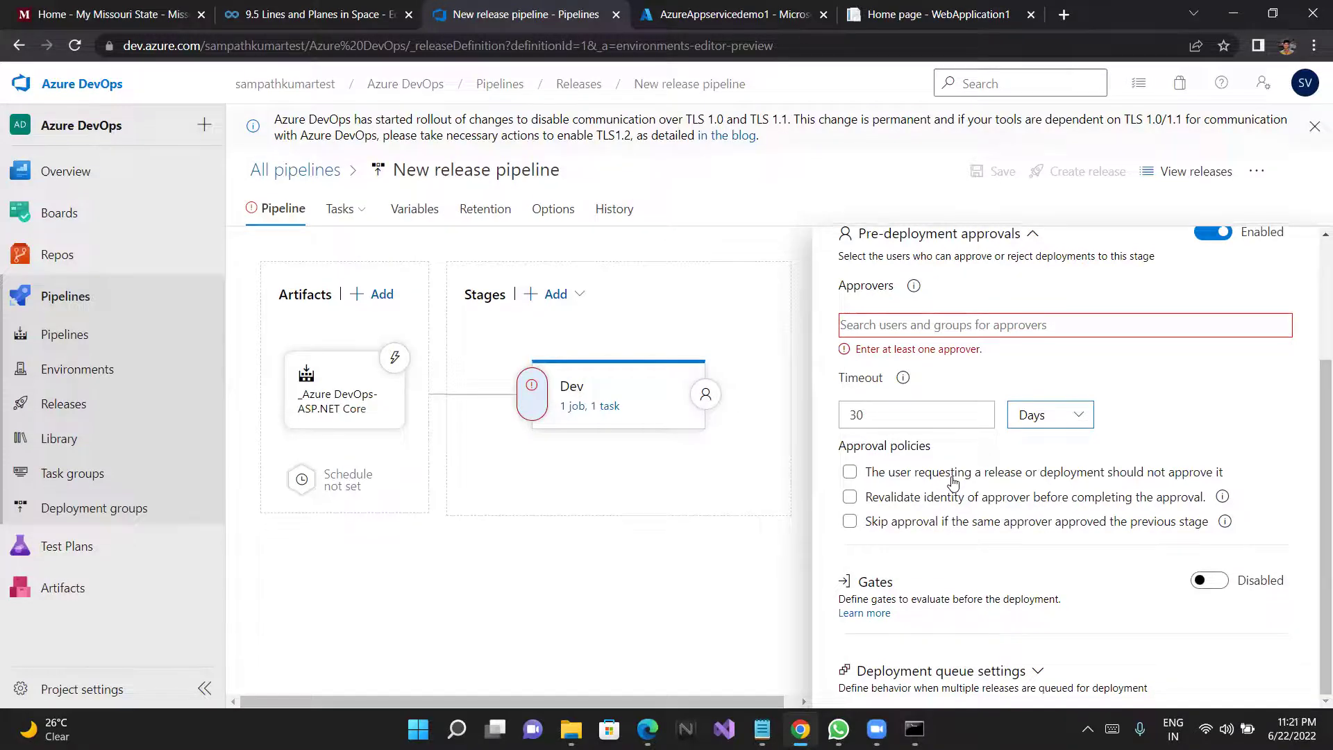
Step: Disable pre-deployment approvals and enable gates with a 5-minute delay before evaluation
click(1214, 235)
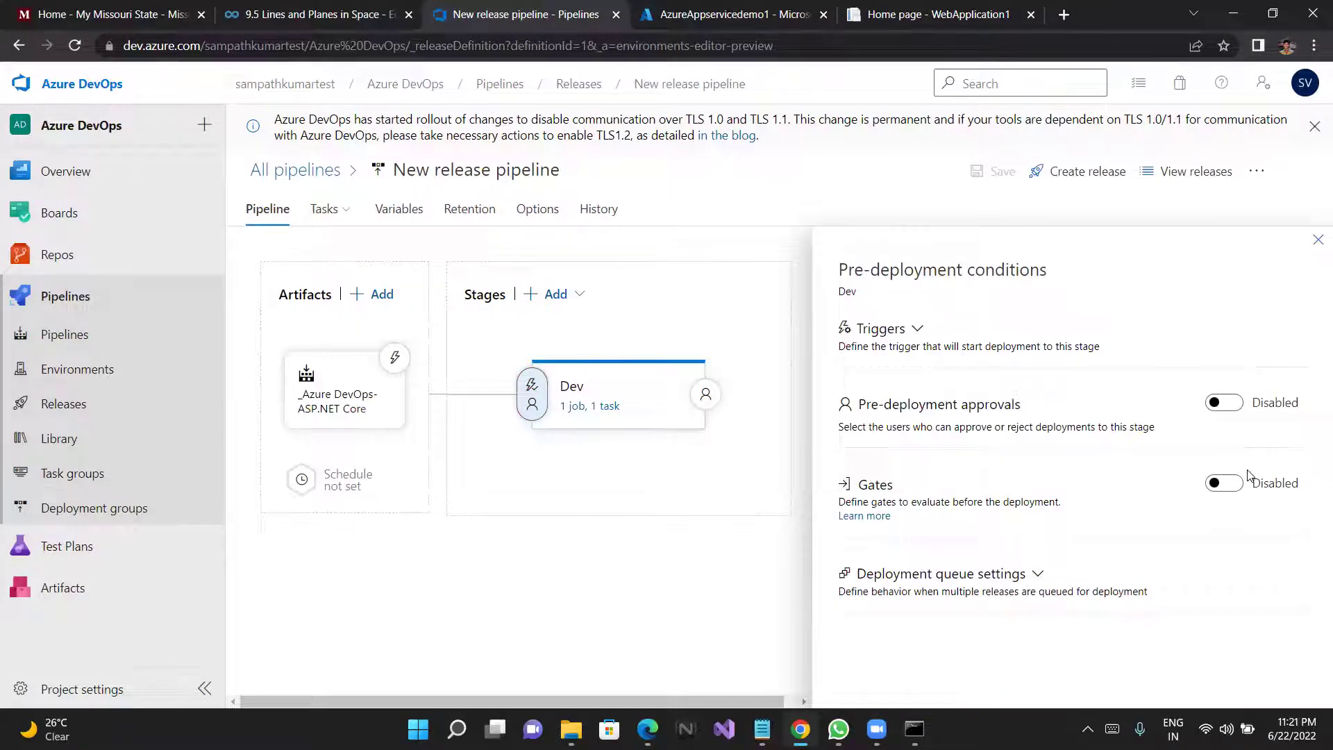
click(1227, 484)
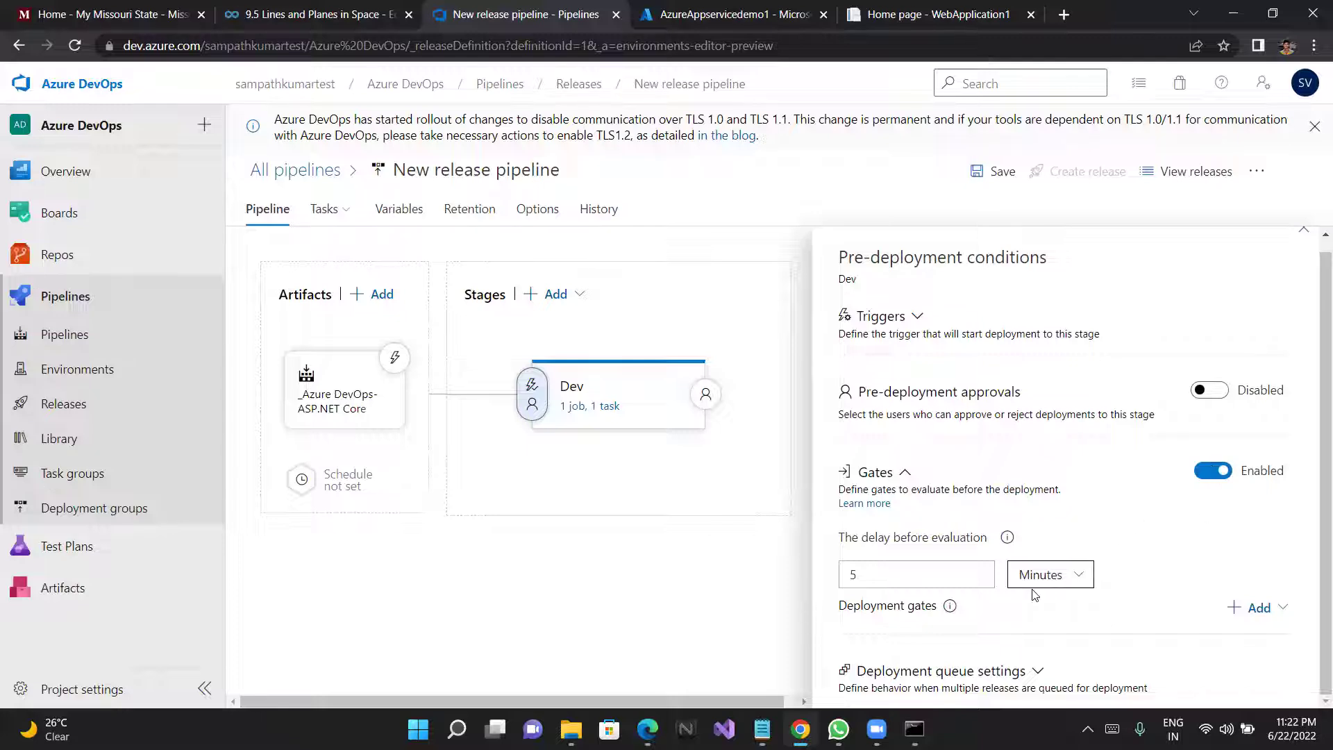
Step: Browse the available gate types without adding one, then disable pre-deployment gates for Dev
click(1281, 606)
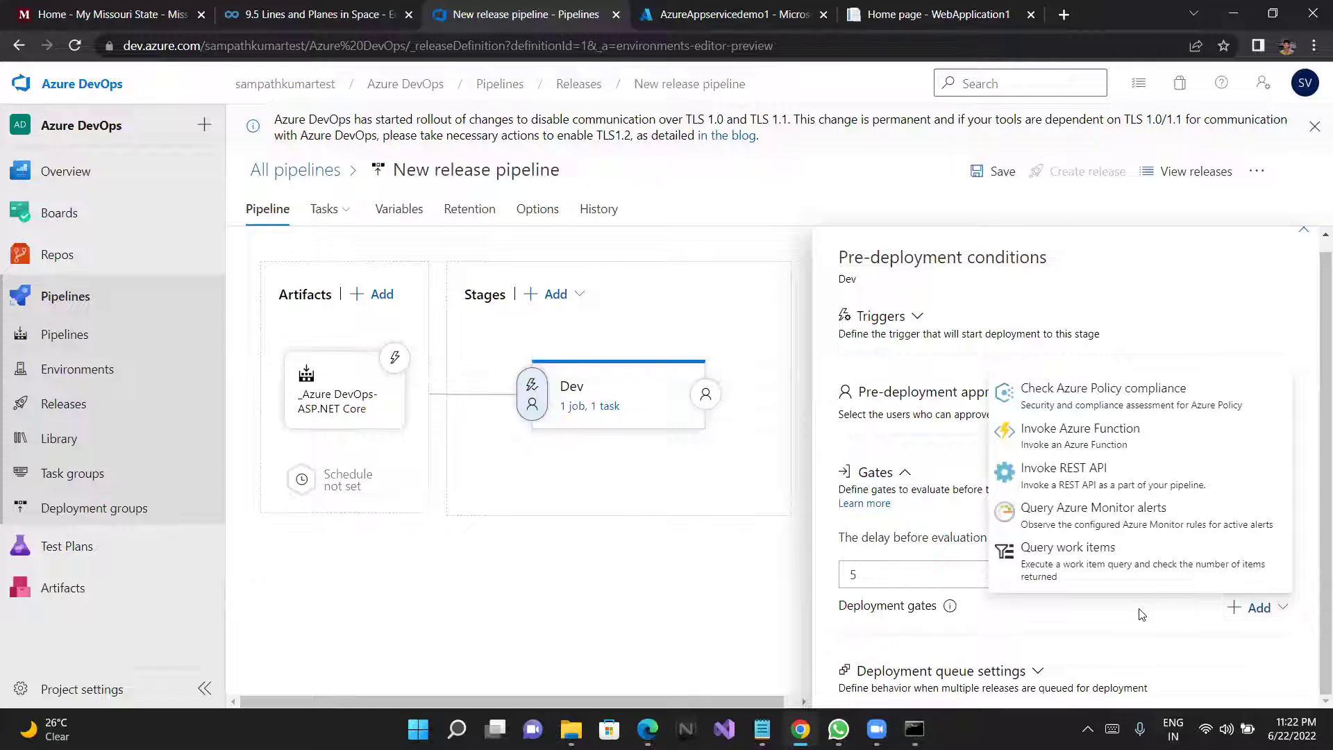
click(1149, 632)
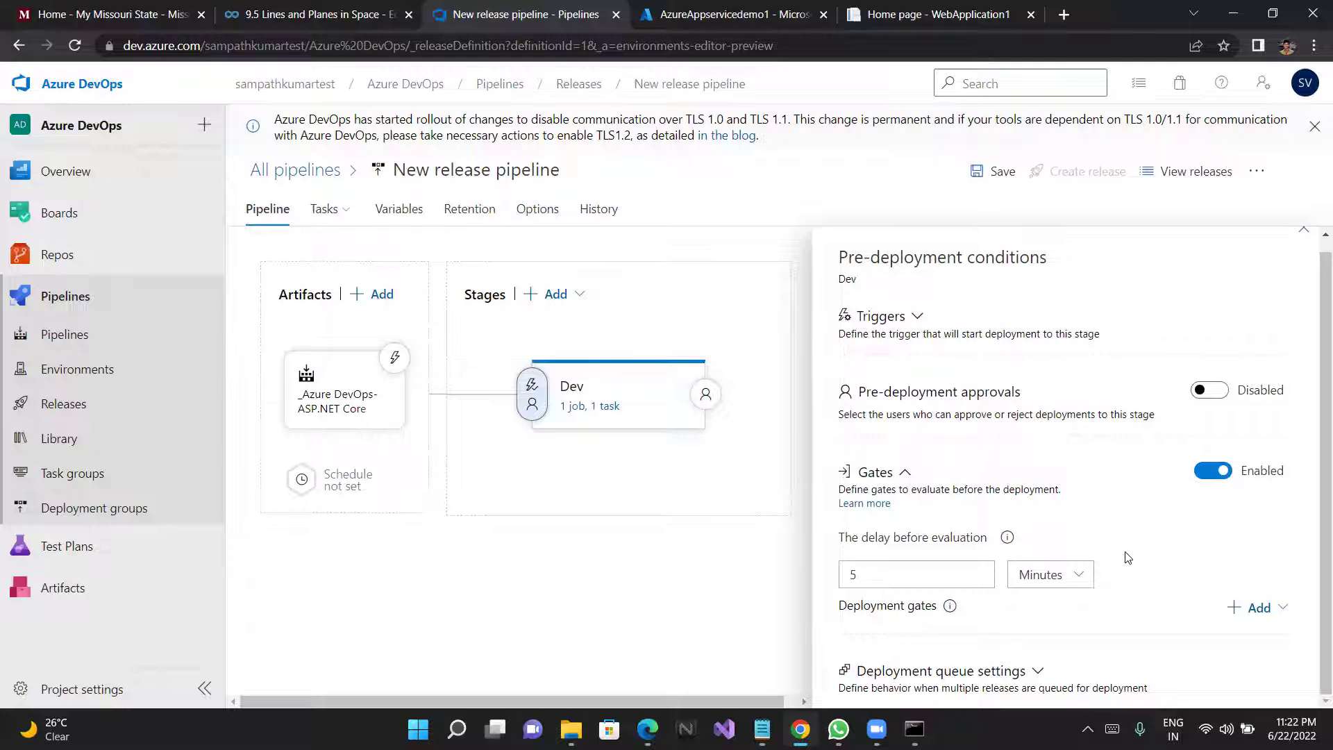
click(1200, 472)
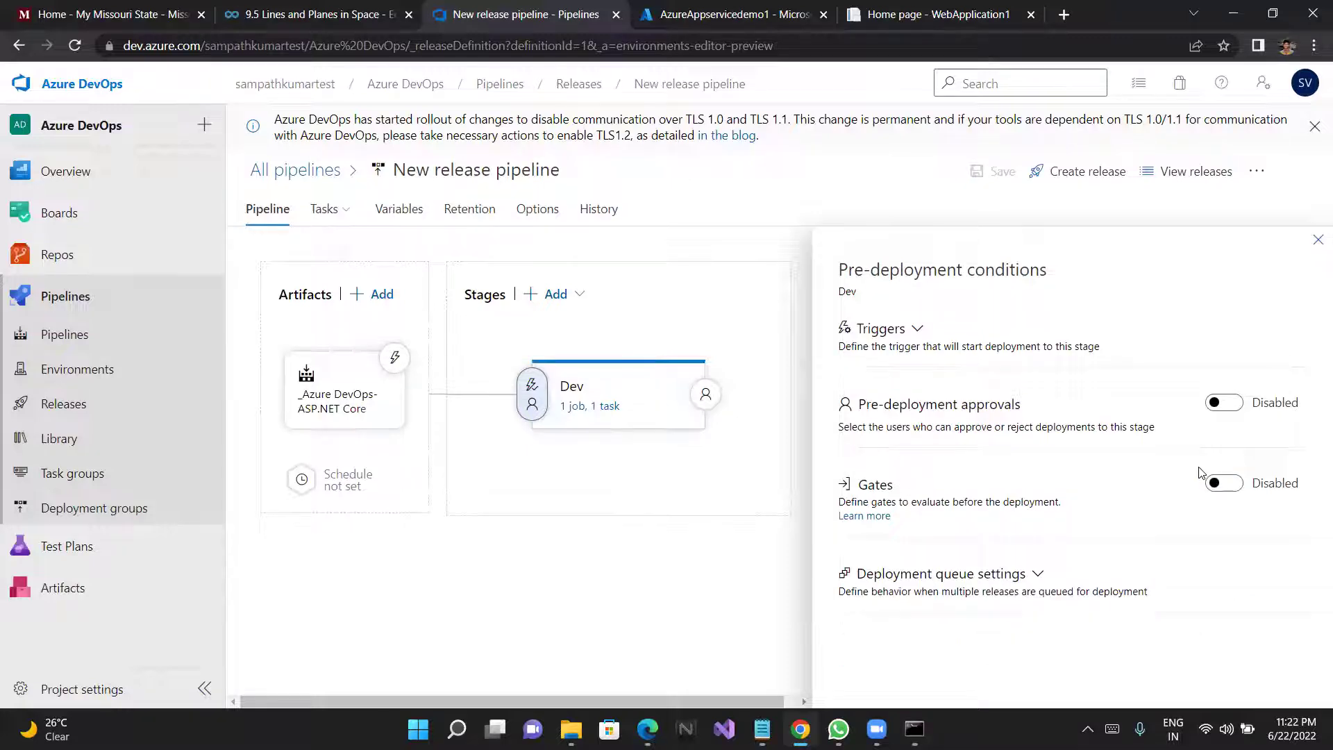
Step: Expand the deployment queue settings to review the parallel deployment options, then collapse them
click(1030, 571)
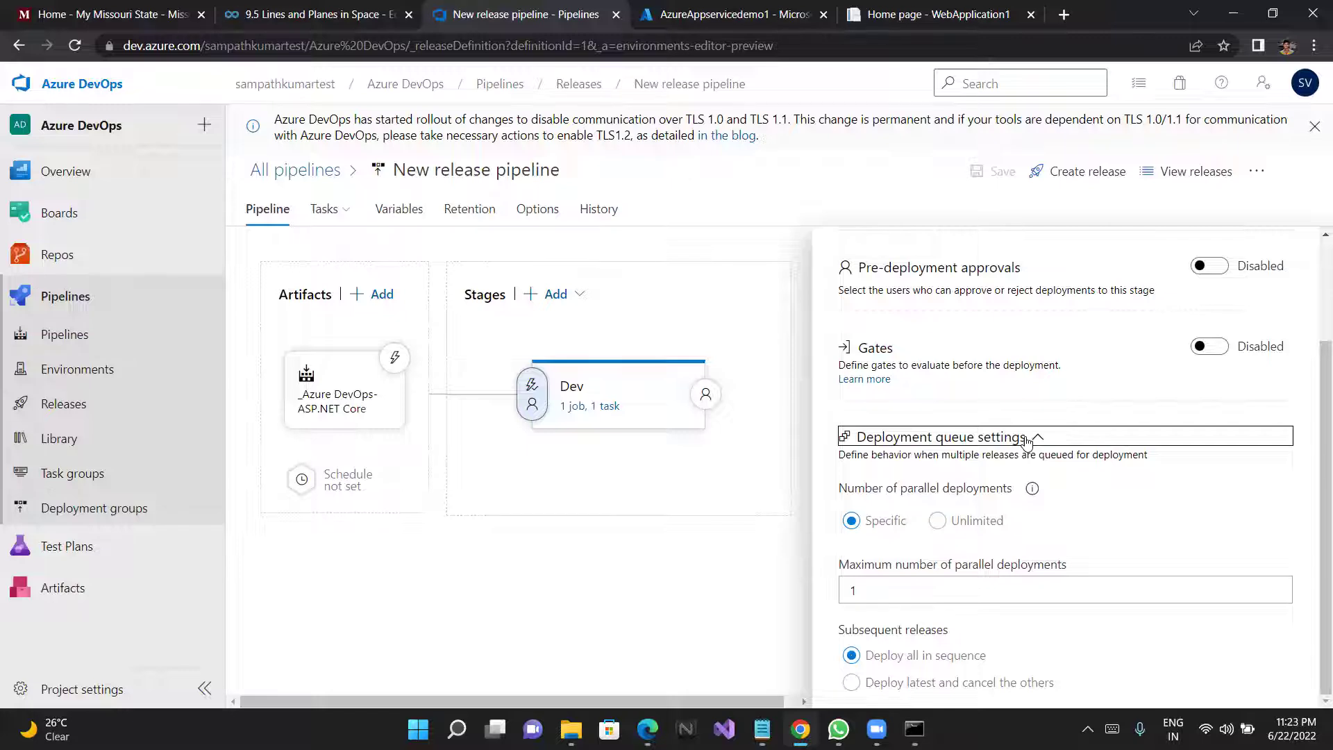
click(1096, 464)
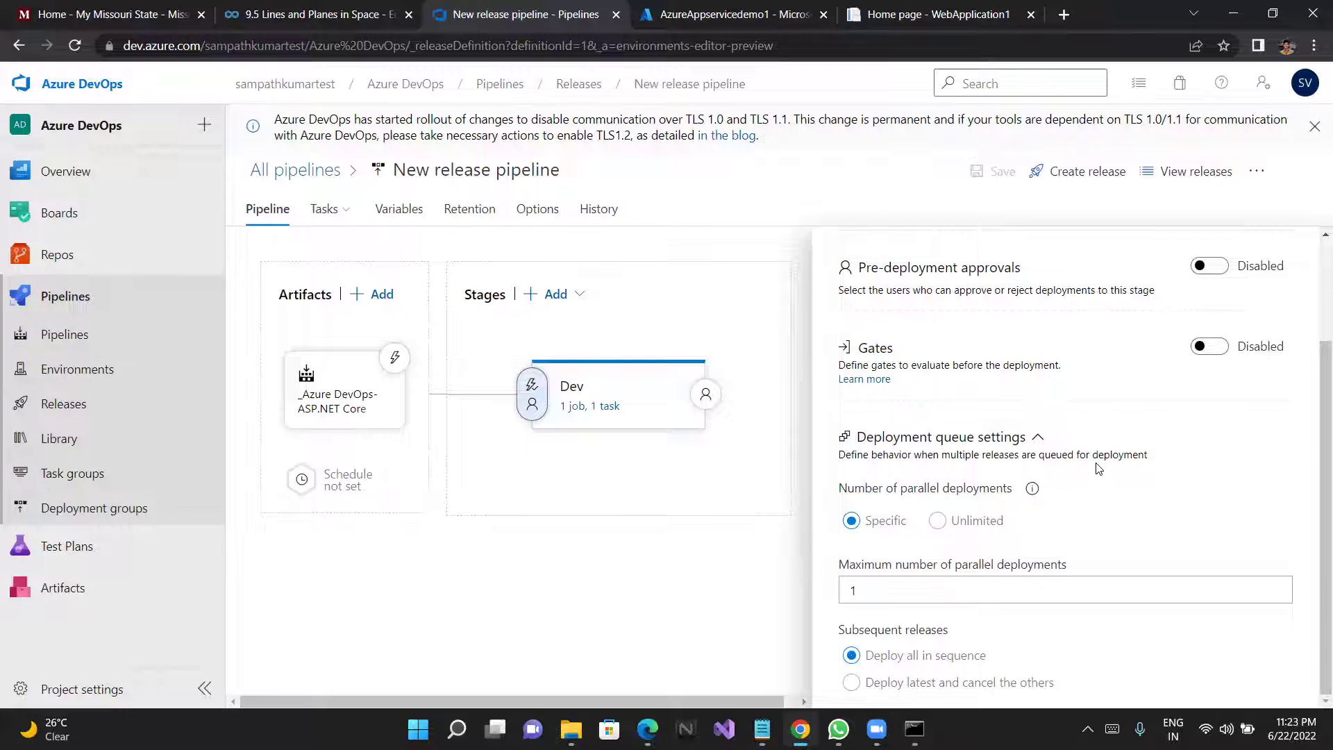
click(1027, 438)
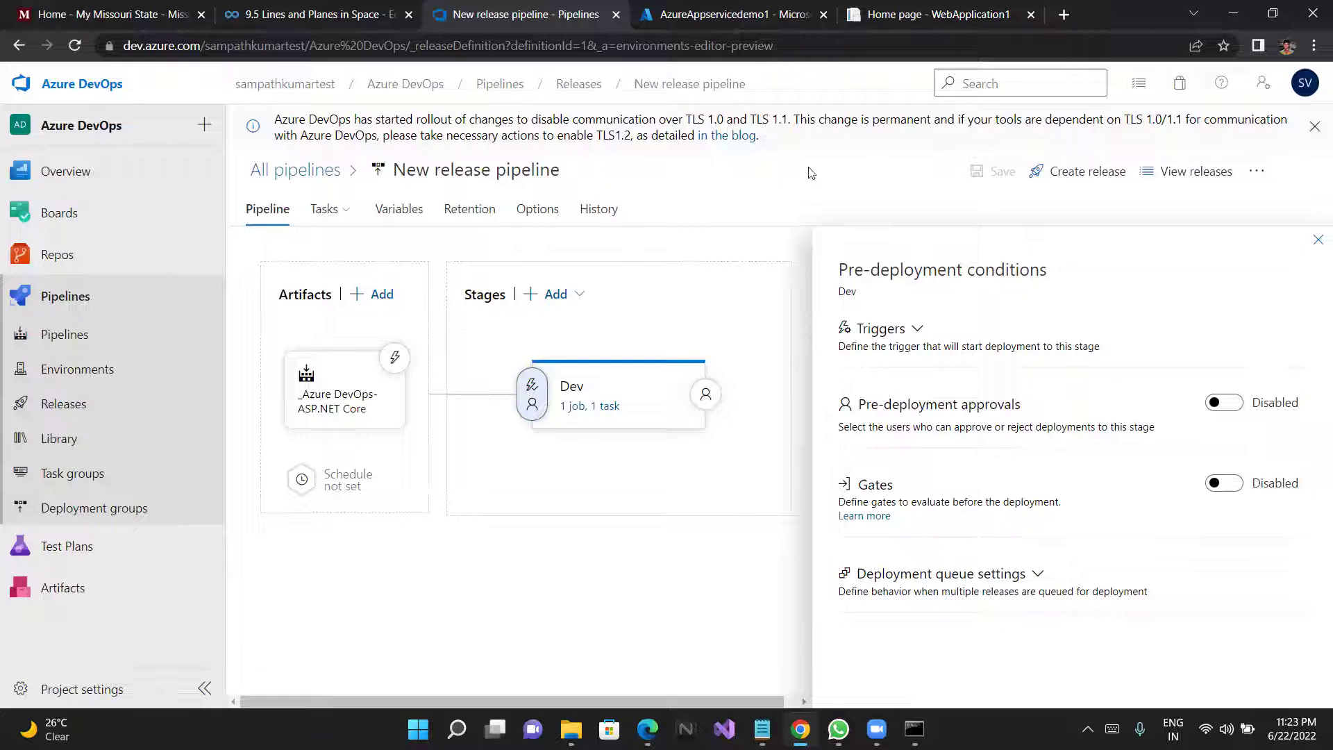
Step: Open Dev's post-deployment conditions and turn post-deployment approvals on, then back off
click(1317, 240)
click(707, 394)
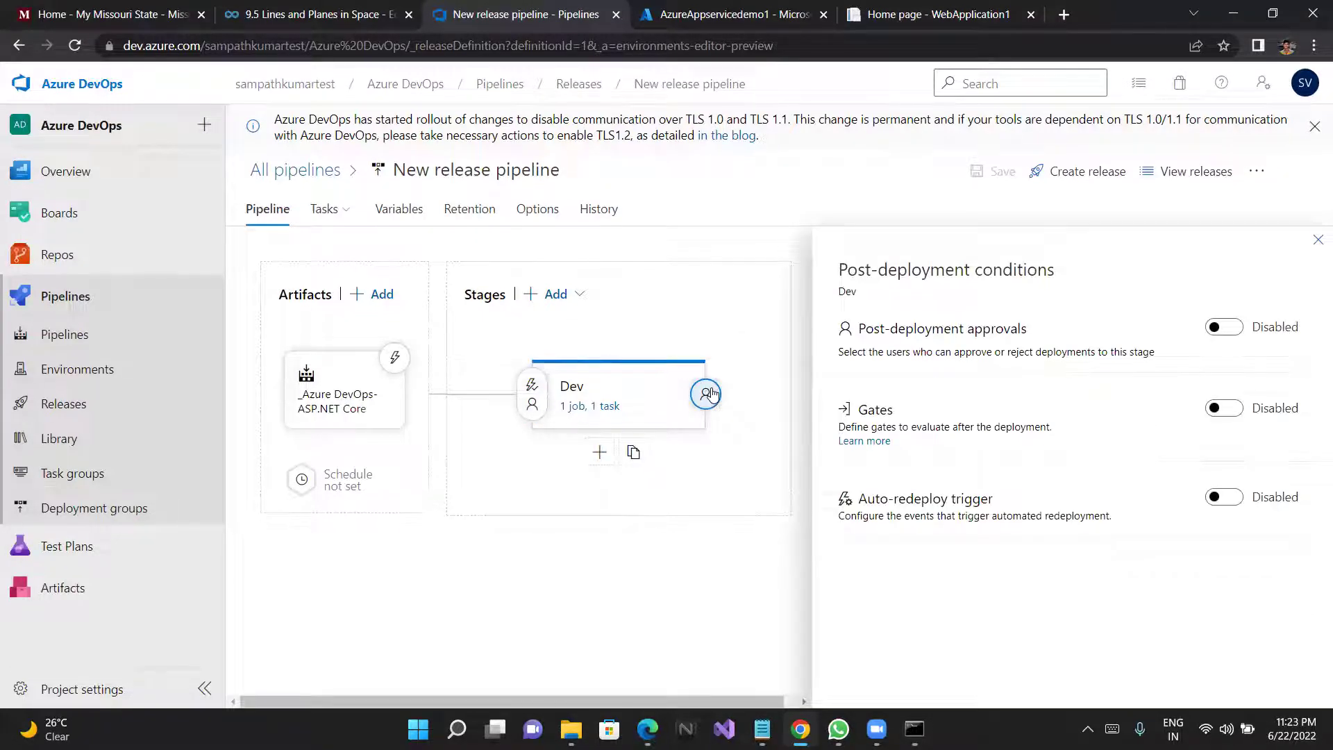
click(1220, 332)
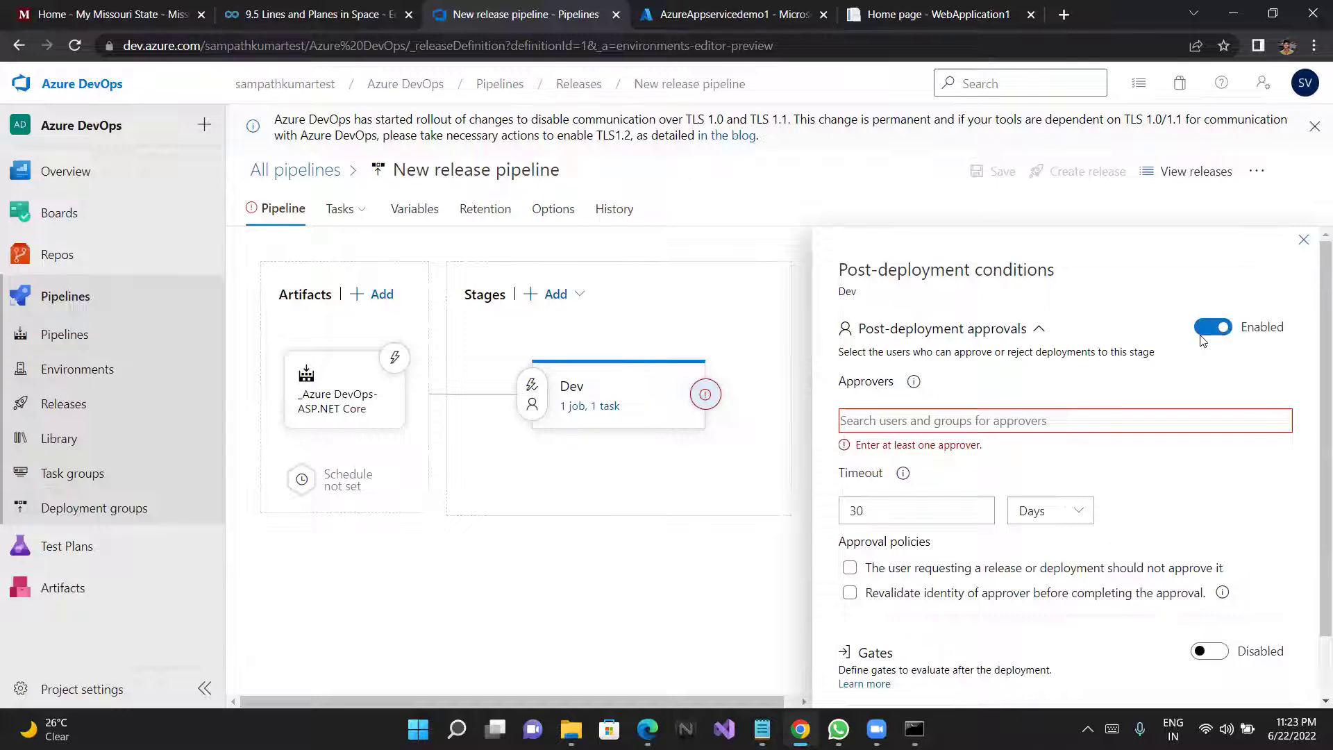
click(1205, 334)
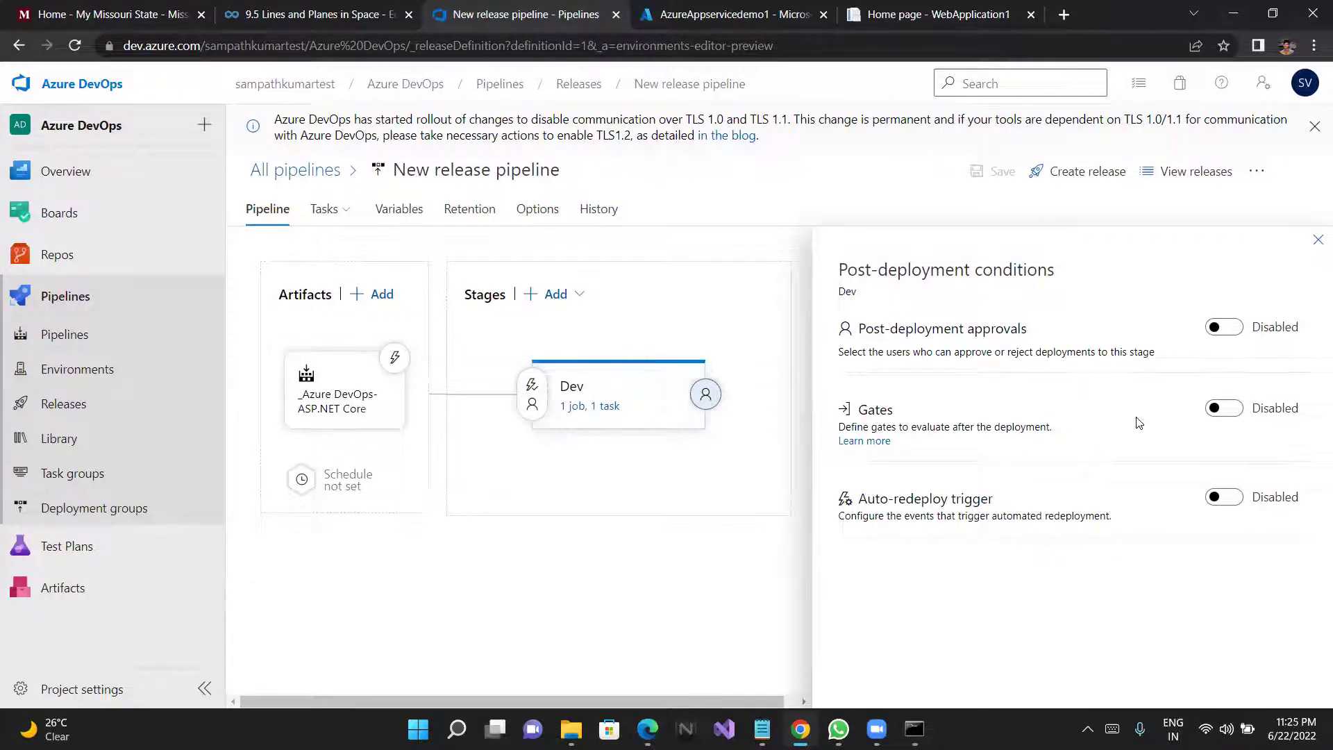
click(1221, 499)
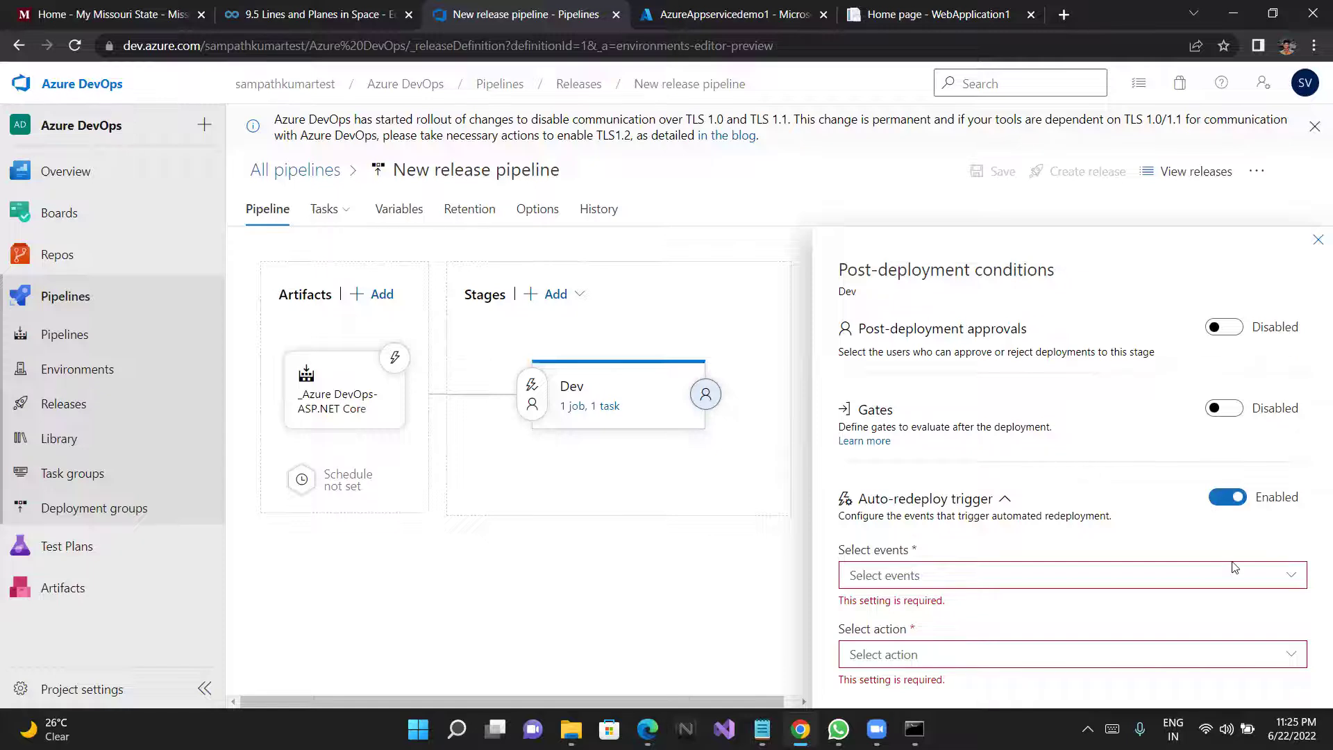
click(1292, 577)
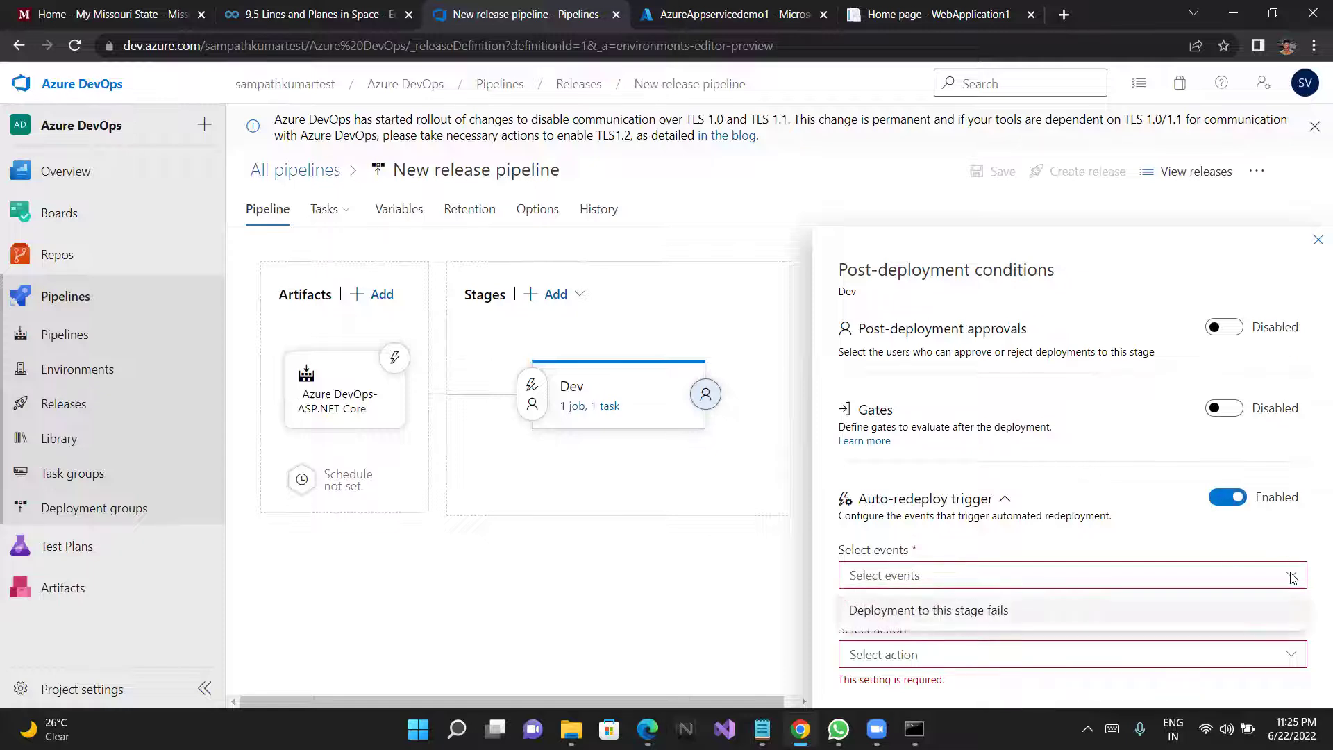
click(1293, 578)
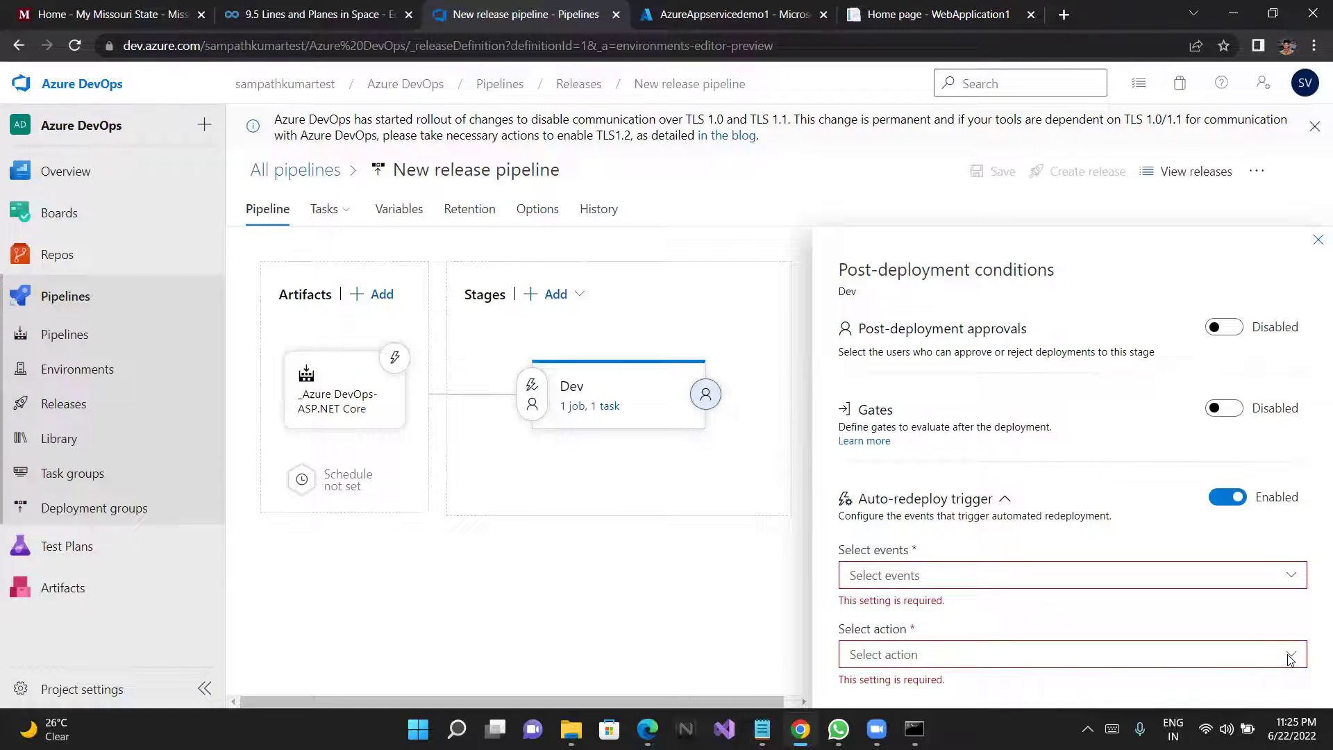
click(1279, 656)
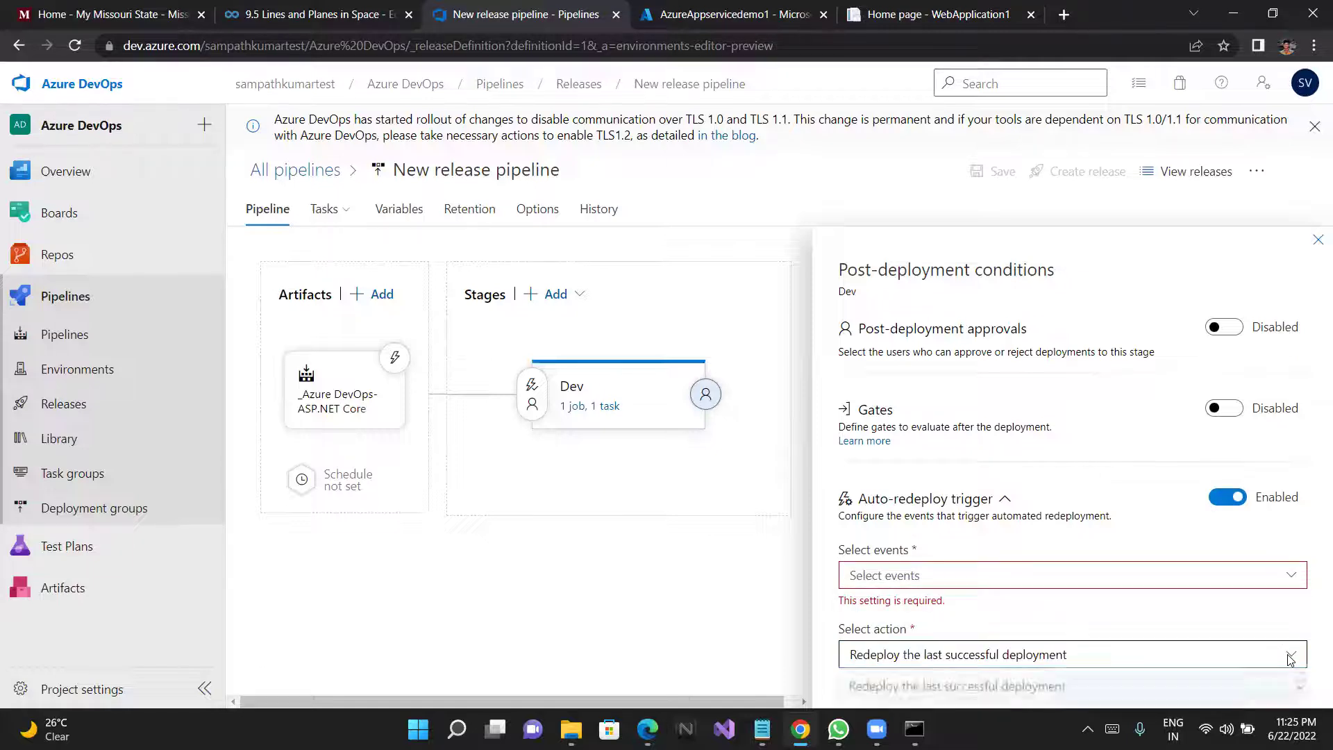
click(1247, 625)
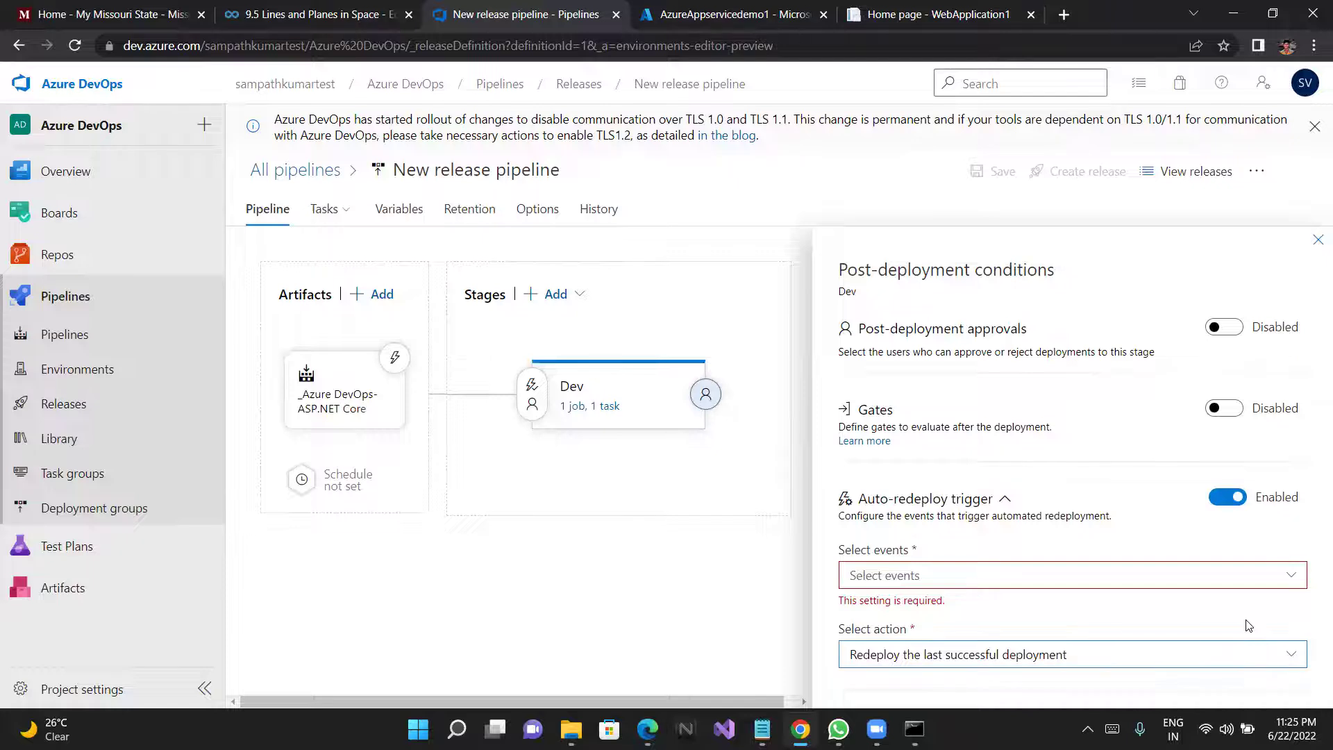
click(1290, 645)
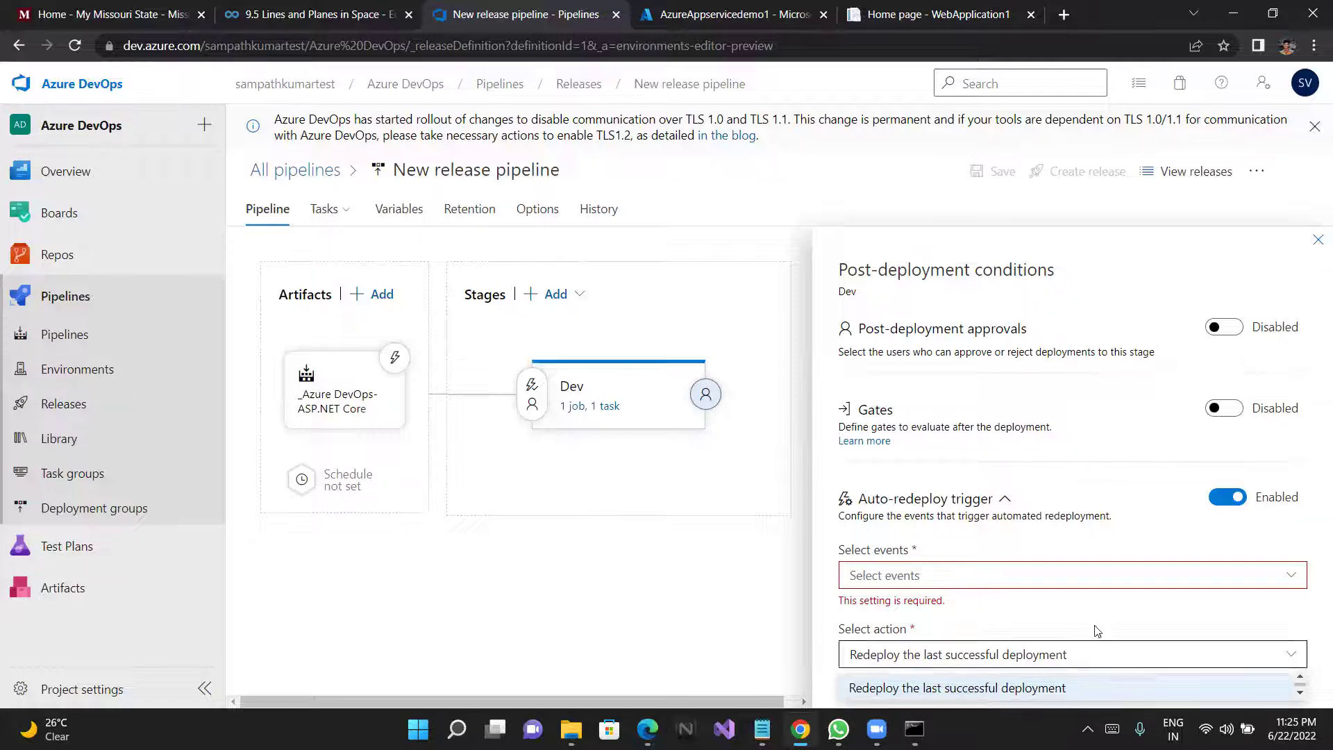
click(1082, 588)
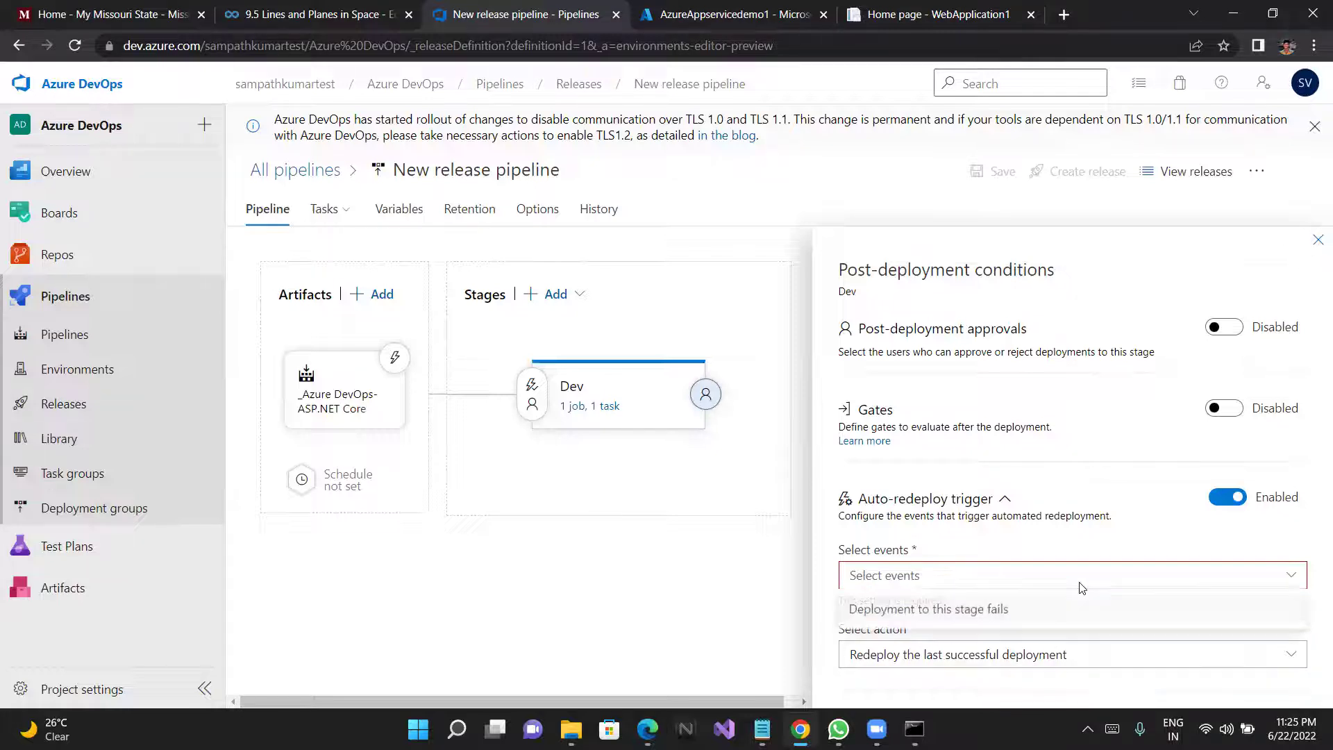
click(1085, 617)
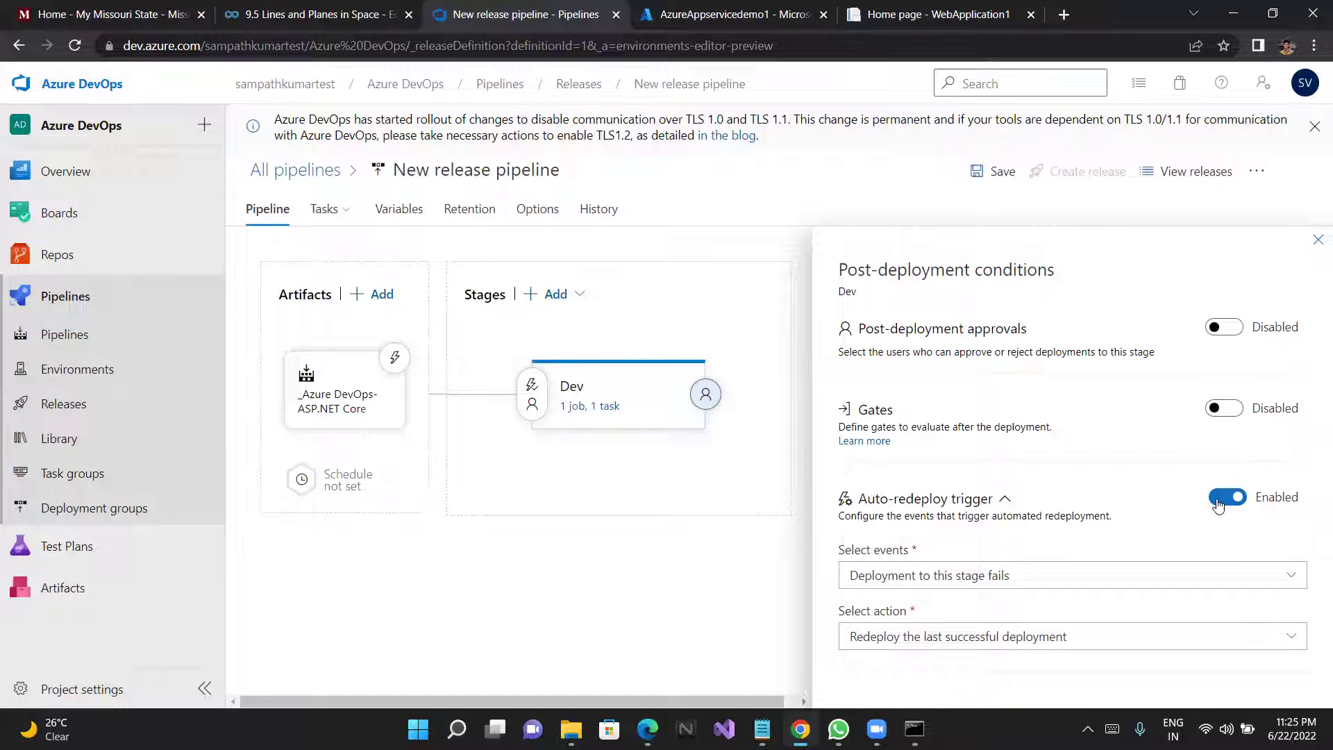
click(1227, 497)
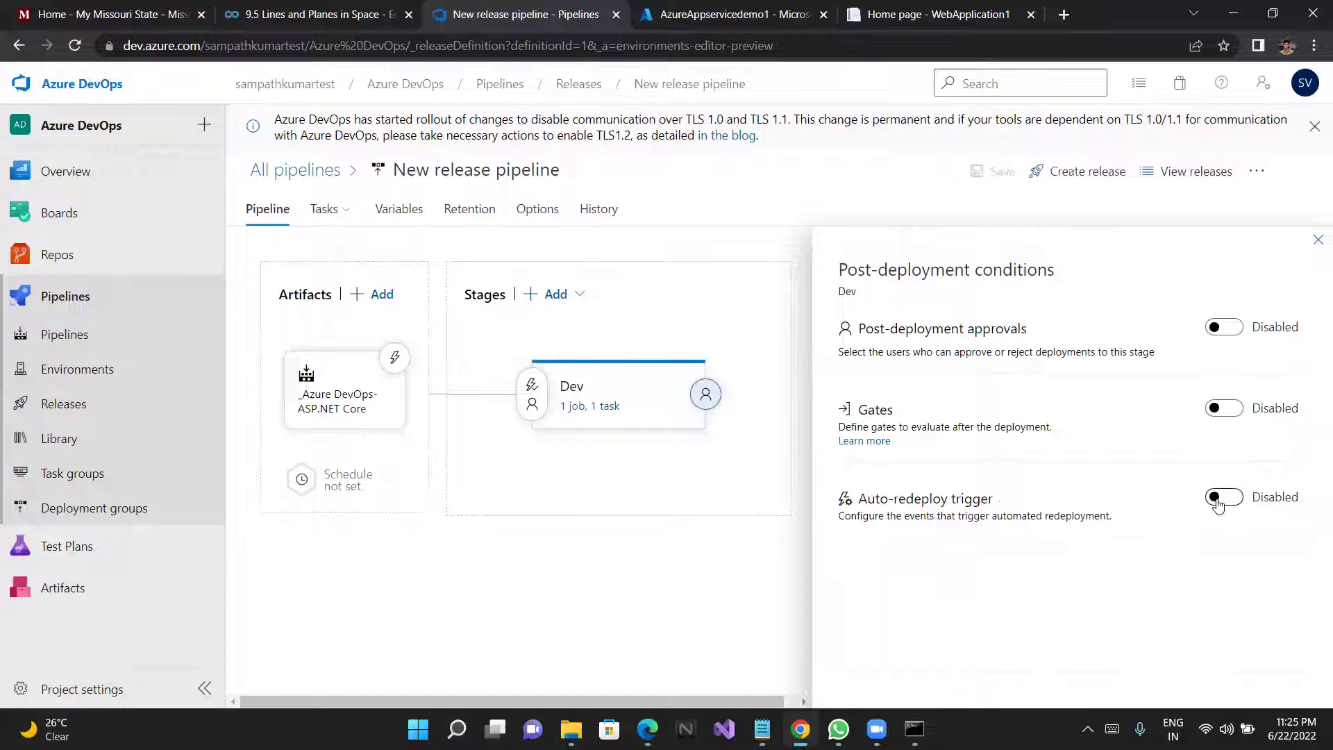
Step: Close the post-deployment panel and view the Library with the Dev Variable Group
click(1317, 243)
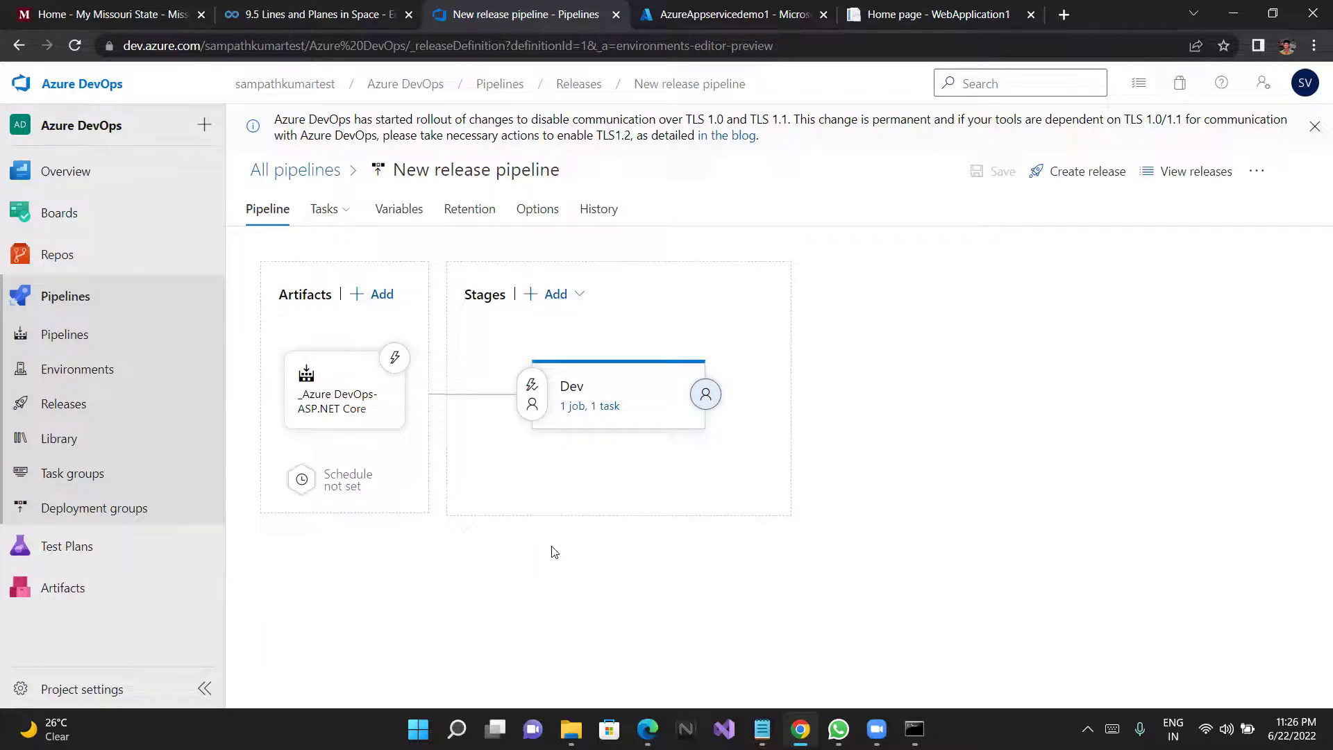
click(107, 452)
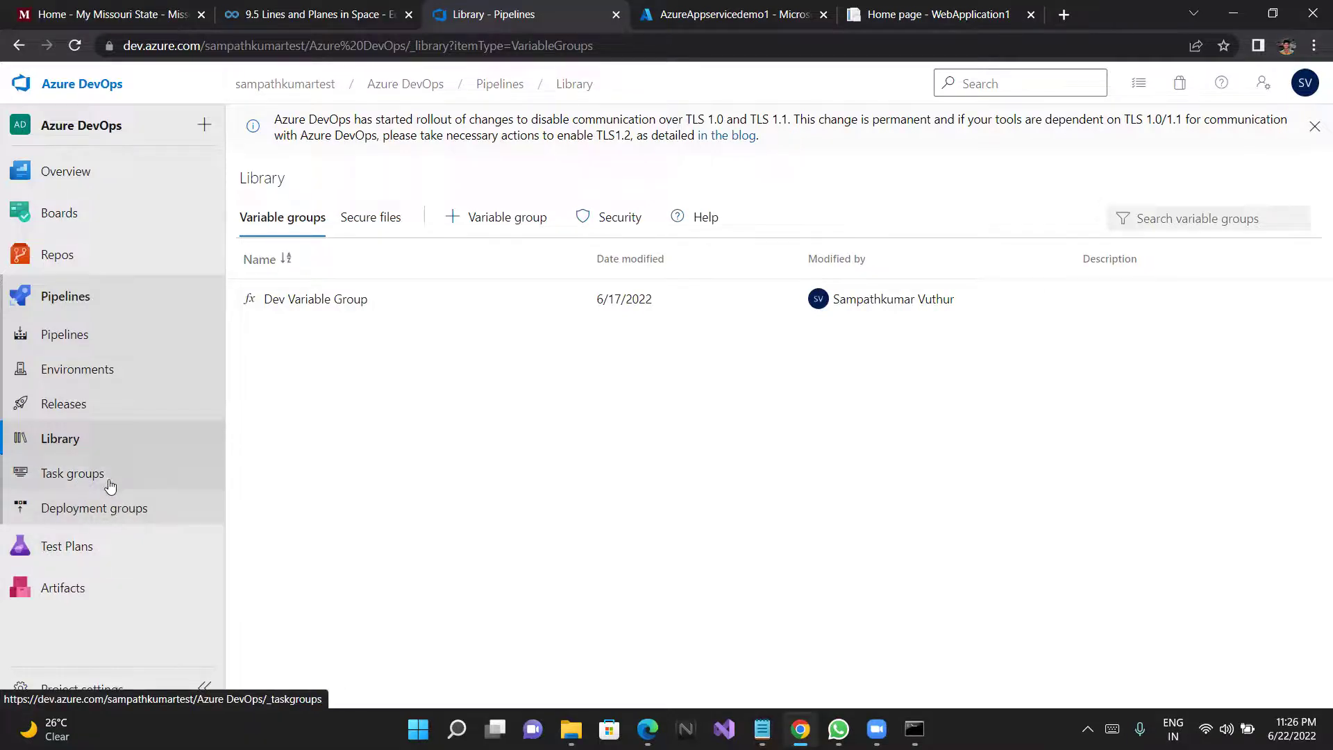
Step: Check the empty Environments and Deployment groups pages, then view the deployed WebApplication1 Welcome page
click(111, 368)
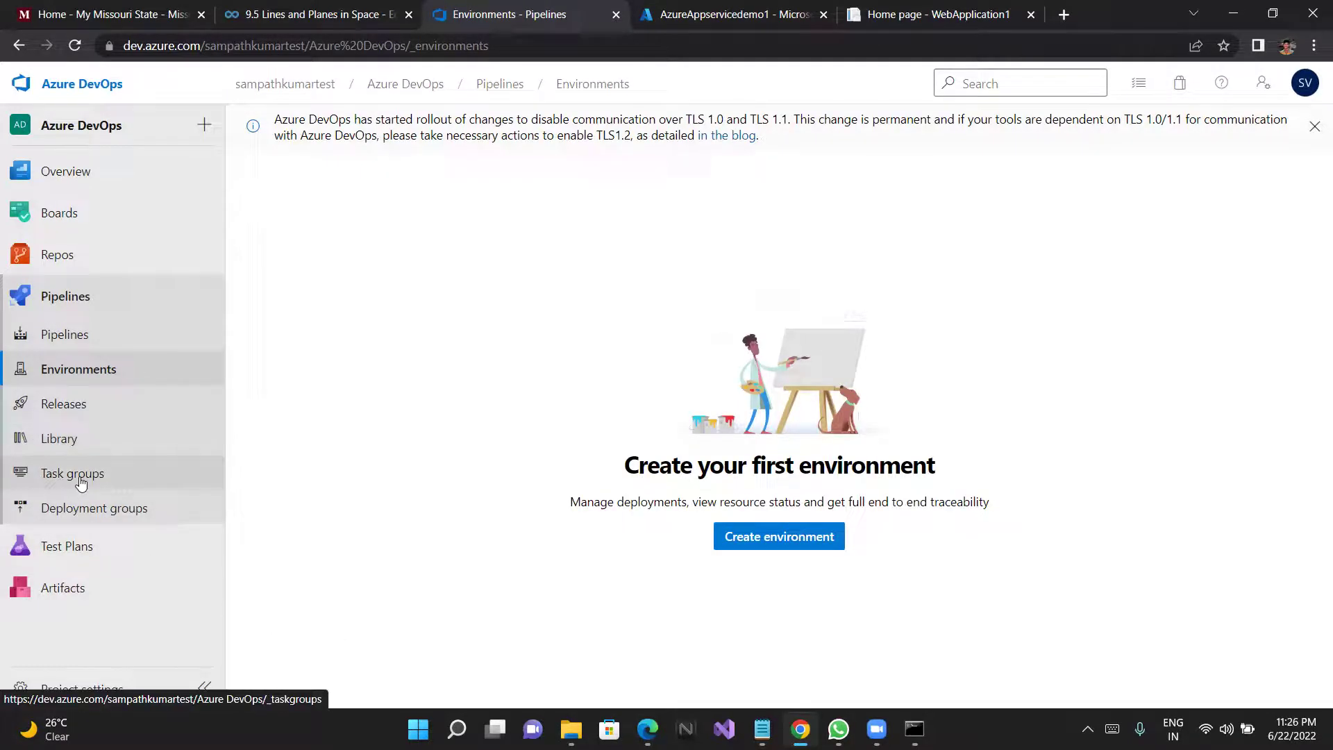
click(102, 521)
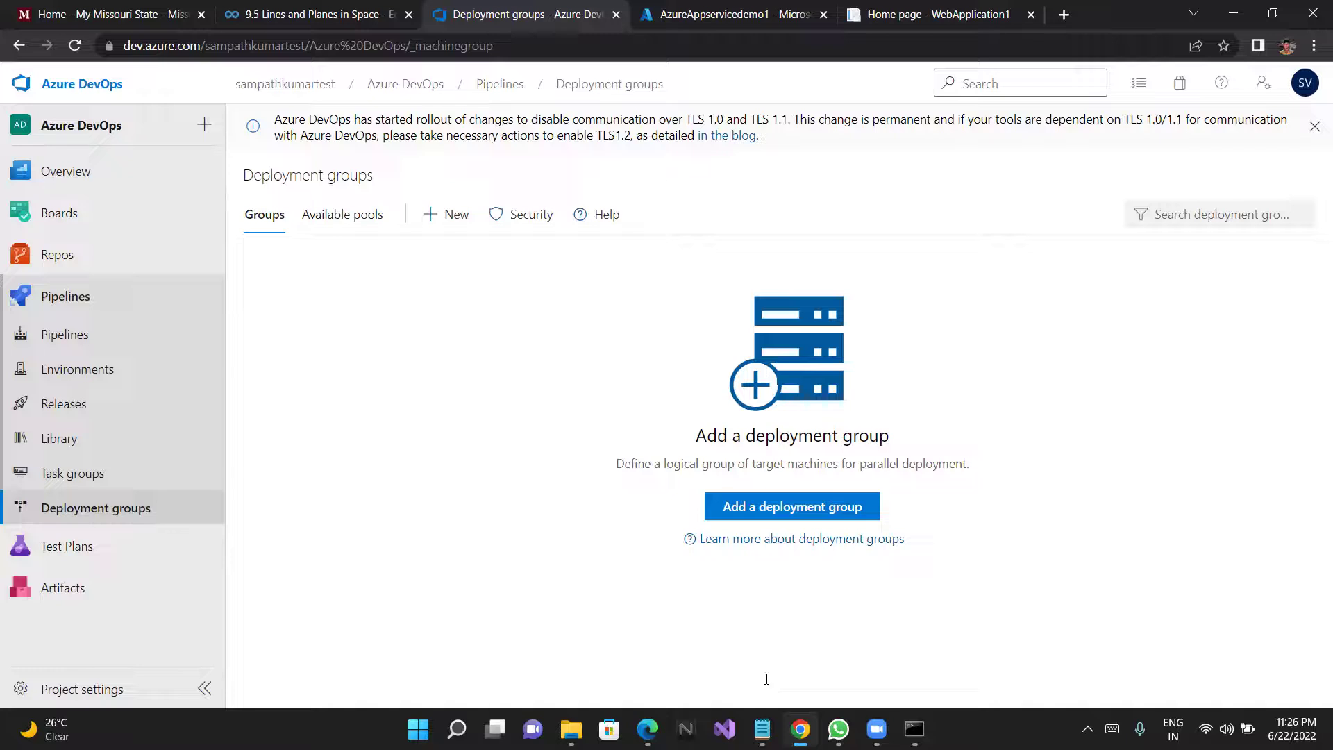
click(855, 7)
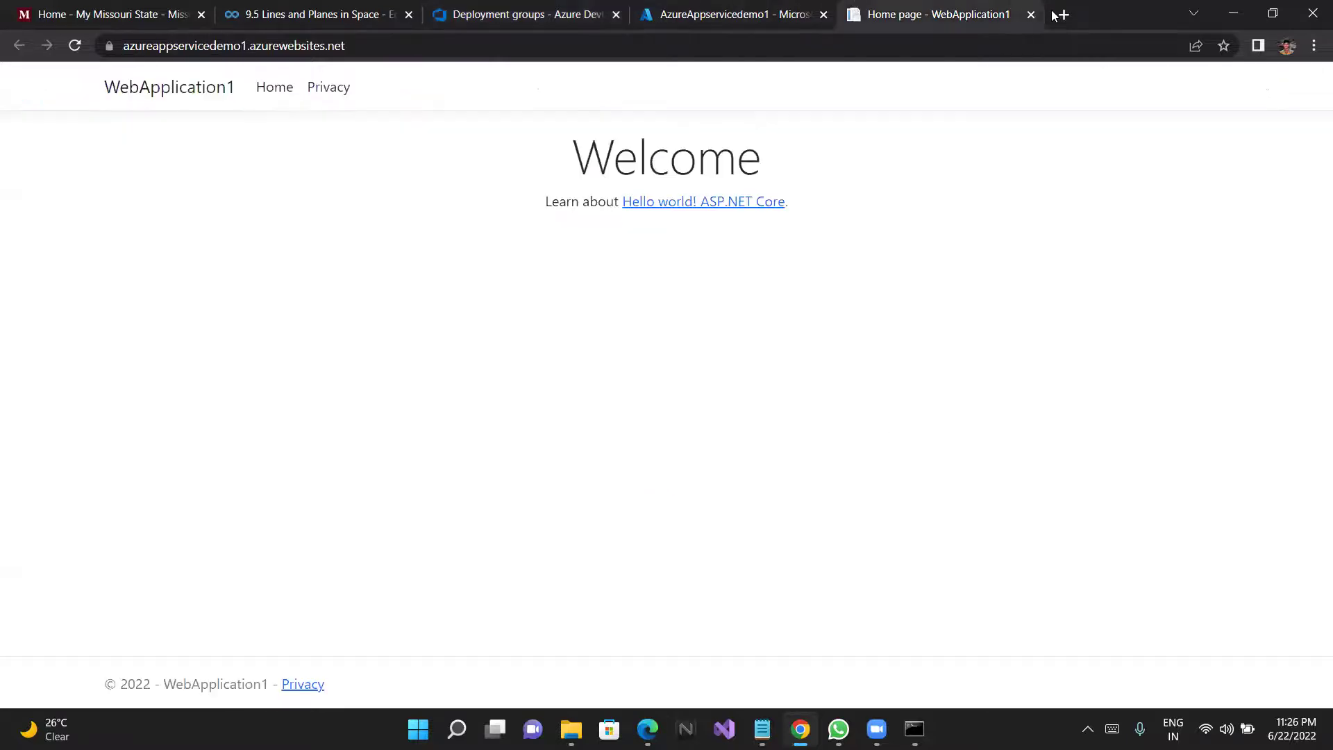
Step: Close the WebApplication1 site tab with Ctrl+W and return to the Azure DevOps tab
key(ctrl+w)
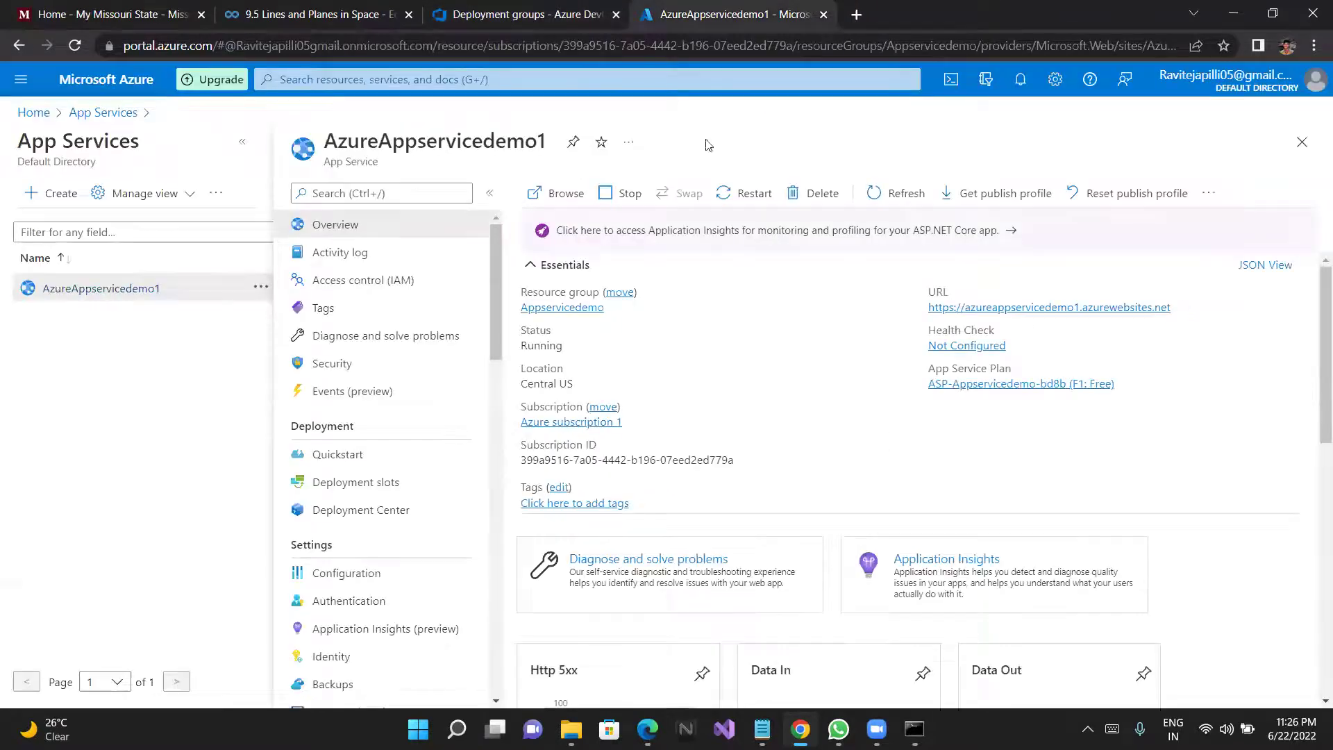
click(594, 8)
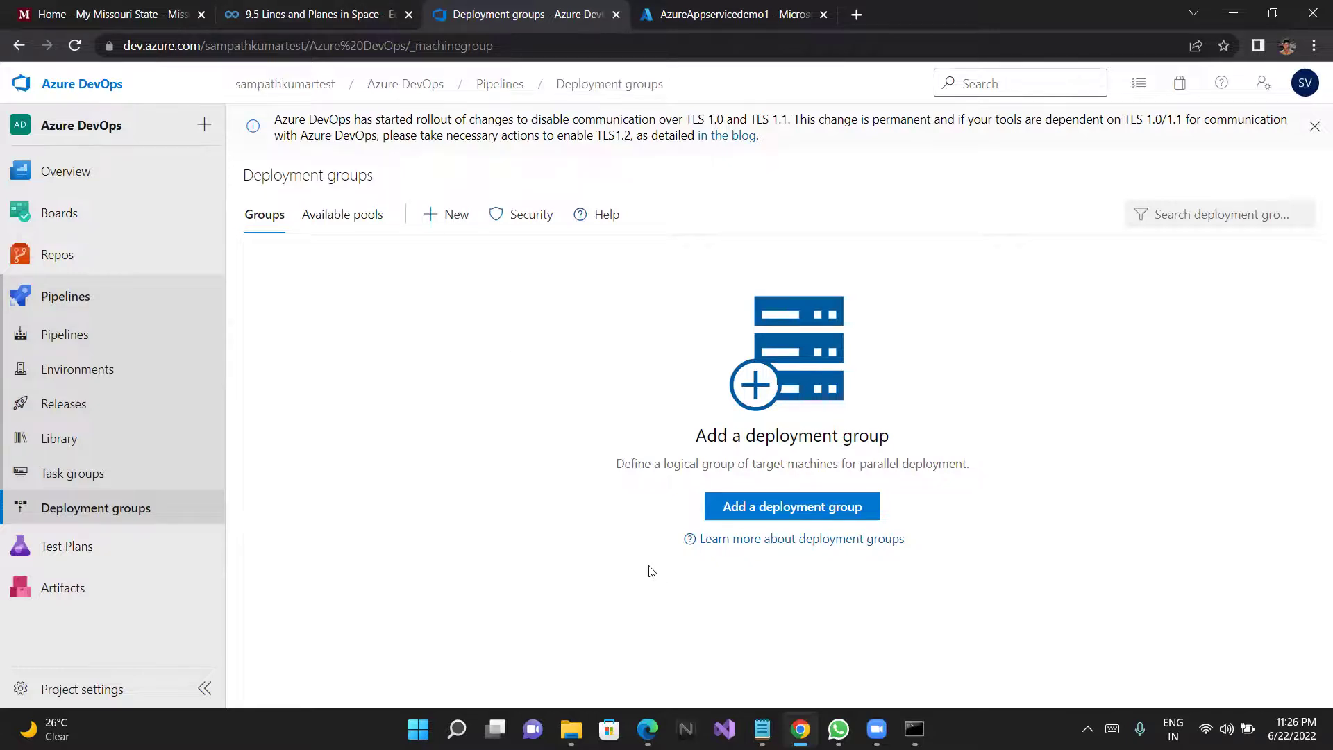
Step: Check the empty Task groups page, then review AzureAppservicedemo1's Http 5xx, Data In and Data Out charts
click(64, 478)
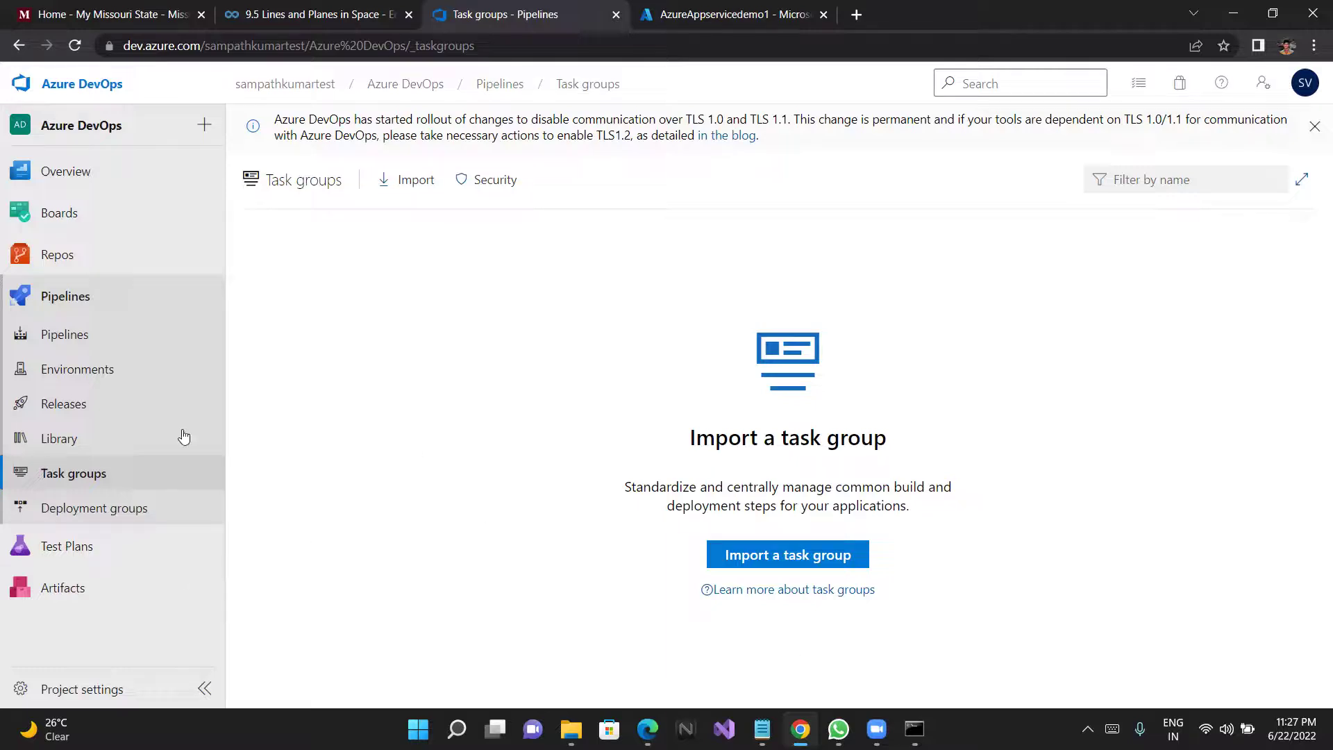
click(677, 14)
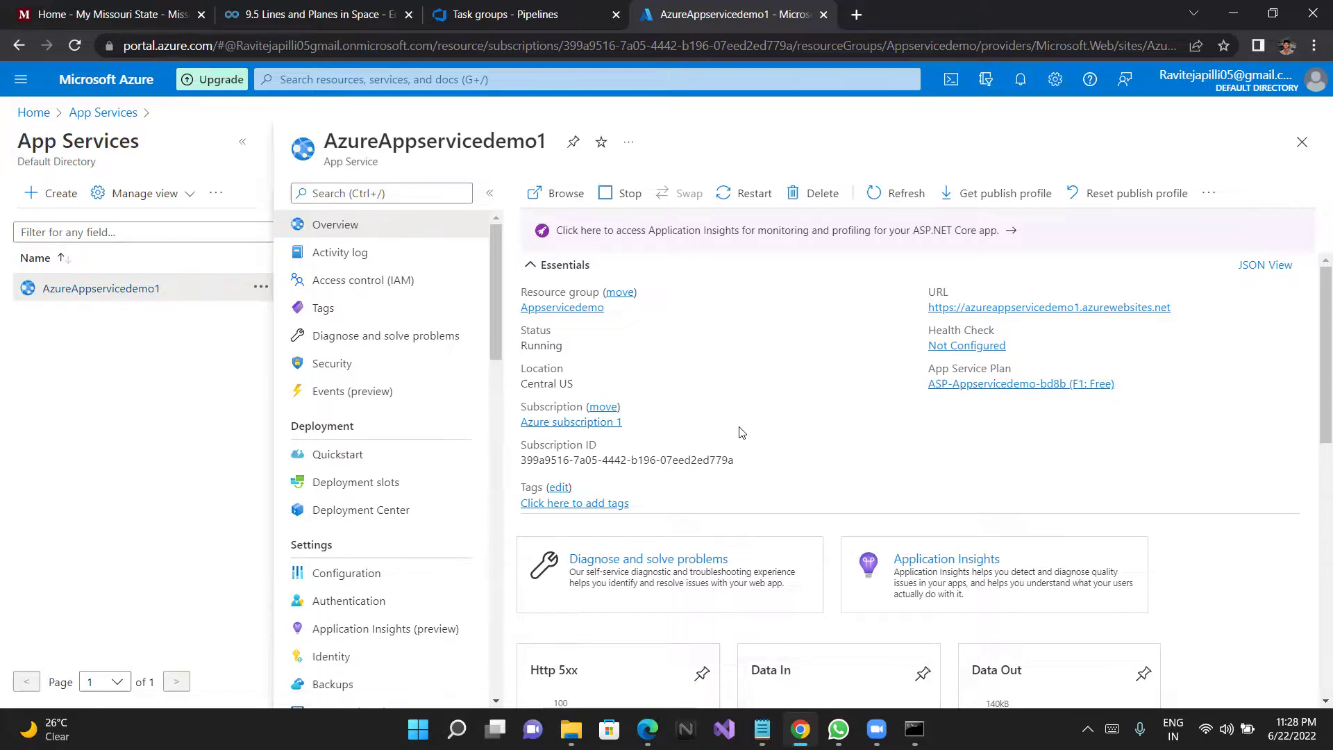
scroll(738, 431, down, 3)
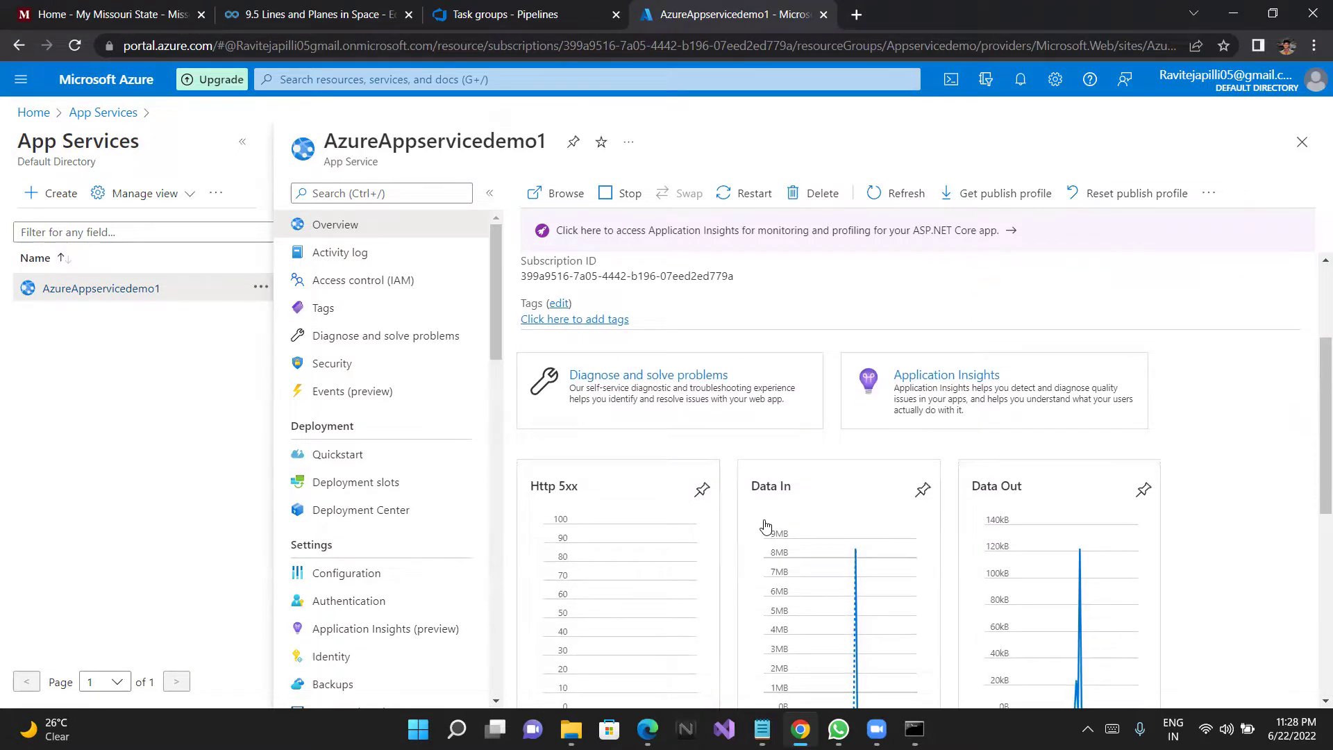
scroll(765, 530, down, 1)
scroll(766, 527, up, 2)
scroll(766, 526, up, 2)
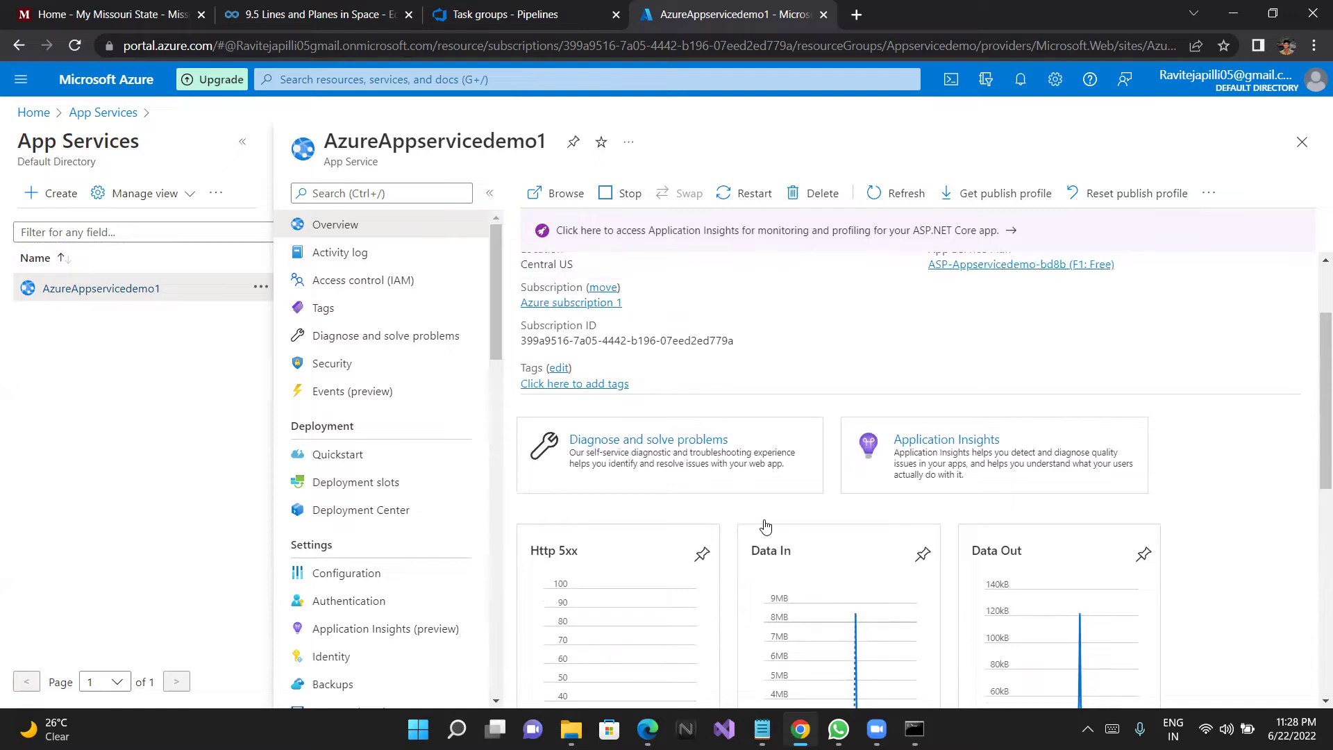